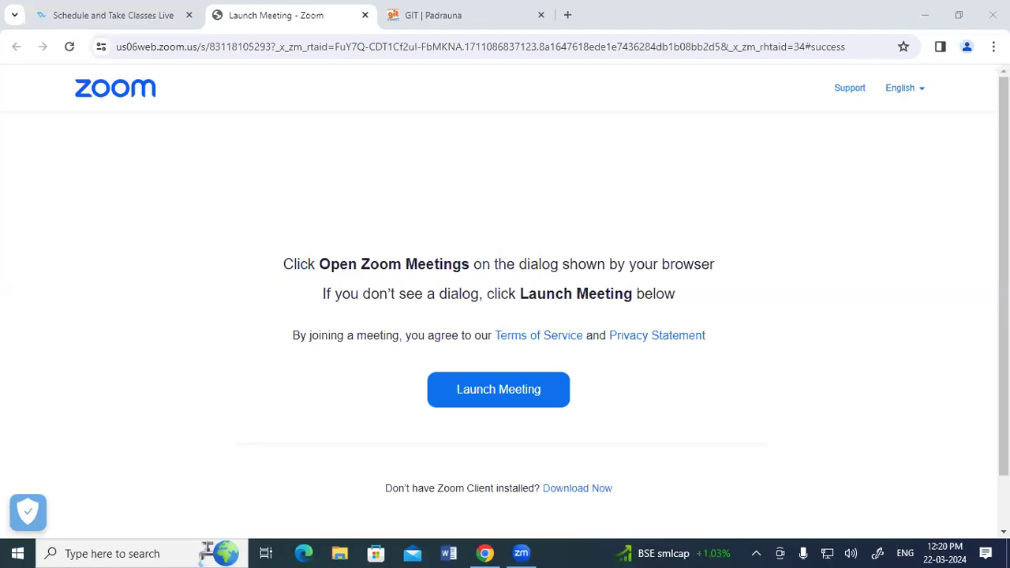
# - Turn the system volume down and minimize Chrome's Zoom page to reveal the desktop
pyautogui.press('XF86AudioLowerVolume')
pyautogui.press('XF86AudioLowerVolume')
pyautogui.press('XF86AudioLowerVolume')
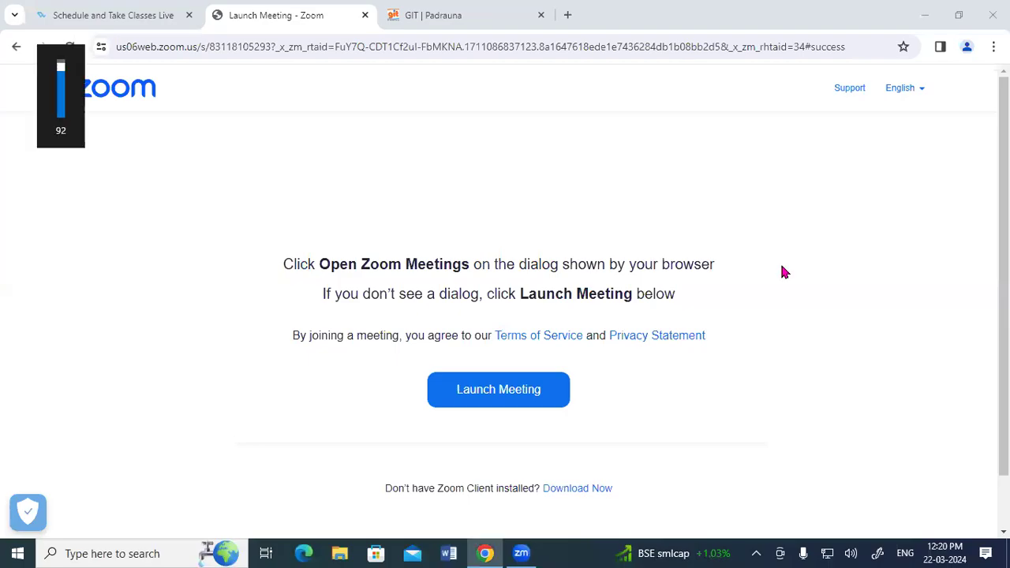
pyautogui.click(928, 11)
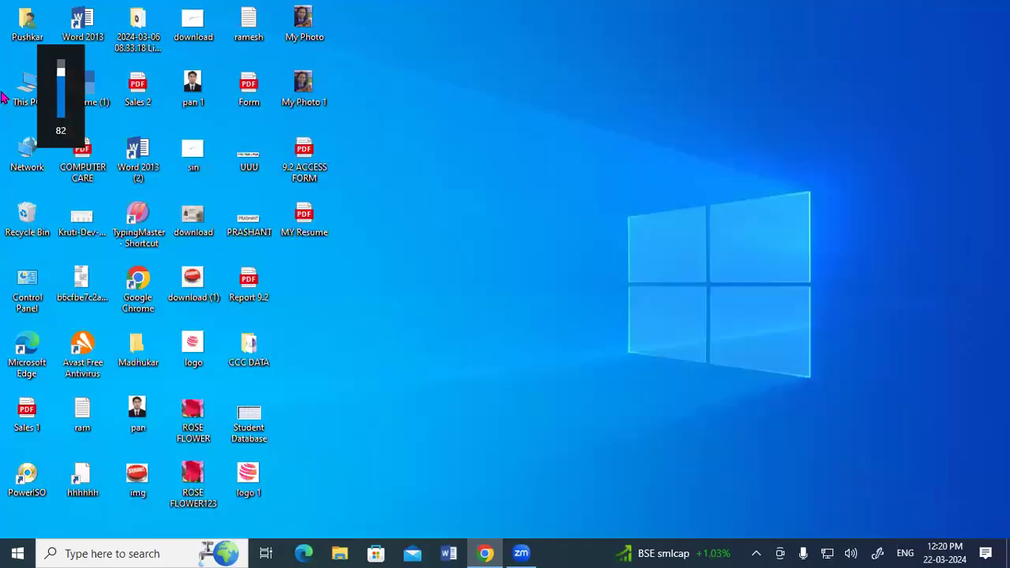
# - Browse Local Disk (D:) in File Explorer and open the EXCEL 12.3 workbook
pyautogui.press('super+e')
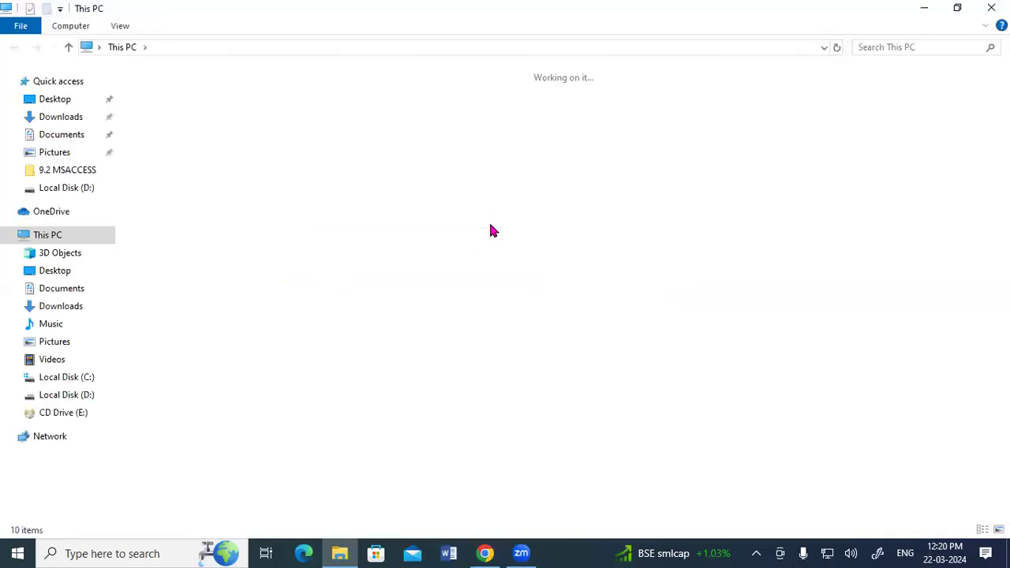
pyautogui.click(473, 223)
pyautogui.doubleClick(472, 223)
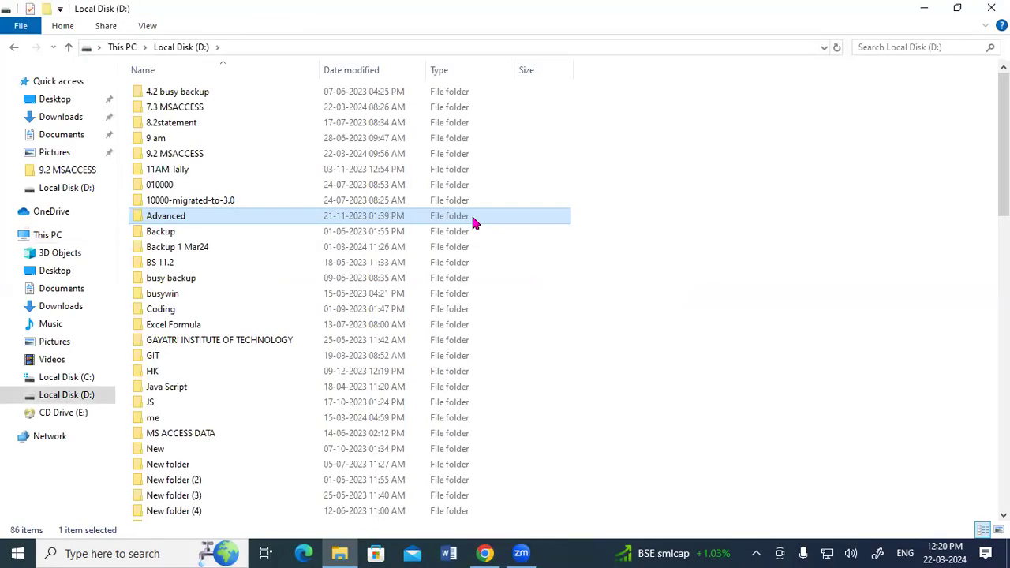
pyautogui.write('xampp')
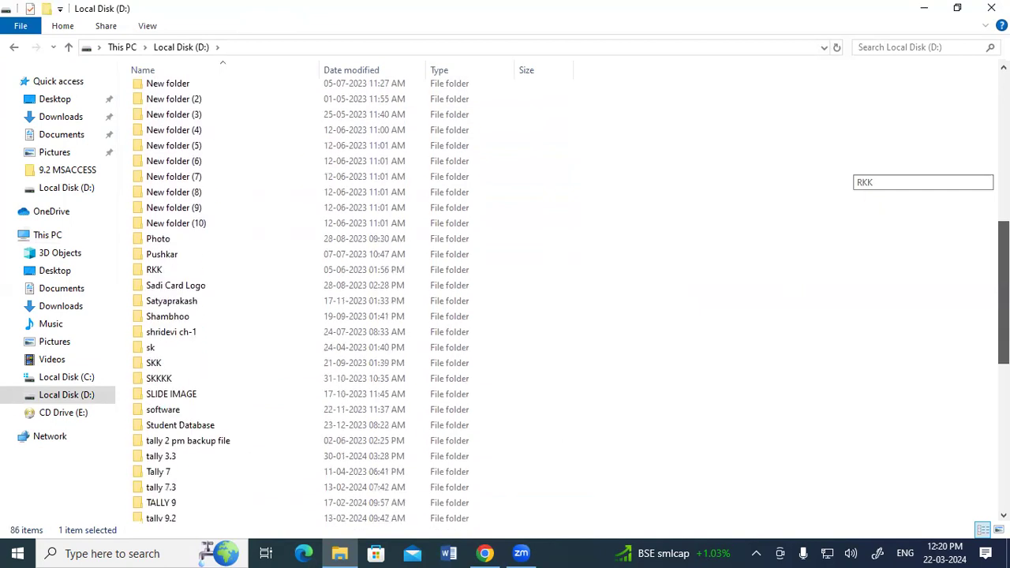
pyautogui.scroll(-5, 203, 449)
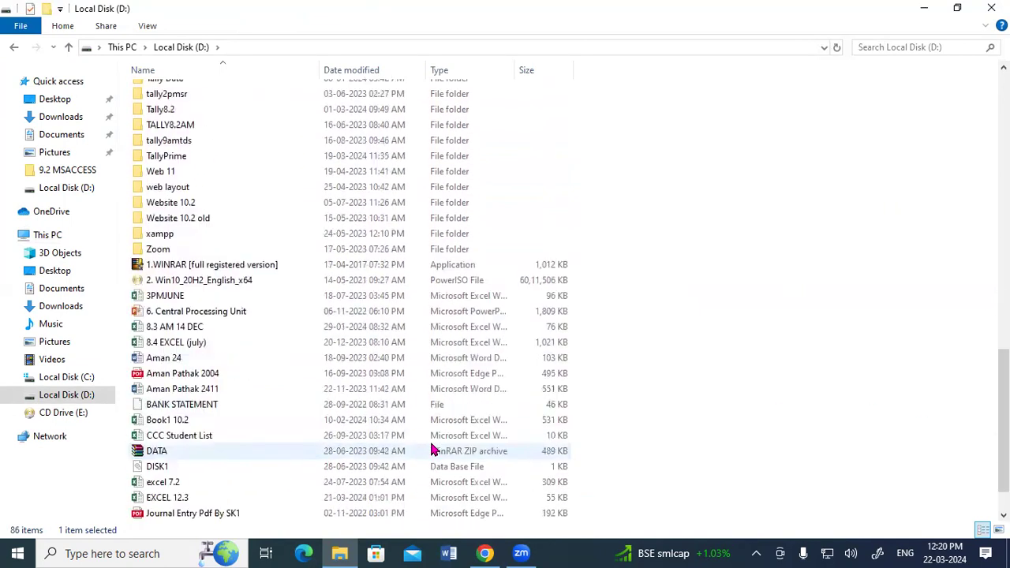
pyautogui.doubleClick(197, 451)
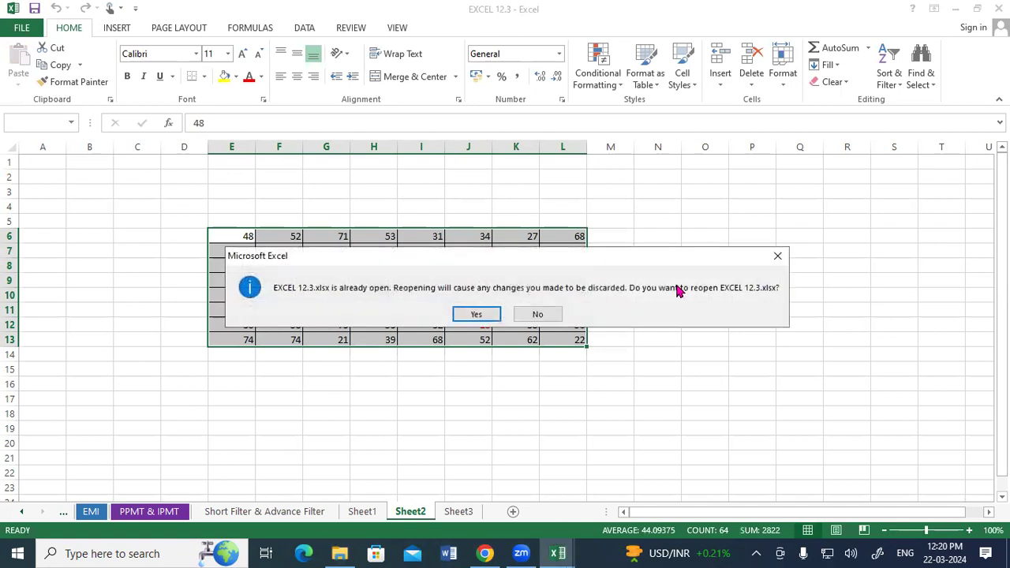
# - Dismiss the reopen prompt, close EXCEL 12.3 with Don't Save, and reopen it from Explorer
pyautogui.click(777, 255)
pyautogui.click(658, 396)
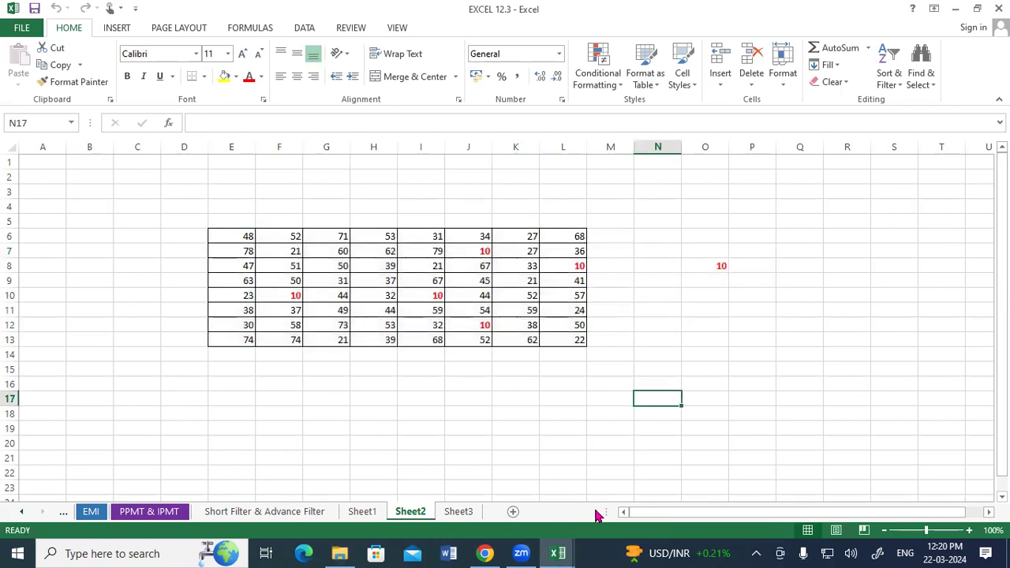
pyautogui.moveTo(569, 552)
pyautogui.click(617, 442)
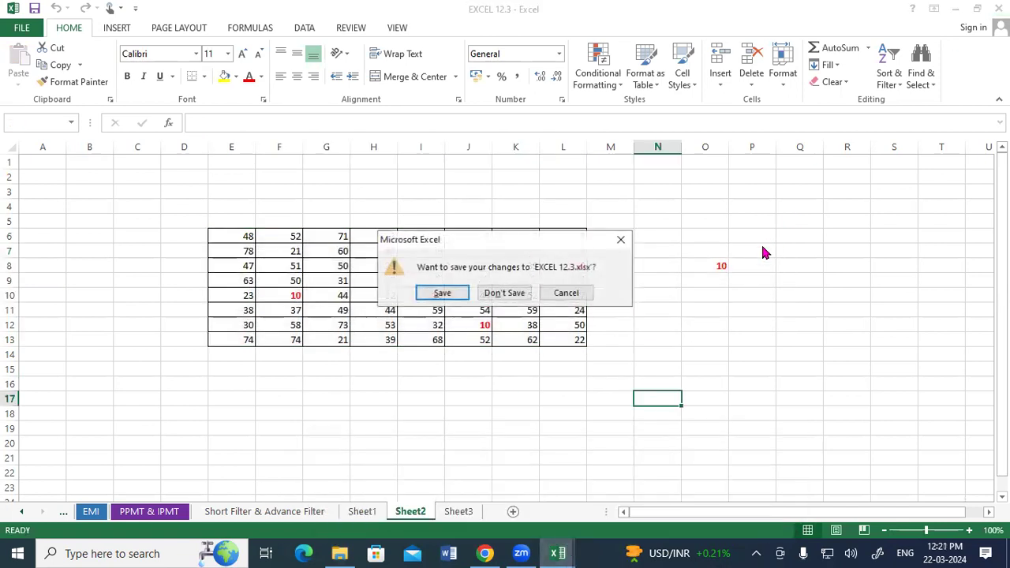
pyautogui.click(512, 296)
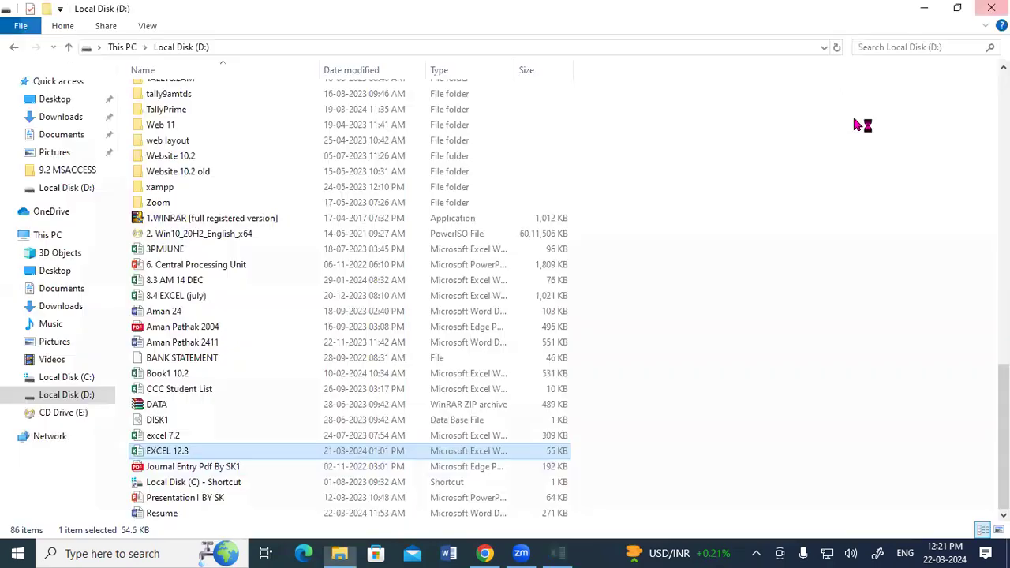
pyautogui.doubleClick(181, 449)
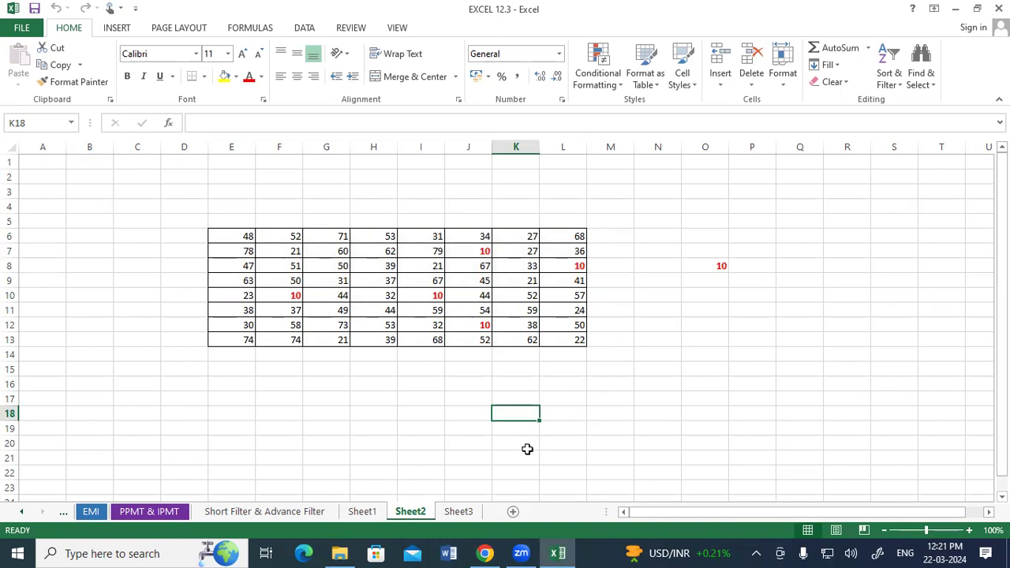
# - Go through the sheet tabs to the Attendance Sheet and copy the entire sheet
pyautogui.click(362, 512)
pyautogui.moveTo(764, 511); pyautogui.dragTo(647, 511)
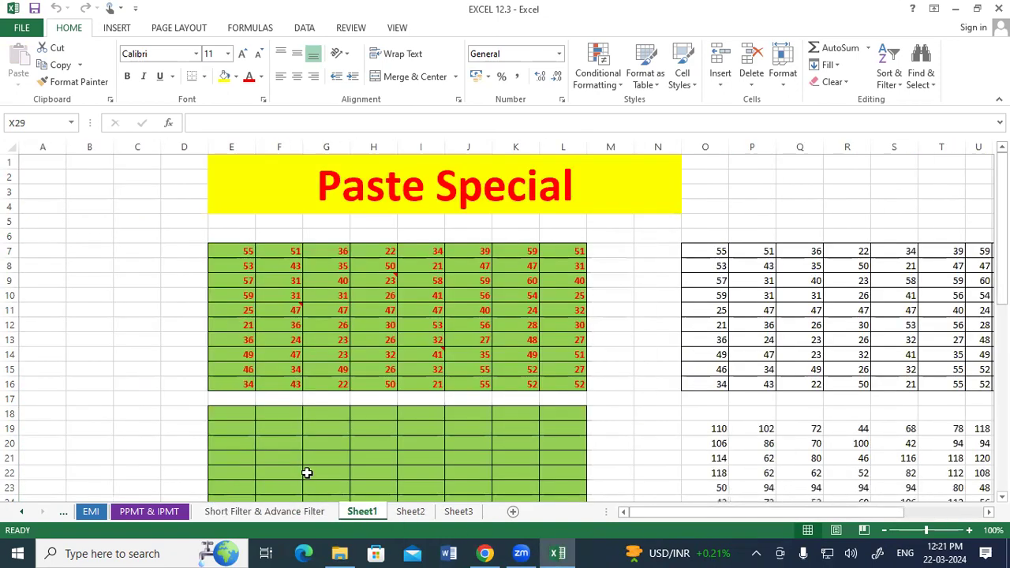
pyautogui.click(268, 511)
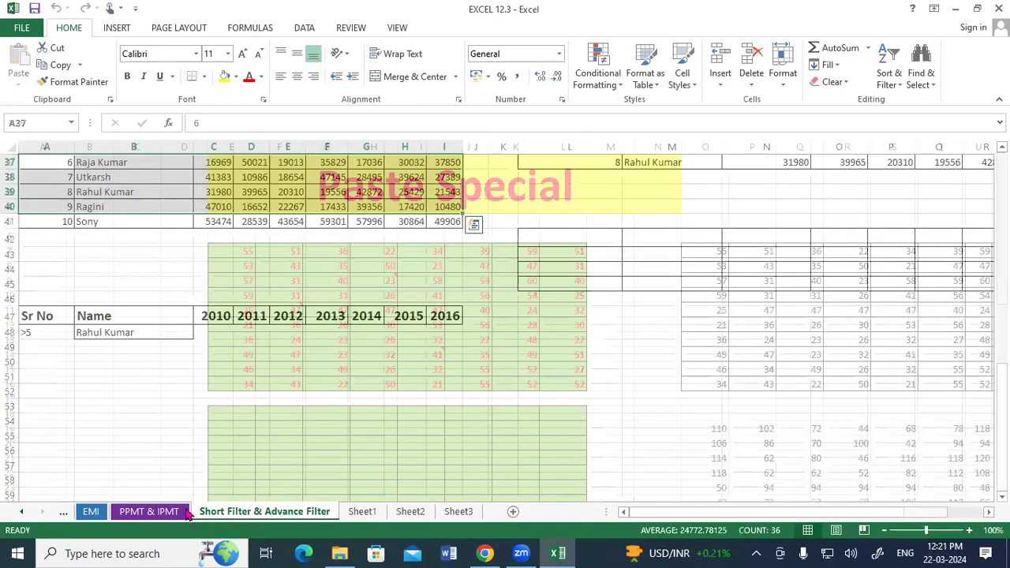
pyautogui.click(91, 511)
pyautogui.click(63, 512)
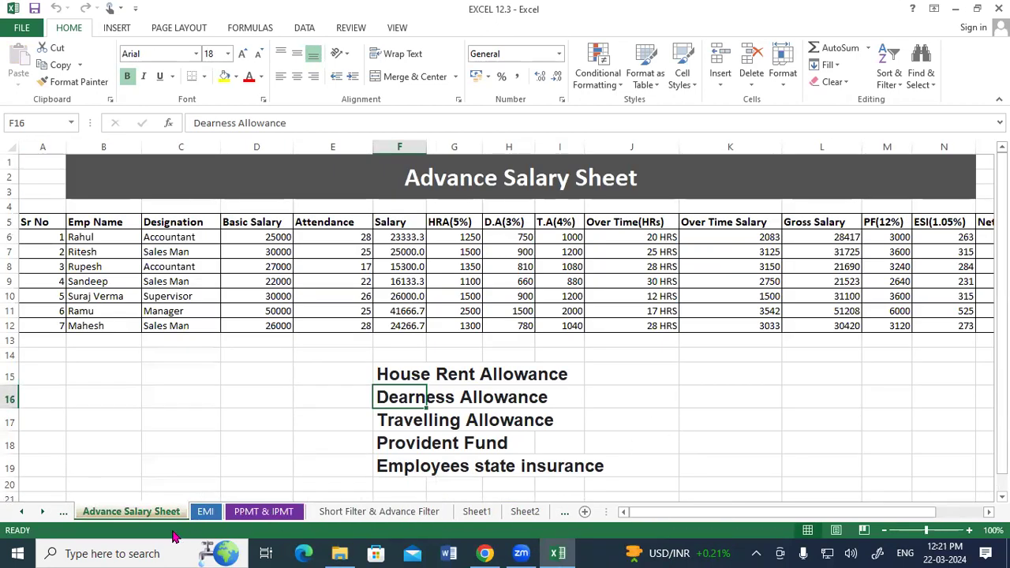
pyautogui.click(67, 512)
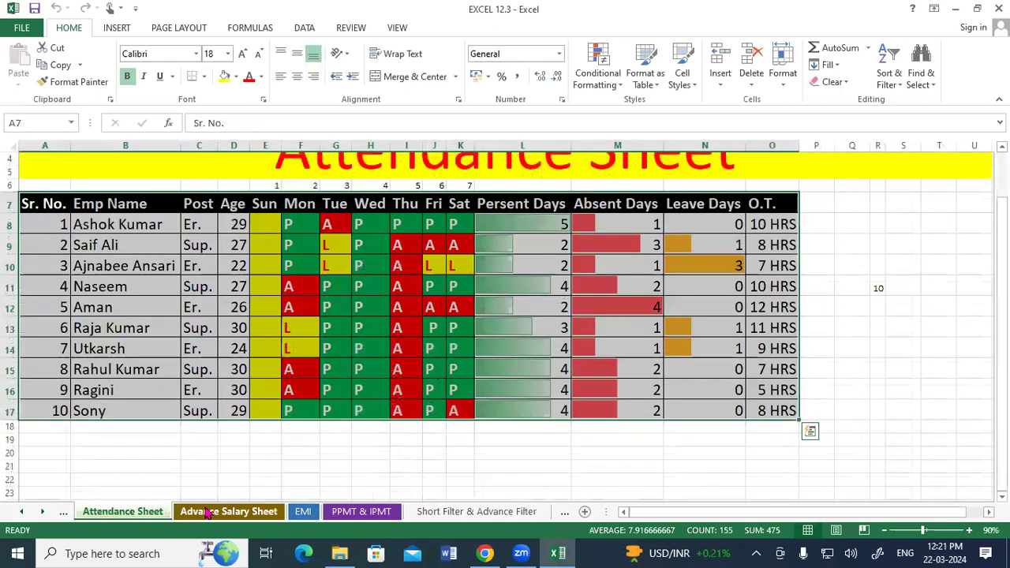
pyautogui.click(462, 426)
pyautogui.scroll(1, 557, 460)
pyautogui.moveTo(719, 510); pyautogui.dragTo(637, 524)
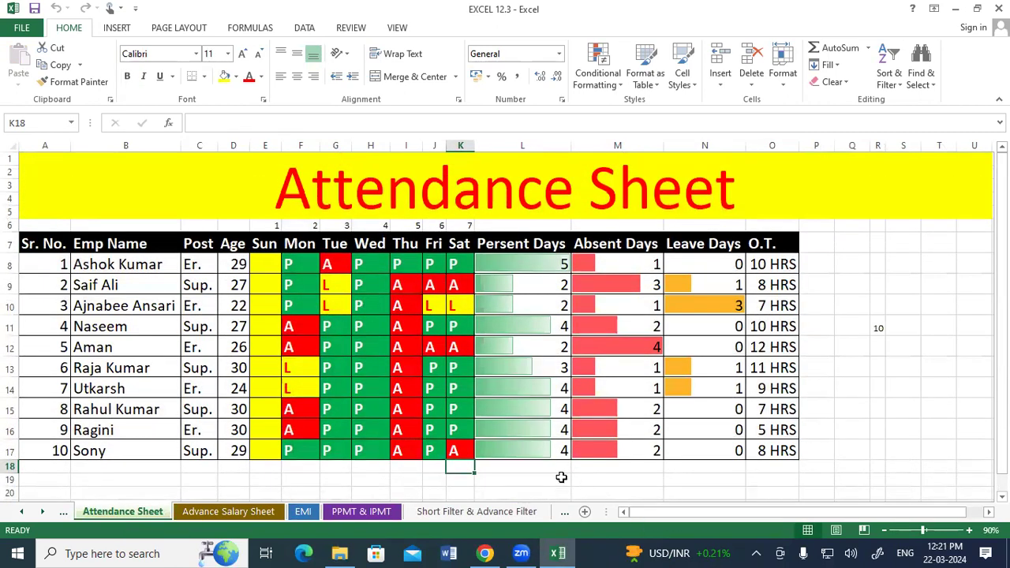
pyautogui.click(10, 147)
pyautogui.rightClick(10, 146)
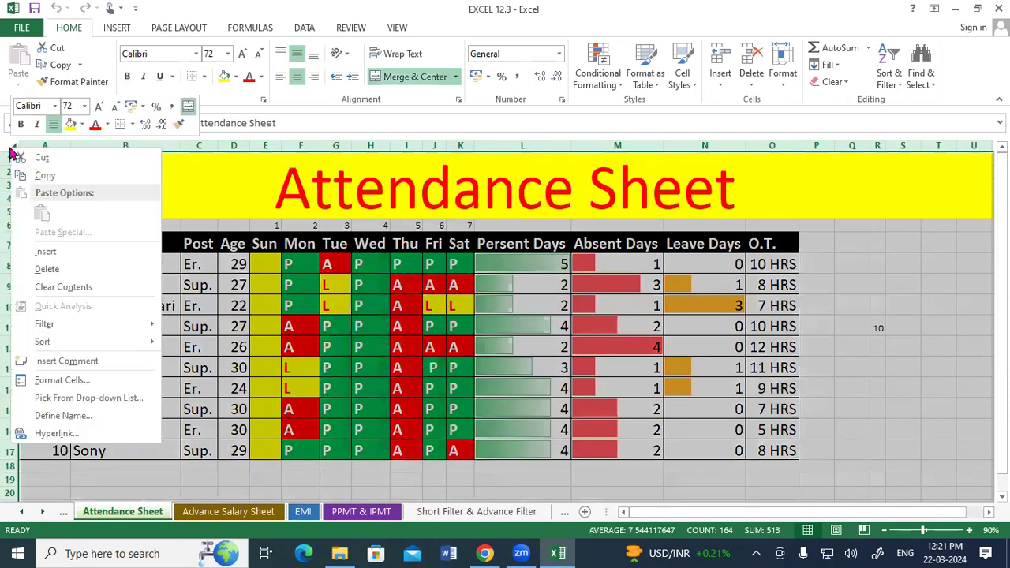
pyautogui.click(28, 177)
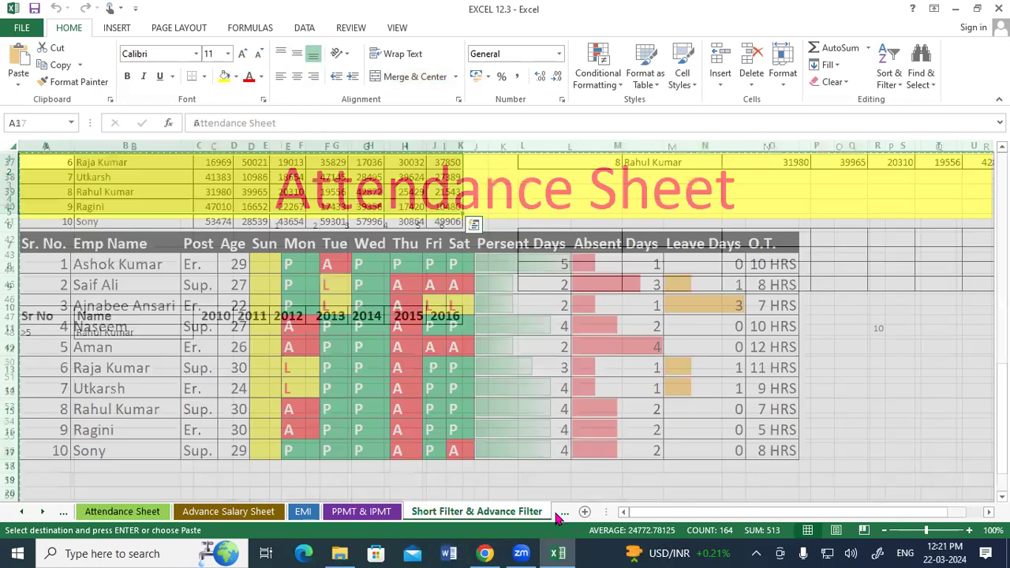
# - Add a new Sheet4 and paste the whole Attendance Sheet into it
pyautogui.click(557, 514)
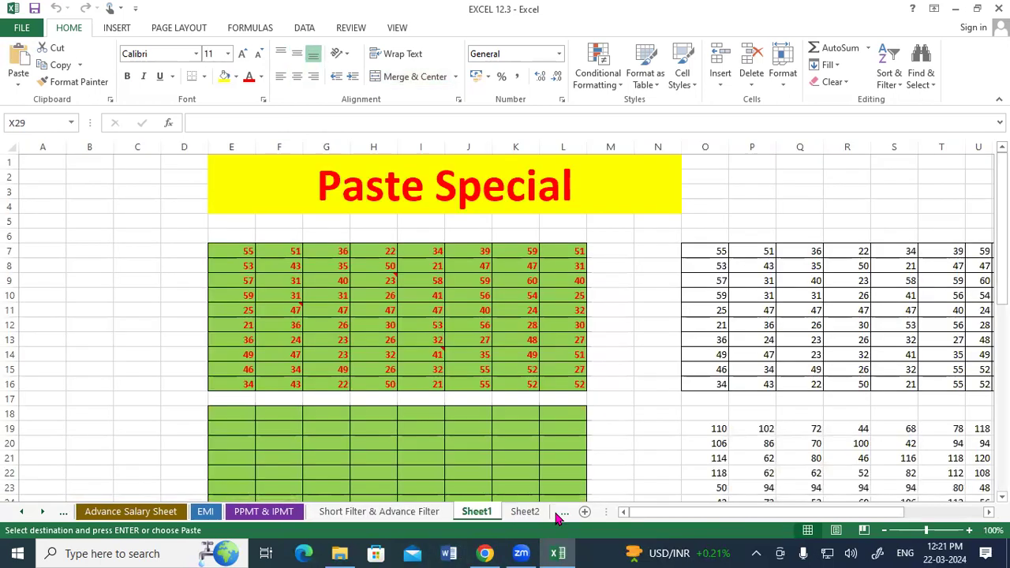
pyautogui.click(561, 513)
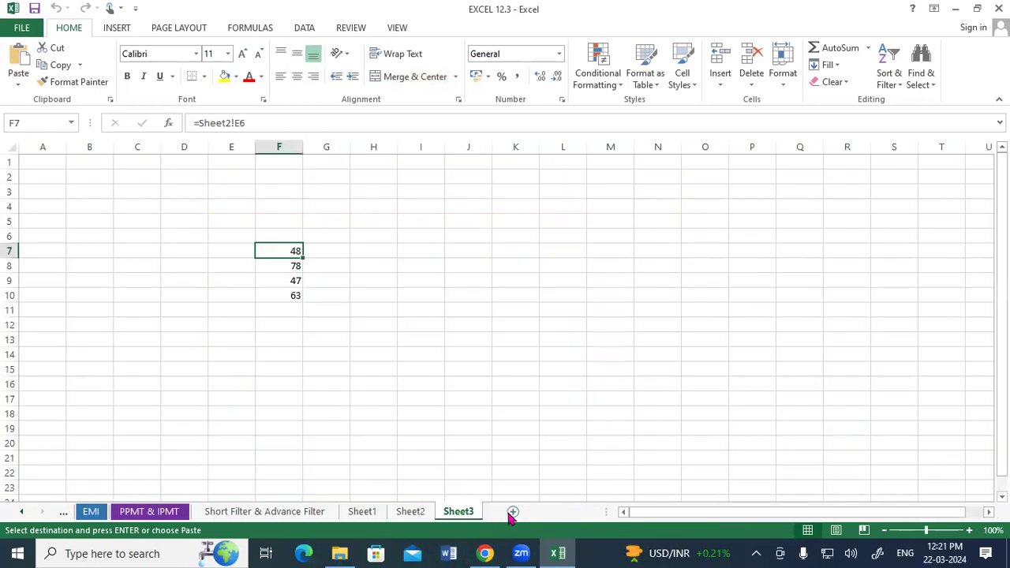
pyautogui.click(513, 511)
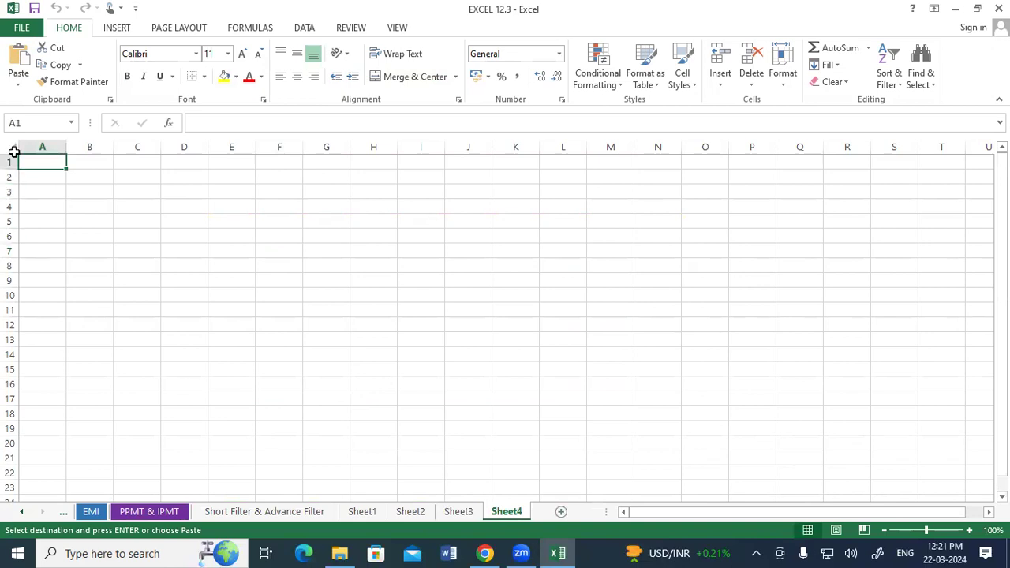
pyautogui.click(11, 150)
pyautogui.click(18, 55)
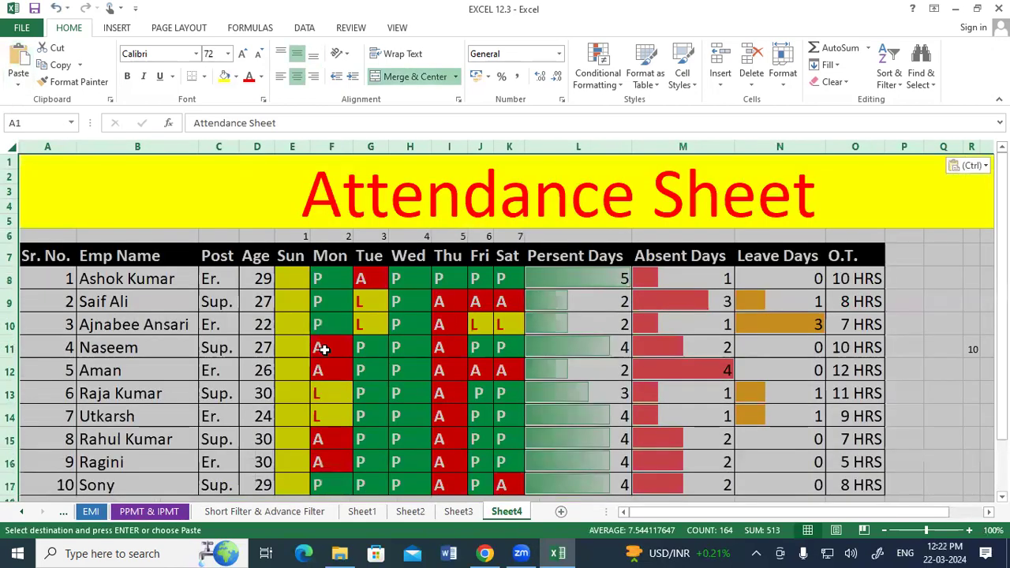
pyautogui.click(322, 349)
pyautogui.scroll(-6, 322, 349)
pyautogui.scroll(6, 322, 350)
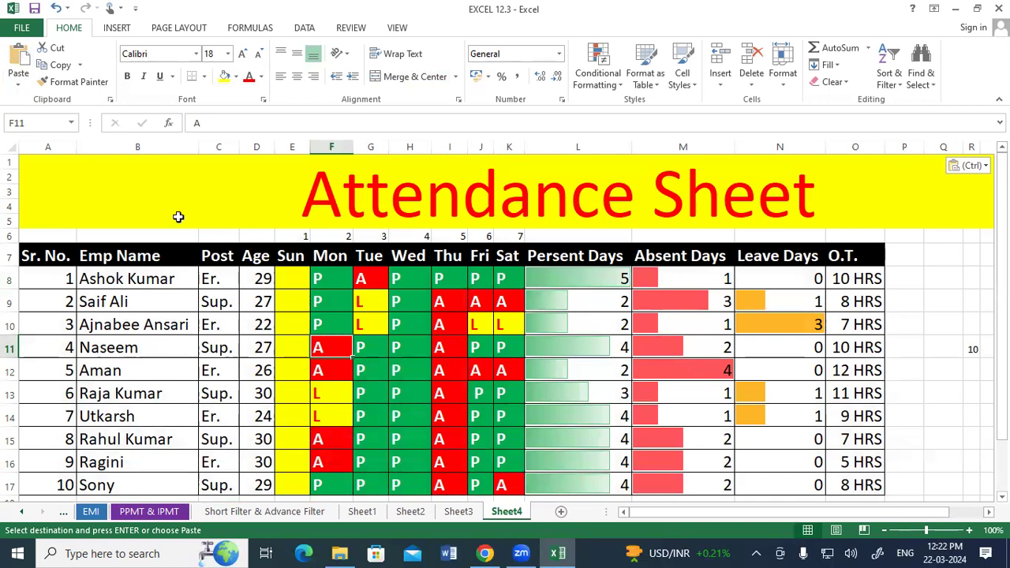
pyautogui.click(21, 28)
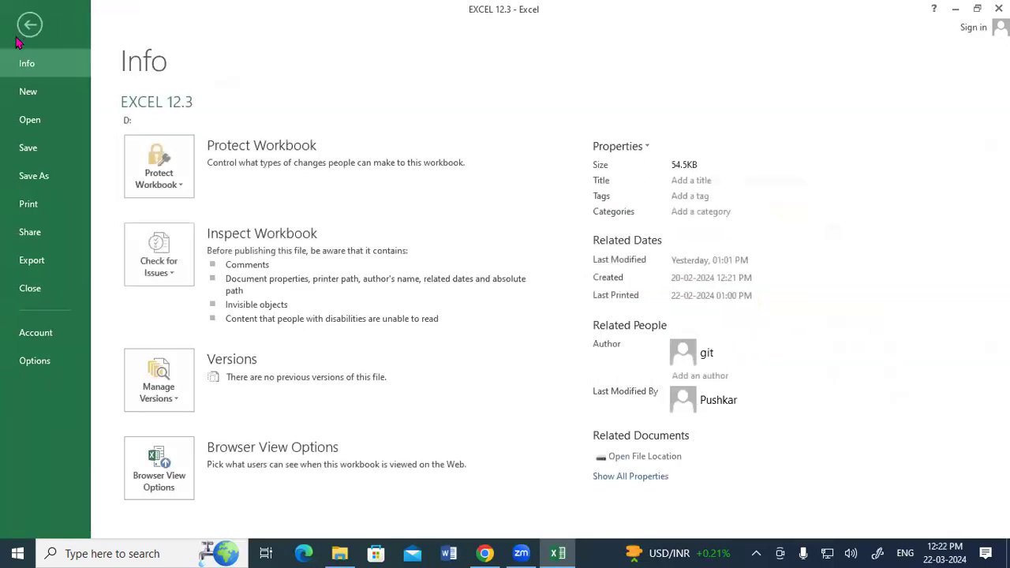
pyautogui.click(41, 210)
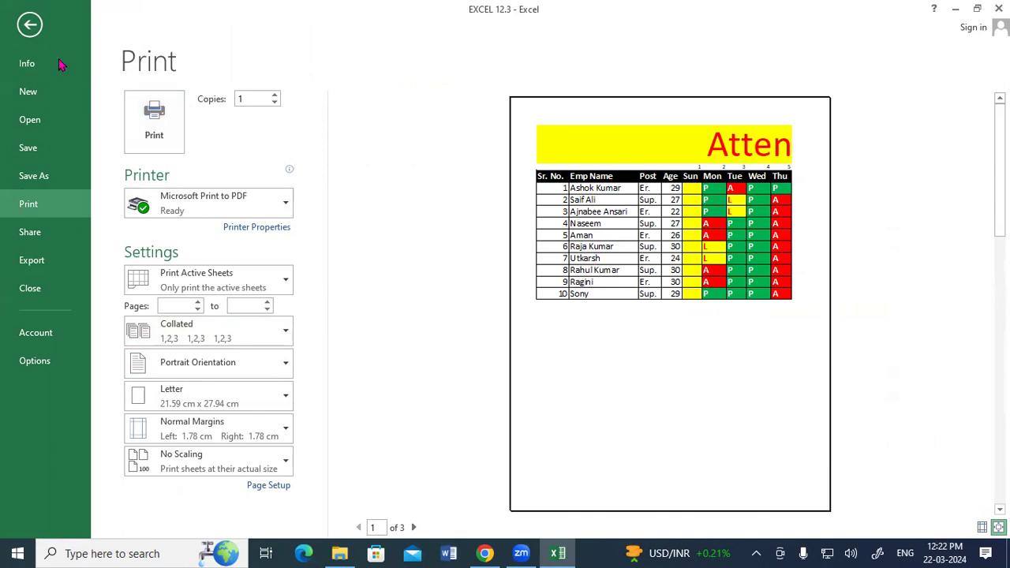
pyautogui.click(29, 24)
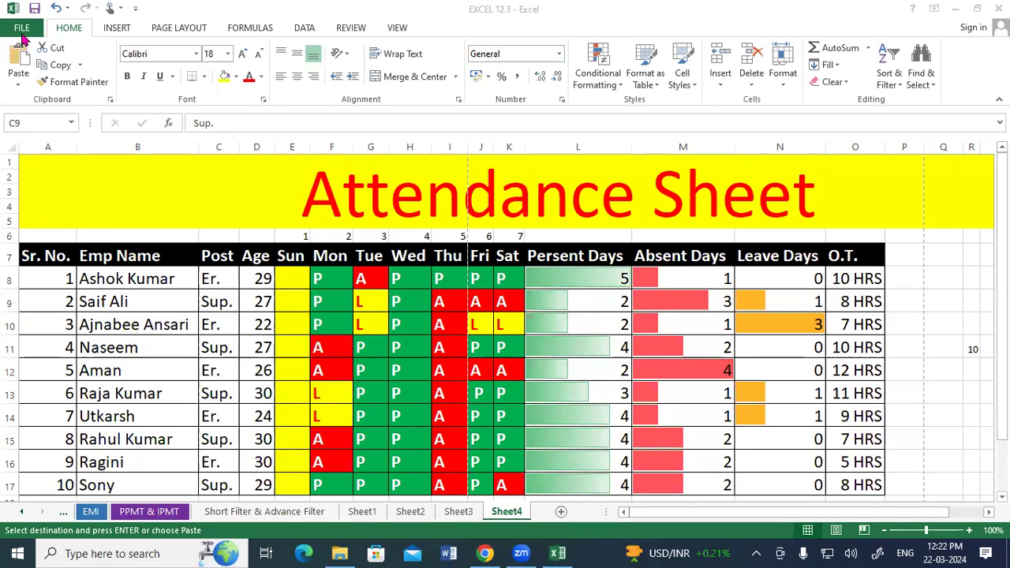
pyautogui.click(21, 30)
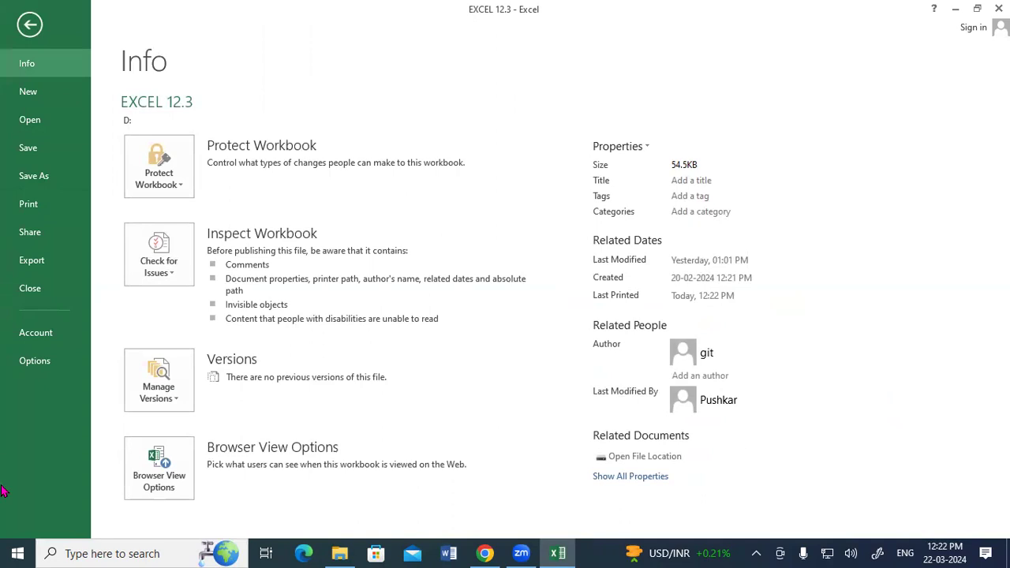
pyautogui.click(34, 213)
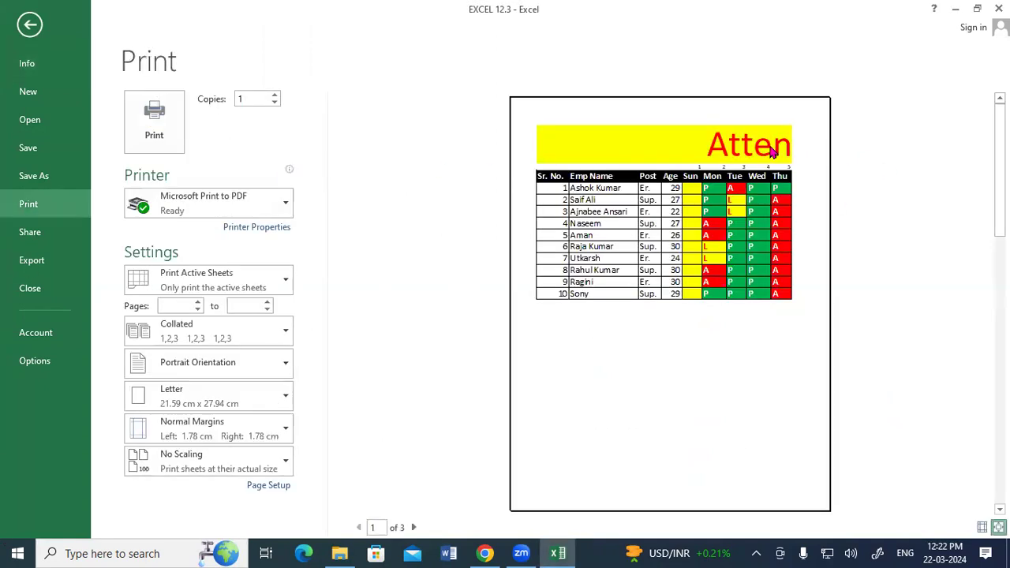
pyautogui.click(29, 25)
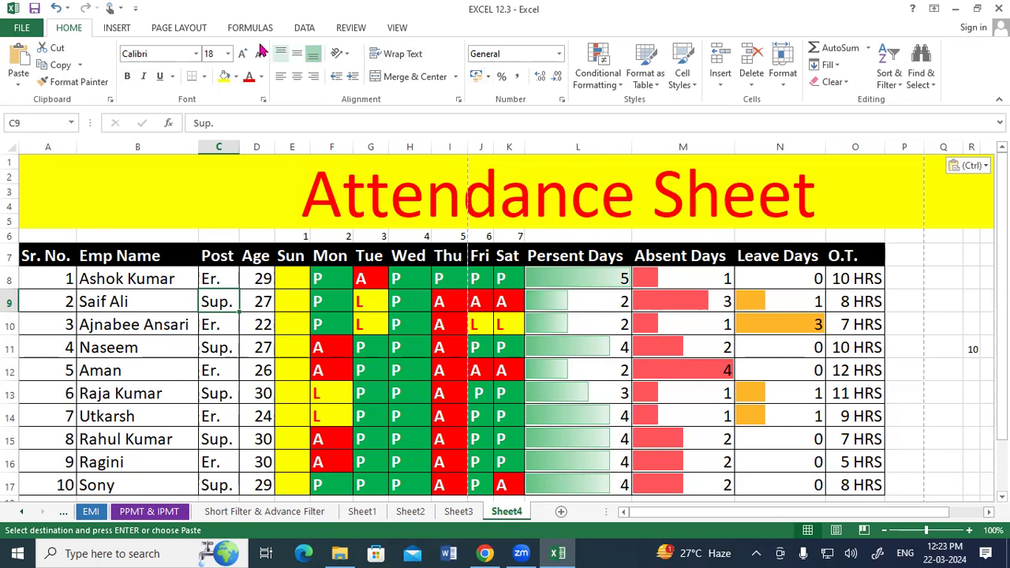
# - Show the INSERT commands and look over Sheet4's copied attendance table, selecting a few ranges
pyautogui.click(130, 35)
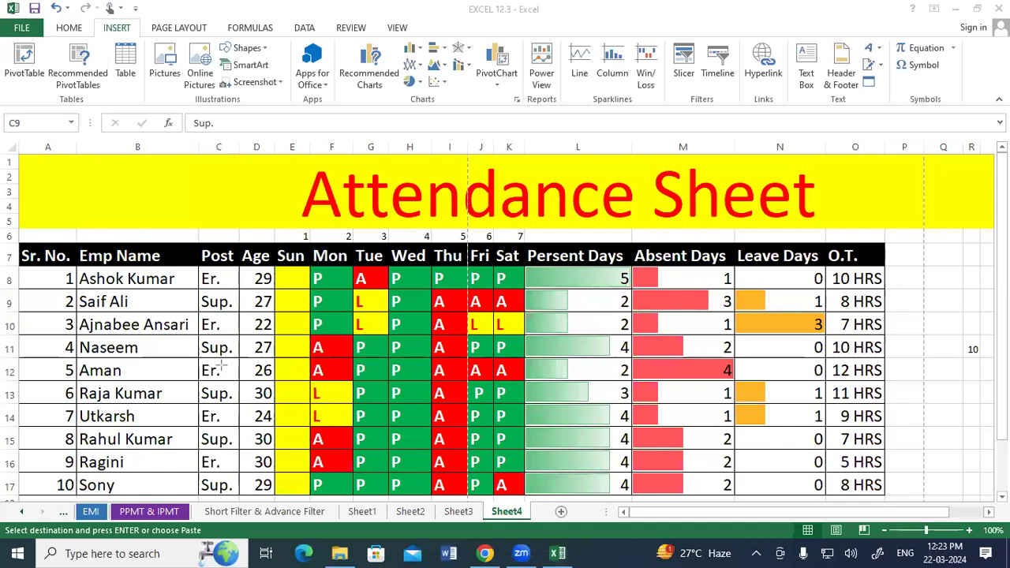
pyautogui.scroll(-6, 322, 388)
pyautogui.scroll(-3, 322, 390)
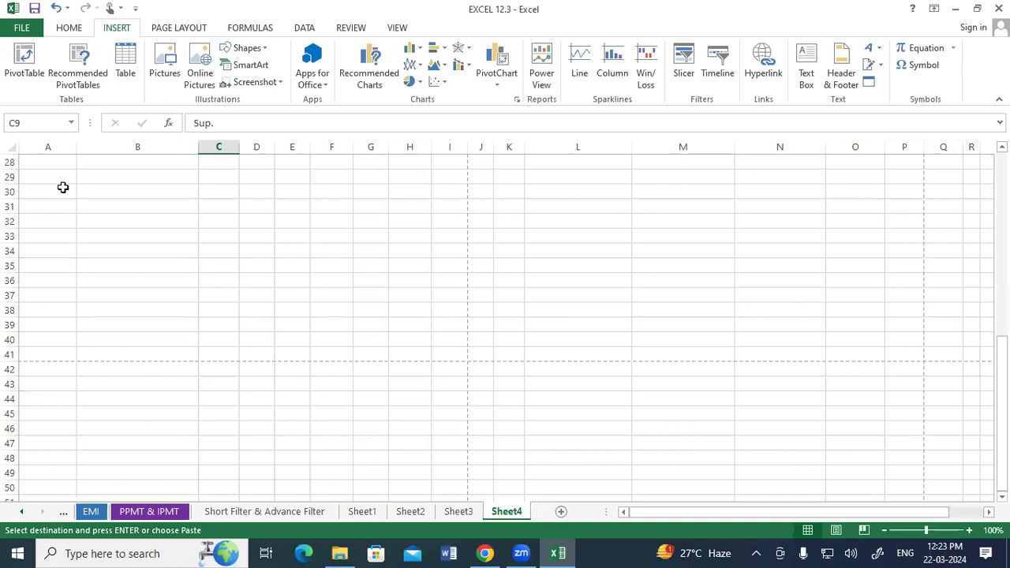
pyautogui.moveTo(268, 189)
pyautogui.mouseDown()
pyautogui.moveTo(394, 411)
pyautogui.moveTo(466, 448)
pyautogui.mouseUp()
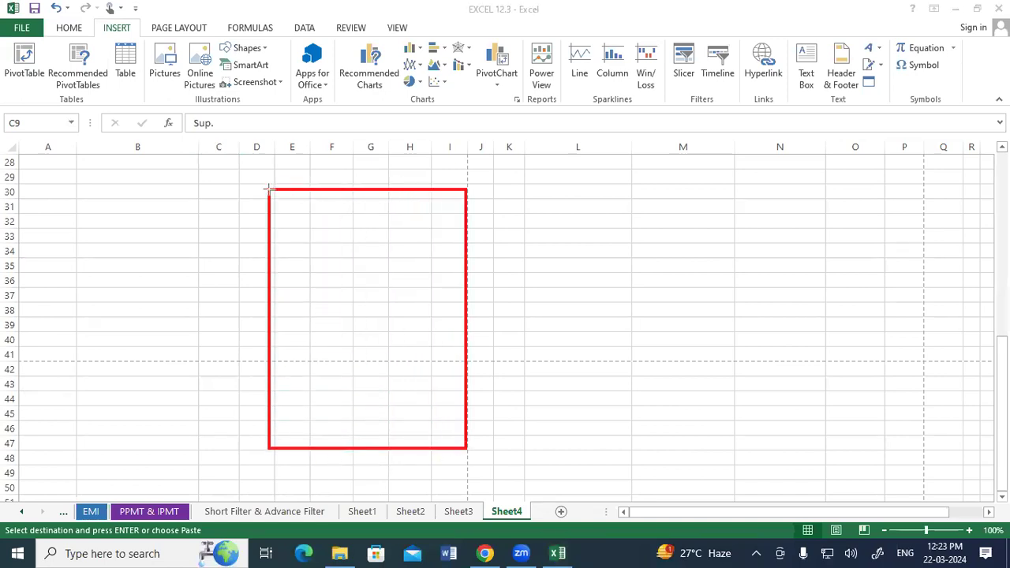
pyautogui.moveTo(258, 191); pyautogui.dragTo(257, 447)
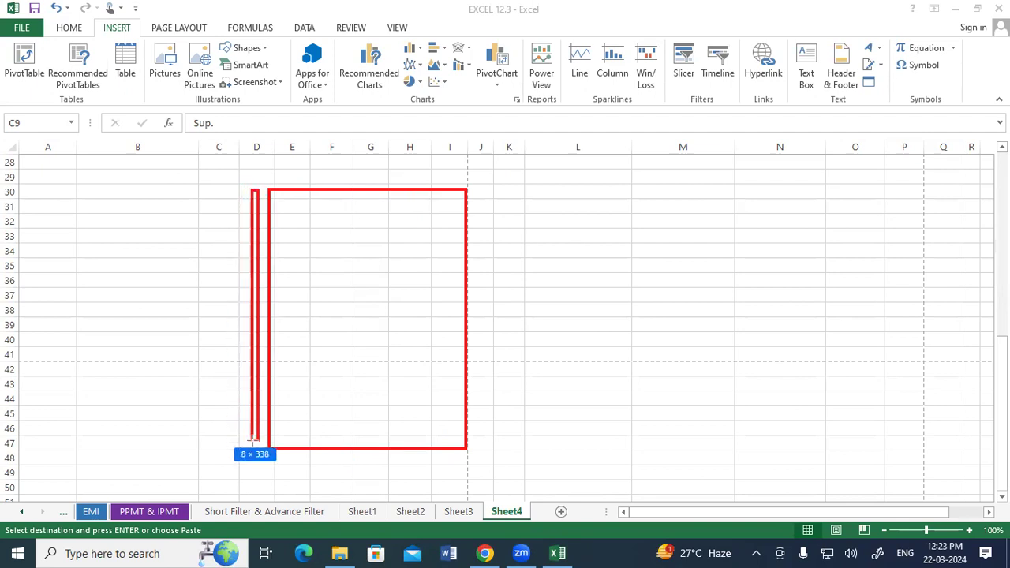
pyautogui.moveTo(270, 172); pyautogui.dragTo(458, 171)
pyautogui.moveTo(519, 229)
pyautogui.mouseDown()
pyautogui.moveTo(881, 395)
pyautogui.moveTo(871, 406)
pyautogui.mouseUp()
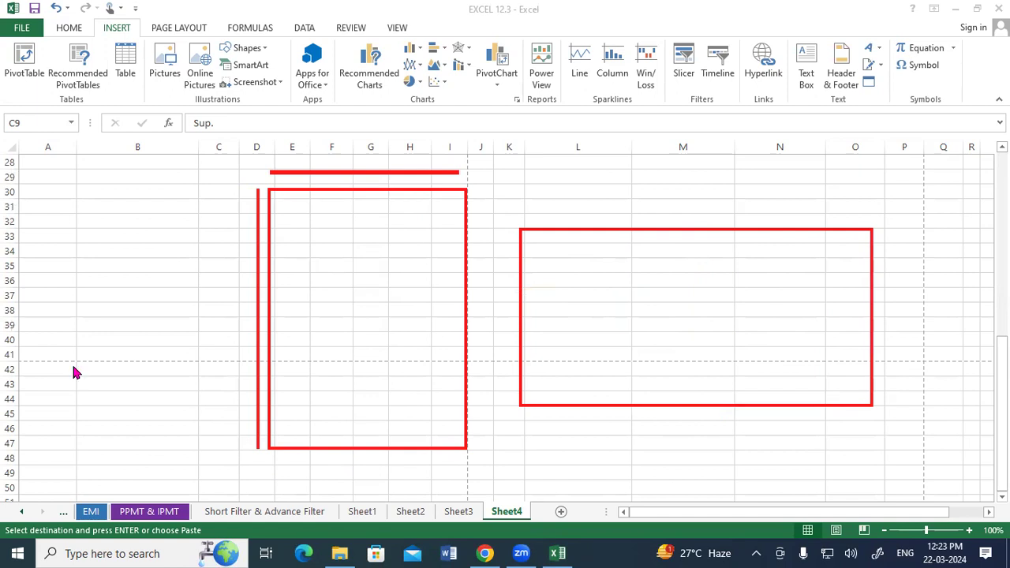
pyautogui.scroll(9, 81, 376)
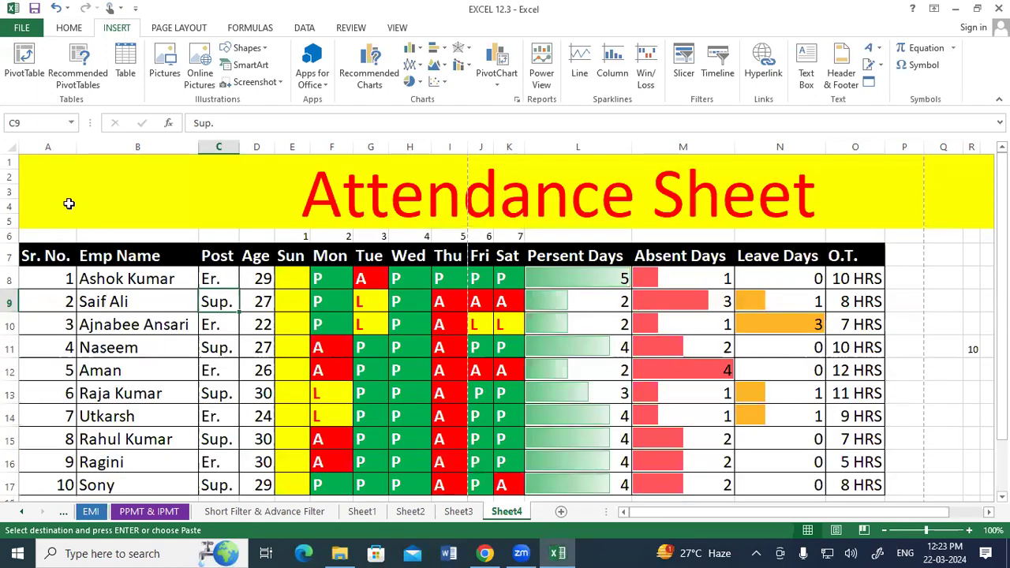
# - Browse the Page Layout themes and colour sets, then inspect and copy cell C9
pyautogui.click(187, 29)
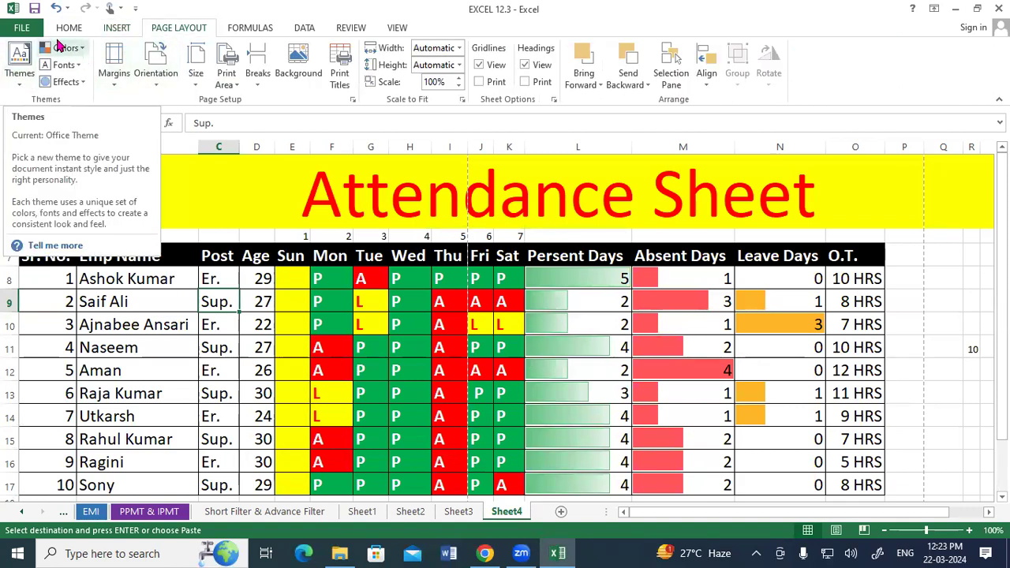
pyautogui.click(19, 70)
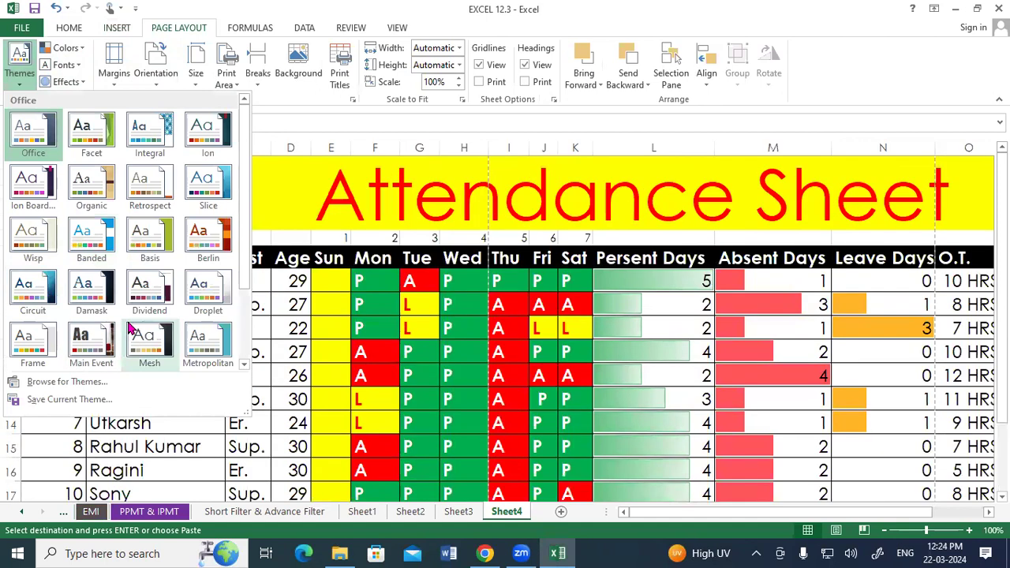
pyautogui.click(71, 48)
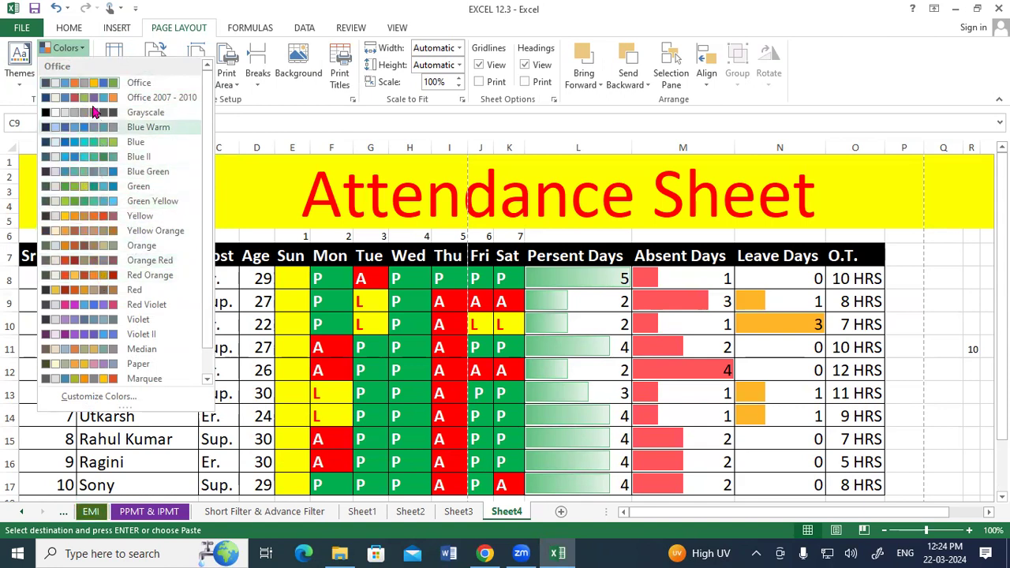
pyautogui.click(278, 322)
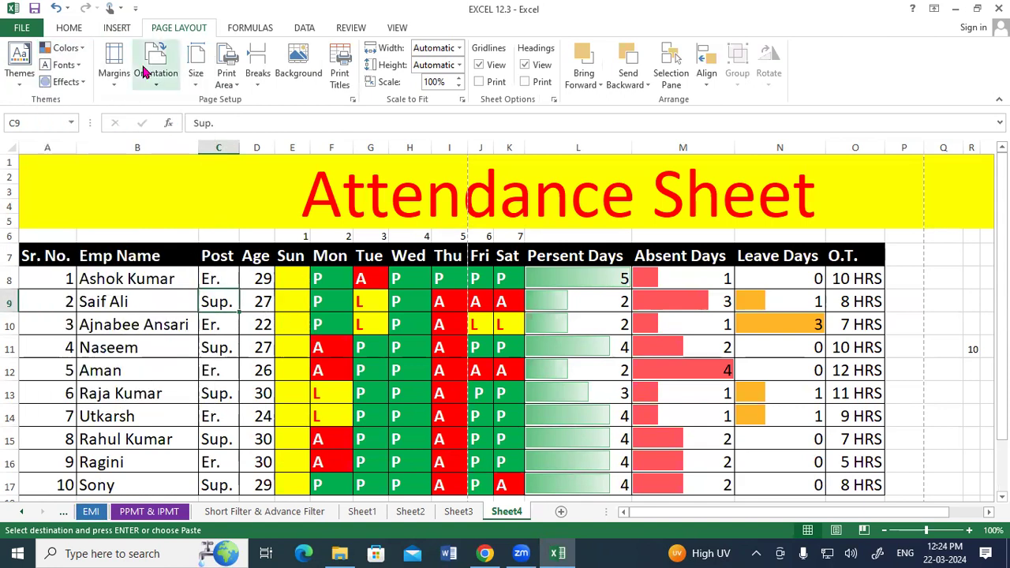
pyautogui.click(83, 29)
pyautogui.click(263, 77)
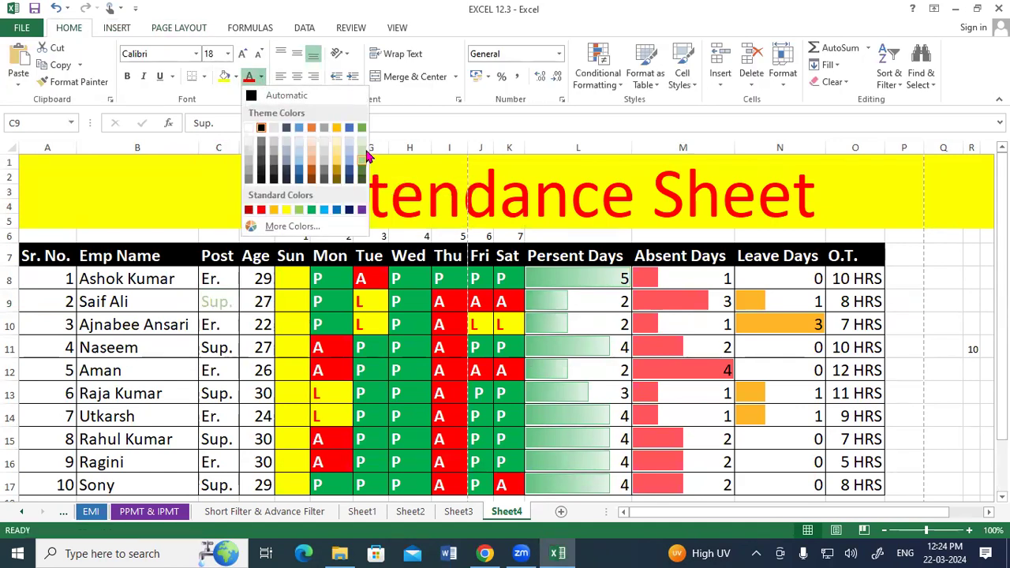
pyautogui.hotkey('ctrl', 'c')
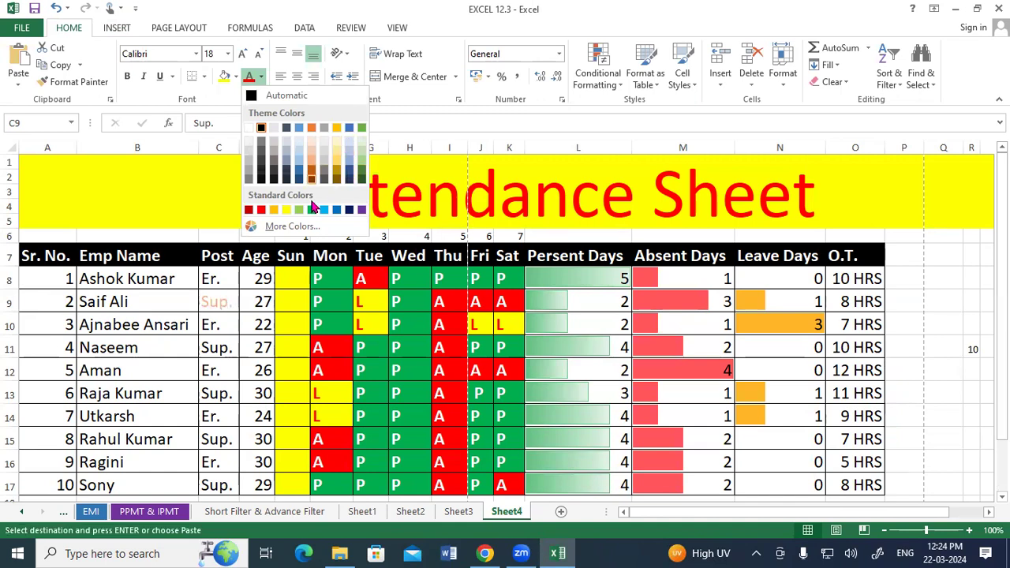
# - Recheck the theme colour sets unchanged and look again at cell C9's font colour
pyautogui.click(166, 29)
pyautogui.click(64, 48)
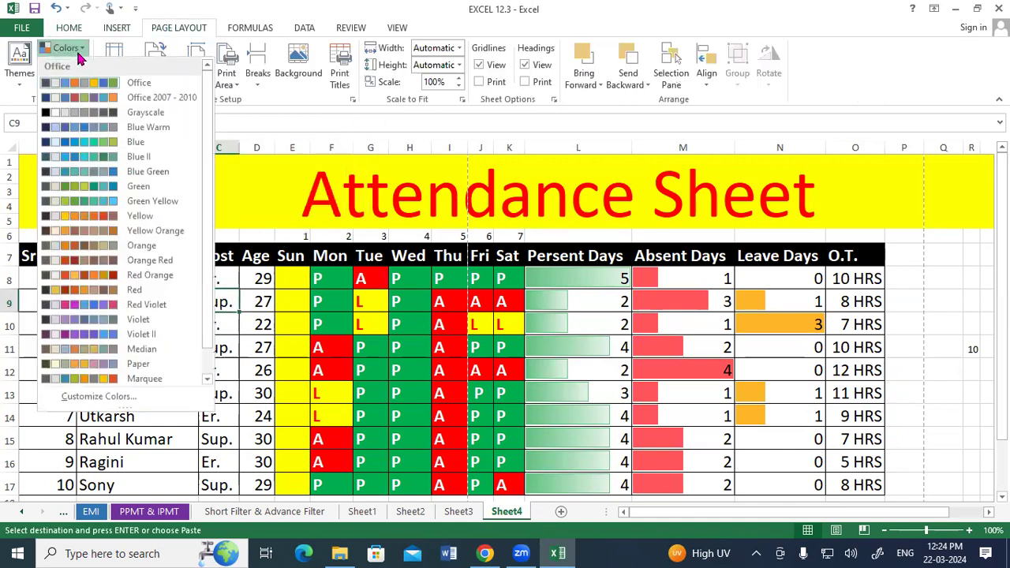
pyautogui.click(99, 201)
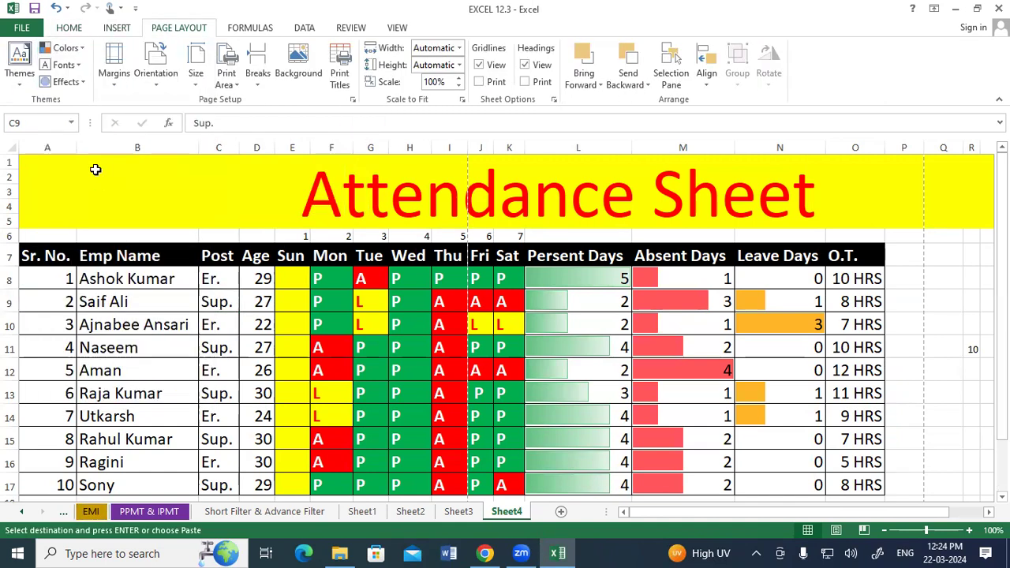
pyautogui.click(69, 28)
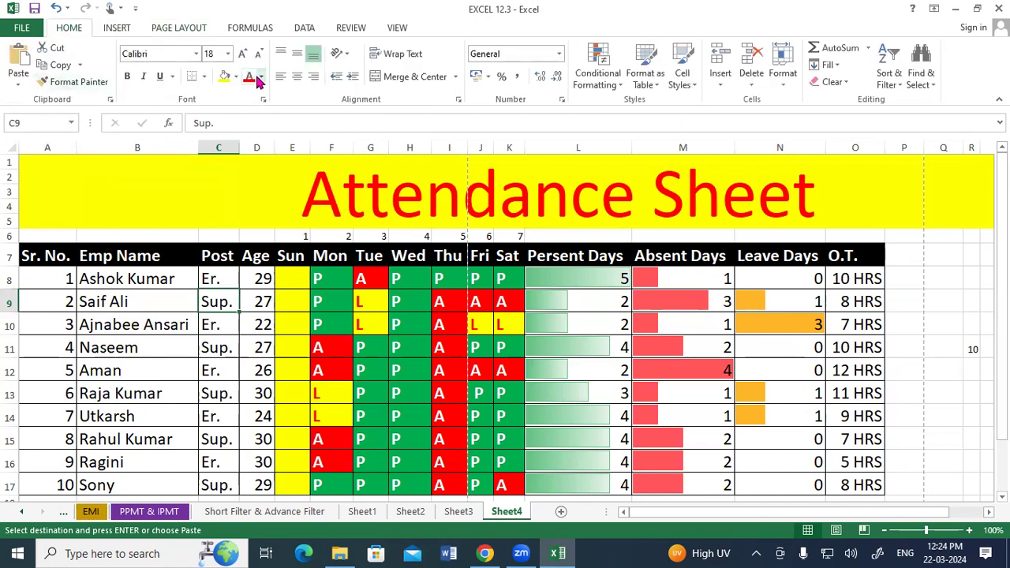
pyautogui.click(261, 76)
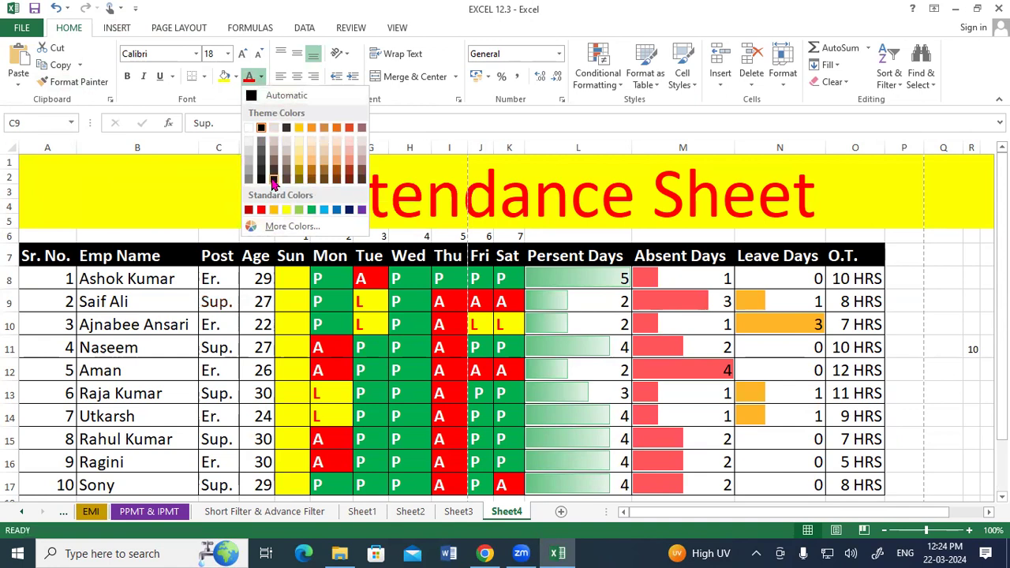
pyautogui.hotkey('ctrl', 'c')
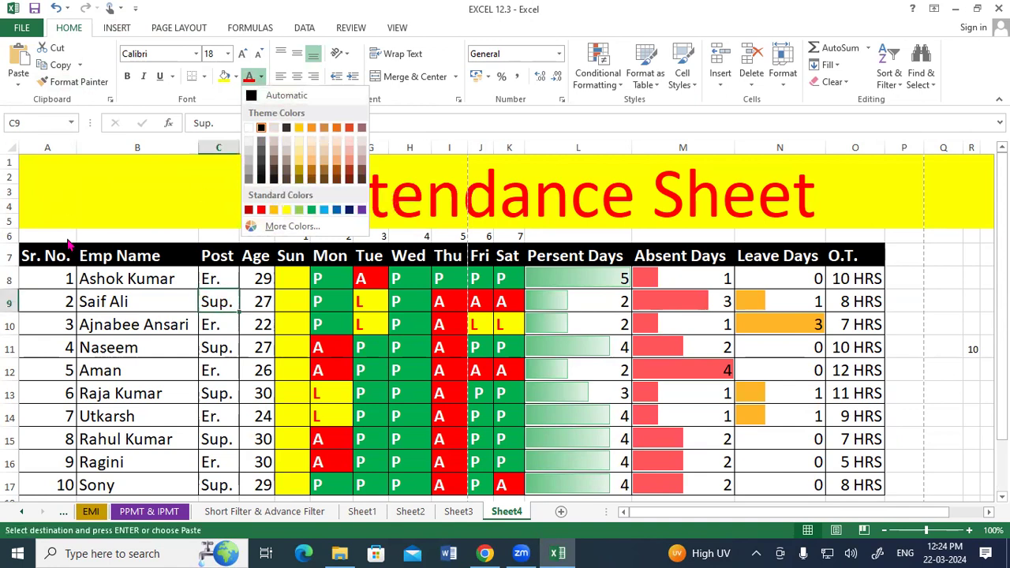
pyautogui.press('Escape')
# - Look through the theme colour sets and theme font pairings without applying any
pyautogui.click(170, 27)
pyautogui.click(66, 48)
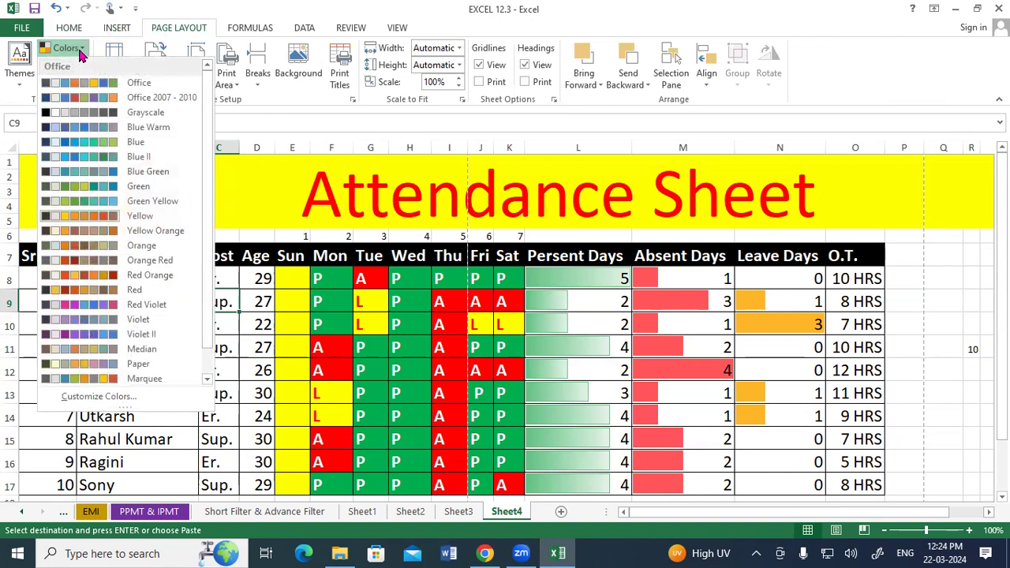
pyautogui.click(111, 30)
pyautogui.click(186, 30)
pyautogui.click(73, 69)
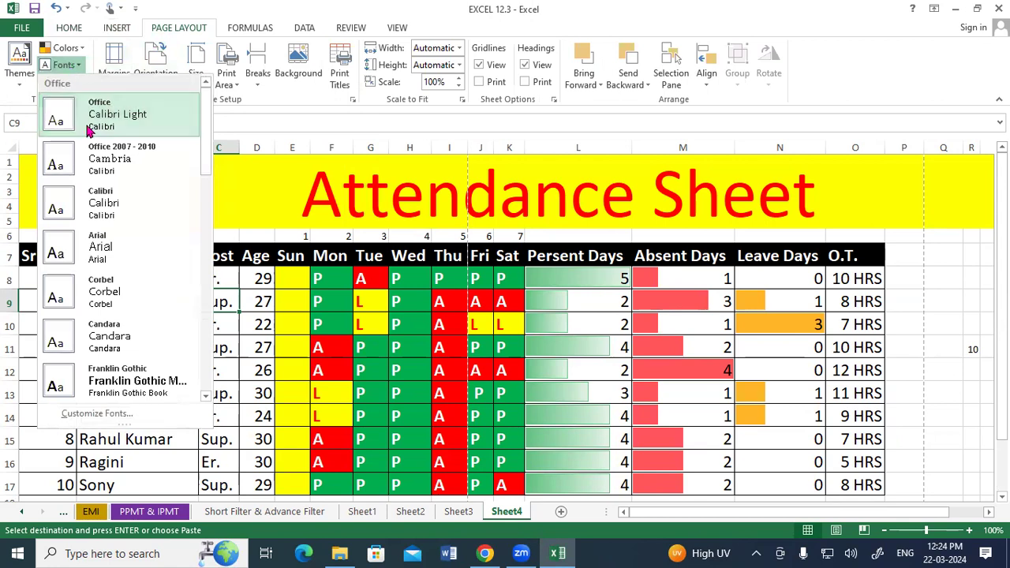
pyautogui.scroll(-5, 93, 190)
pyautogui.scroll(-3, 93, 190)
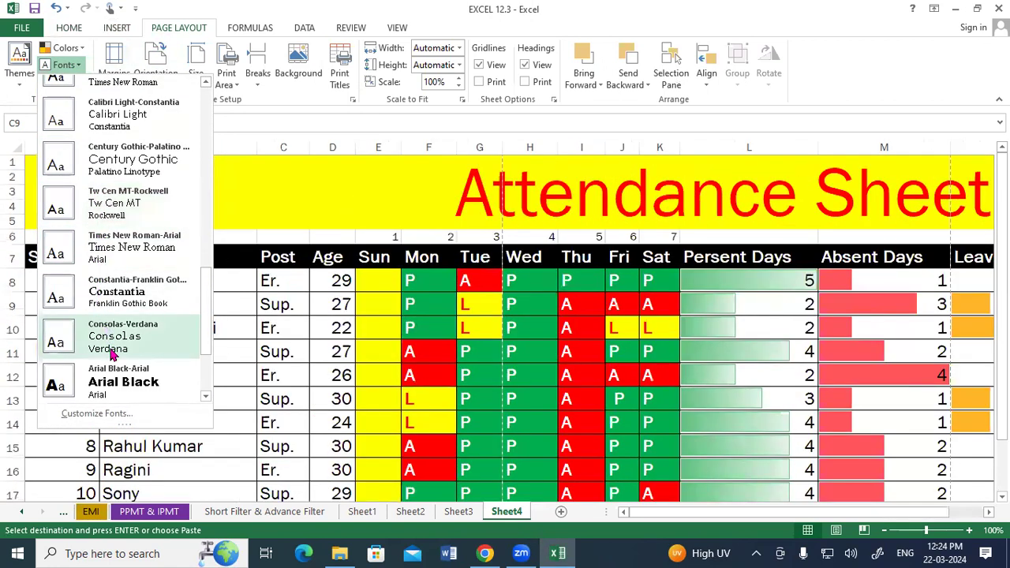
pyautogui.scroll(-3, 110, 355)
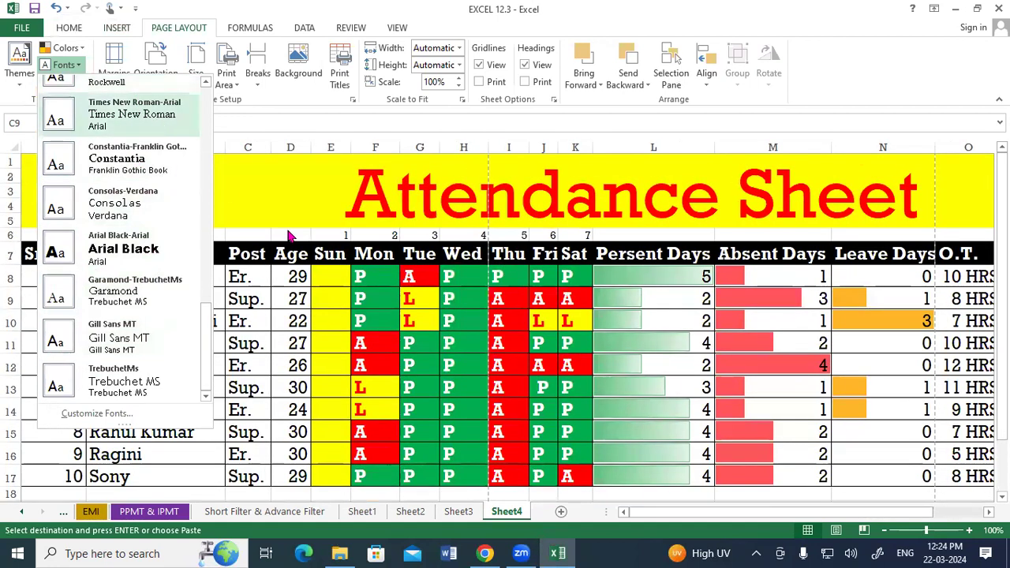
pyautogui.click(263, 204)
# - Apply the Grunge Texture theme effect and the Slice workbook theme
pyautogui.click(77, 83)
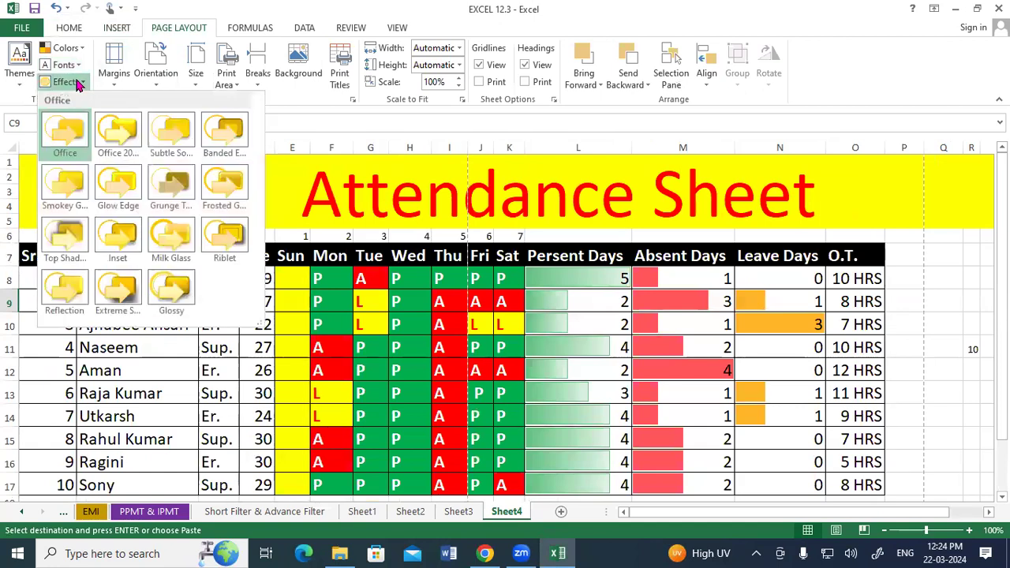
pyautogui.click(23, 72)
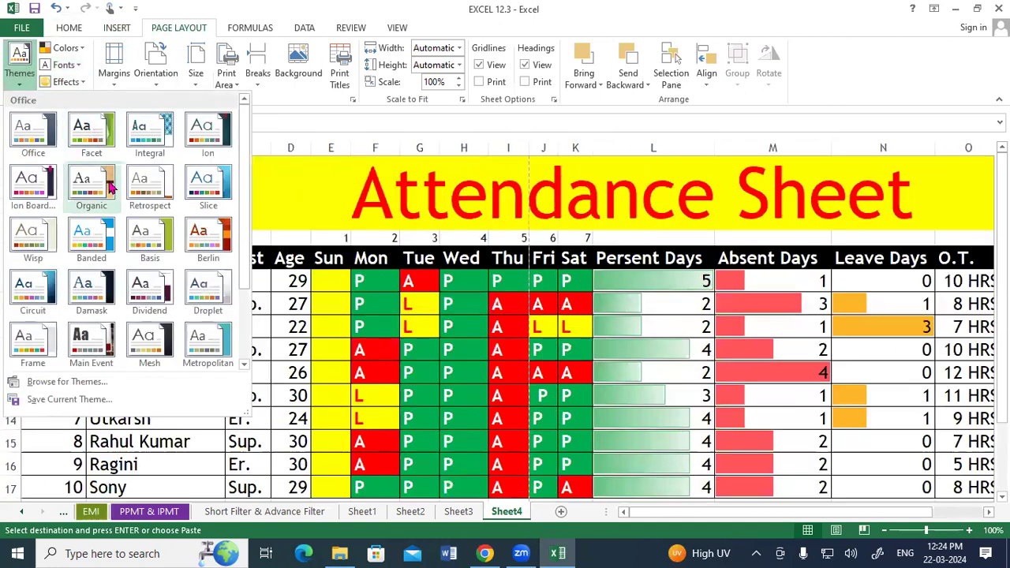
pyautogui.press('Escape')
pyautogui.click(65, 82)
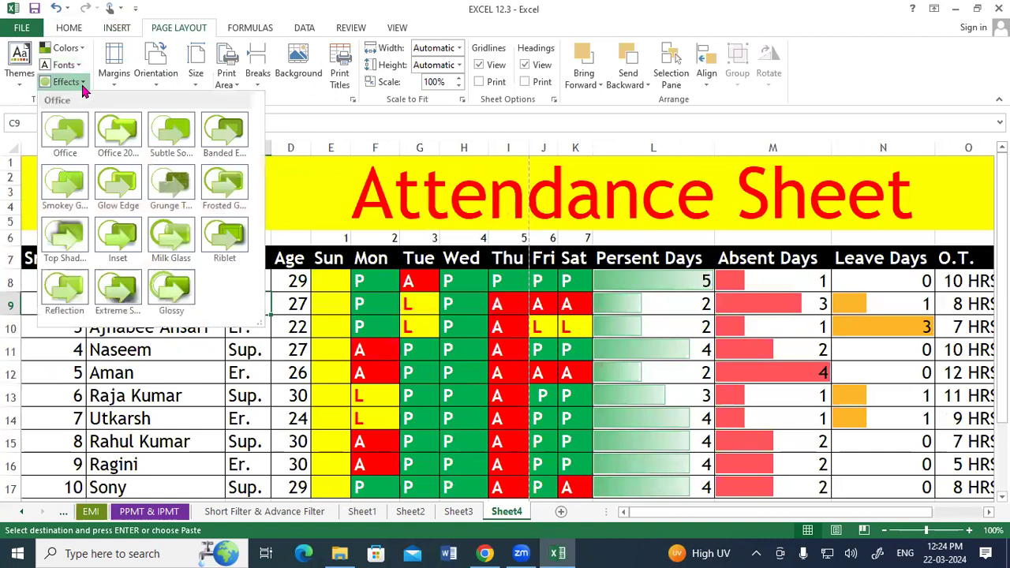
pyautogui.click(149, 189)
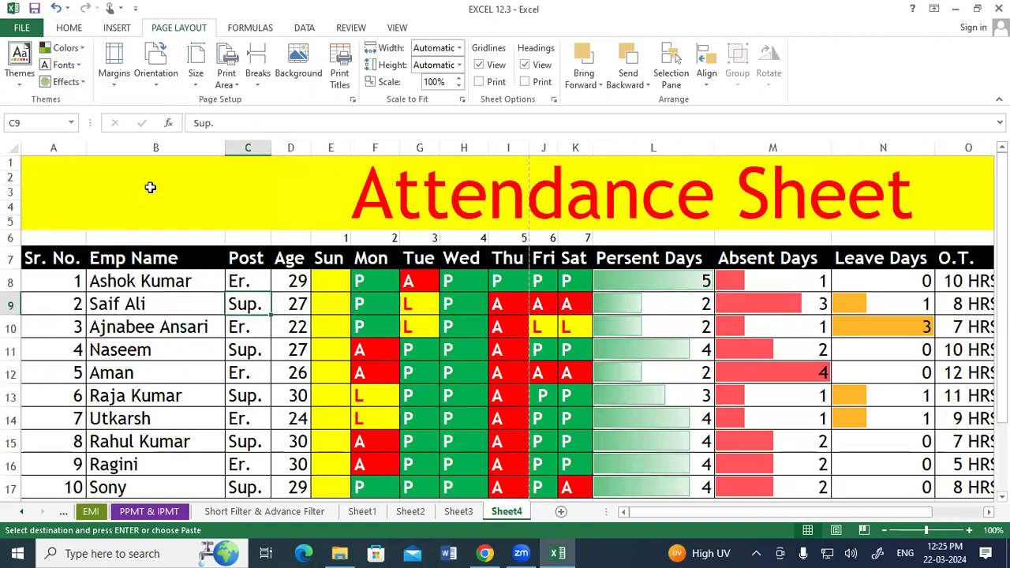
pyautogui.click(20, 67)
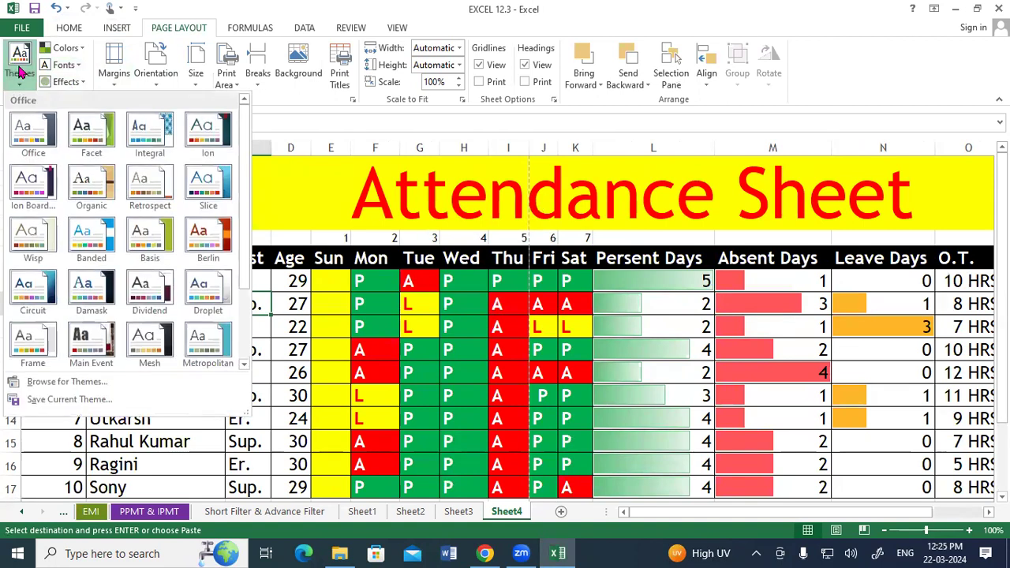
pyautogui.click(219, 186)
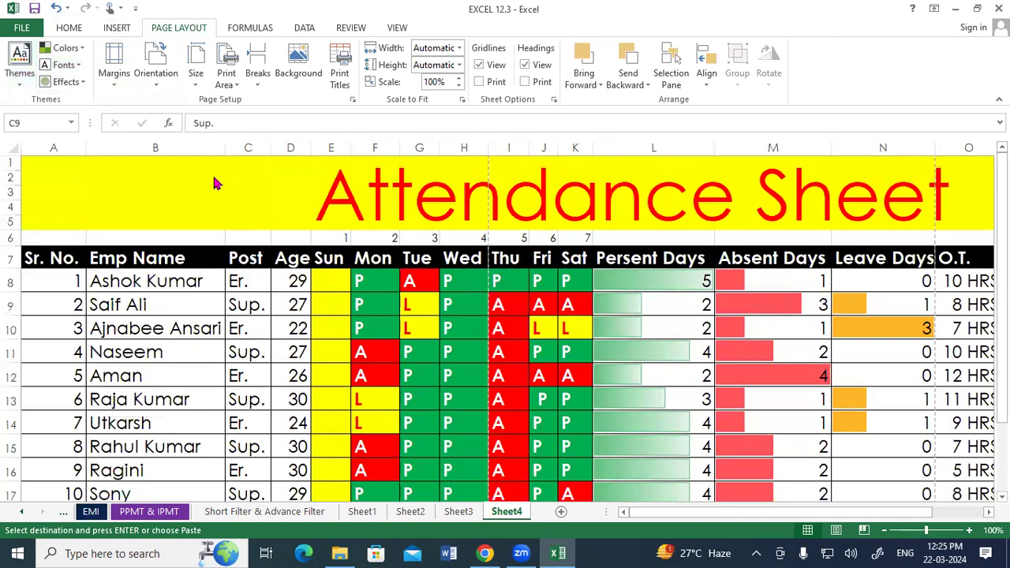
# - Switch to another workbook theme and apply the Office theme effects
pyautogui.click(67, 81)
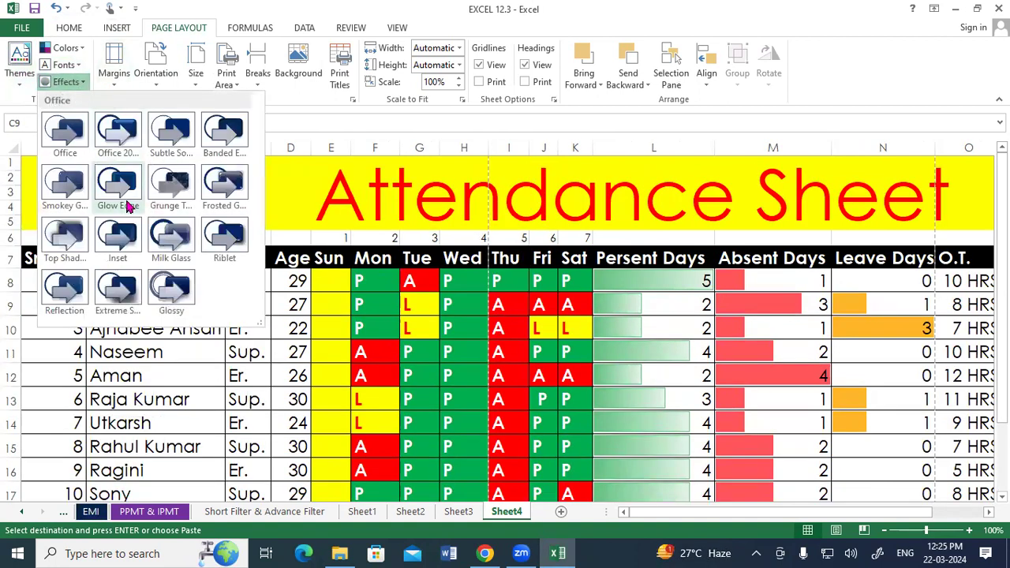
pyautogui.click(19, 84)
pyautogui.click(19, 84)
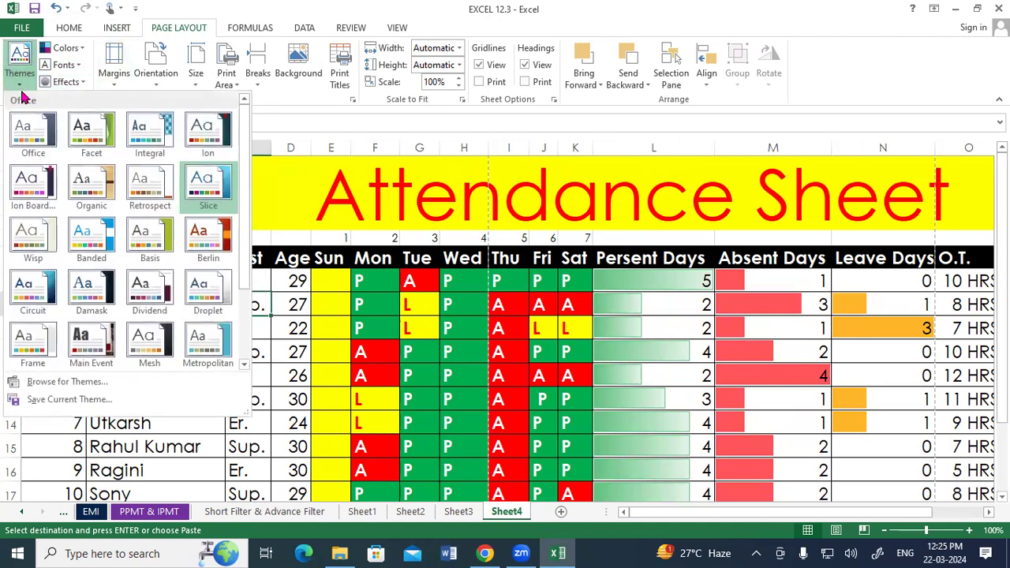
pyautogui.click(96, 157)
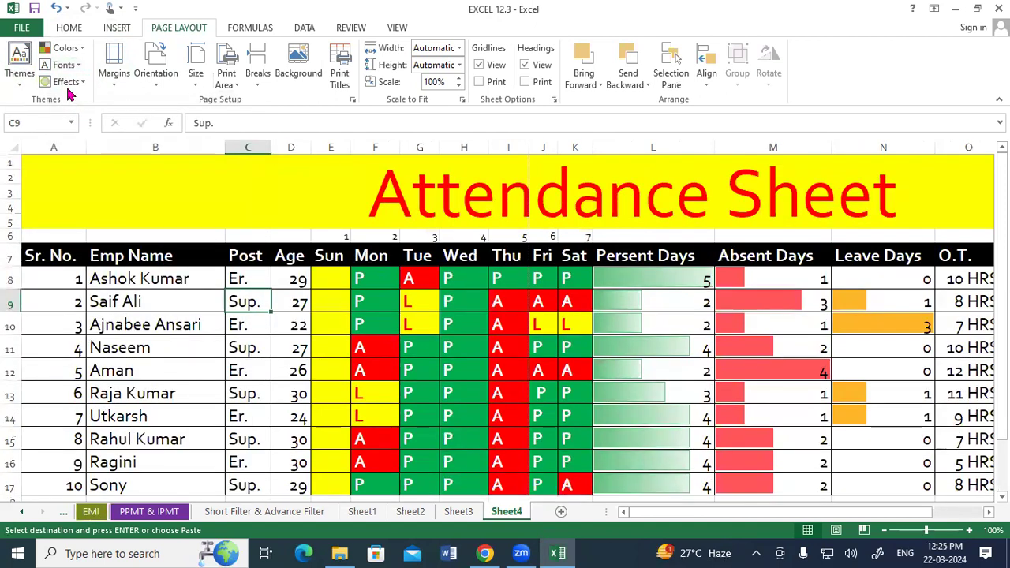
pyautogui.click(66, 81)
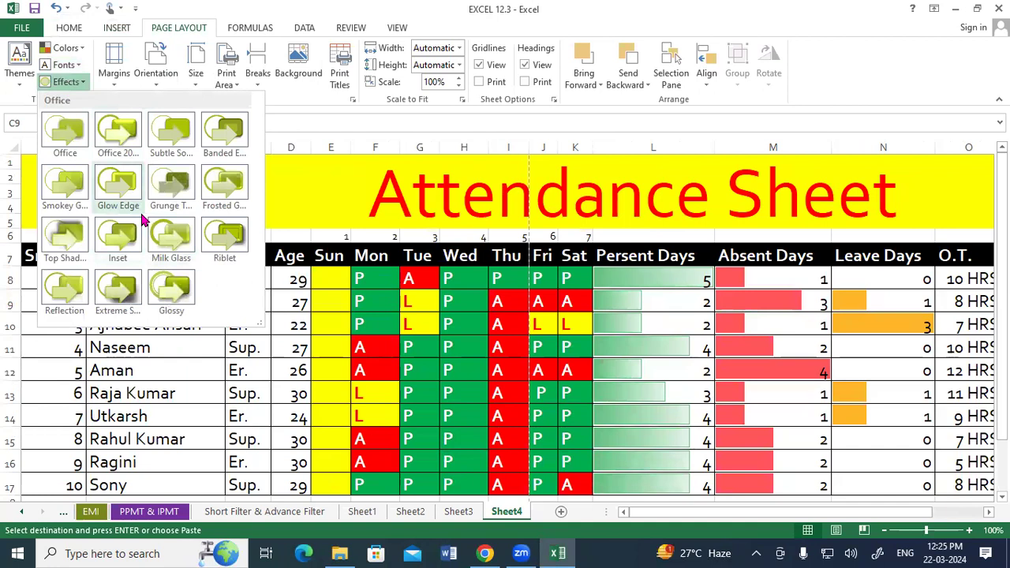
pyautogui.click(83, 138)
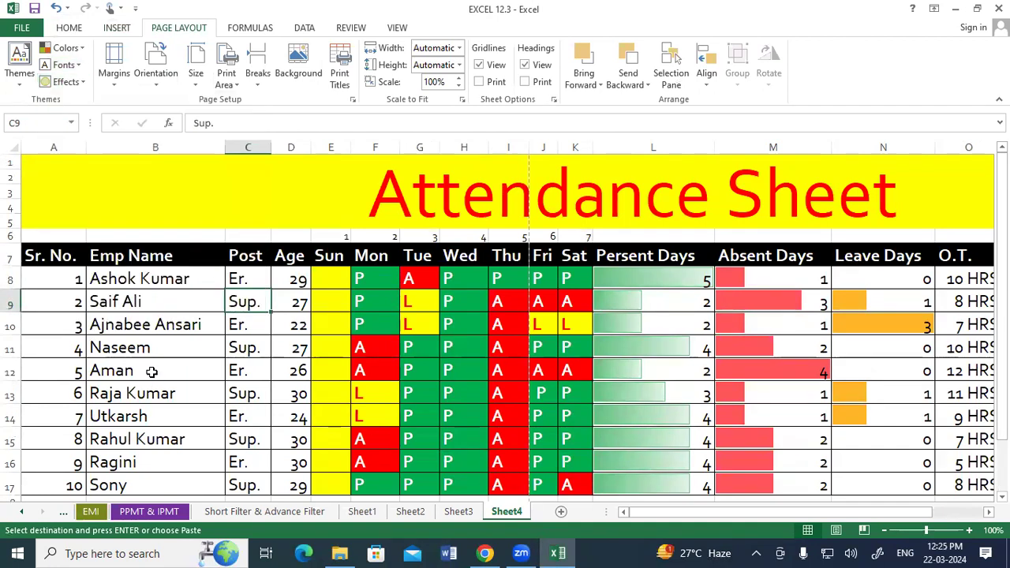
# - Set the page margins to Narrow and check the result in the print preview
pyautogui.click(115, 76)
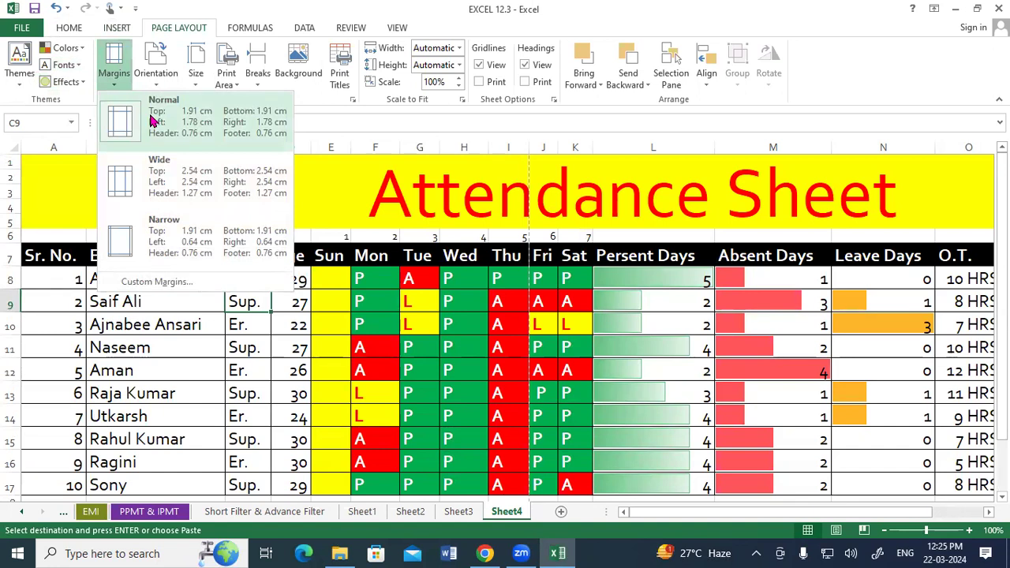
pyautogui.click(335, 359)
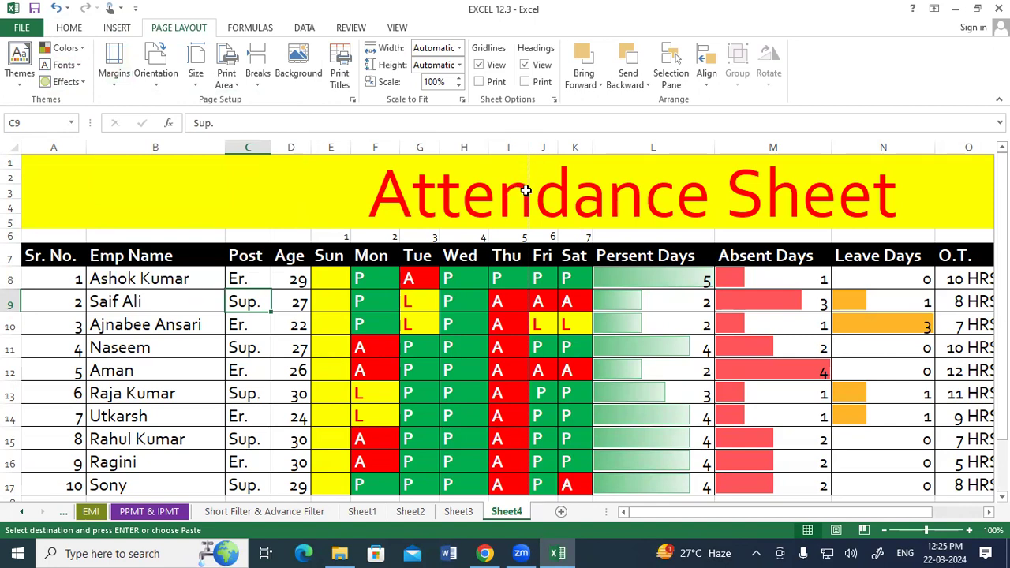
pyautogui.click(114, 67)
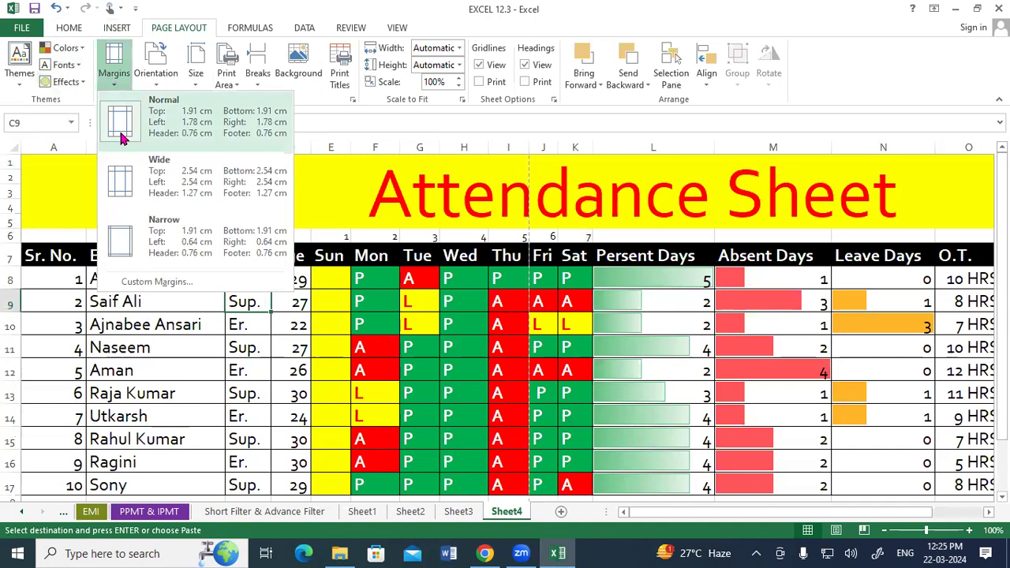
pyautogui.click(122, 241)
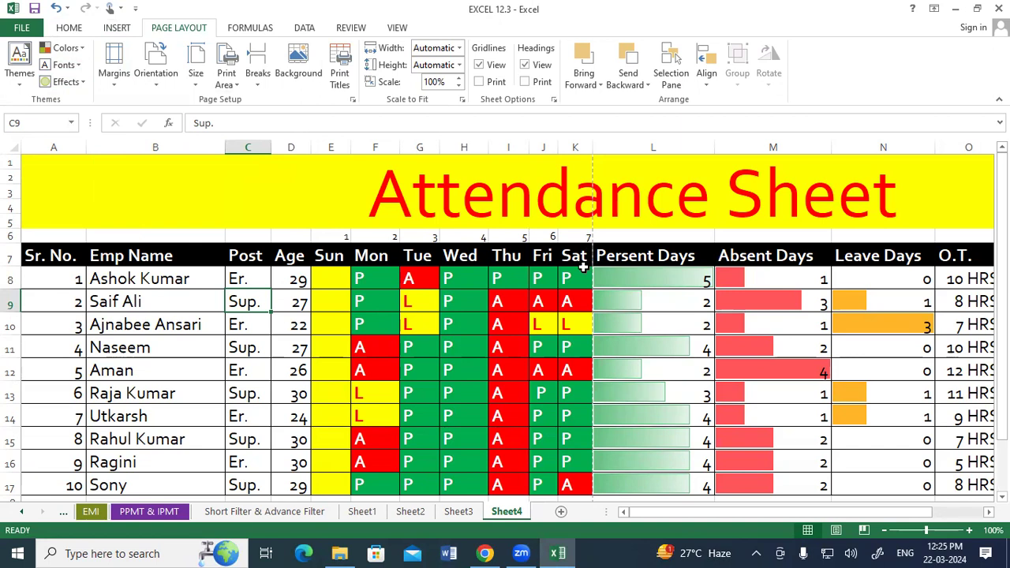
pyautogui.click(21, 28)
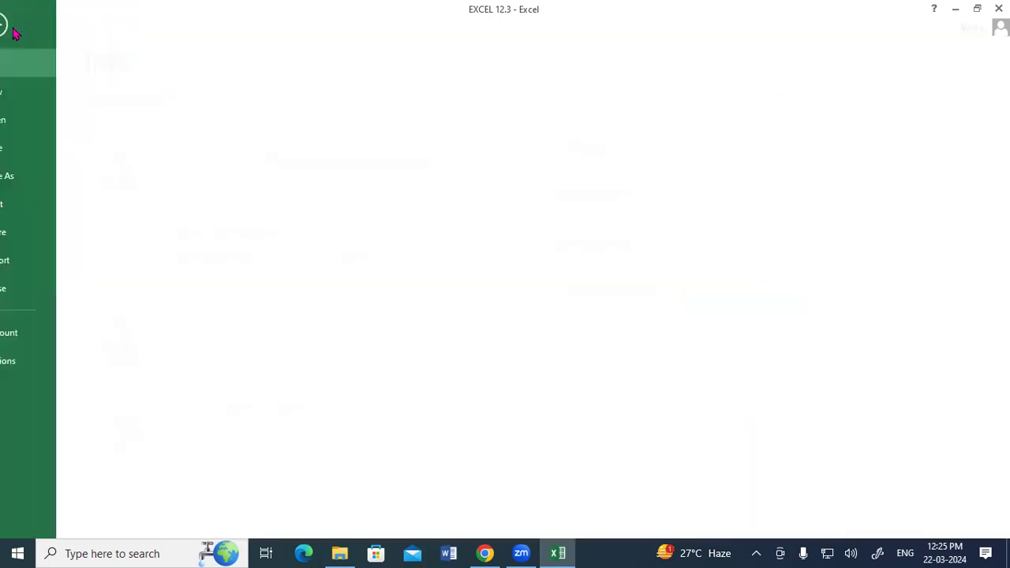
pyautogui.click(28, 205)
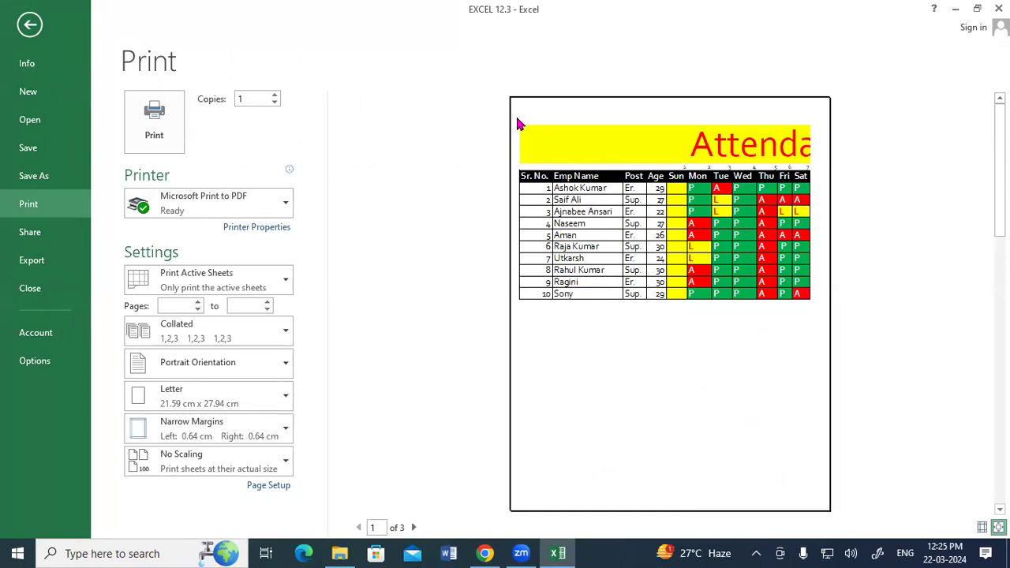
pyautogui.click(24, 27)
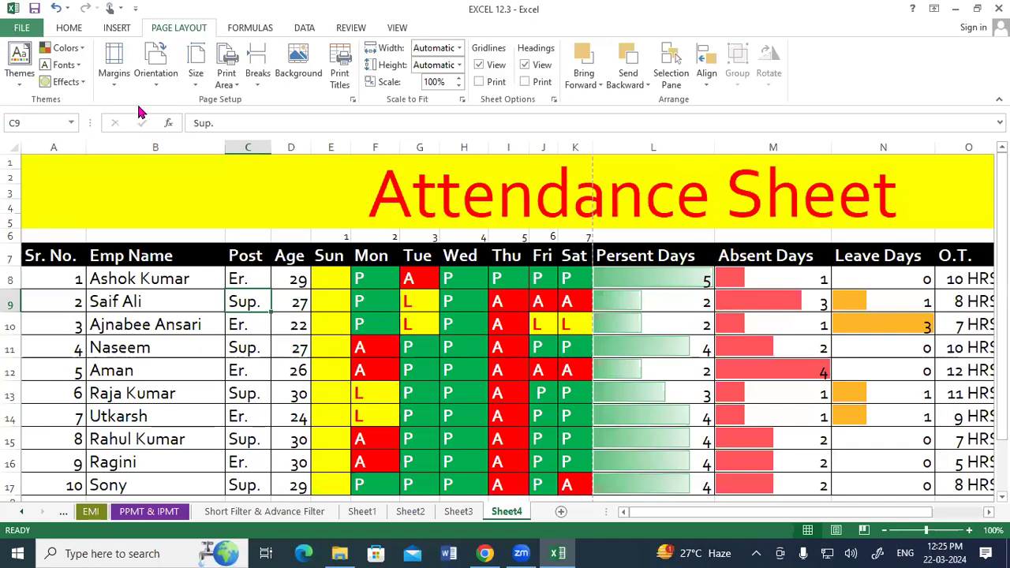
pyautogui.click(155, 82)
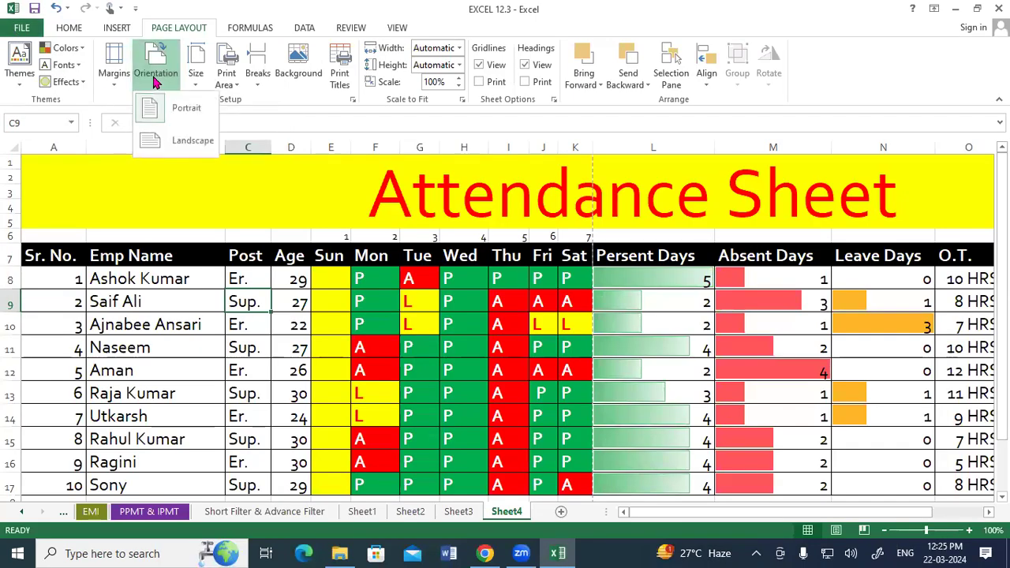
# - Switch the page to Landscape orientation and check the print preview
pyautogui.click(164, 143)
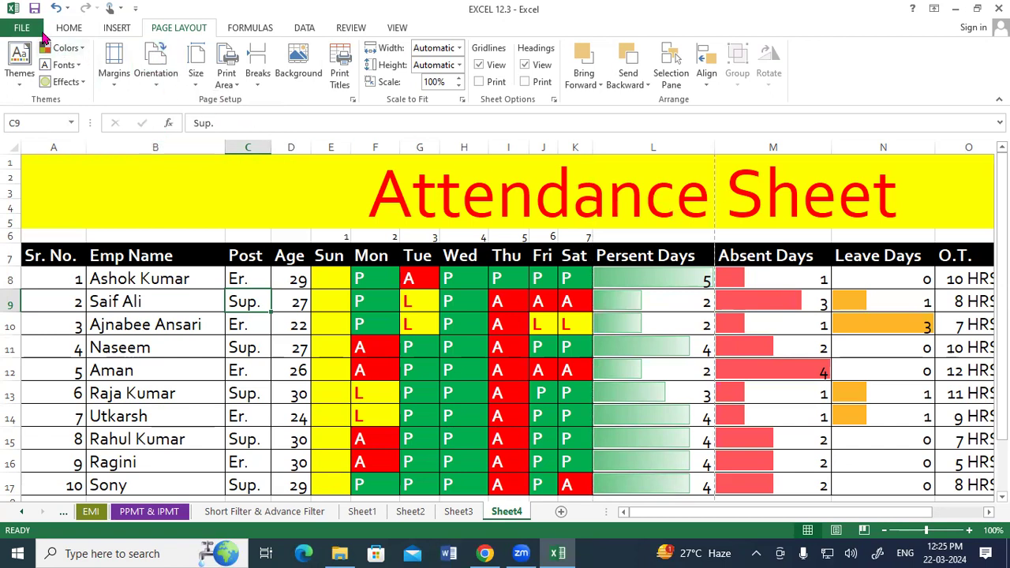
pyautogui.click(36, 28)
pyautogui.click(48, 209)
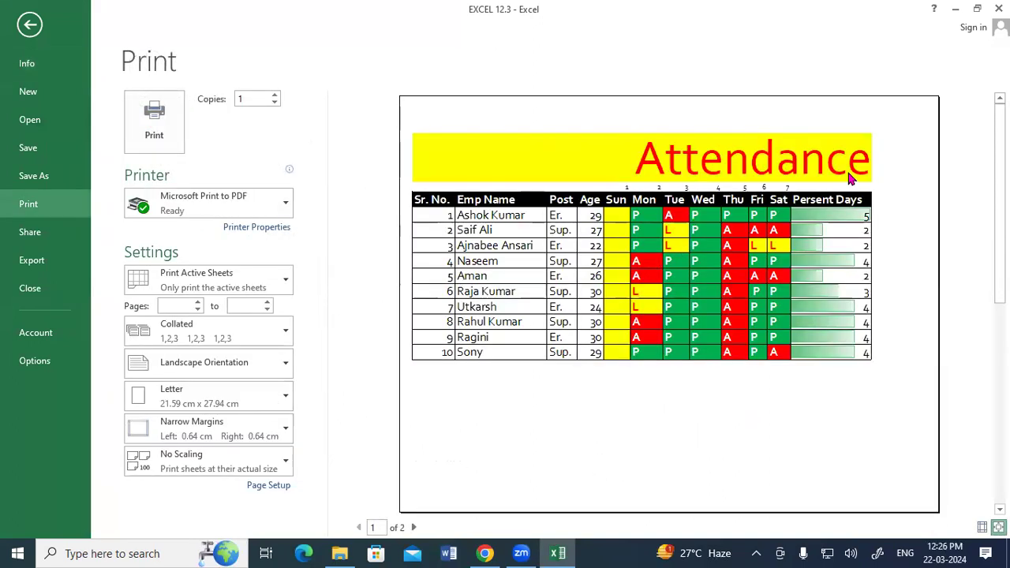
pyautogui.click(29, 25)
# - Narrow the Emp Name and Sr. No. columns
pyautogui.click(746, 278)
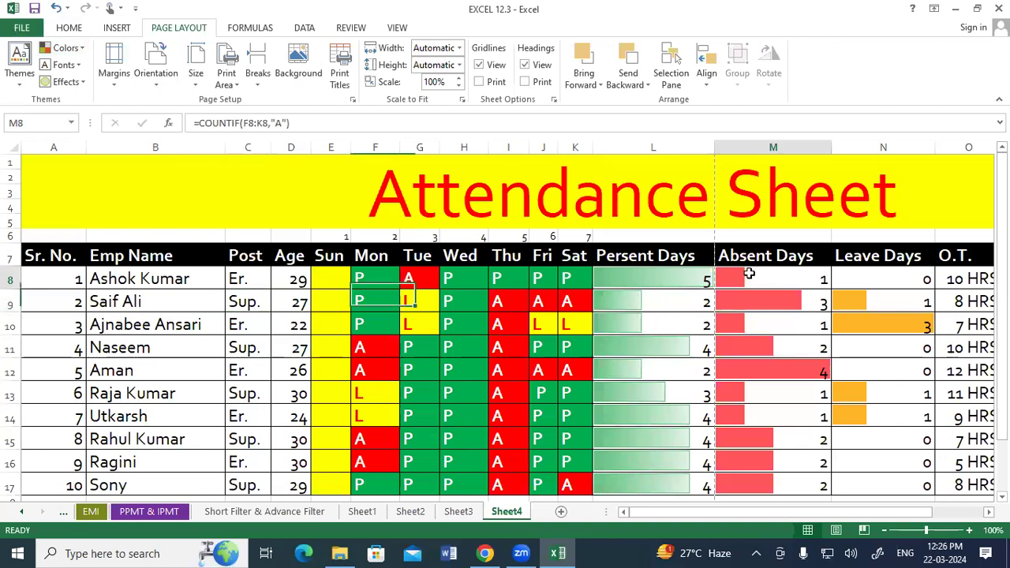
pyautogui.moveTo(730, 512); pyautogui.dragTo(767, 514)
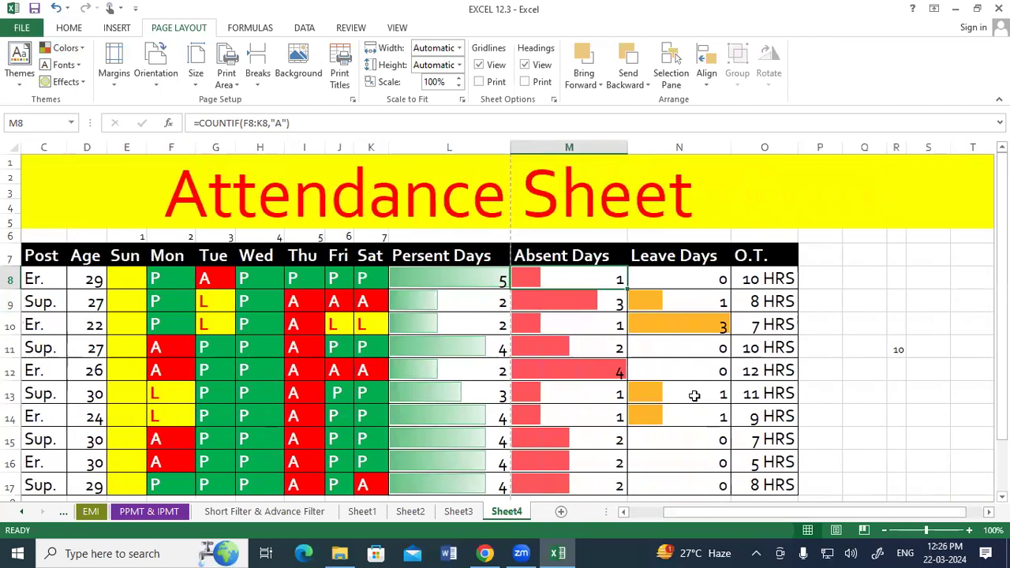
pyautogui.moveTo(555, 255); pyautogui.dragTo(754, 483)
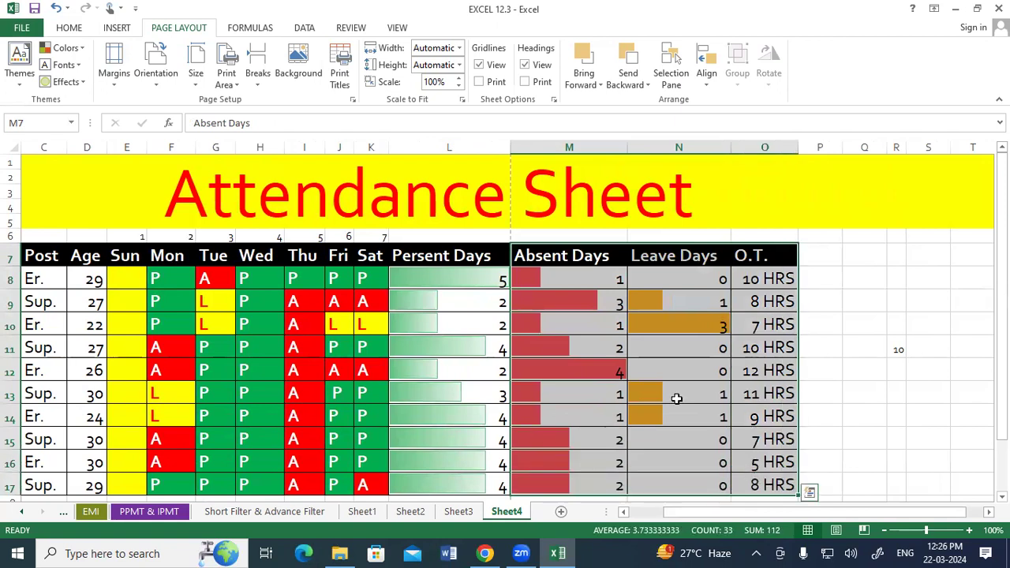
pyautogui.moveTo(126, 147)
pyautogui.mouseDown()
pyautogui.moveTo(642, 184)
pyautogui.moveTo(795, 147)
pyautogui.moveTo(730, 147)
pyautogui.mouseUp()
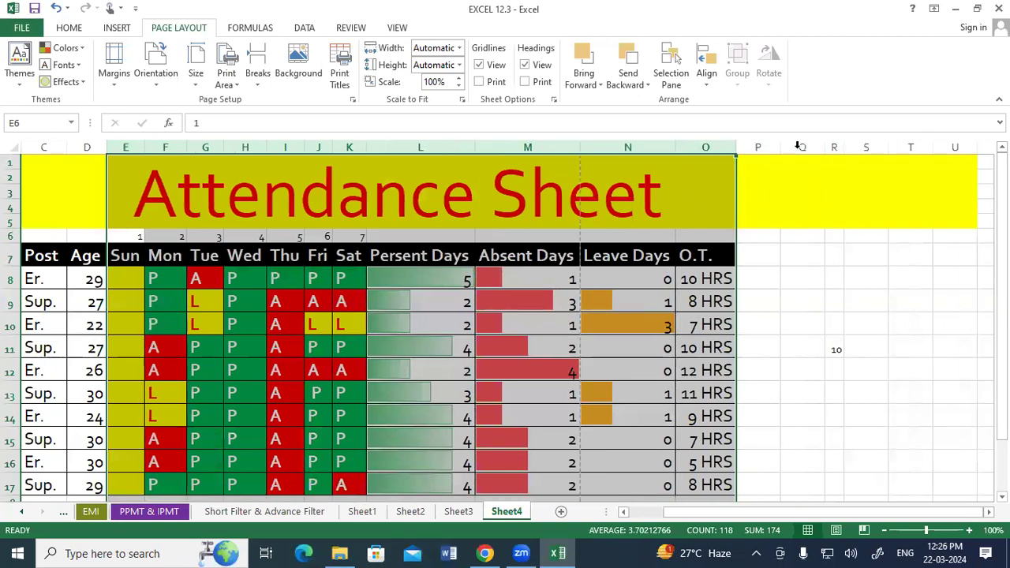
pyautogui.hscroll(-3, 762, 497)
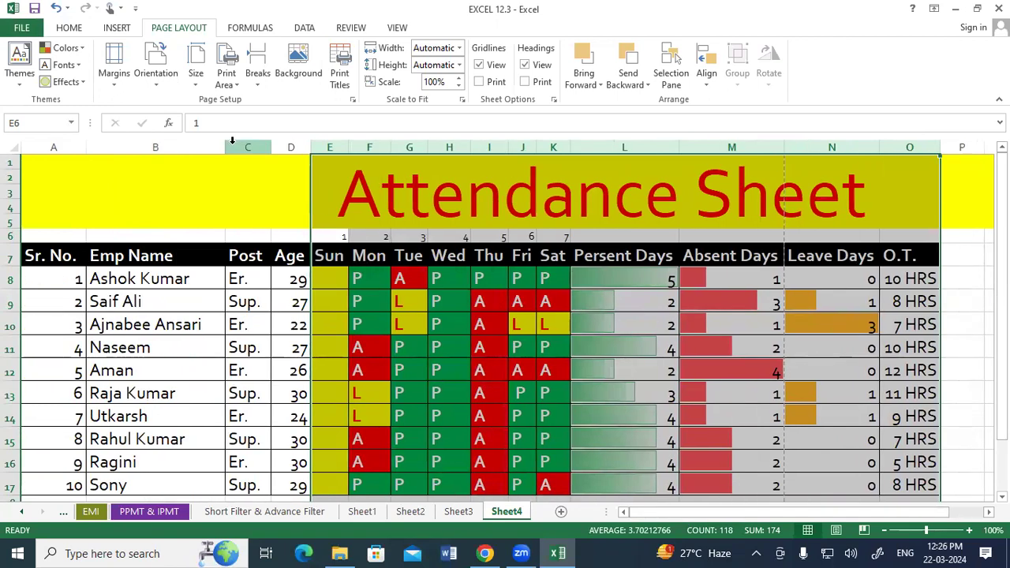
pyautogui.moveTo(227, 145); pyautogui.dragTo(209, 144)
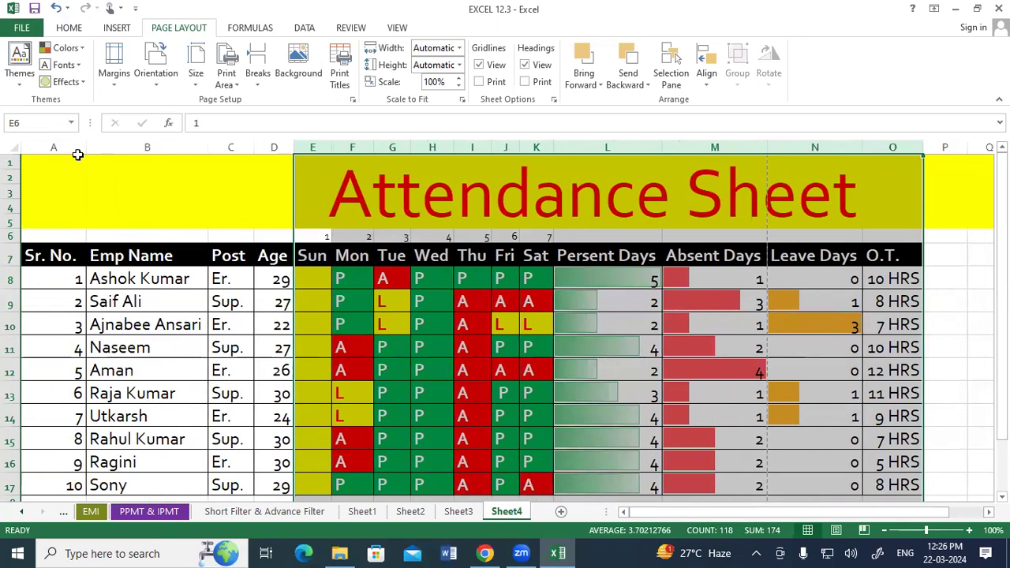
pyautogui.moveTo(86, 145); pyautogui.dragTo(82, 144)
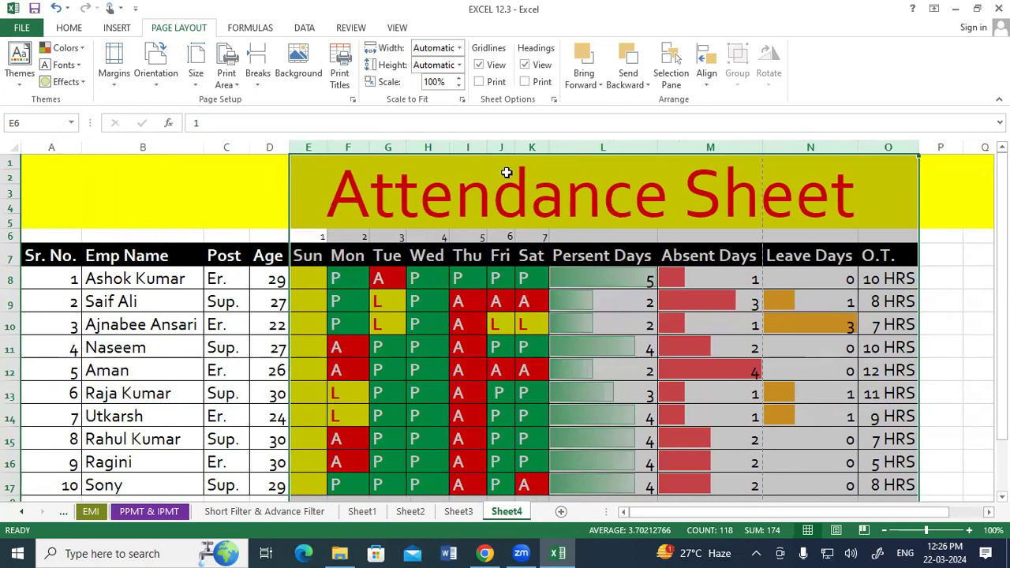
# - Preview the print layout with the narrower columns, then select the Leave Days and O.T. values
pyautogui.click(21, 28)
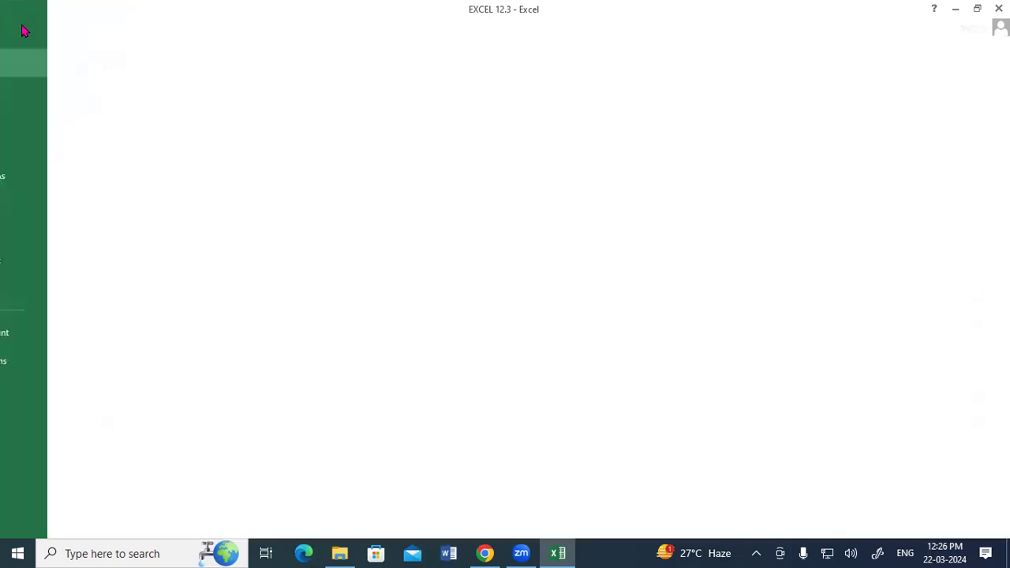
pyautogui.click(30, 203)
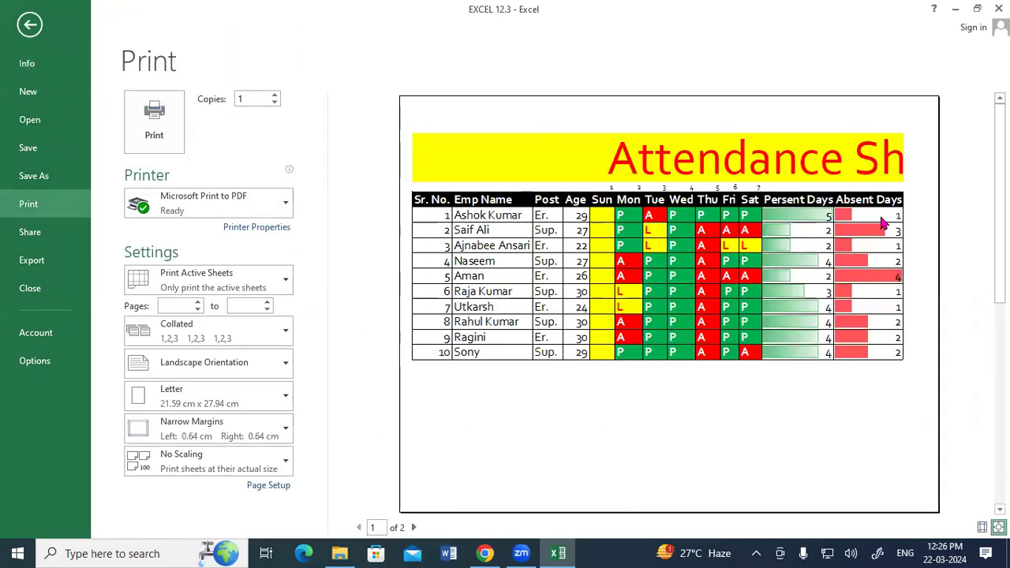
pyautogui.click(30, 24)
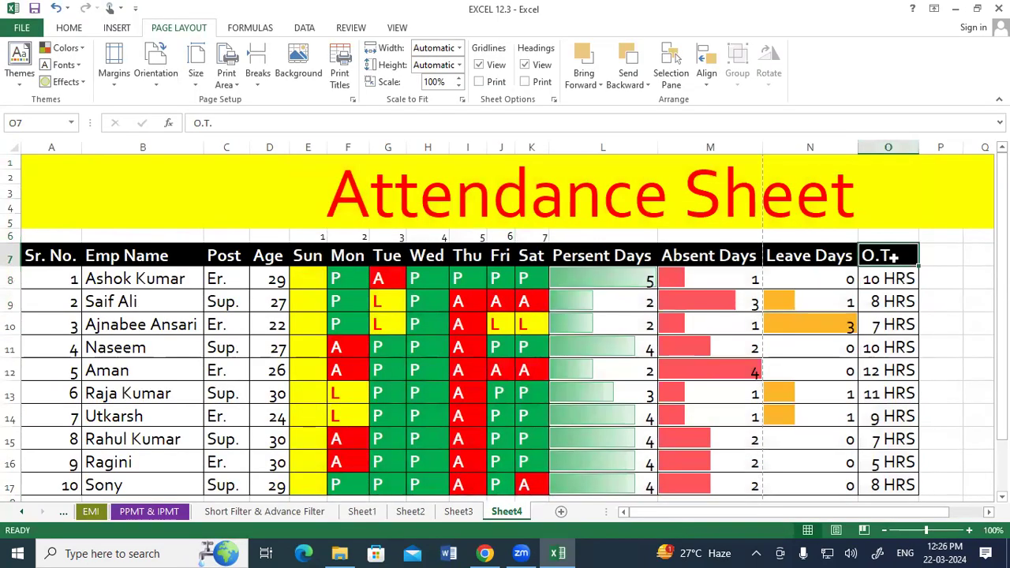
pyautogui.moveTo(820, 271); pyautogui.dragTo(862, 463)
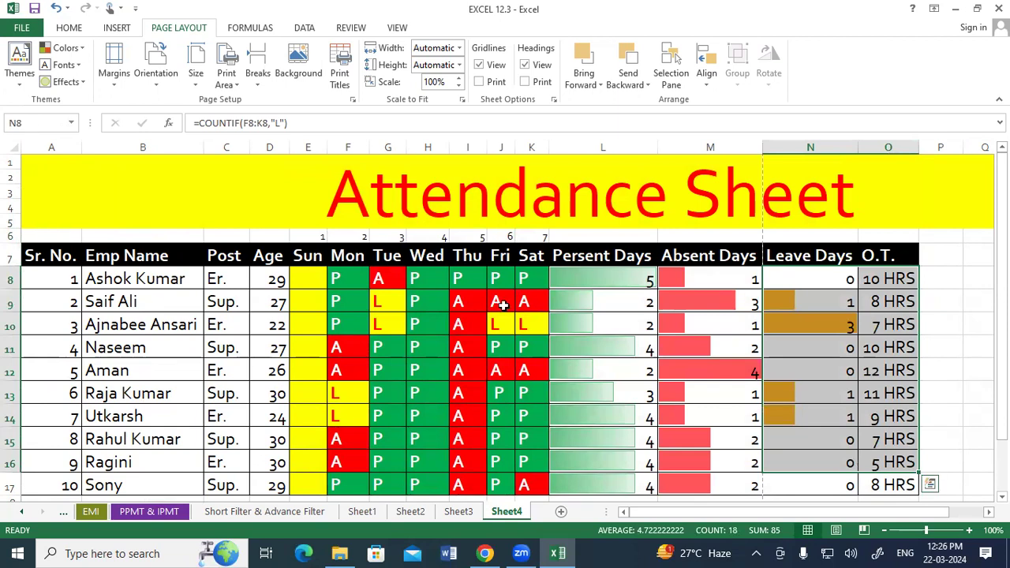
# - Unmerge the Attendance Sheet title and re-merge it centred across A1:O6
pyautogui.click(169, 182)
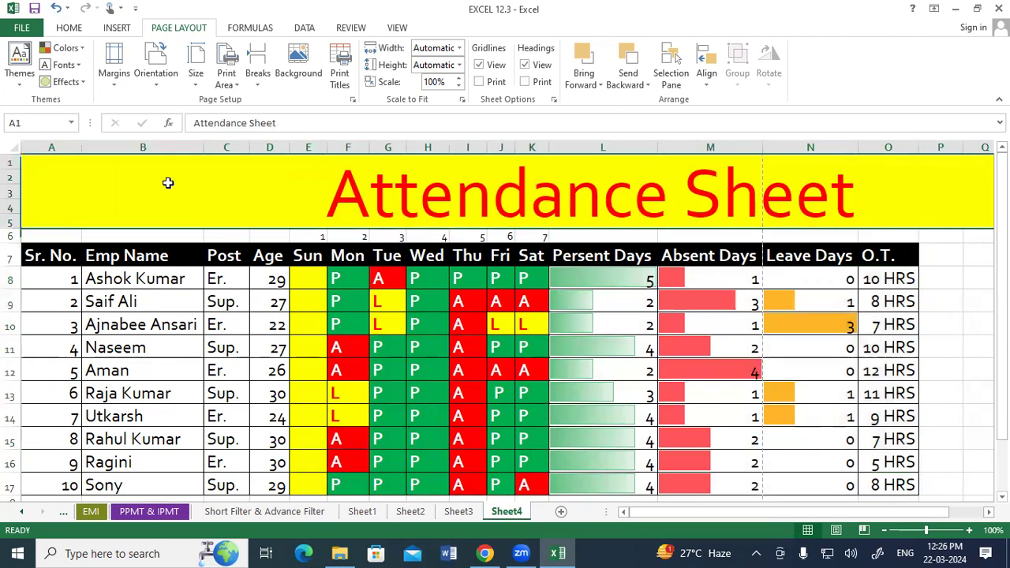
pyautogui.click(79, 28)
pyautogui.click(397, 77)
pyautogui.moveTo(33, 158); pyautogui.dragTo(920, 241)
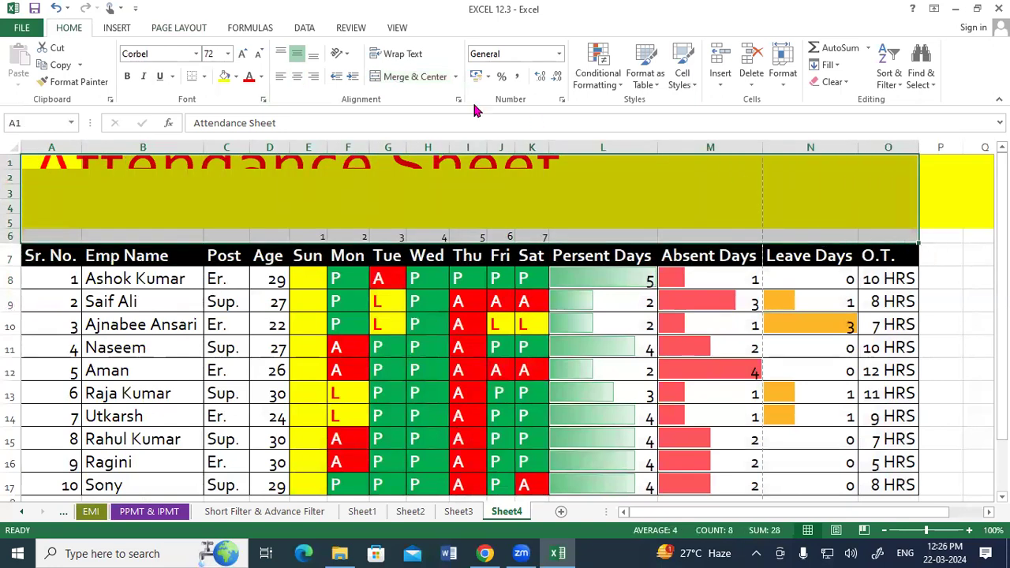
pyautogui.click(407, 84)
pyautogui.click(407, 89)
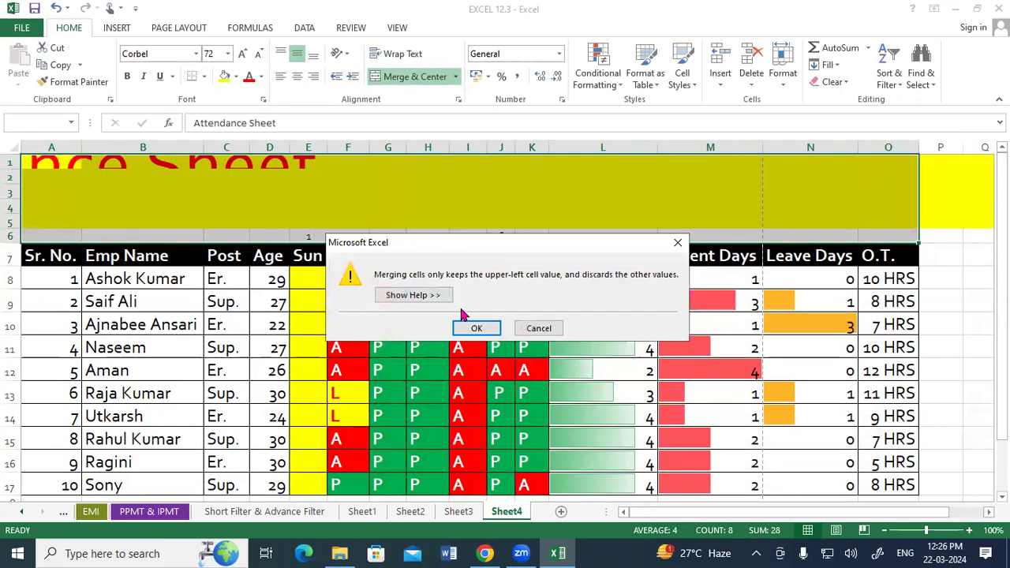
pyautogui.click(475, 328)
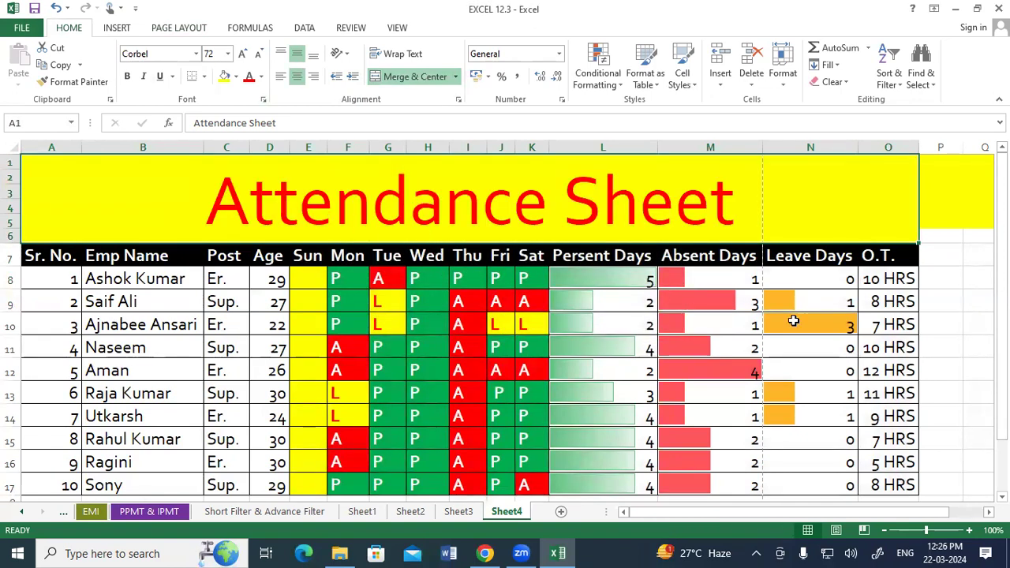
# - Clear All on the stray yellow cells P1:V7
pyautogui.click(970, 281)
pyautogui.moveTo(917, 511); pyautogui.dragTo(950, 506)
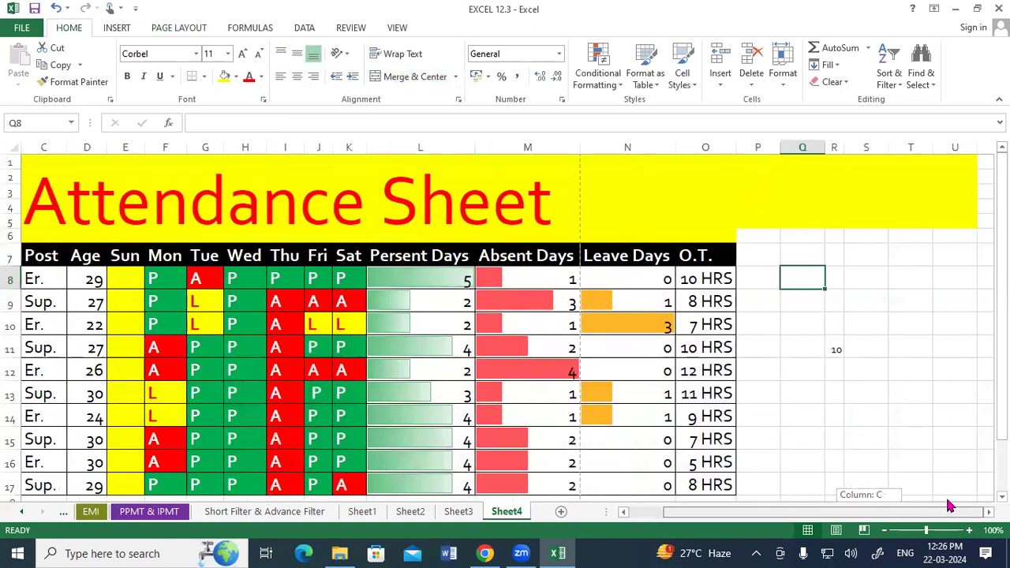
pyautogui.moveTo(981, 257); pyautogui.dragTo(749, 164)
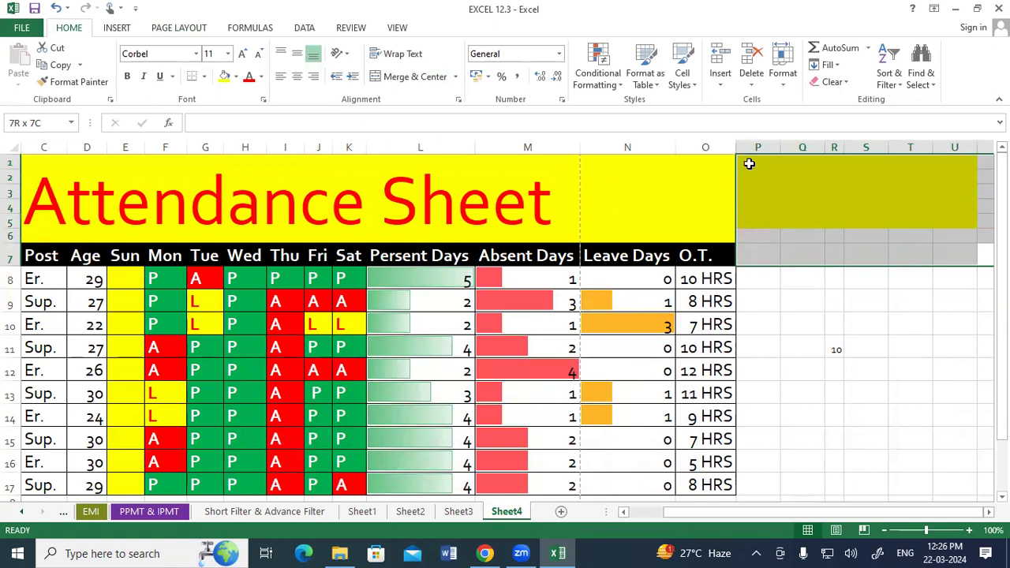
pyautogui.click(830, 82)
pyautogui.click(841, 100)
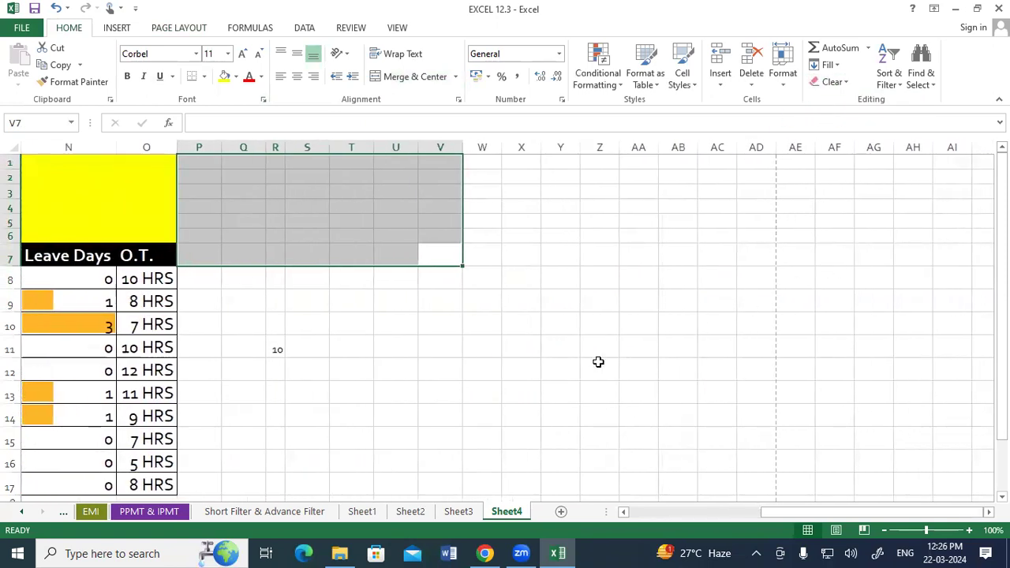
pyautogui.click(598, 361)
# - Check page 2 of the print preview
pyautogui.moveTo(805, 512); pyautogui.dragTo(572, 491)
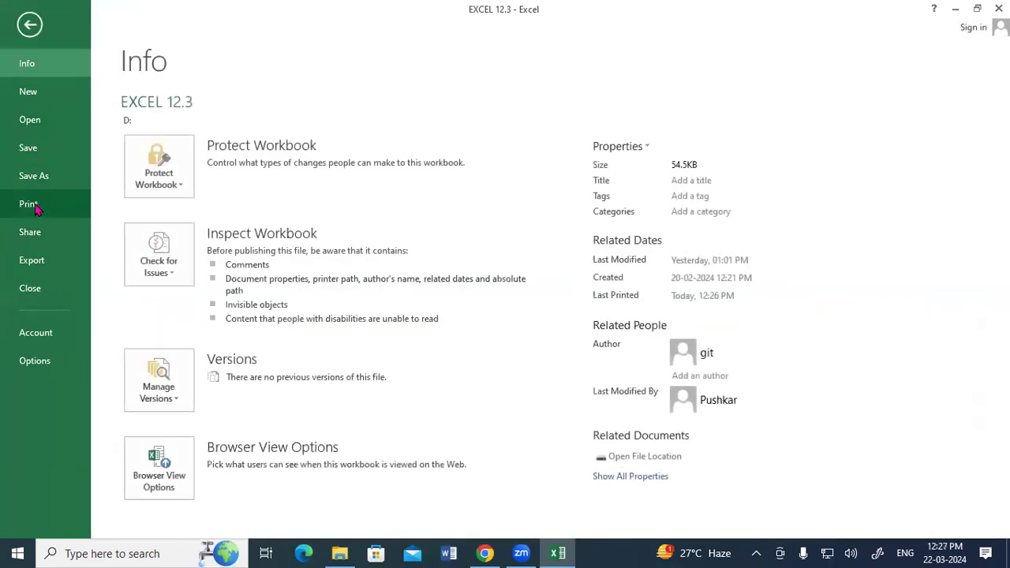
pyautogui.click(37, 206)
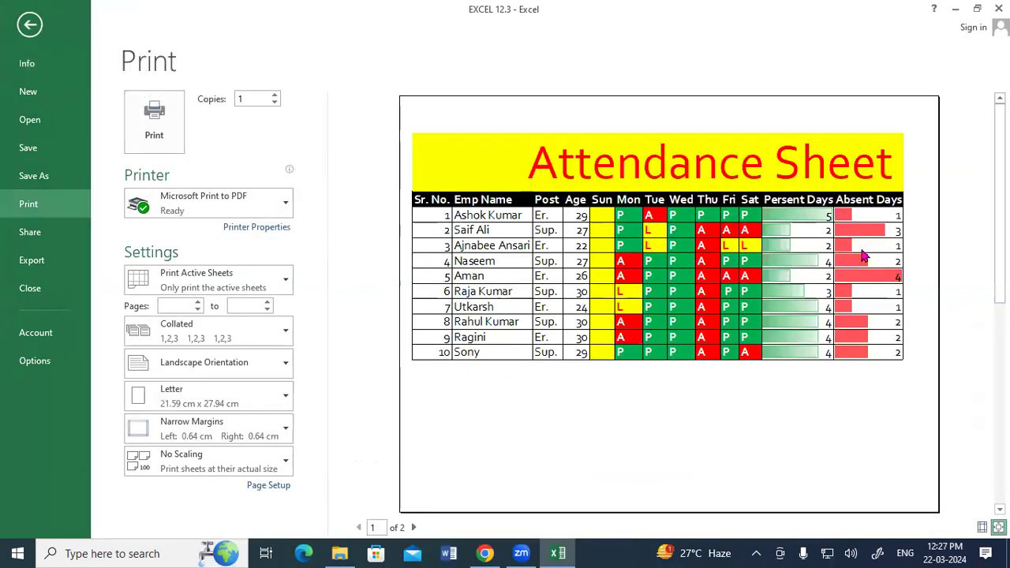
pyautogui.click(413, 527)
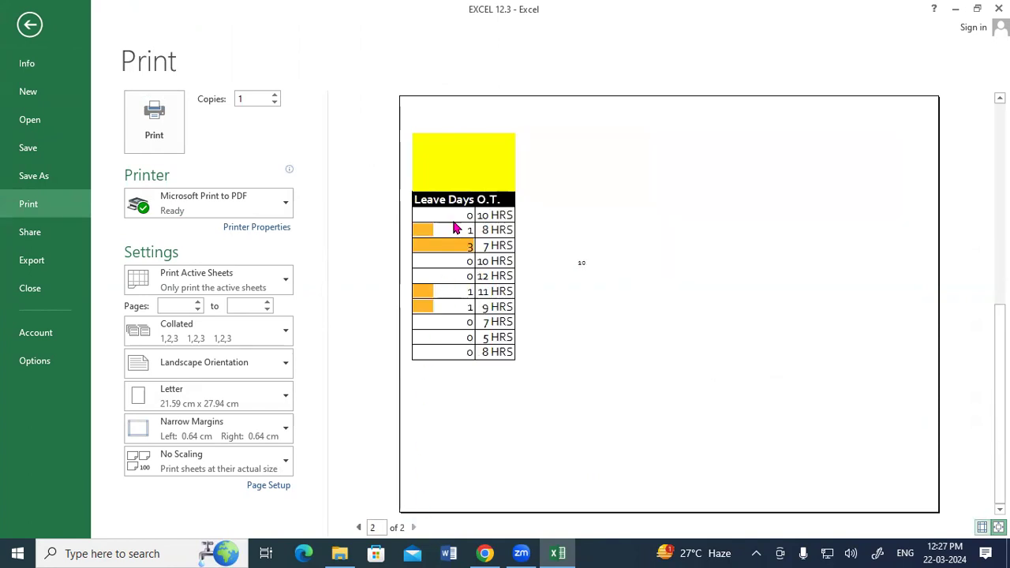
# - Leave the preview and lower the Page Layout print scale to 85%
pyautogui.click(29, 25)
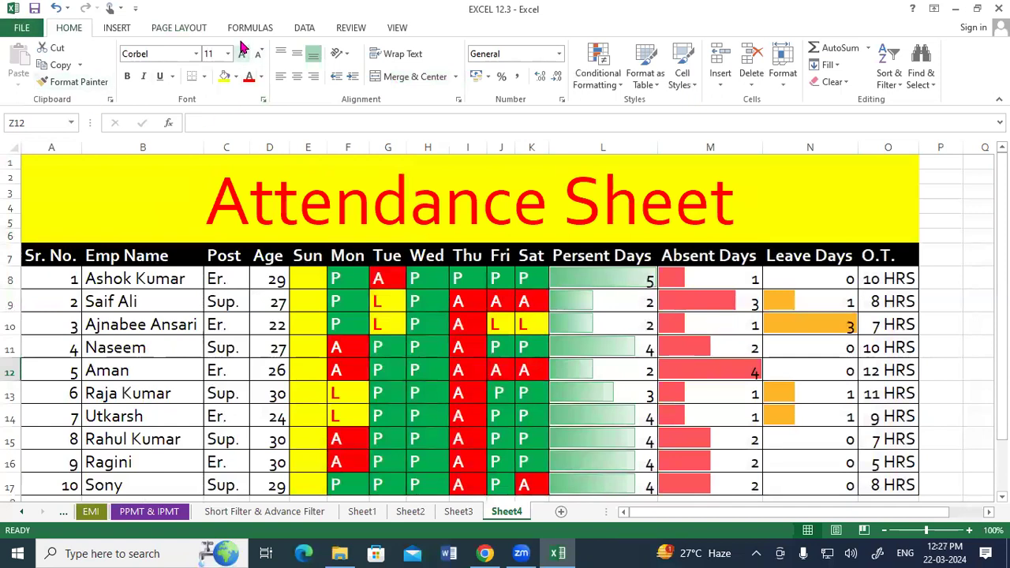
pyautogui.click(197, 31)
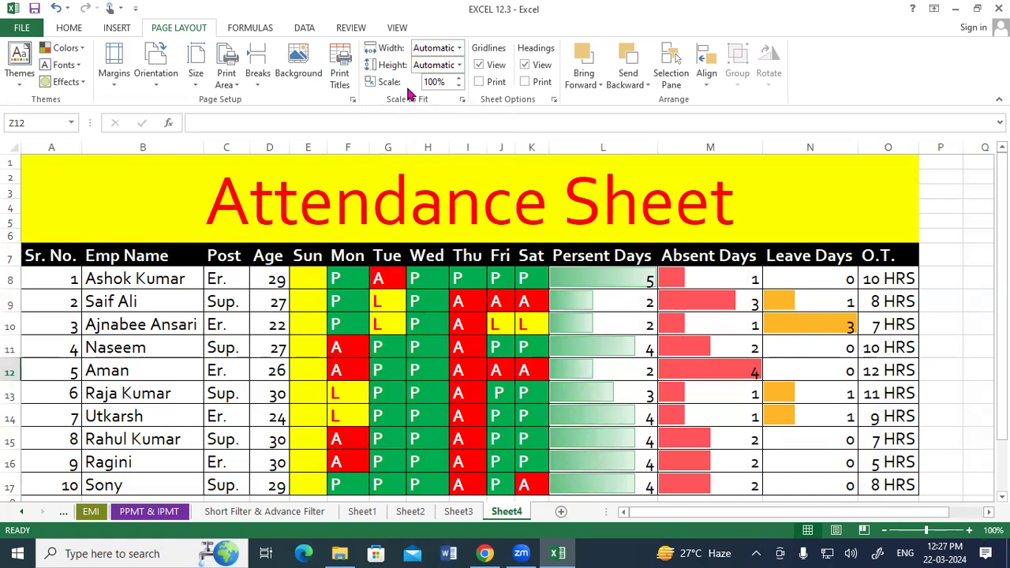
pyautogui.click(458, 86)
pyautogui.click(459, 86)
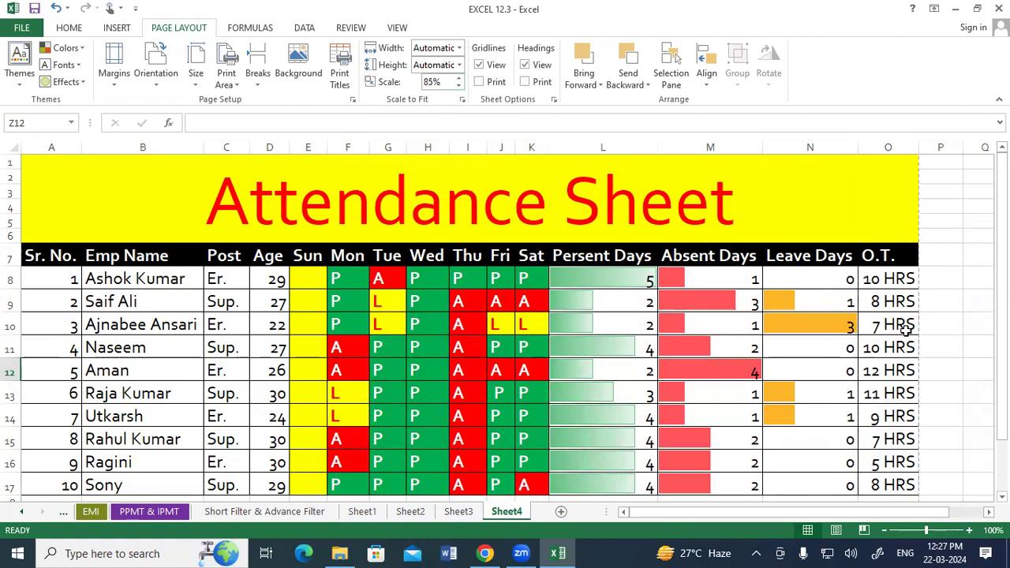
# - Check the print preview, then widen column O so the O.T. values fit
pyautogui.click(21, 28)
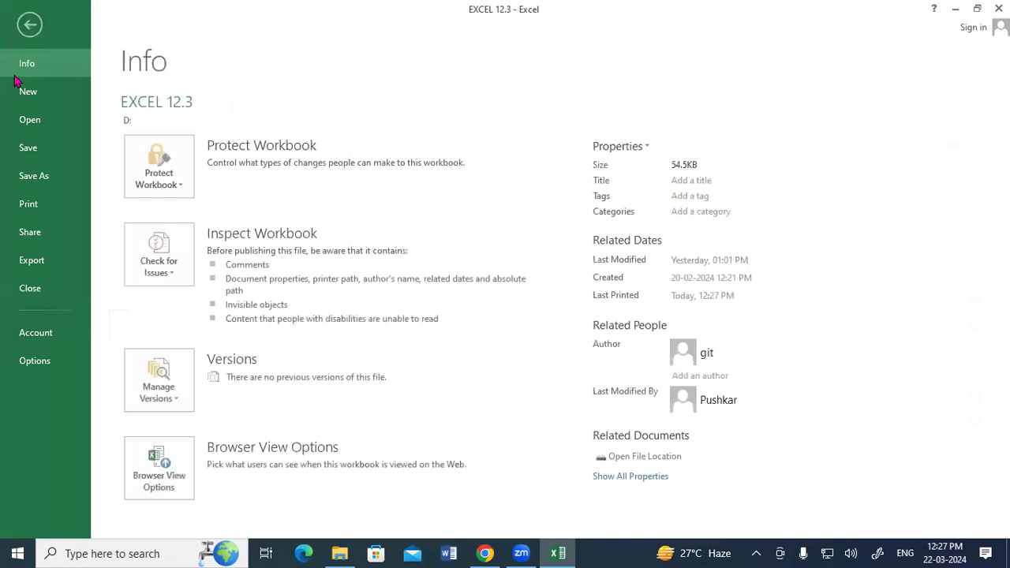
pyautogui.click(22, 204)
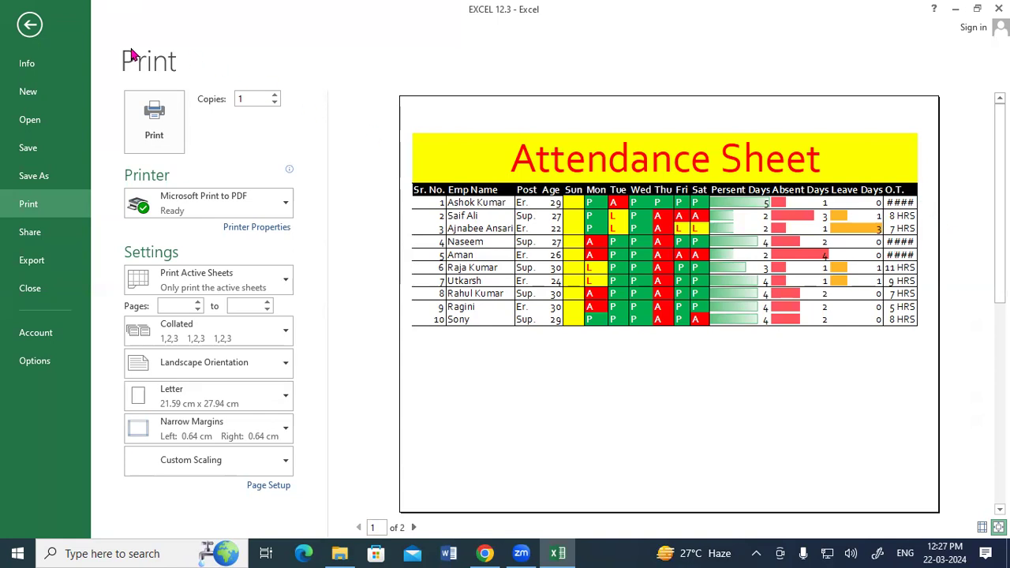
pyautogui.click(30, 24)
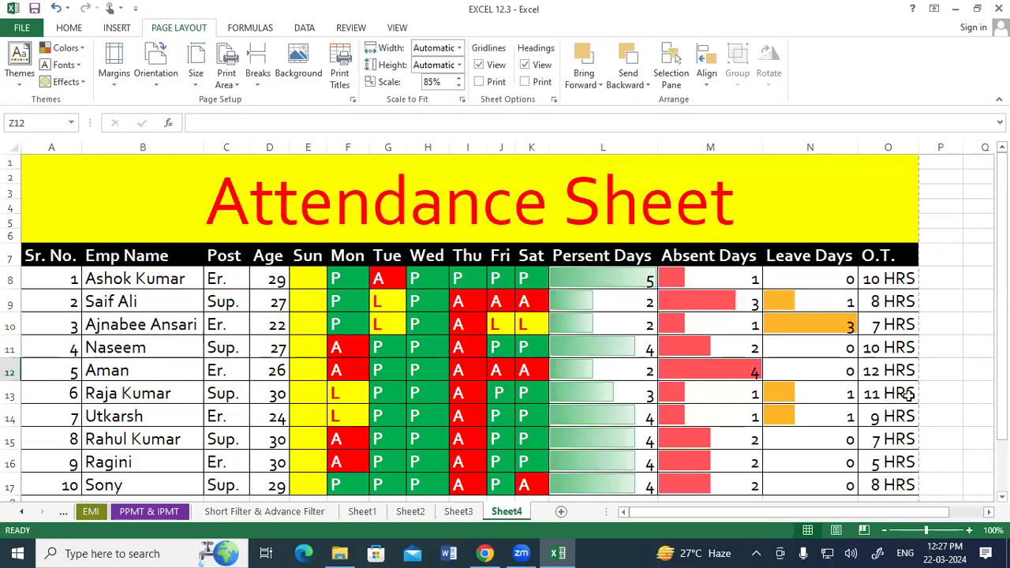
pyautogui.moveTo(920, 147); pyautogui.dragTo(932, 145)
pyautogui.click(931, 142)
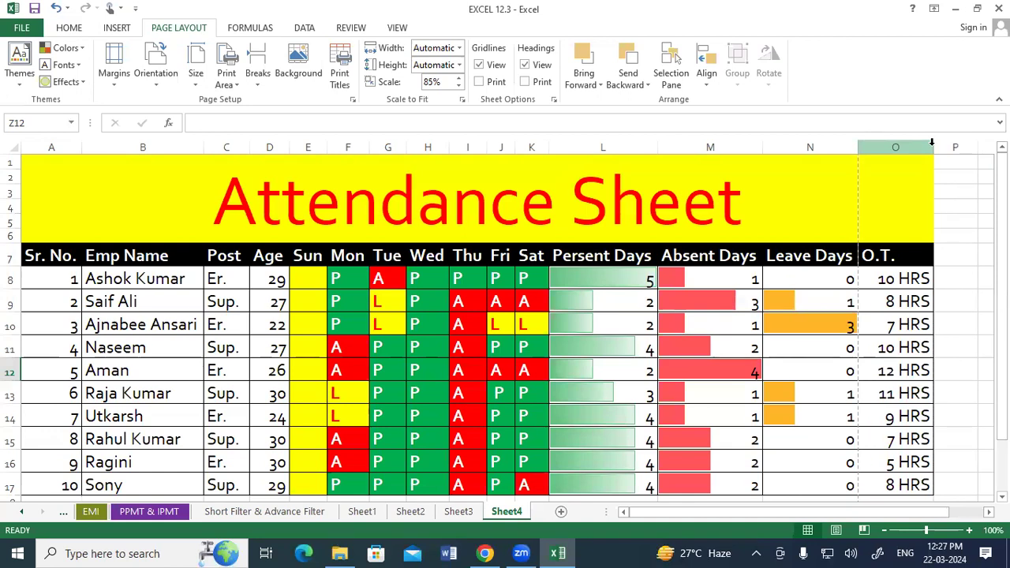
# - Lower the print scale from 85% to 80% and confirm the table fits one page
pyautogui.click(458, 86)
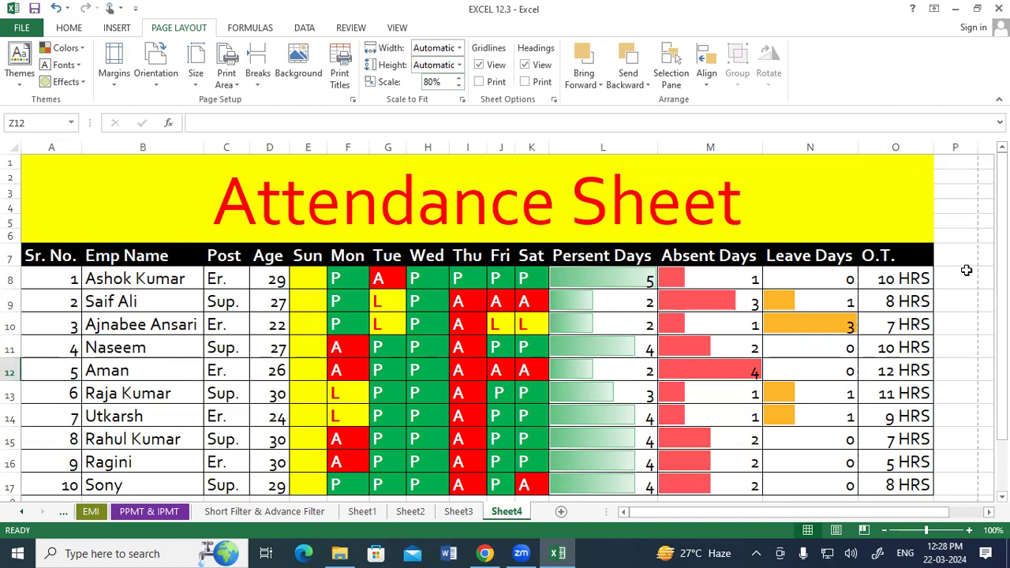
pyautogui.click(24, 28)
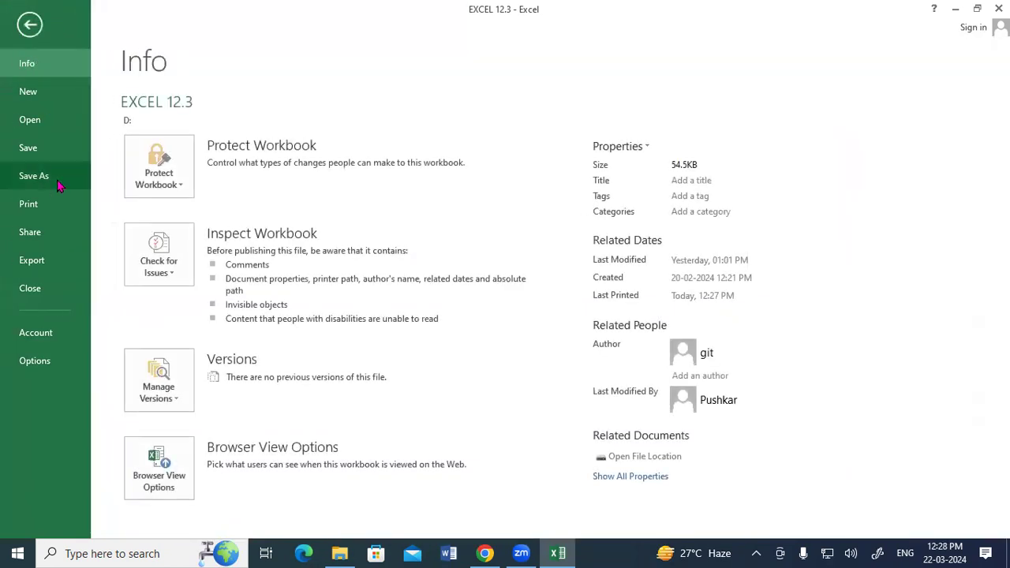
pyautogui.click(46, 204)
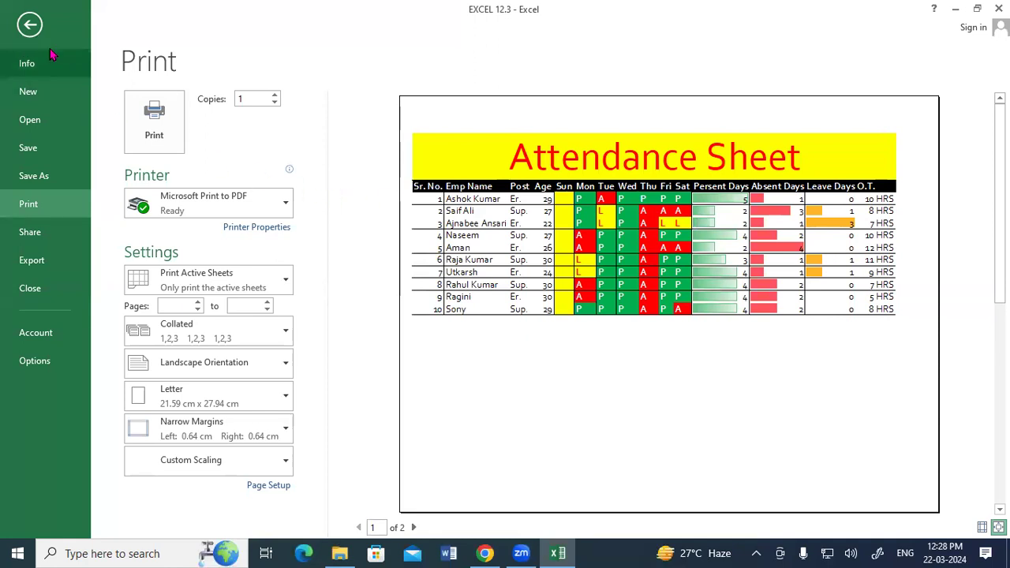
pyautogui.click(30, 25)
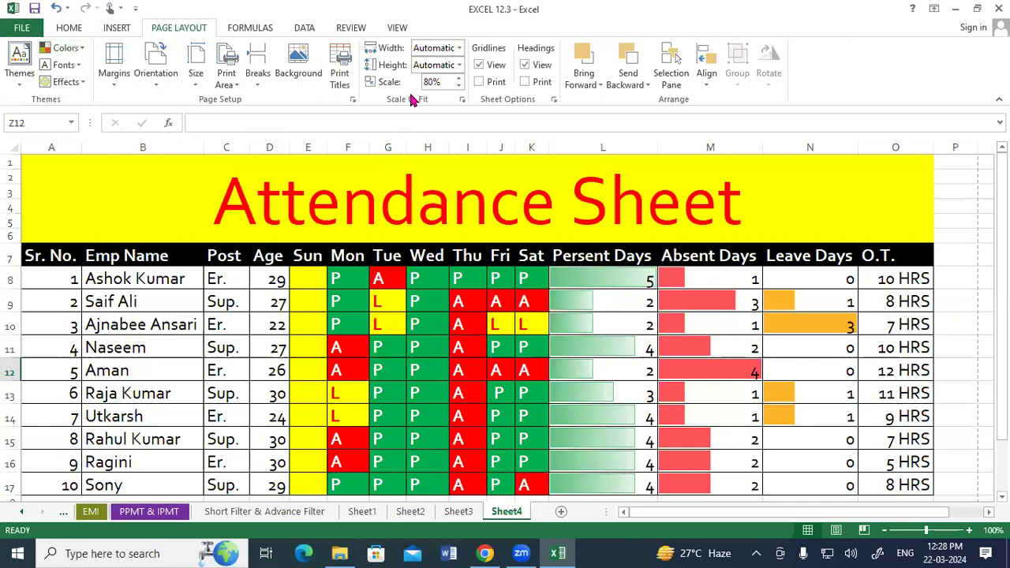
# - Print the sheet with Microsoft Print to PDF, saving it as 'excel' on the Desktop
pyautogui.click(6, 28)
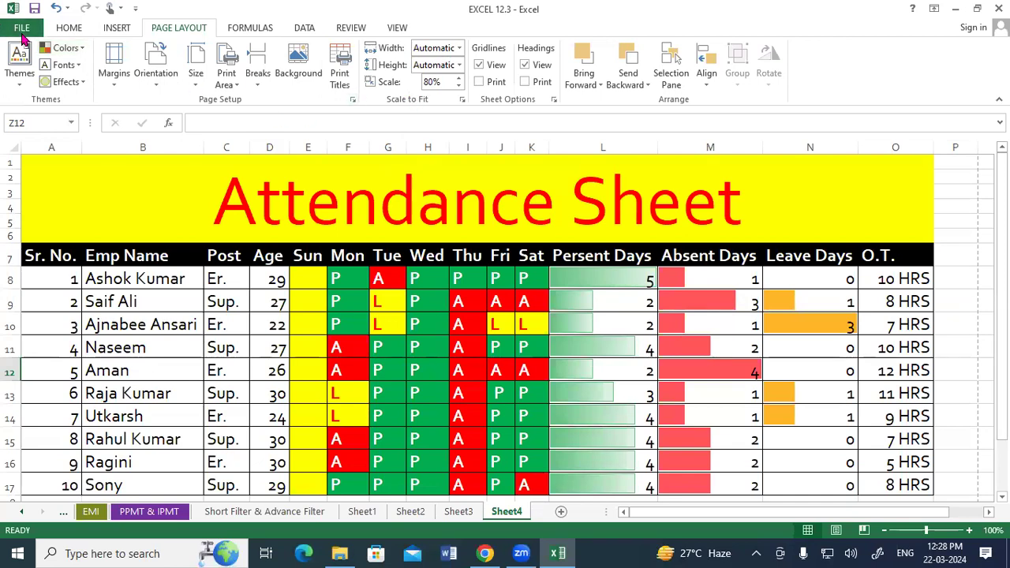
pyautogui.click(55, 209)
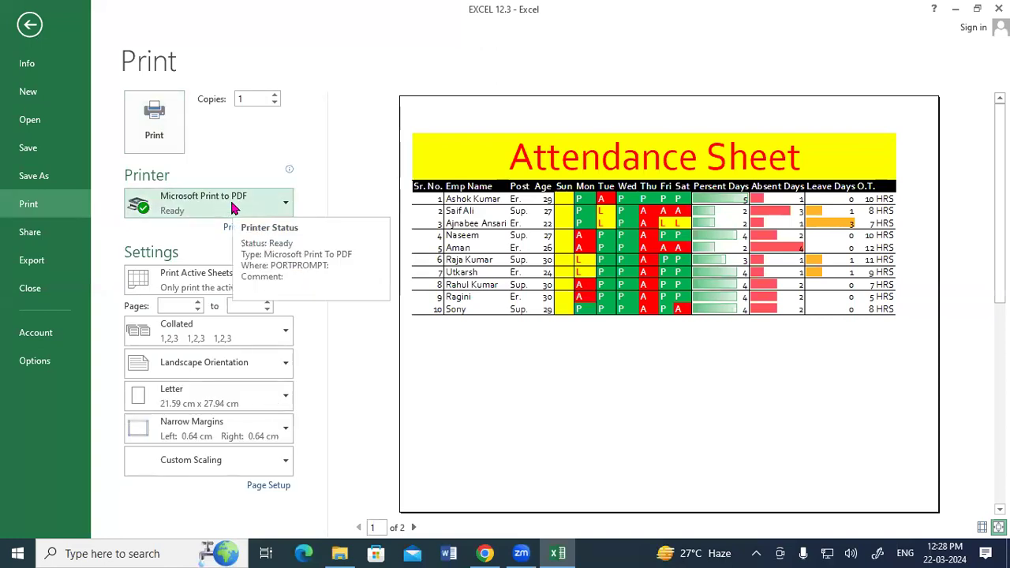
pyautogui.click(155, 116)
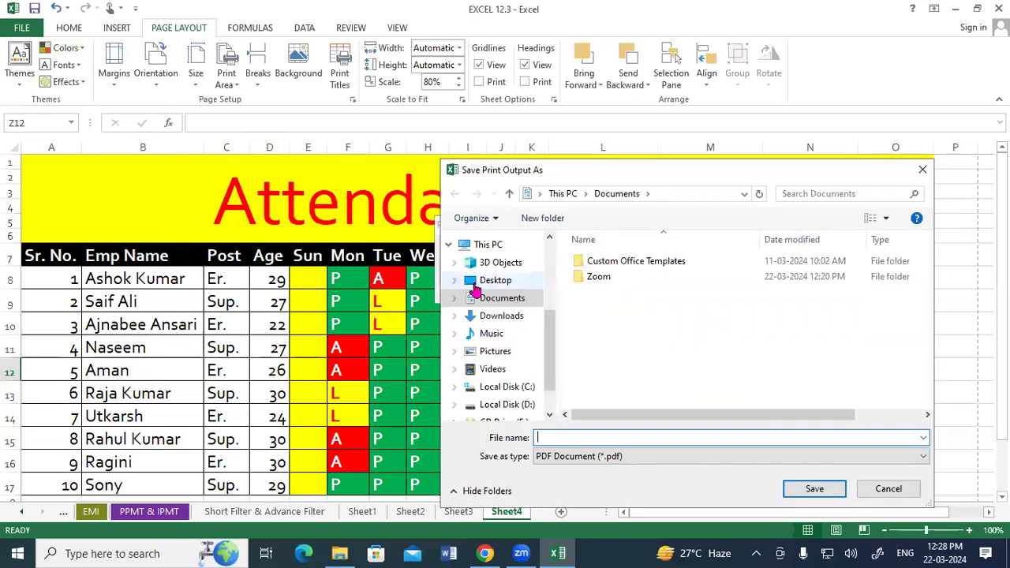
pyautogui.click(495, 280)
pyautogui.click(568, 438)
pyautogui.write('excel')
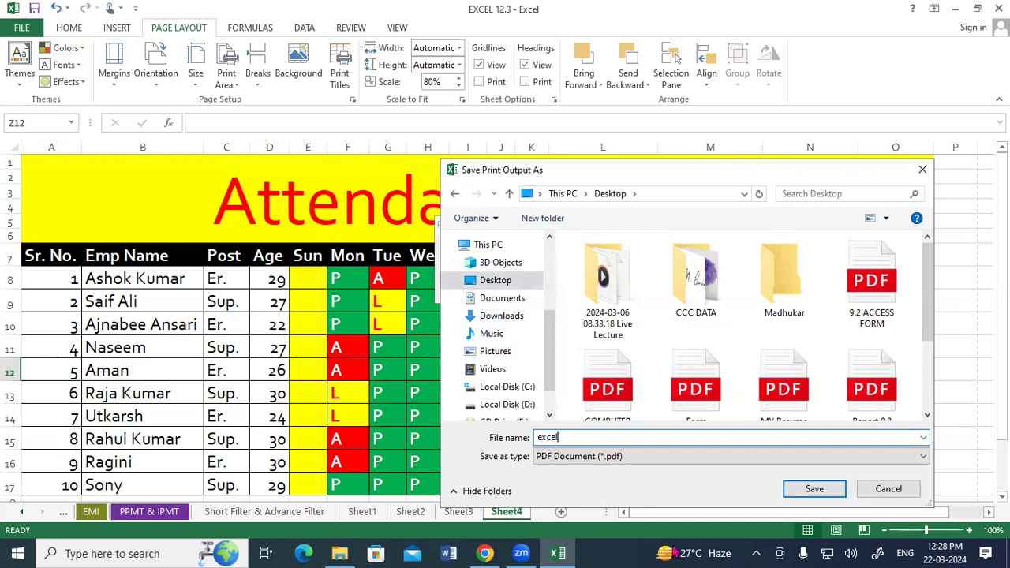
pyautogui.click(793, 490)
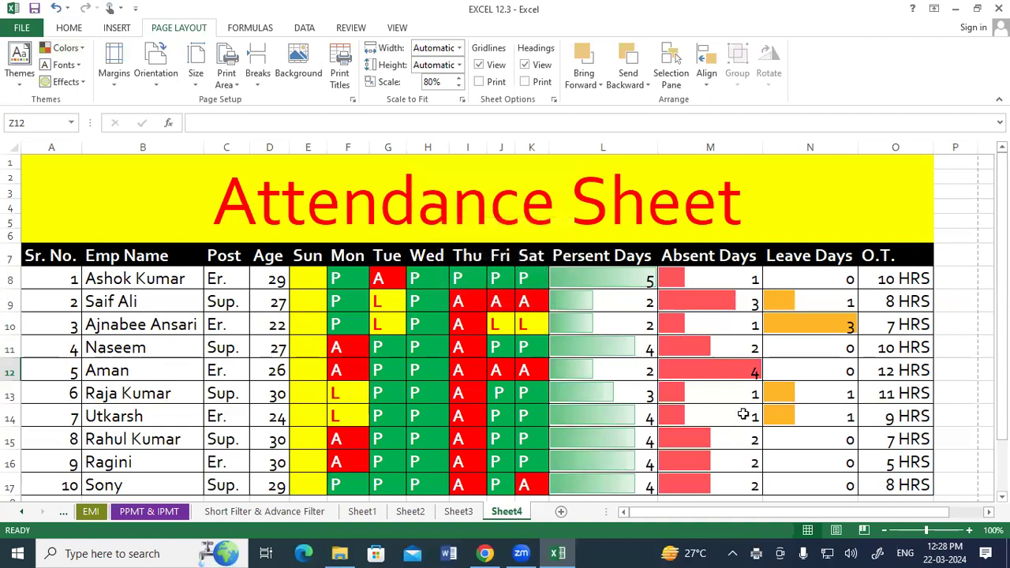
# - Minimize the Excel window to reach the desktop
pyautogui.scroll(-2, 744, 410)
pyautogui.scroll(-1, 744, 411)
pyautogui.scroll(3, 744, 410)
pyautogui.click(955, 9)
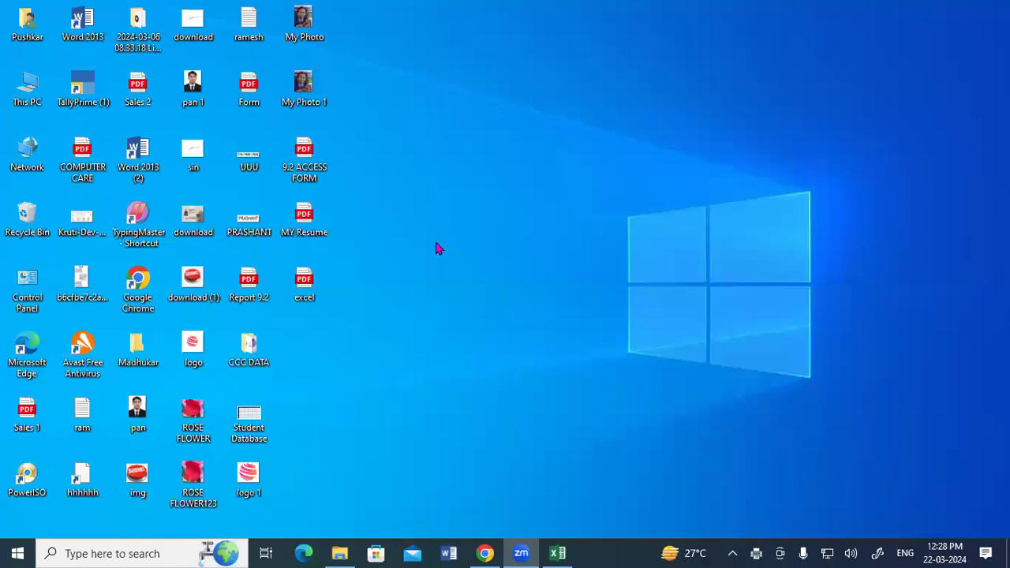
# - Open excel.pdf from the desktop in Edge, review both pages, and return to Excel
pyautogui.click(911, 18)
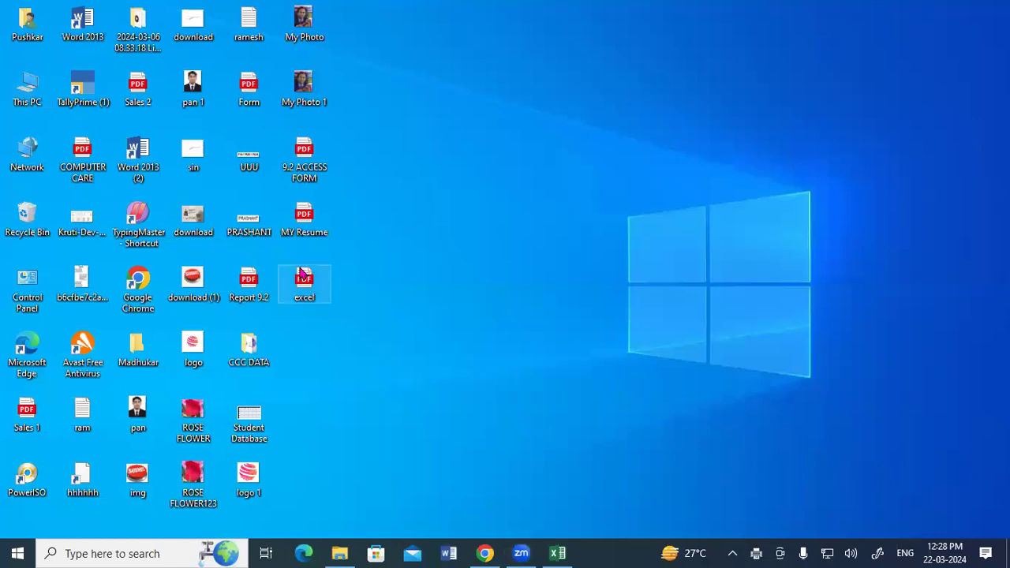
pyautogui.doubleClick(304, 272)
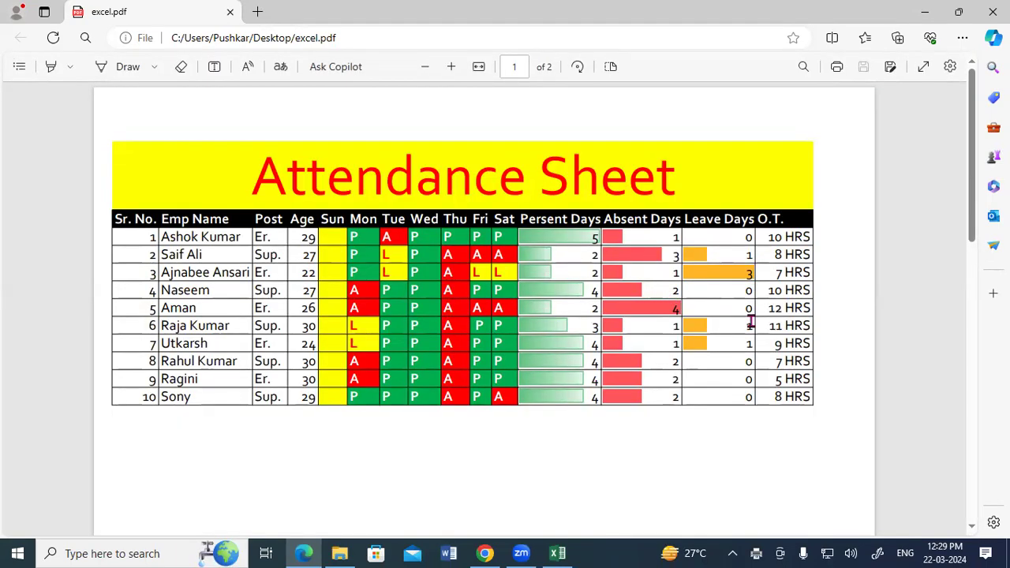
pyautogui.scroll(-10, 659, 325)
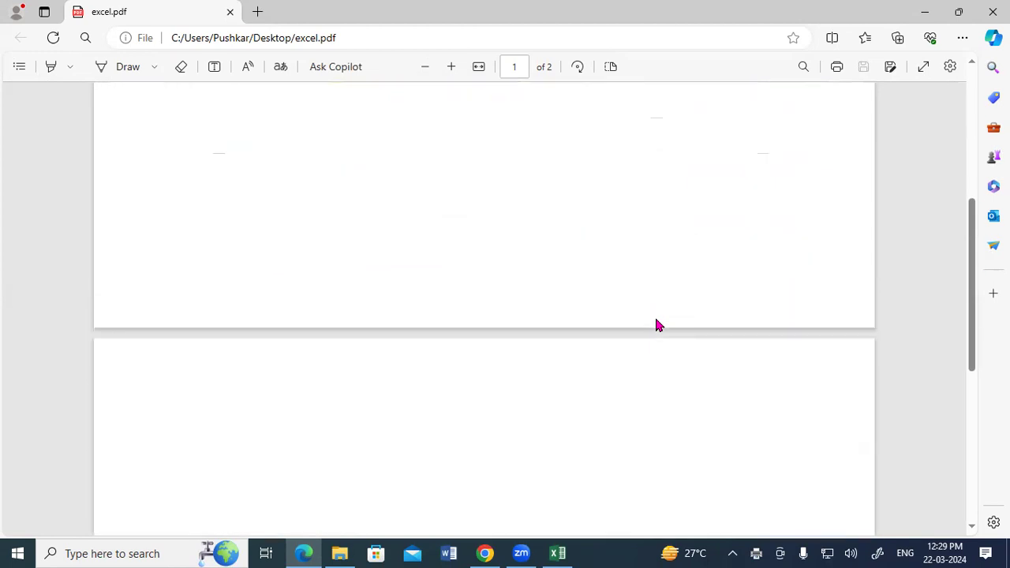
pyautogui.scroll(3, 284, 363)
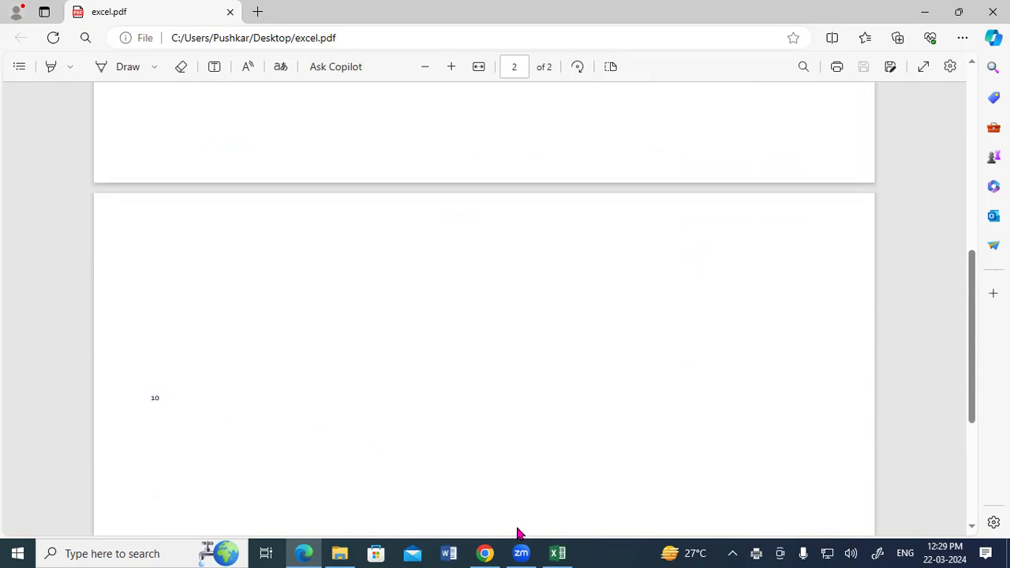
pyautogui.click(557, 553)
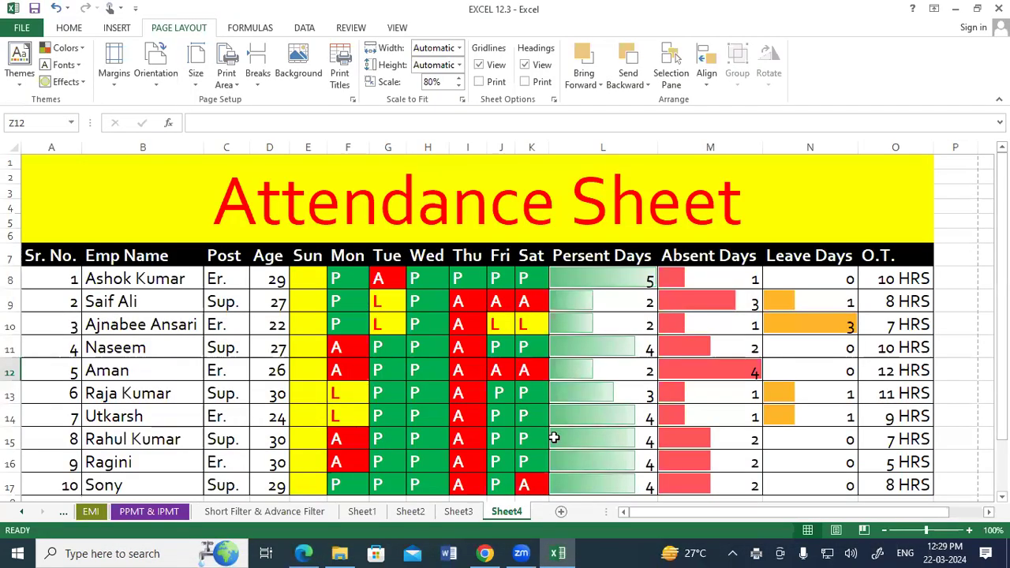
# - Scroll back to Sheet4's header row and open the Page Layout paper-size list
pyautogui.scroll(-8, 555, 438)
pyautogui.moveTo(637, 512); pyautogui.dragTo(772, 519)
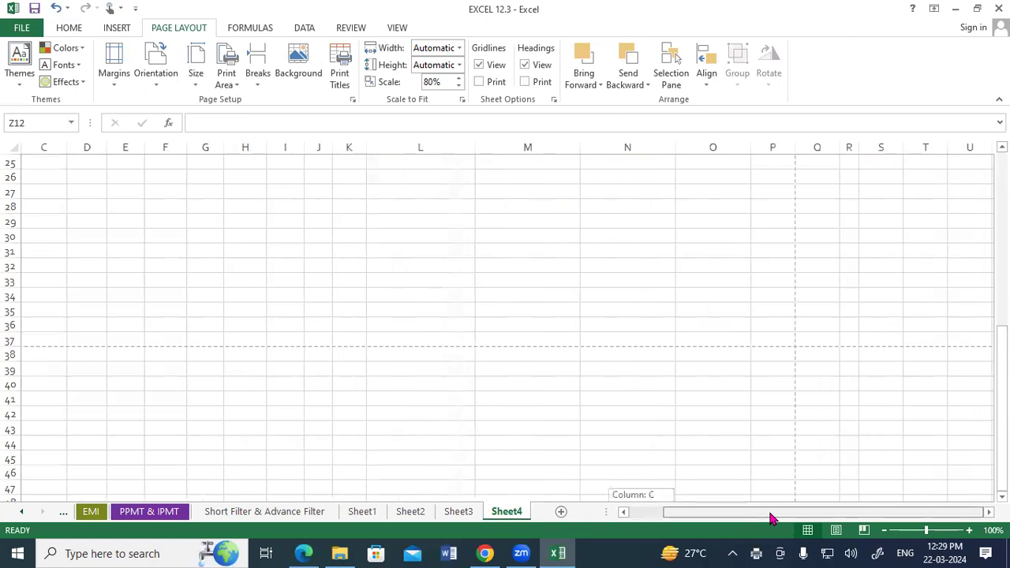
pyautogui.scroll(5, 794, 464)
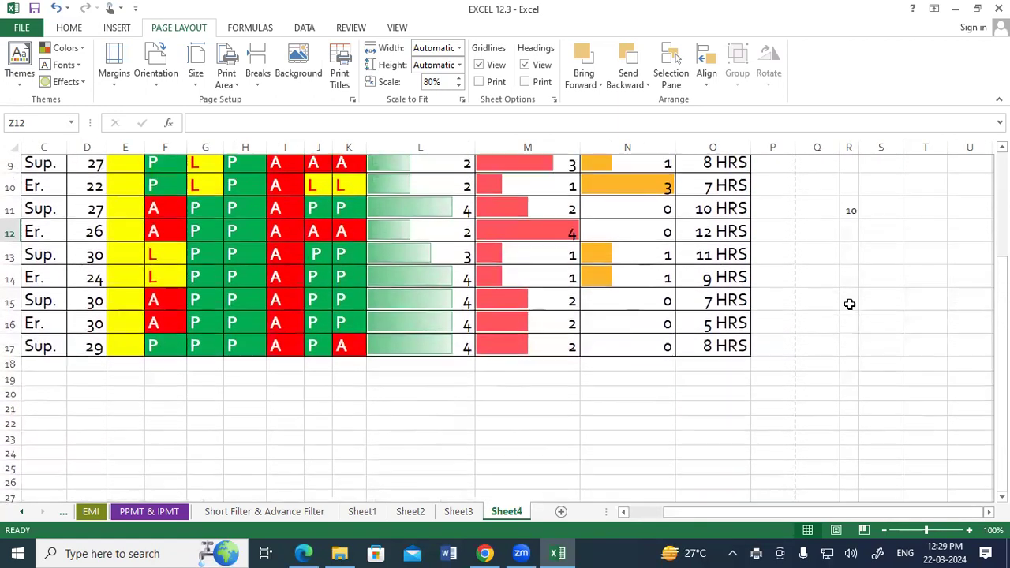
pyautogui.scroll(1, 850, 292)
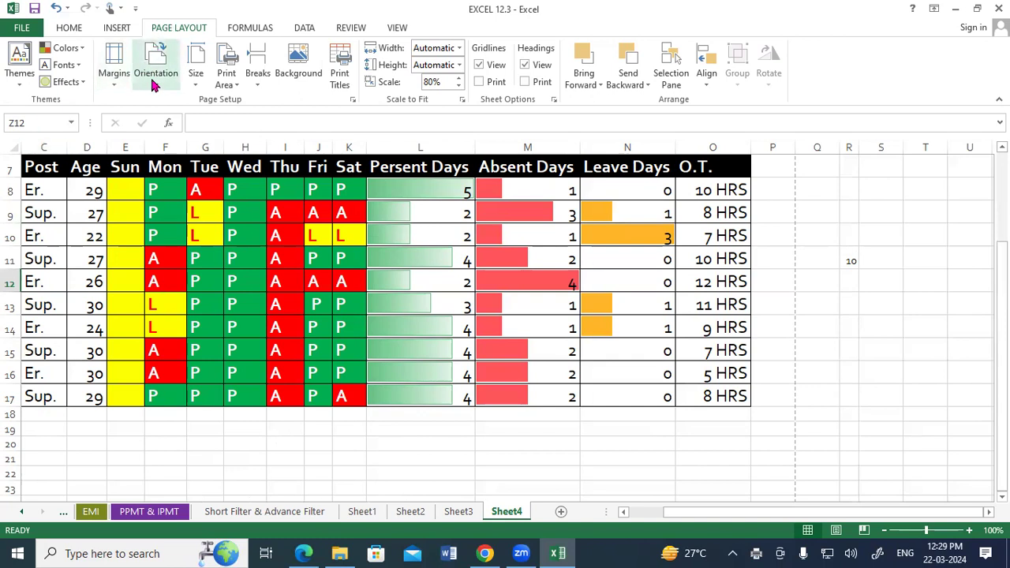
pyautogui.click(190, 86)
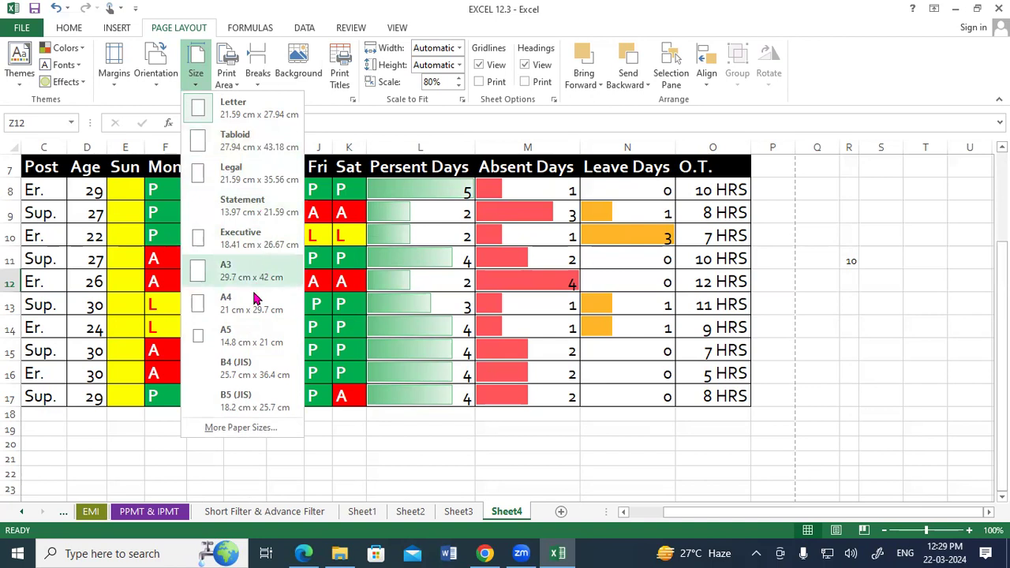
# - In Page Setup's Margins tab, centre the table both horizontally and vertically on the page
pyautogui.click(227, 428)
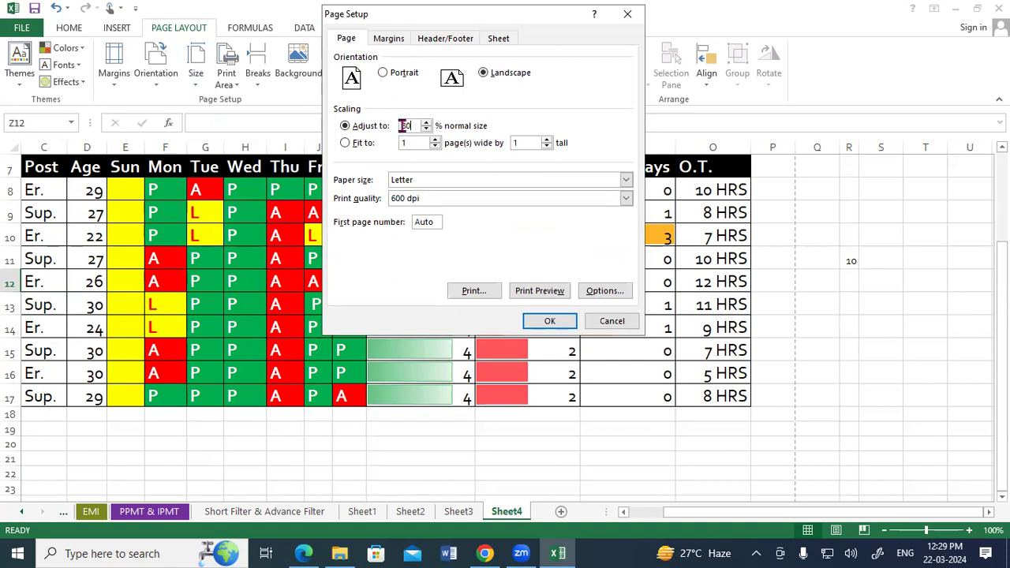
pyautogui.click(390, 43)
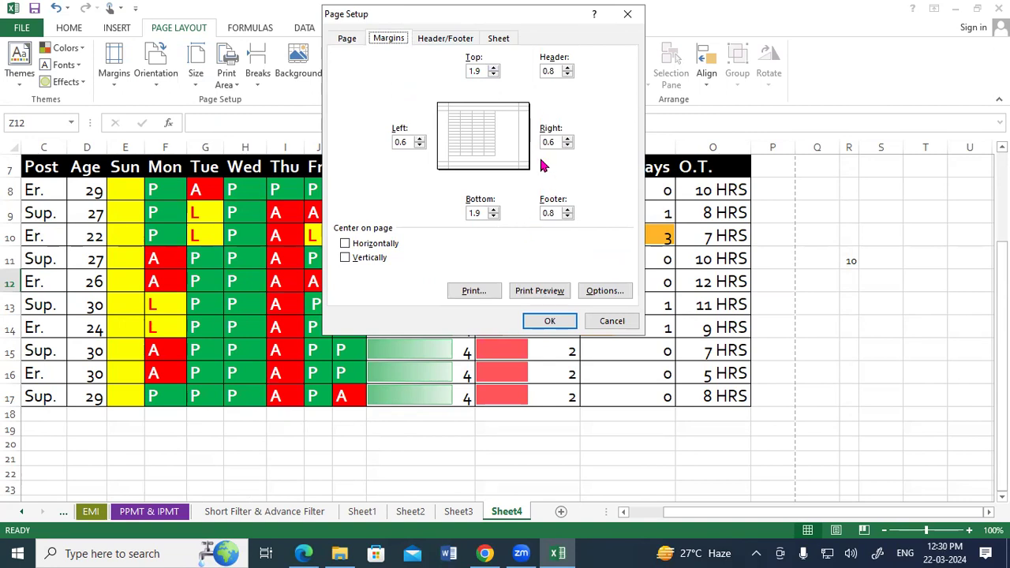
pyautogui.click(352, 246)
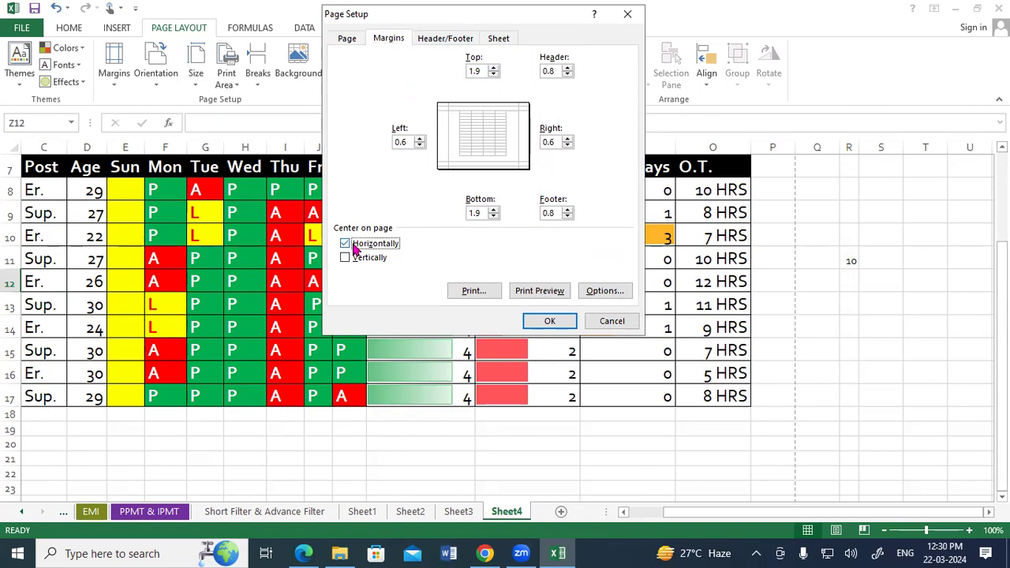
pyautogui.click(345, 244)
pyautogui.click(345, 258)
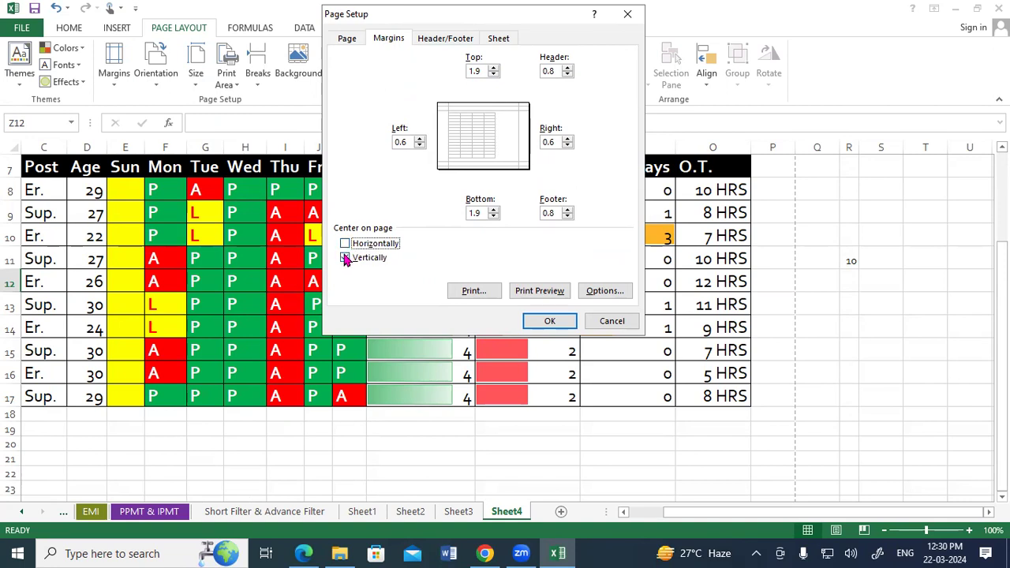
pyautogui.click(345, 244)
pyautogui.click(344, 258)
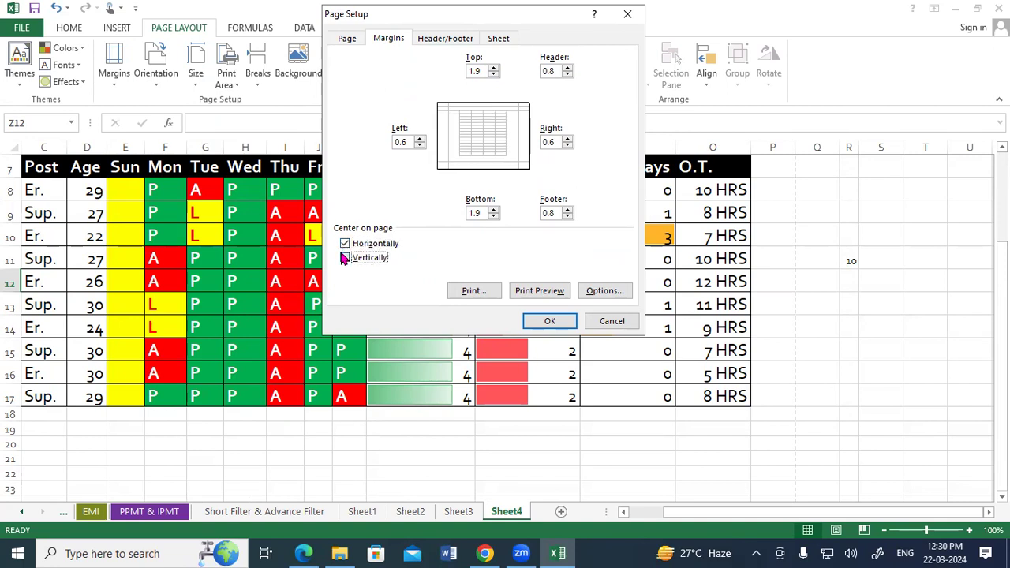
pyautogui.click(345, 258)
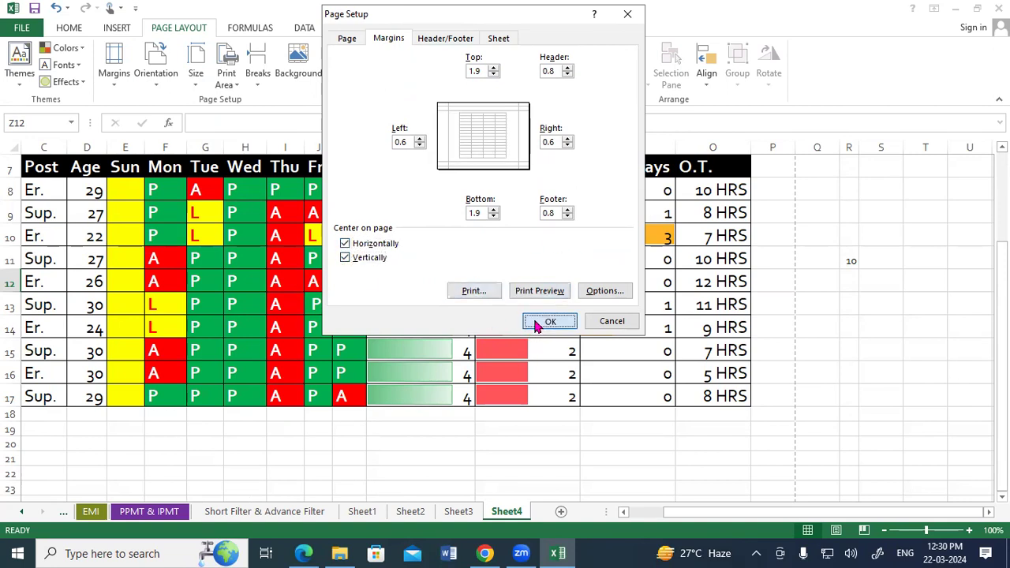
pyautogui.click(535, 321)
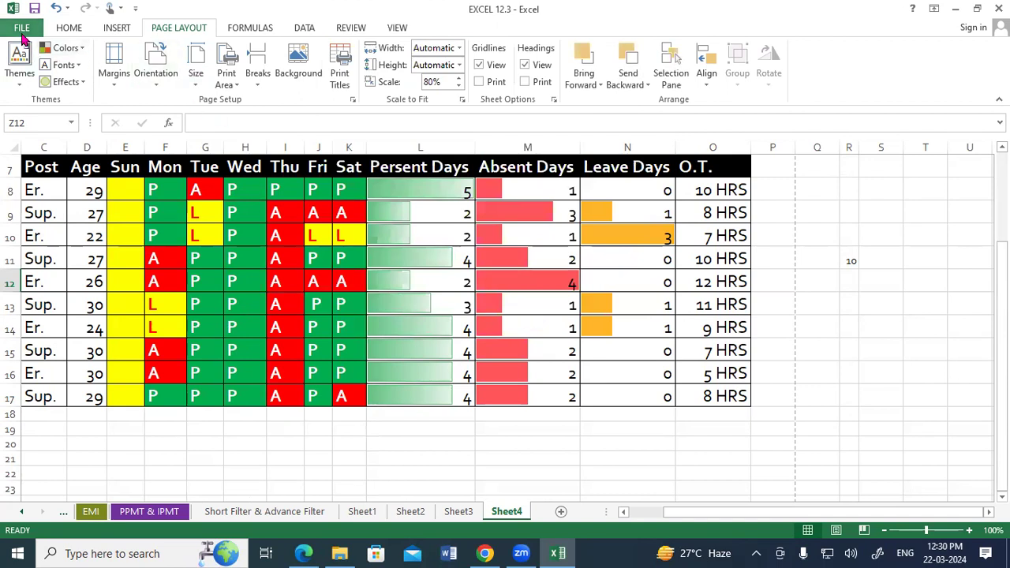
pyautogui.click(22, 30)
# - Preview the printout, then reopen Page Setup on the Margins tab
pyautogui.click(55, 204)
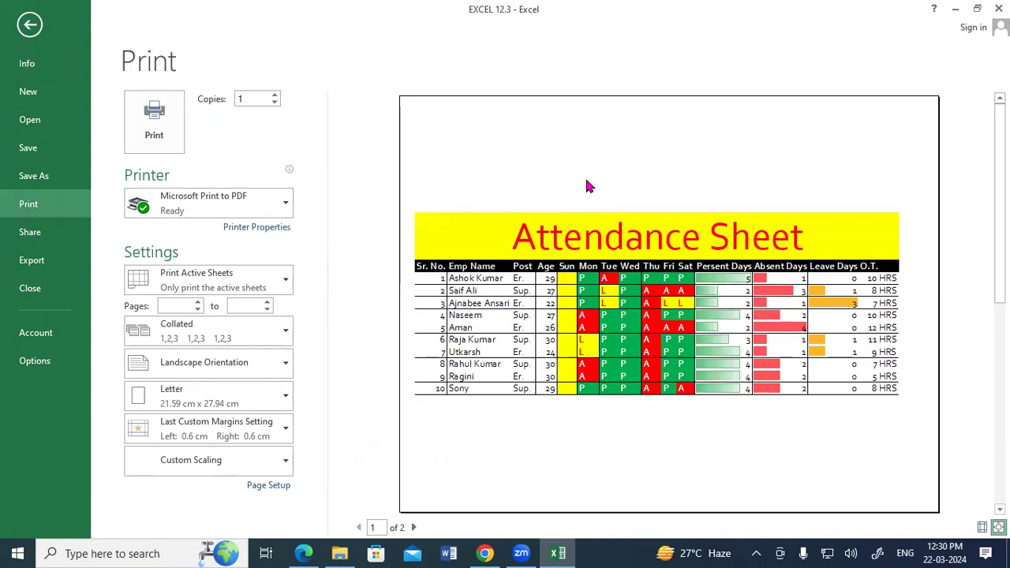
pyautogui.click(29, 25)
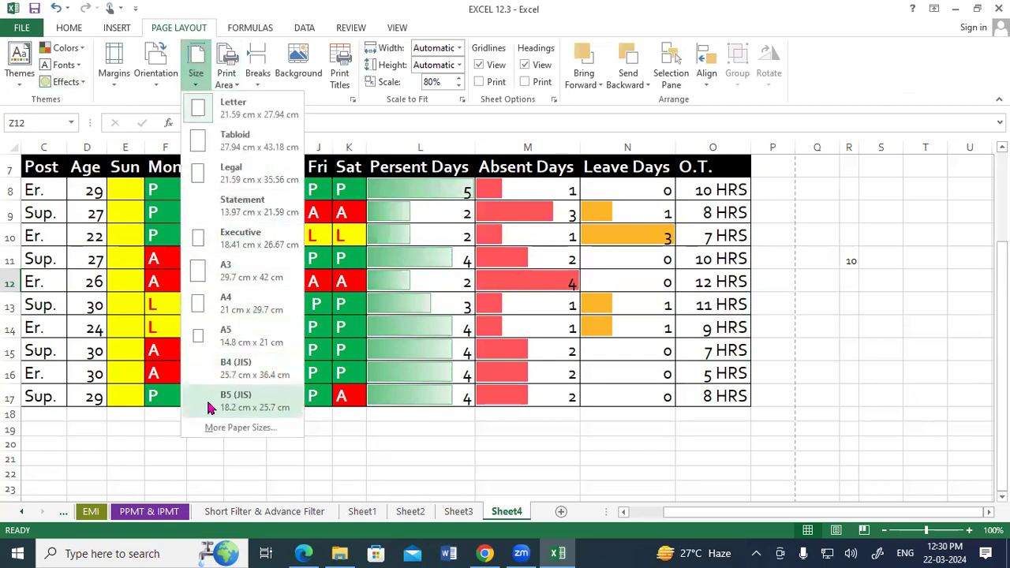
pyautogui.click(210, 427)
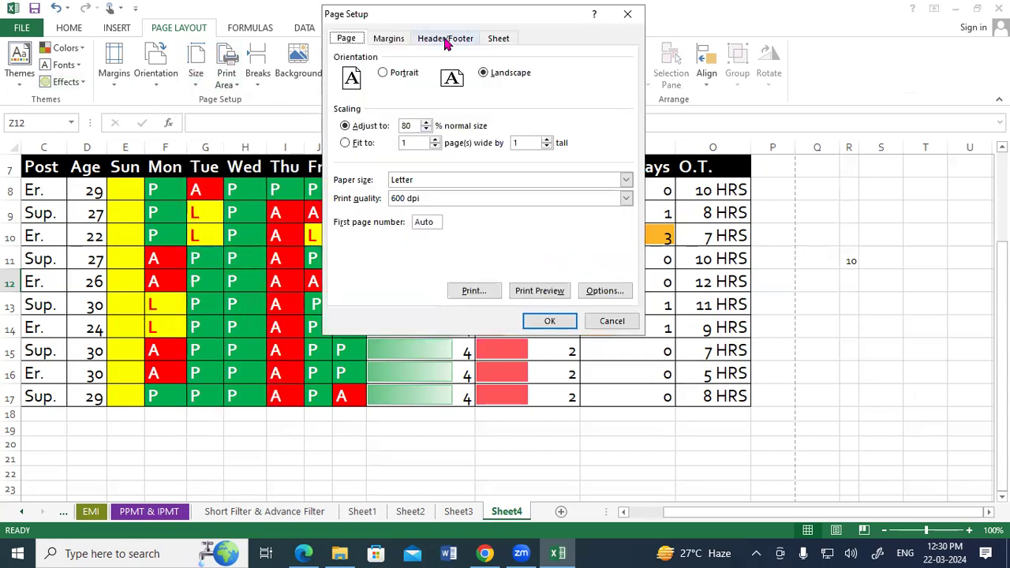
pyautogui.click(445, 38)
pyautogui.click(408, 39)
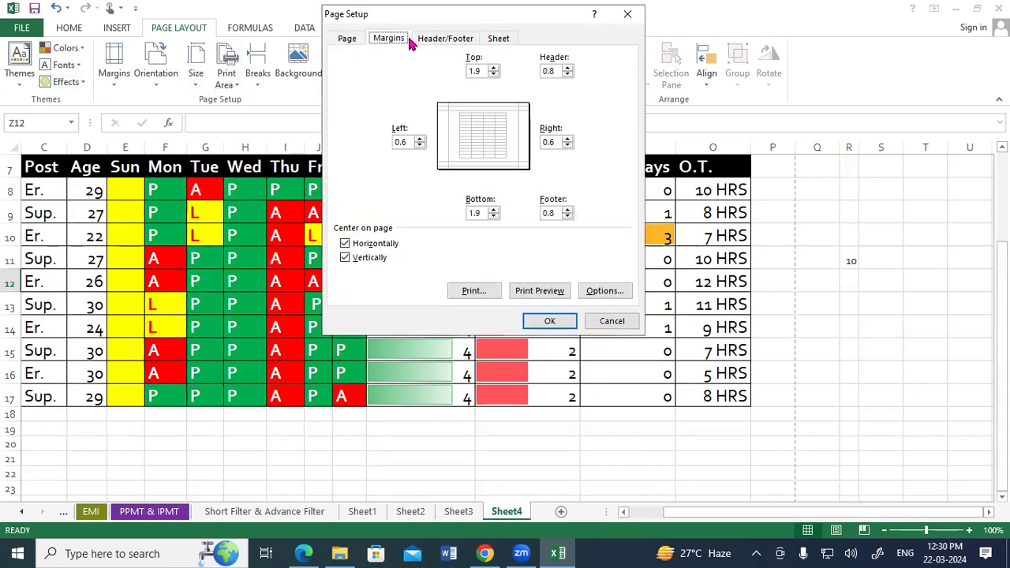
# - Turn off both horizontal and vertical page centring and show the File Info page
pyautogui.click(345, 243)
pyautogui.click(345, 257)
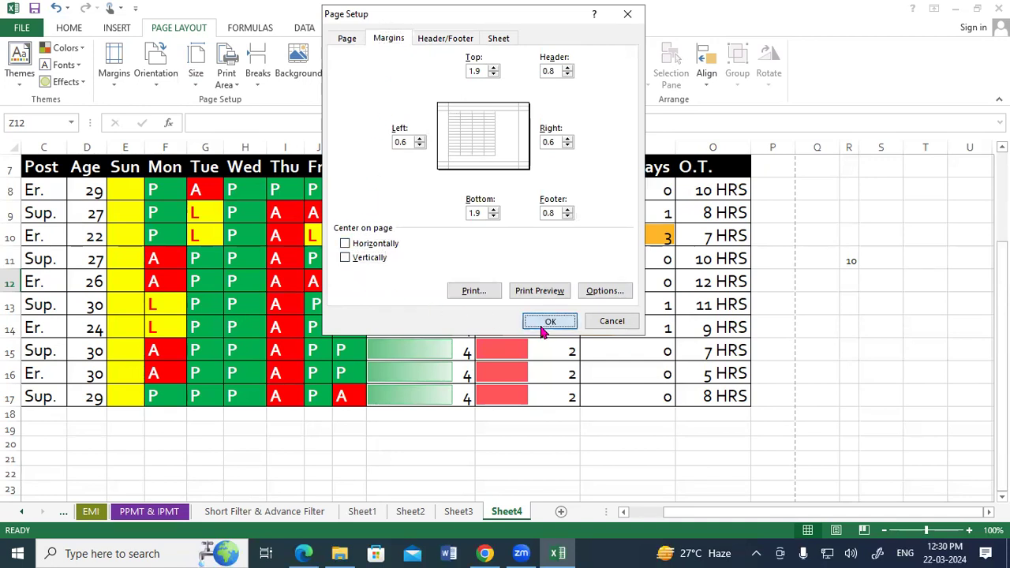
pyautogui.click(551, 321)
pyautogui.click(21, 28)
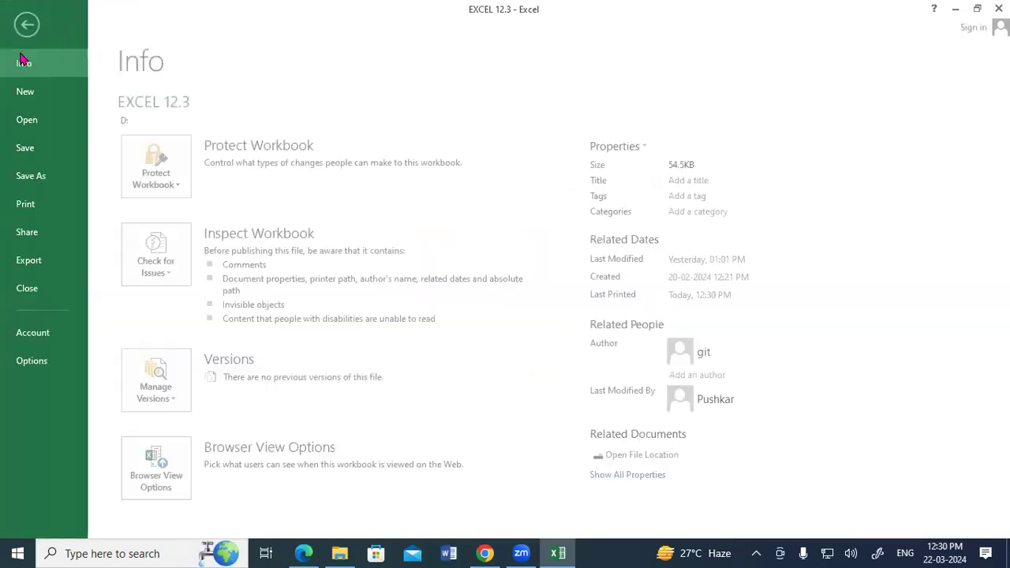
# - Show the Print page previewing the Attendance Sheet in landscape on Letter paper
pyautogui.click(25, 205)
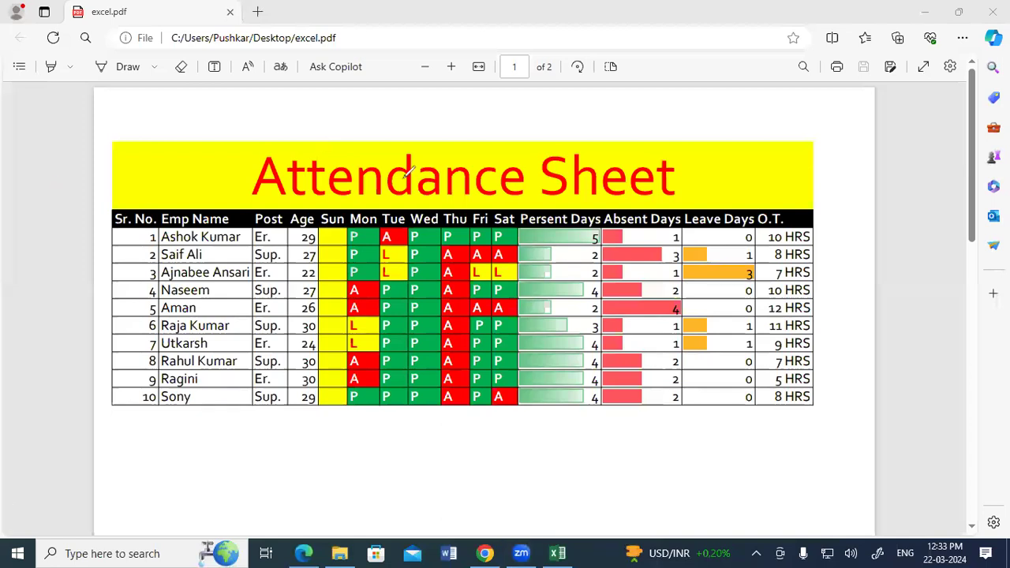
# - Hand-write and circle 'A4' above the title in excel.pdf, then return to Excel's print preview
pyautogui.moveTo(539, 126)
pyautogui.mouseDown()
pyautogui.moveTo(560, 125)
pyautogui.moveTo(576, 107)
pyautogui.moveTo(572, 127)
pyautogui.mouseUp()
pyautogui.moveTo(561, 82); pyautogui.dragTo(557, 78)
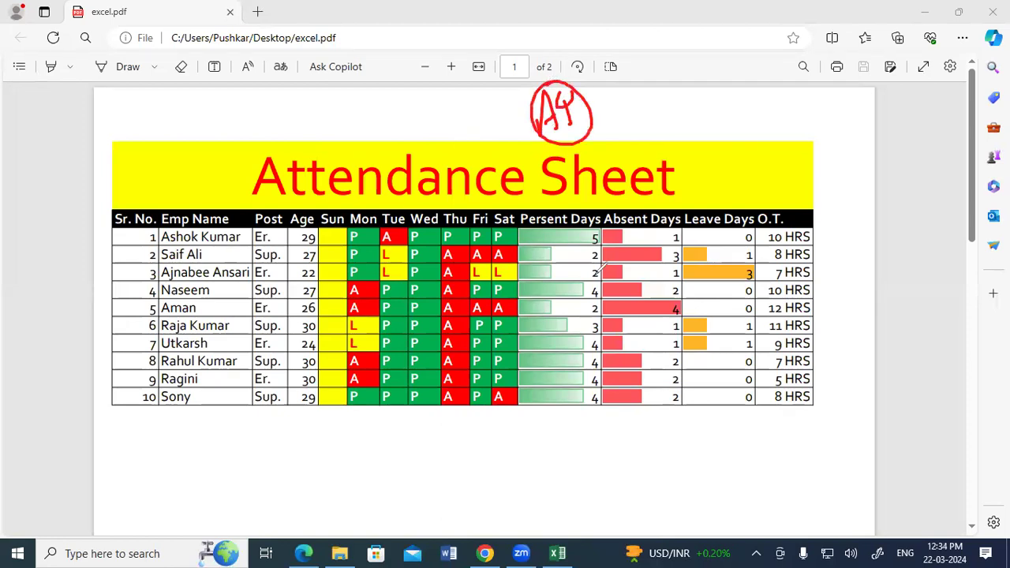
pyautogui.moveTo(745, 134)
pyautogui.mouseDown()
pyautogui.moveTo(755, 93)
pyautogui.moveTo(767, 124)
pyautogui.moveTo(770, 109)
pyautogui.mouseUp()
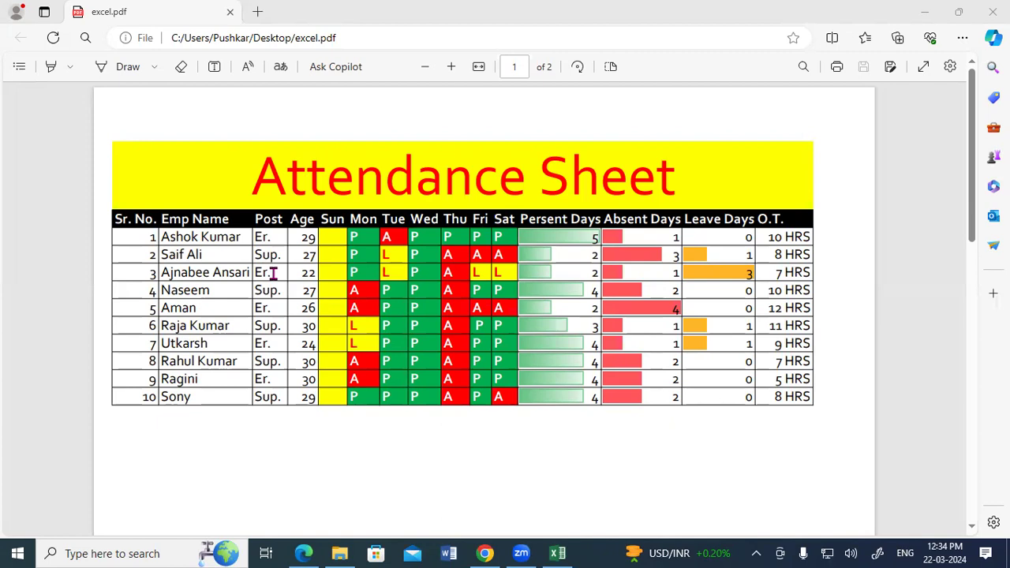
pyautogui.click(281, 215)
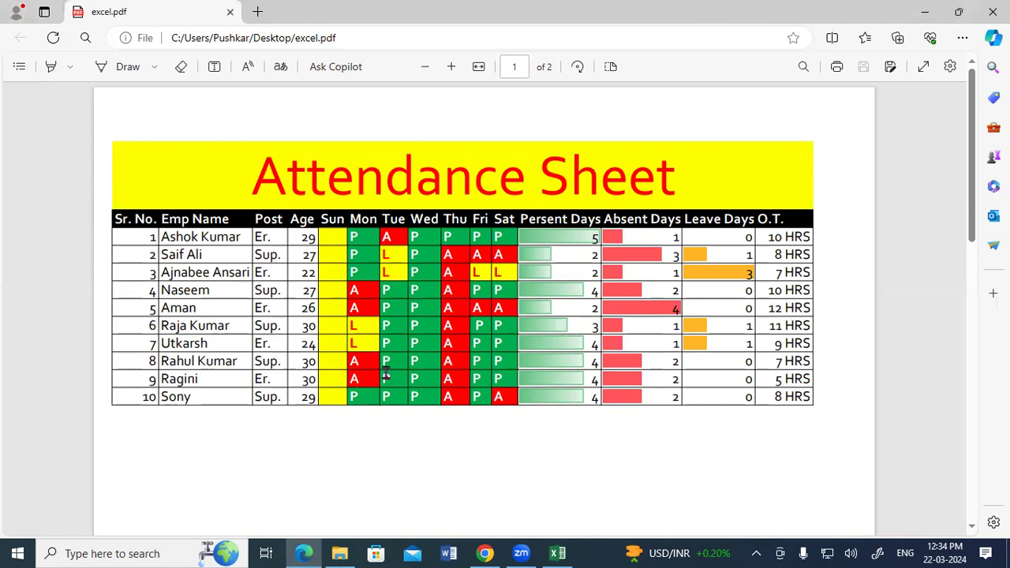
pyautogui.click(557, 553)
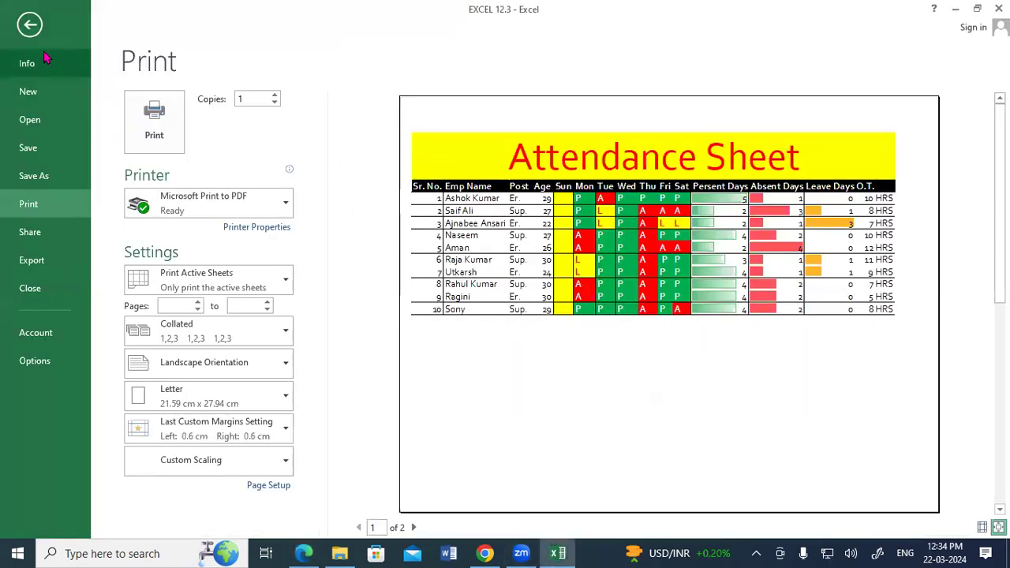
# - Change Sheet4's paper size to A5, so a page break falls after column L
pyautogui.click(37, 32)
pyautogui.click(195, 67)
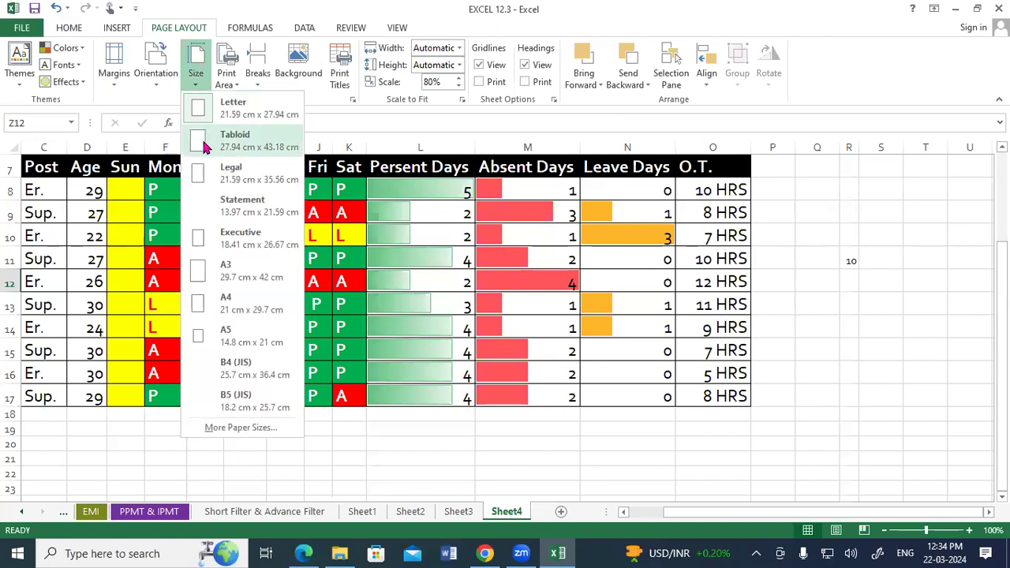
pyautogui.click(206, 338)
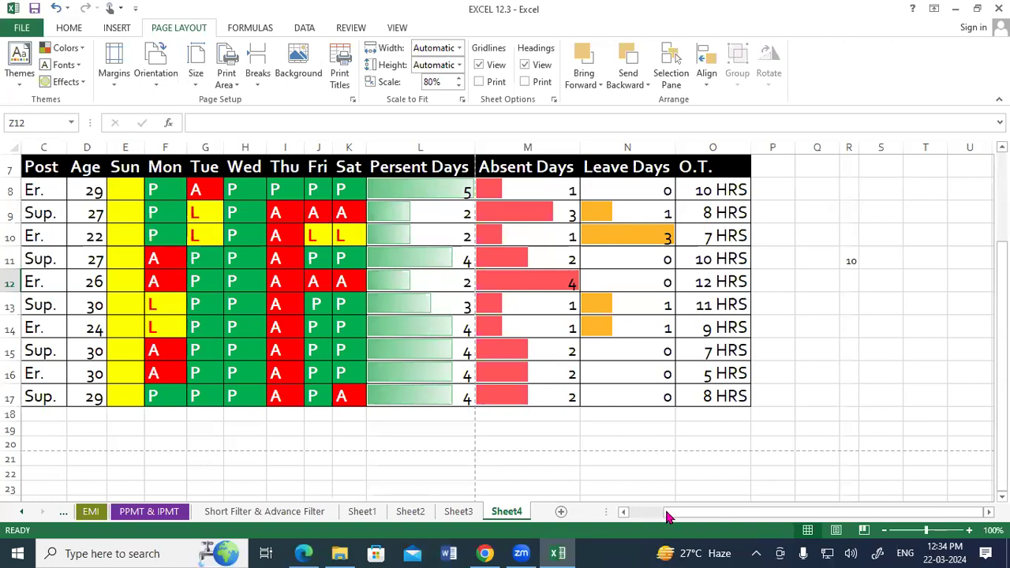
# - Select the Present Days and Absent/Leave Days cells, then set the paper size to A4
pyautogui.moveTo(666, 517); pyautogui.dragTo(609, 521)
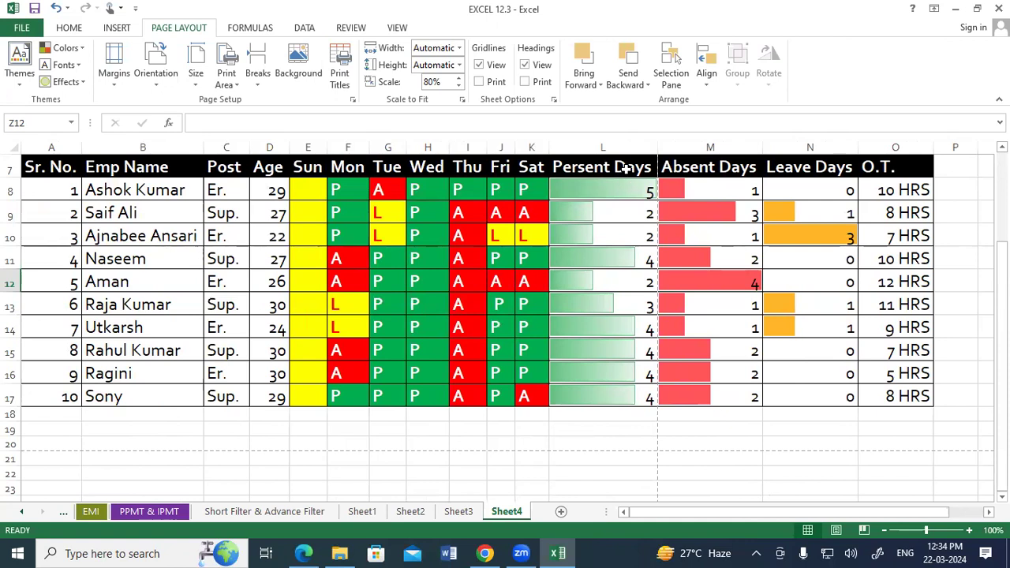
pyautogui.moveTo(623, 168); pyautogui.dragTo(616, 308)
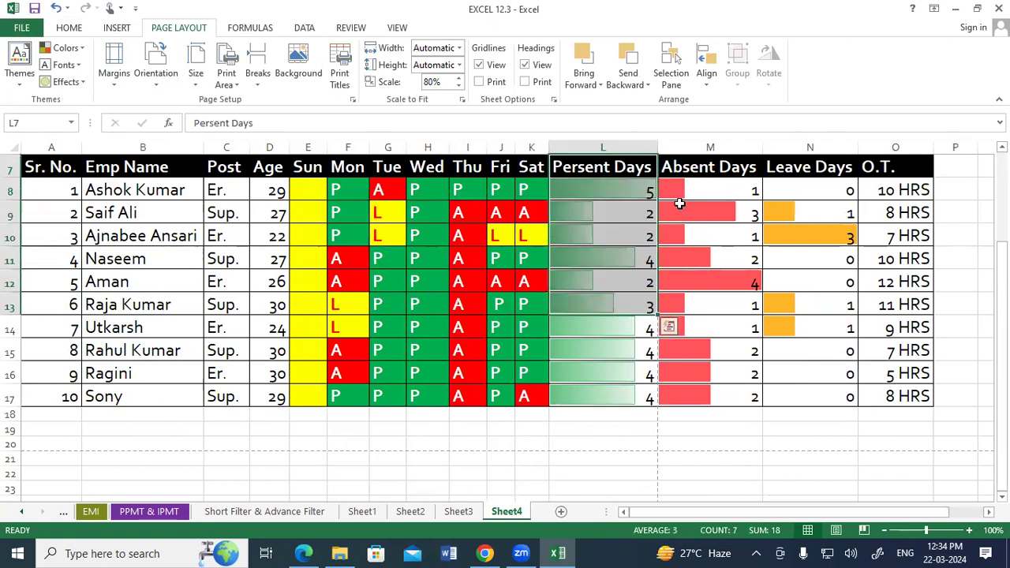
pyautogui.moveTo(678, 167); pyautogui.dragTo(853, 374)
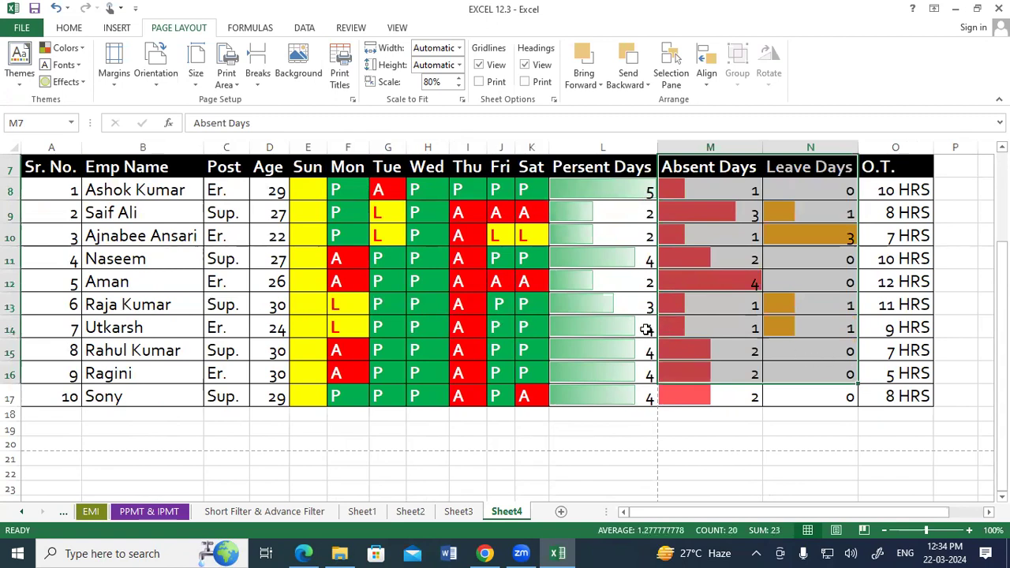
pyautogui.scroll(2, 647, 327)
pyautogui.click(196, 69)
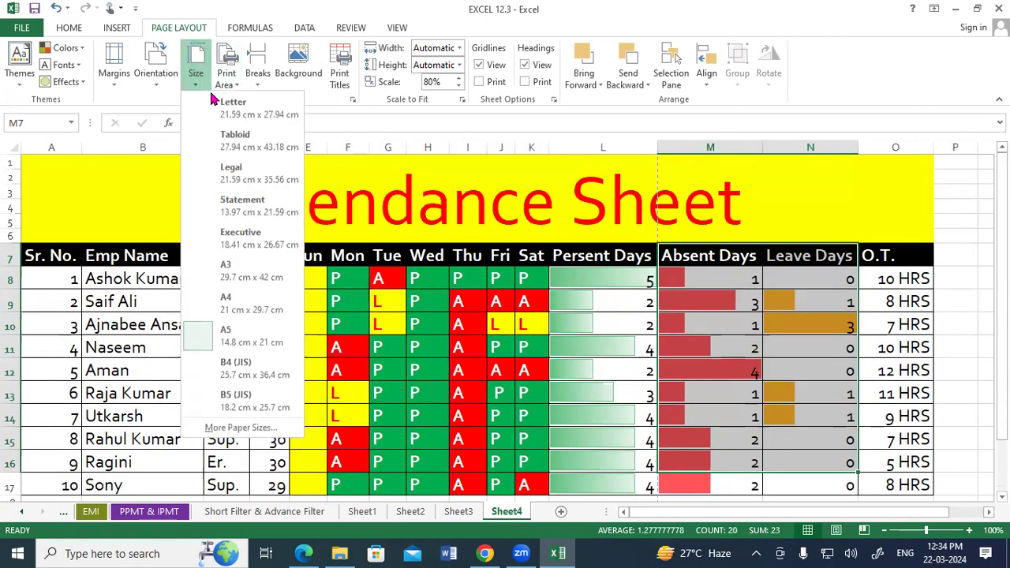
pyautogui.click(225, 301)
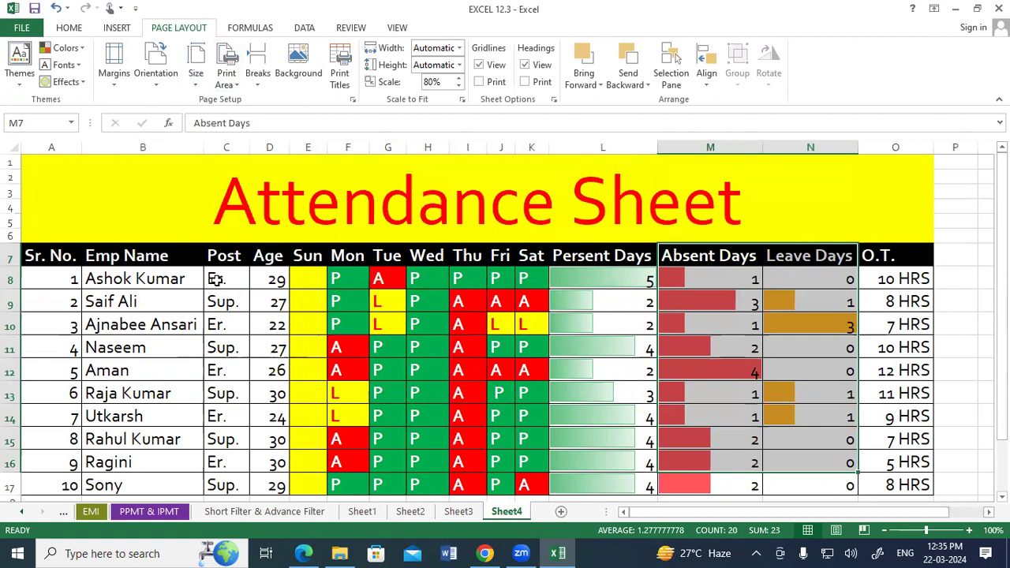
# - Preview the table fitting one landscape A4 page, then return to the worksheet
pyautogui.click(21, 27)
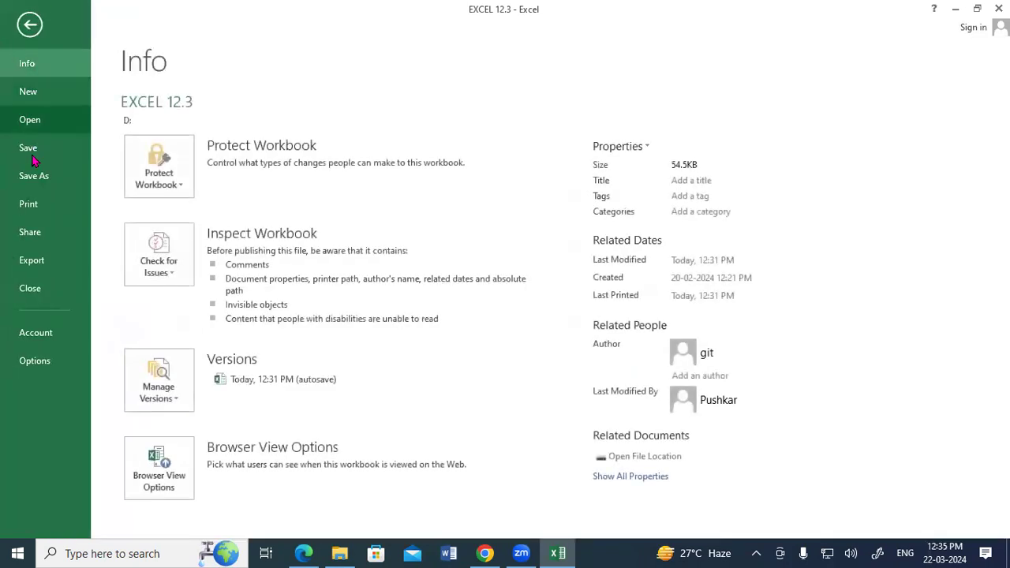
pyautogui.click(23, 203)
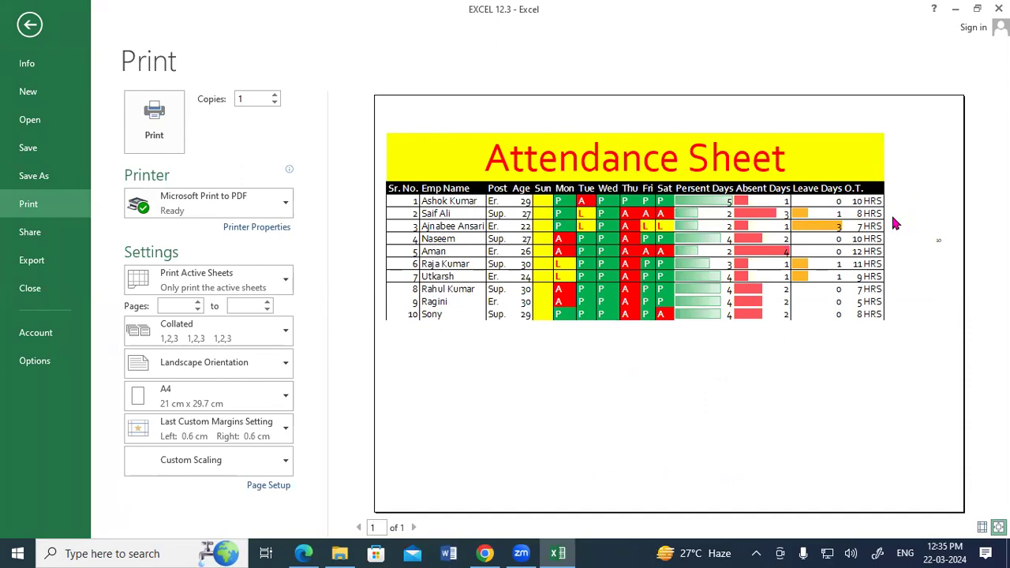
pyautogui.click(36, 30)
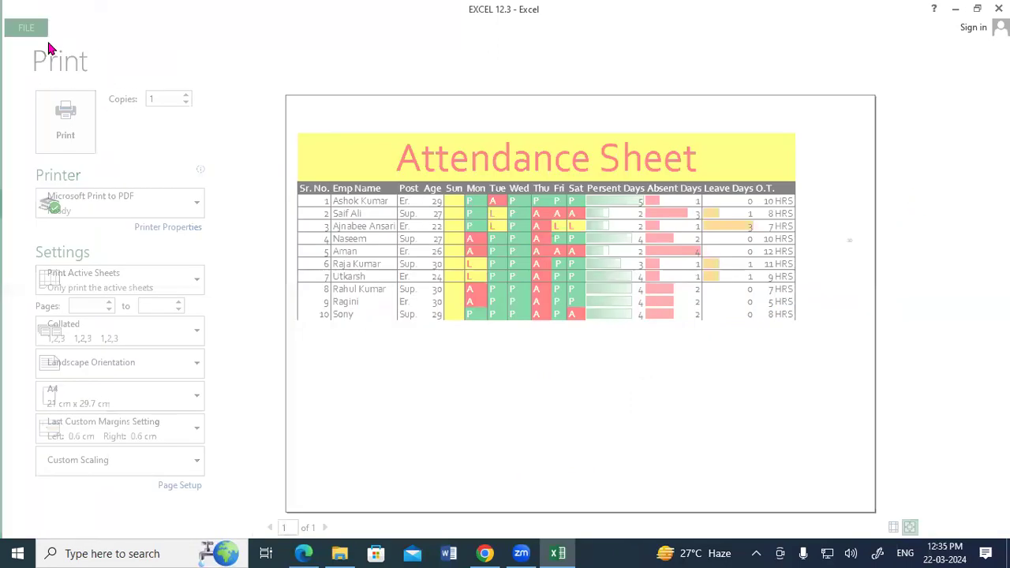
# - Set the paper size to A5 and preview the printout
pyautogui.click(196, 73)
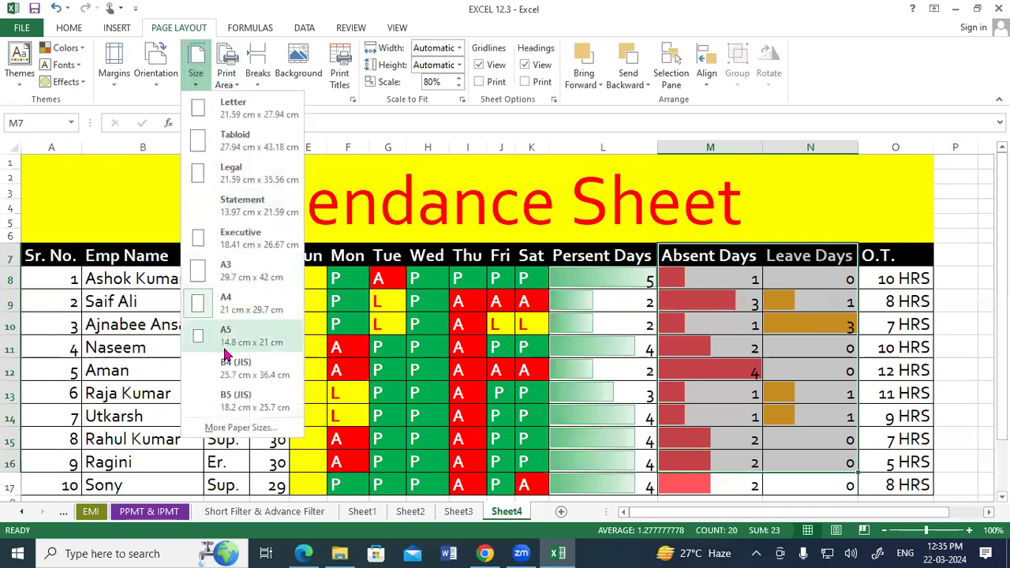
pyautogui.click(226, 339)
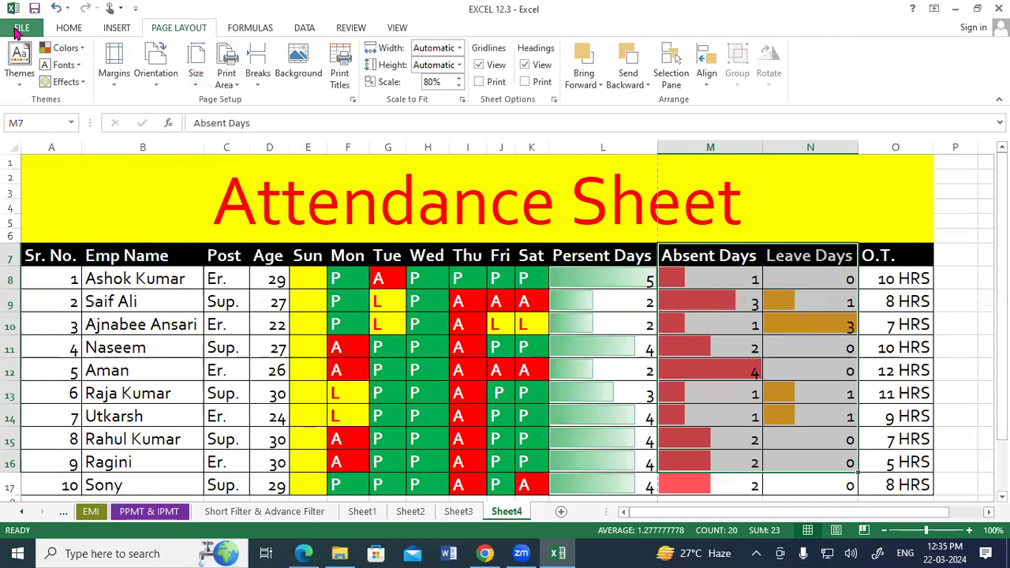
pyautogui.click(20, 30)
pyautogui.click(55, 206)
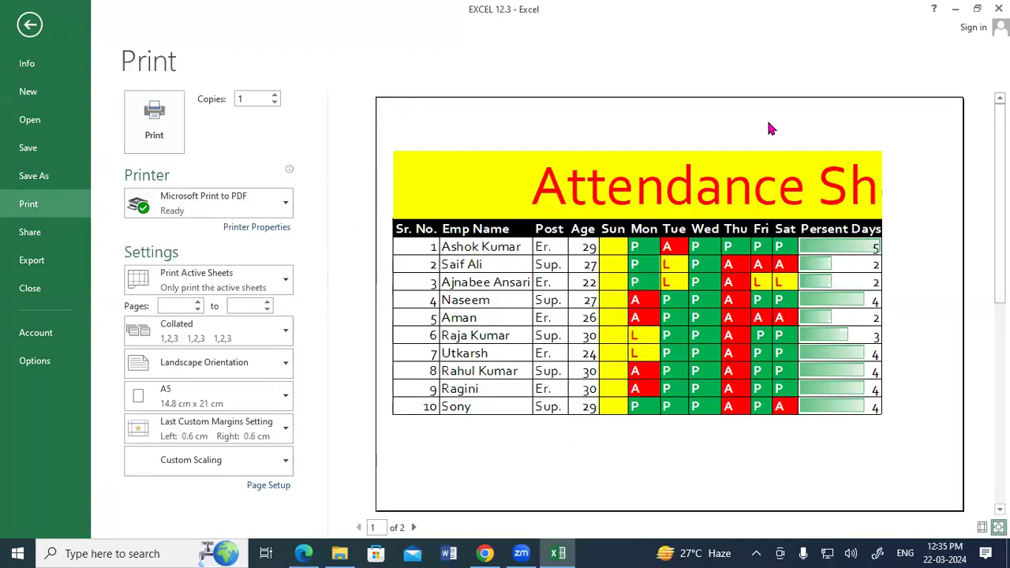
pyautogui.click(30, 24)
# - Switch the paper size to A3, preview it on one page, and start printing to PDF
pyautogui.click(190, 87)
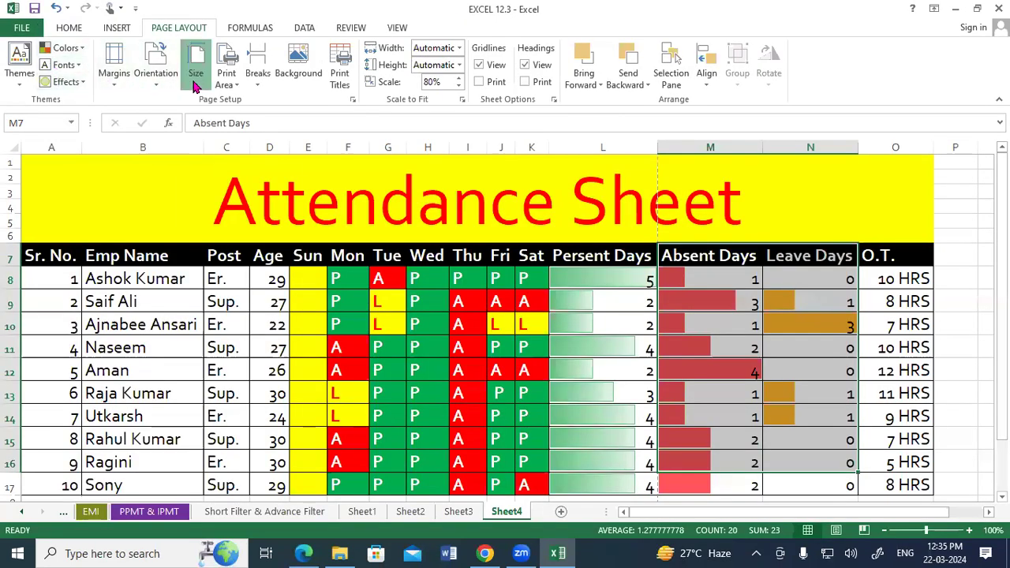
pyautogui.click(213, 263)
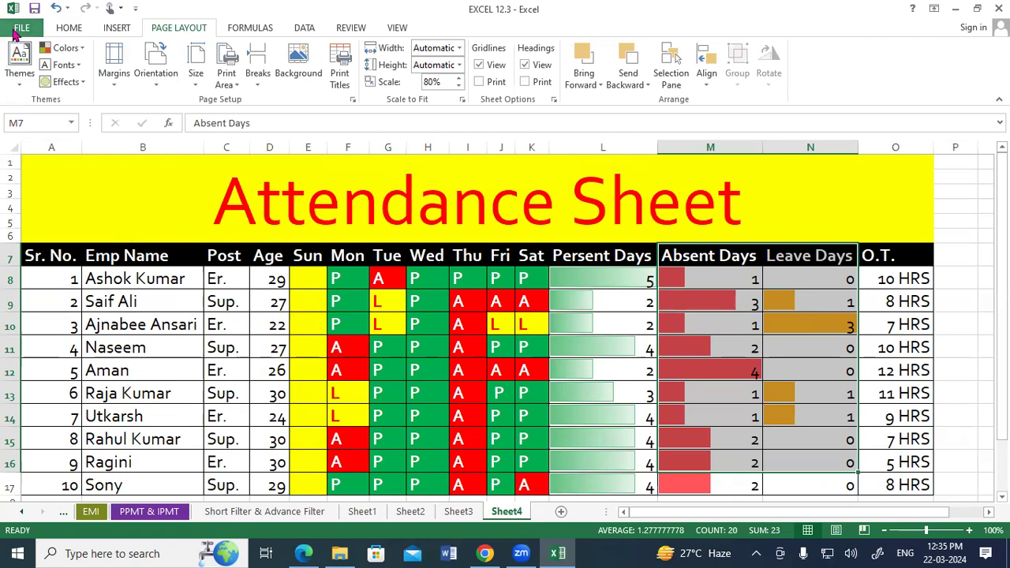
pyautogui.click(22, 28)
pyautogui.click(53, 207)
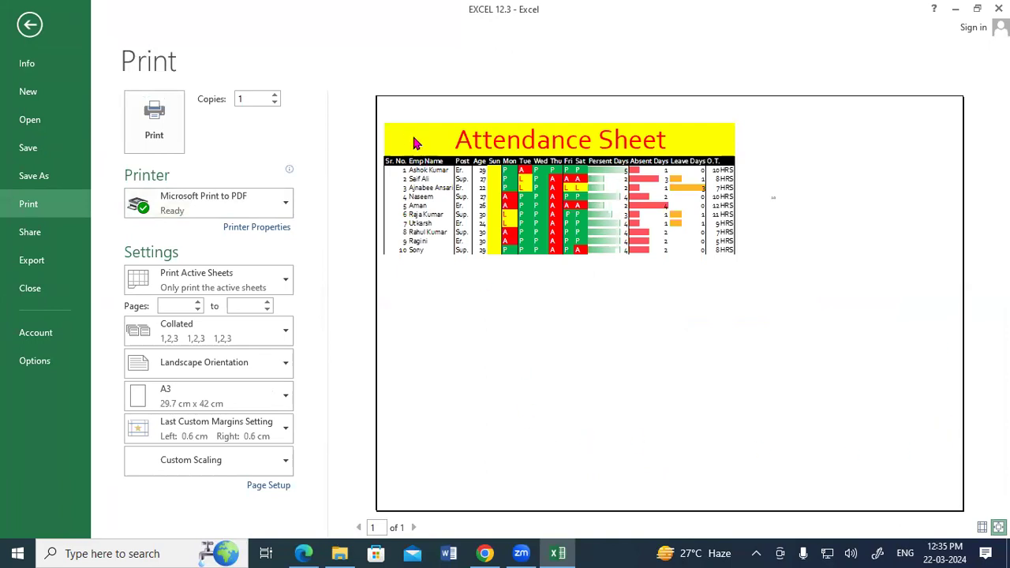
pyautogui.click(385, 124)
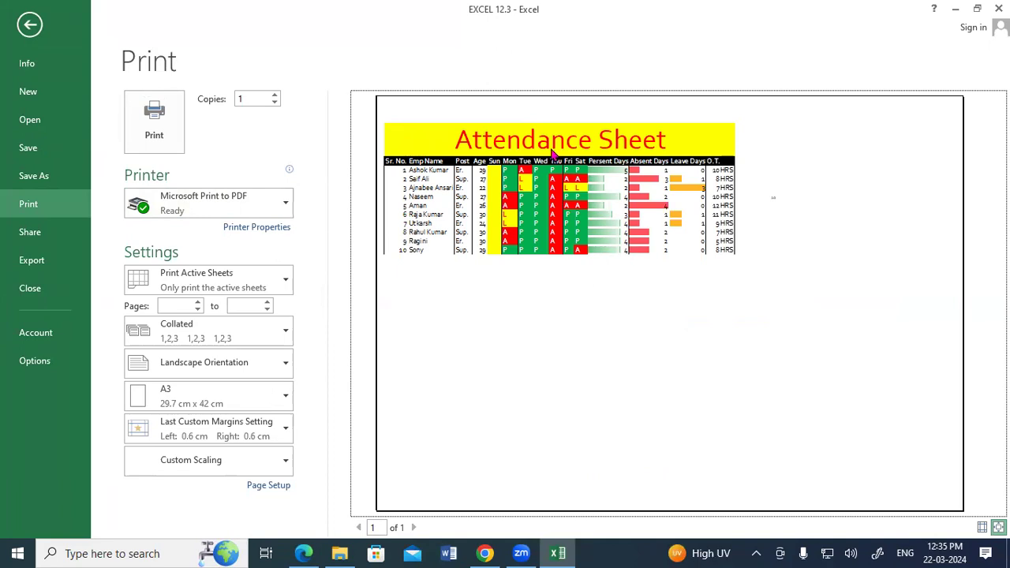
pyautogui.click(172, 120)
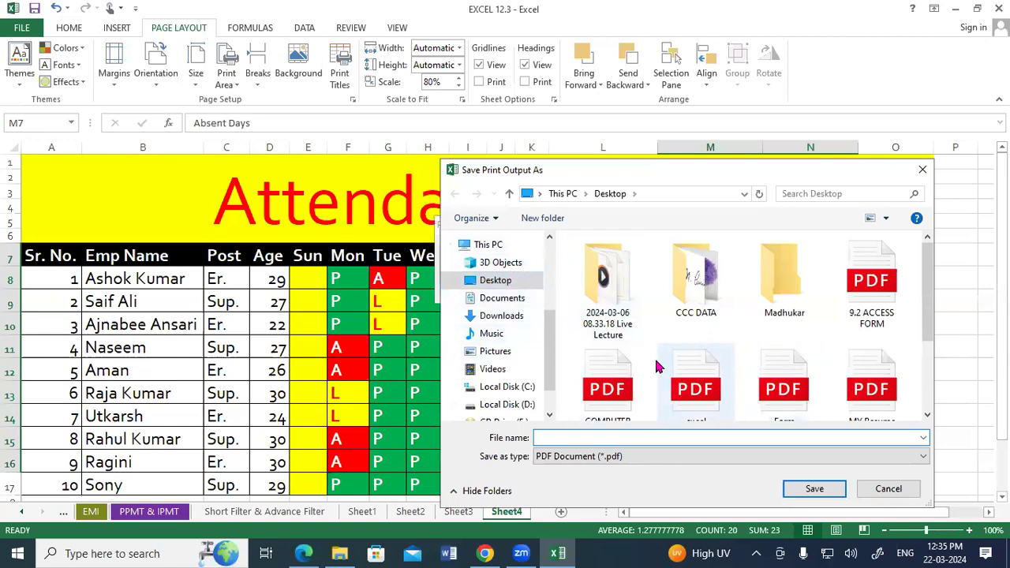
# - Save the PDF printout as 'n' in the Music folder
pyautogui.click(496, 334)
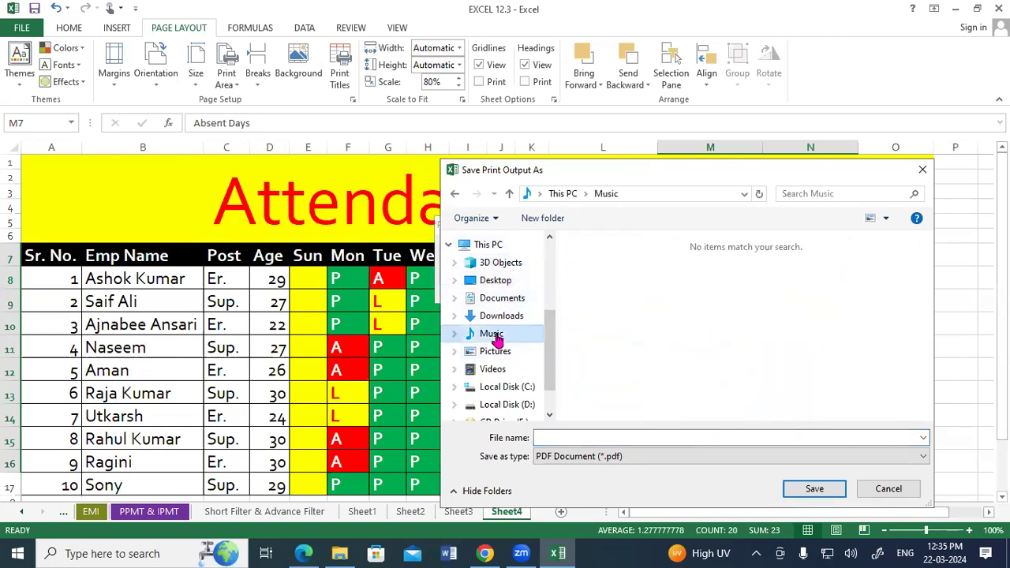
pyautogui.click(543, 438)
pyautogui.write('n')
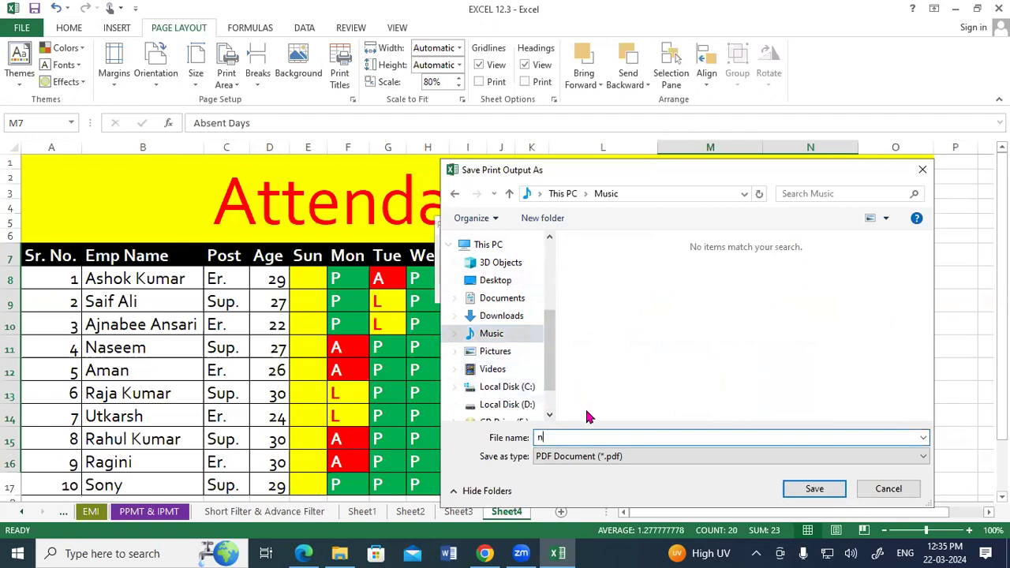
pyautogui.click(795, 495)
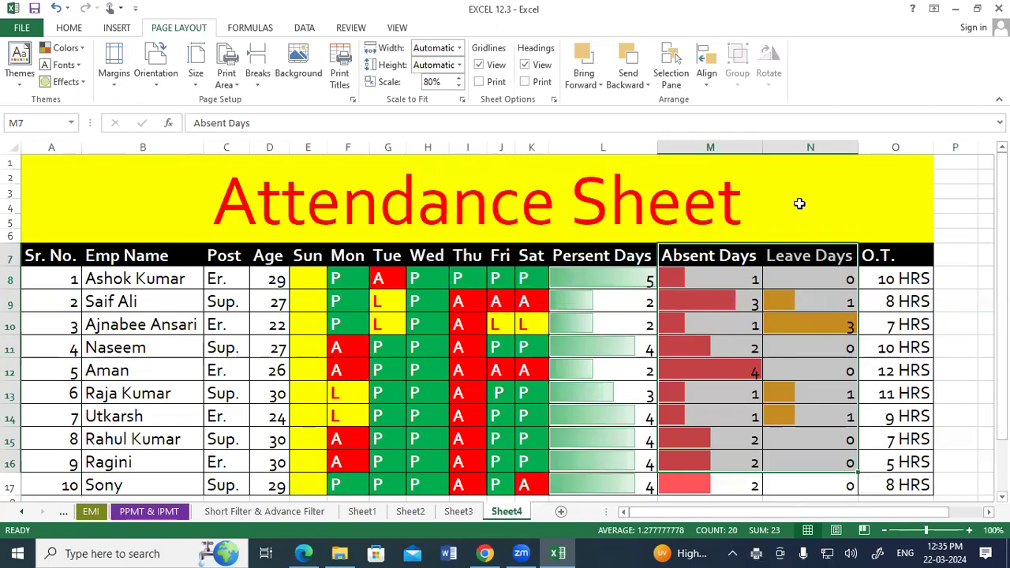
pyautogui.click(955, 8)
# - Open n.pdf from the Music folder through This PC
pyautogui.click(996, 8)
pyautogui.doubleClick(39, 101)
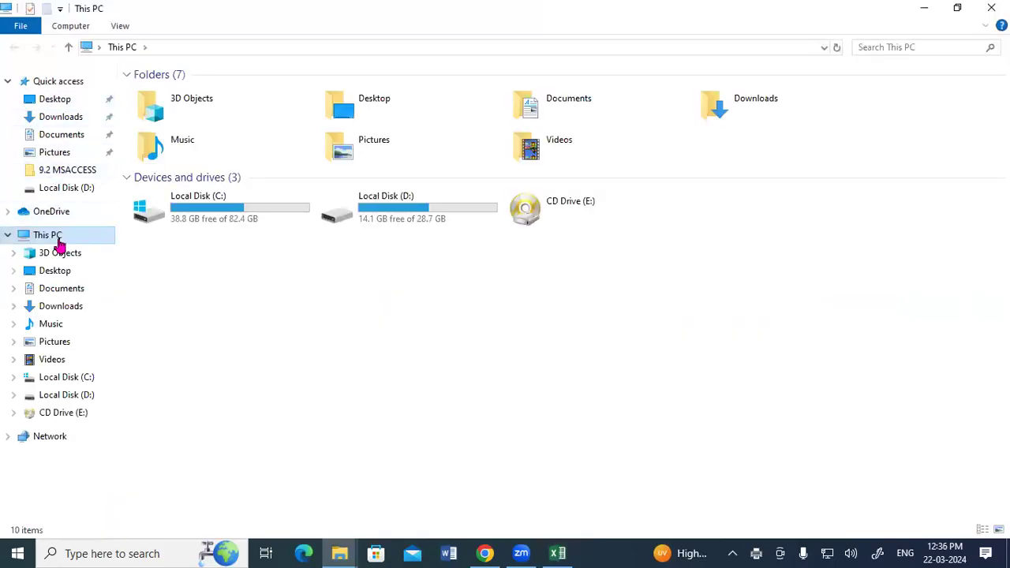
pyautogui.click(69, 325)
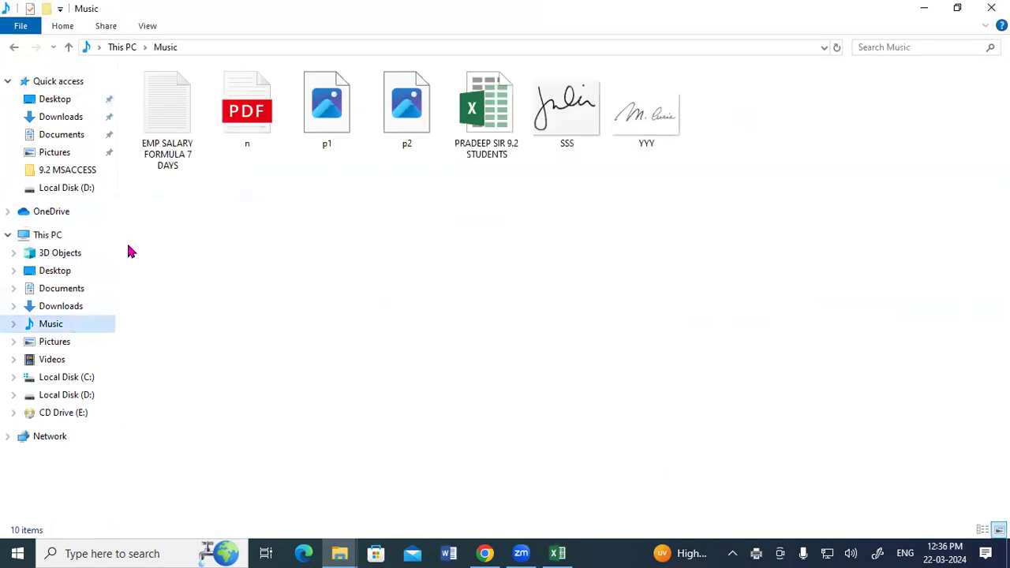
pyautogui.click(243, 122)
pyautogui.doubleClick(239, 126)
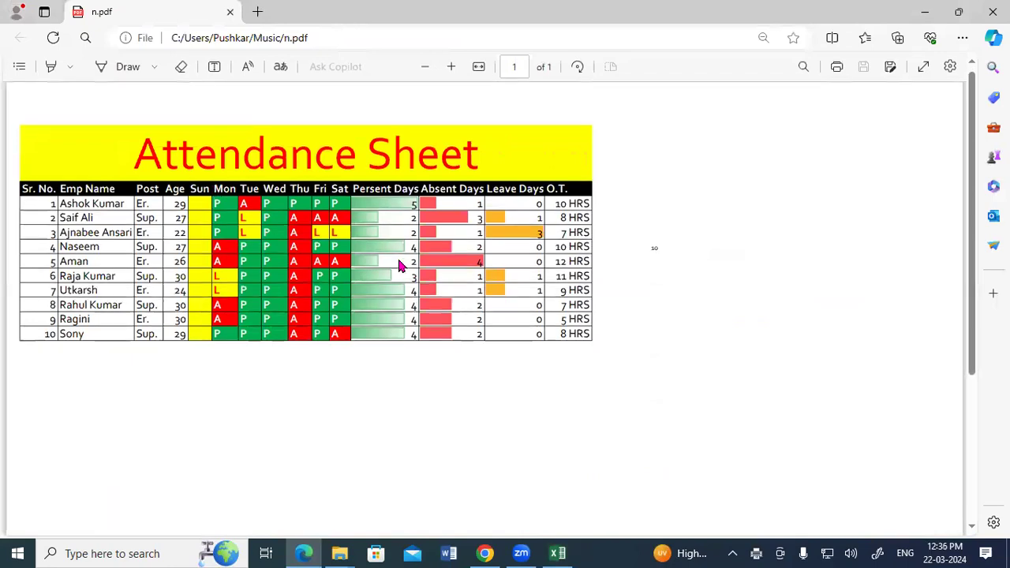
# - Scroll through n.pdf in Edge, close it, and bring Excel back to the front
pyautogui.scroll(-3, 399, 265)
pyautogui.scroll(3, 399, 266)
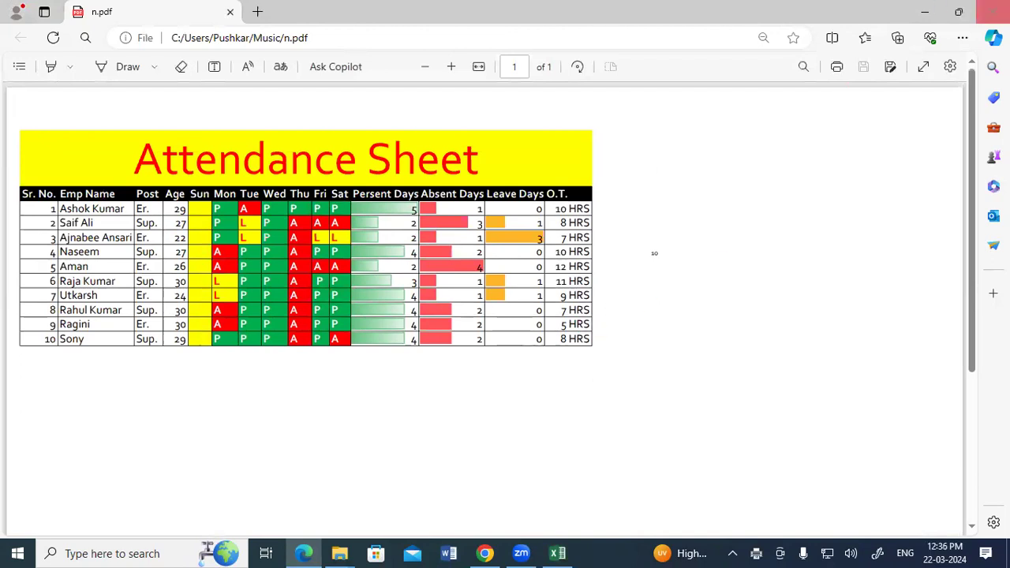
pyautogui.click(993, 12)
pyautogui.click(558, 553)
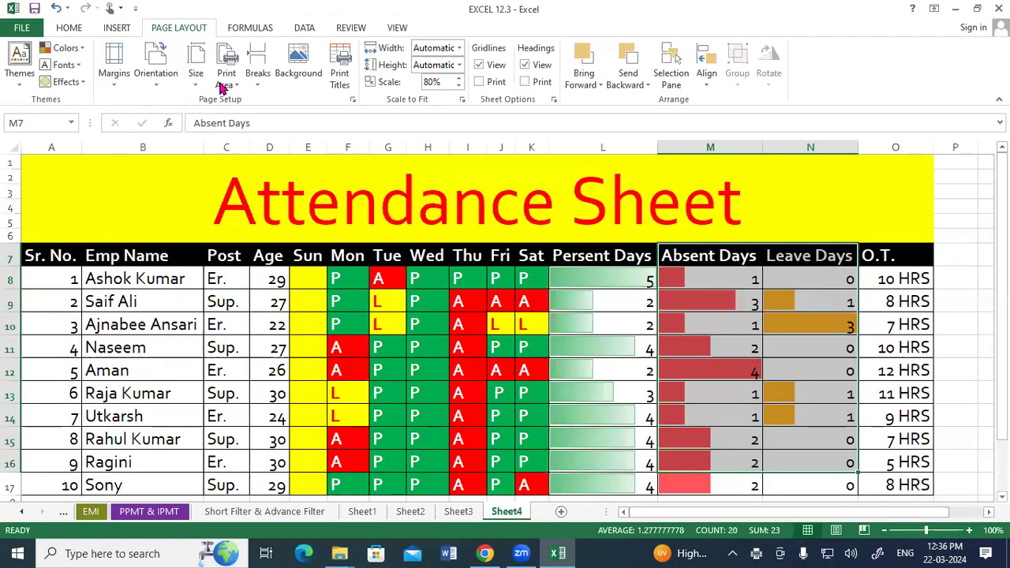
# - Set the paper size back to A4 and preview the printout
pyautogui.click(196, 75)
pyautogui.click(220, 305)
pyautogui.click(24, 30)
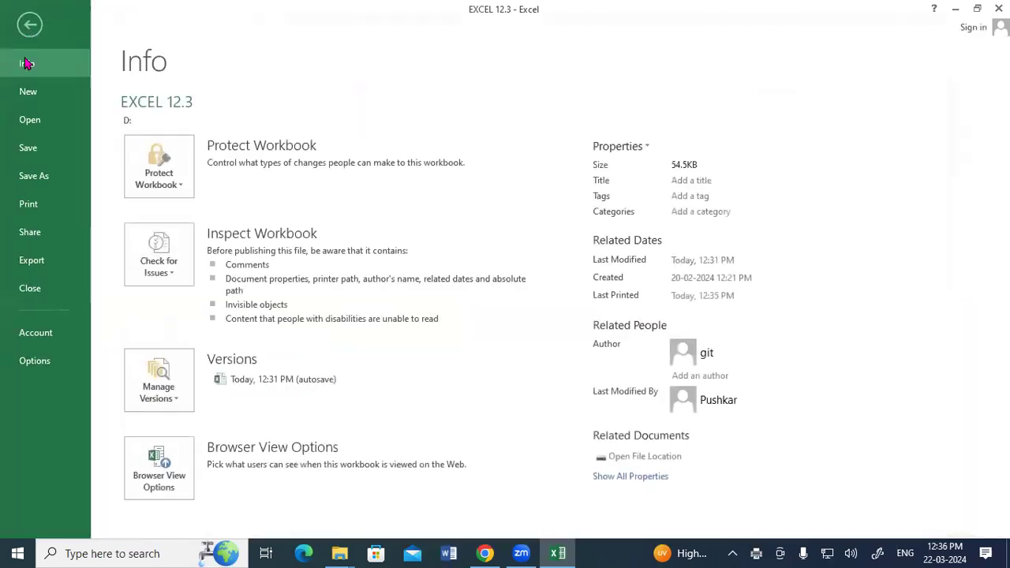
pyautogui.click(35, 204)
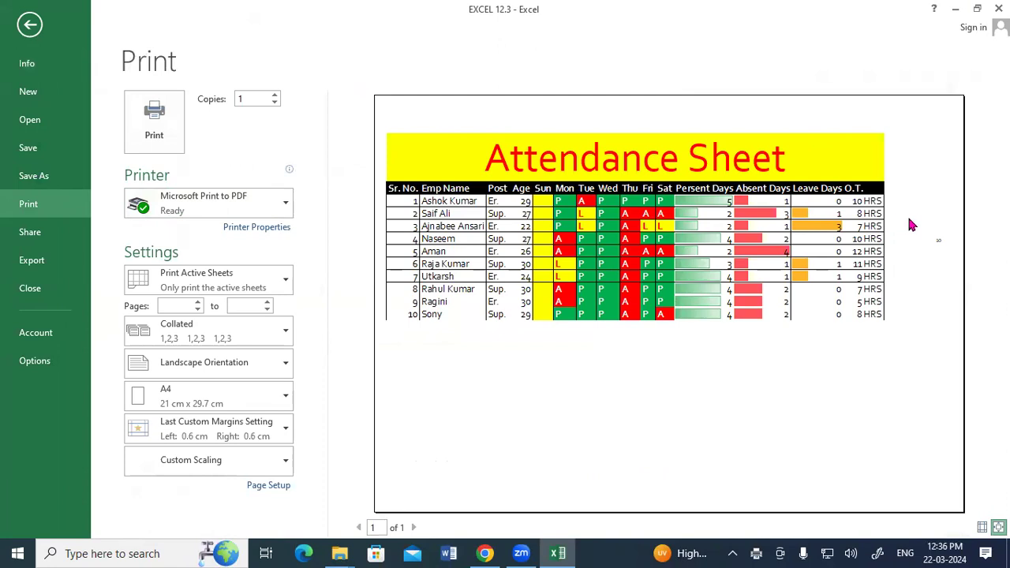
pyautogui.click(30, 25)
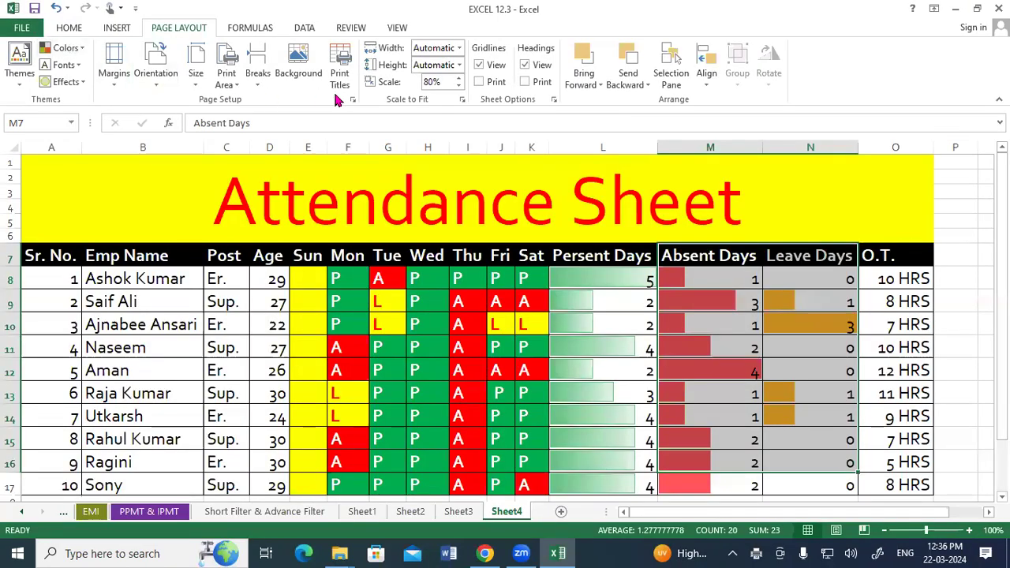
# - Raise the print scale from 85% to 90% and preview both printed pages
pyautogui.click(461, 79)
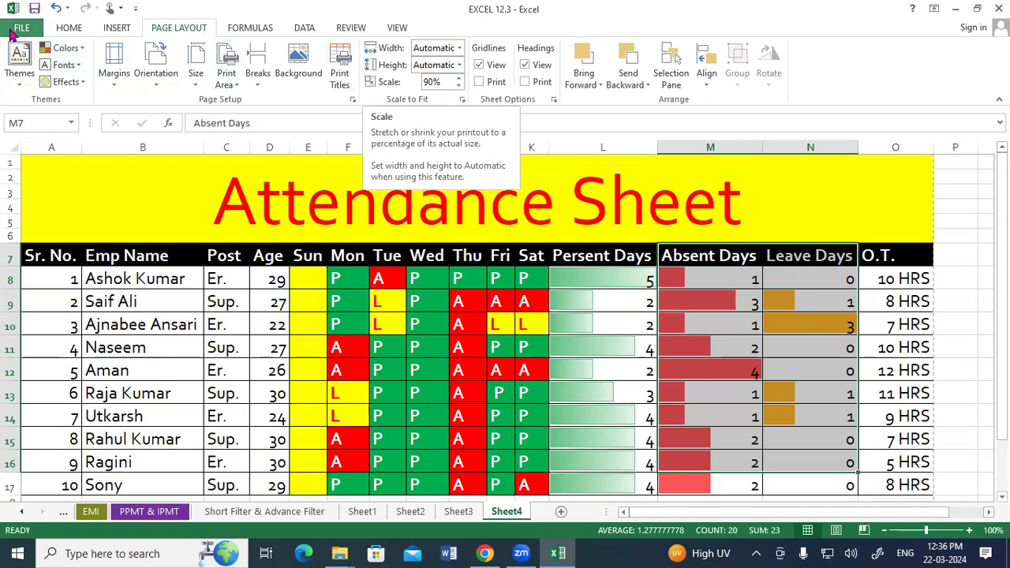
pyautogui.click(23, 27)
pyautogui.click(31, 205)
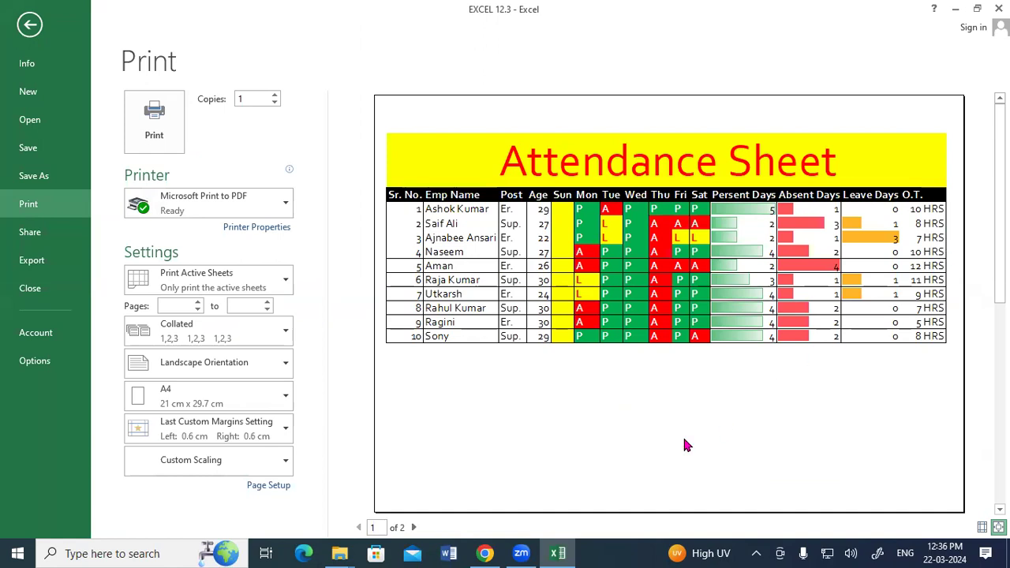
pyautogui.click(413, 526)
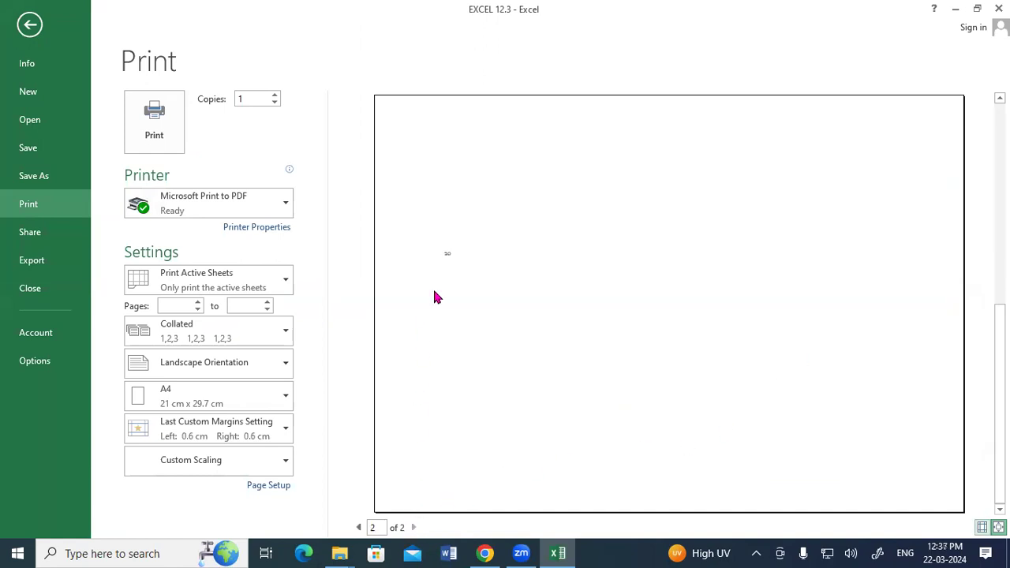
pyautogui.click(443, 260)
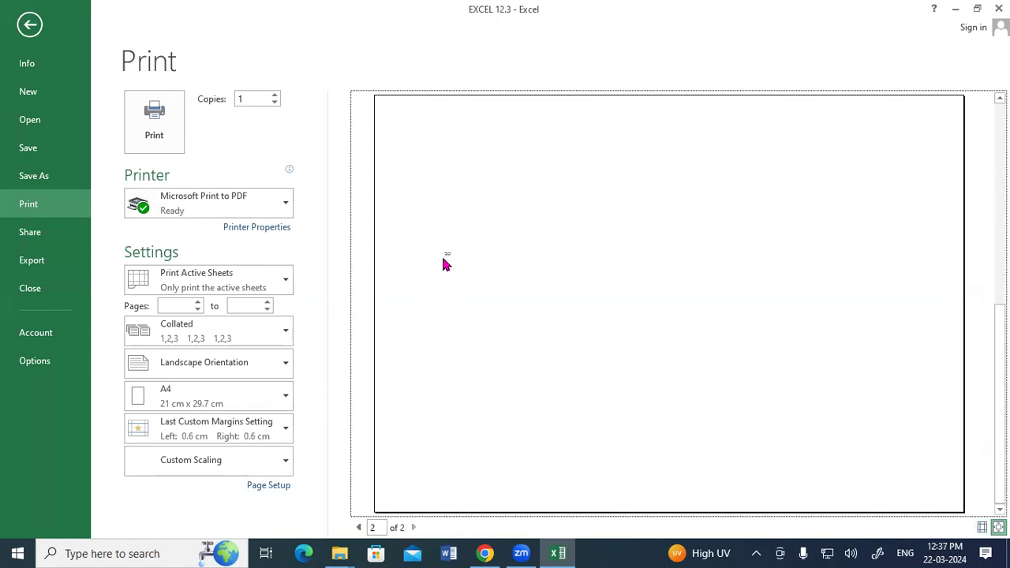
# - Select the stray 10 in cell R11, then recheck the preview as one landscape A4 page
pyautogui.click(36, 27)
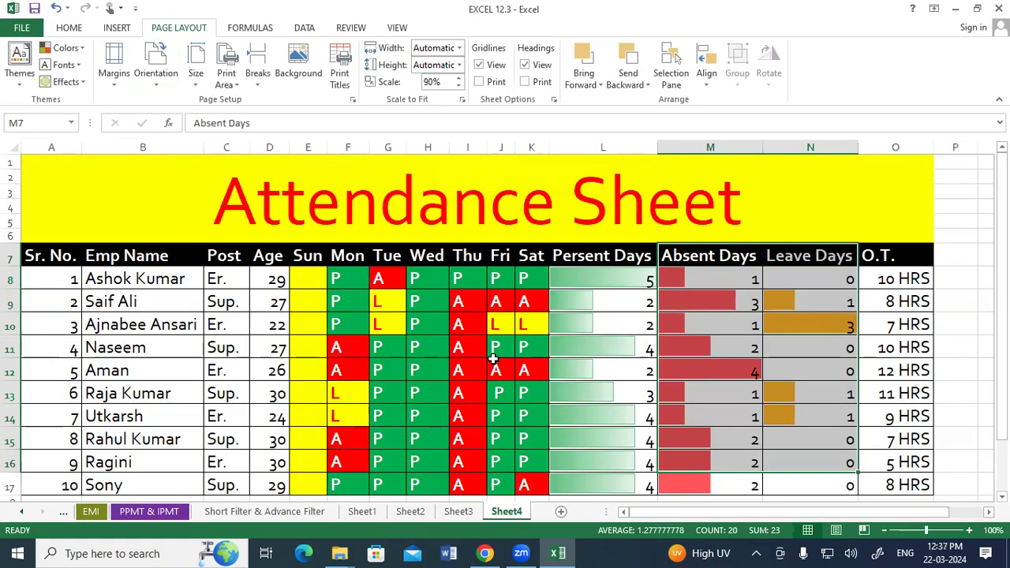
pyautogui.moveTo(695, 511); pyautogui.dragTo(726, 511)
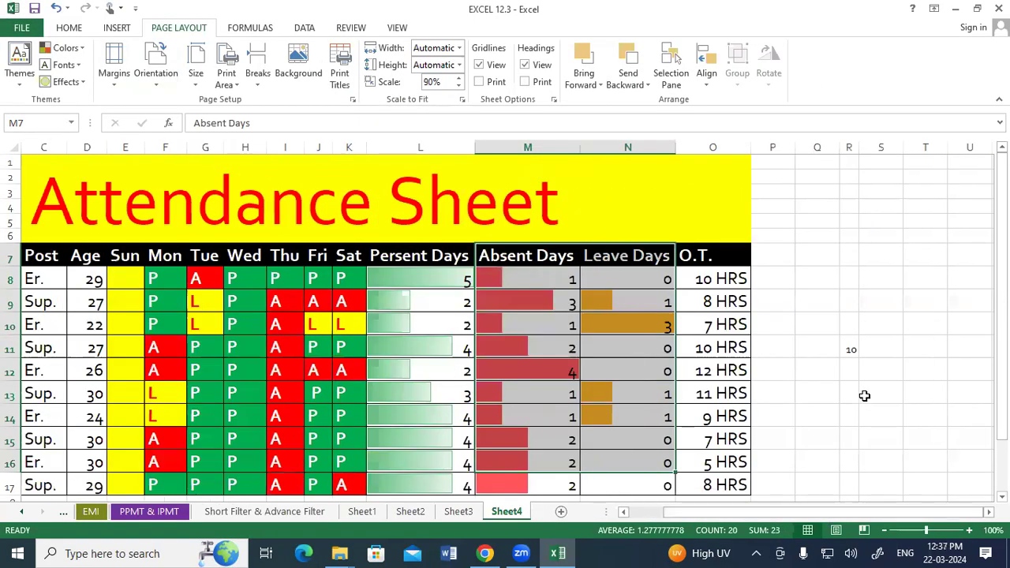
pyautogui.click(849, 347)
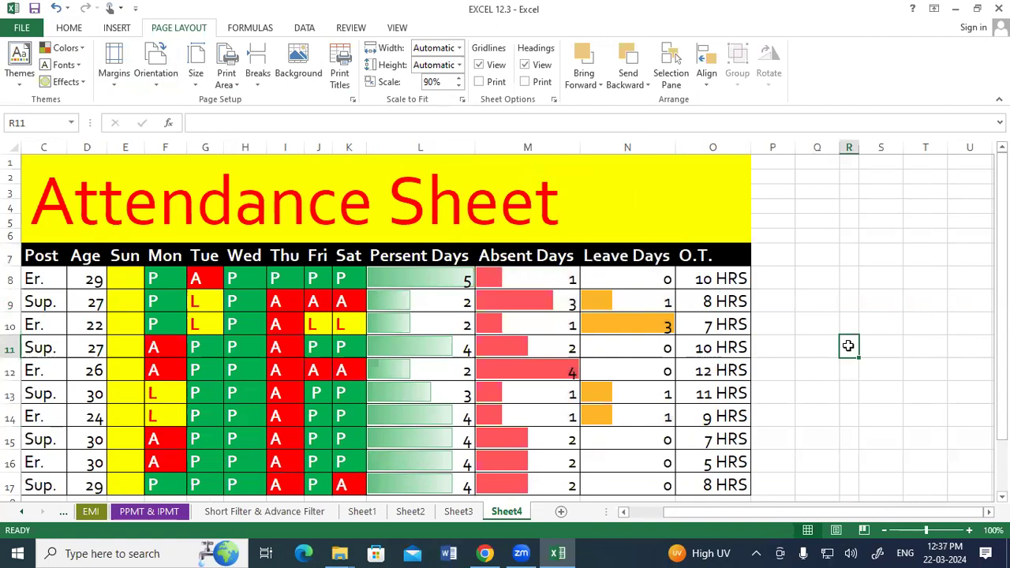
pyautogui.click(446, 345)
pyautogui.click(21, 28)
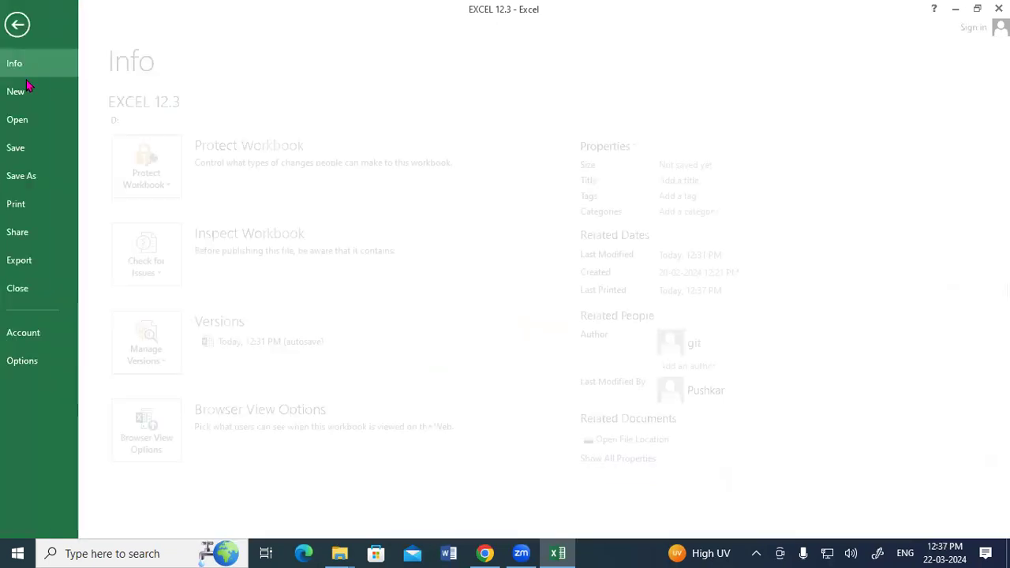
pyautogui.click(43, 207)
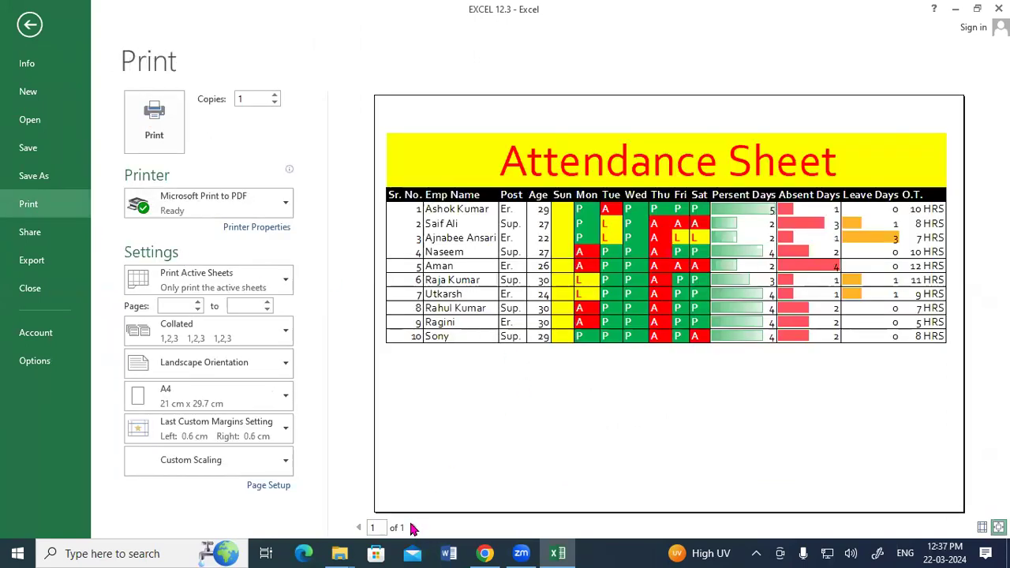
pyautogui.click(28, 27)
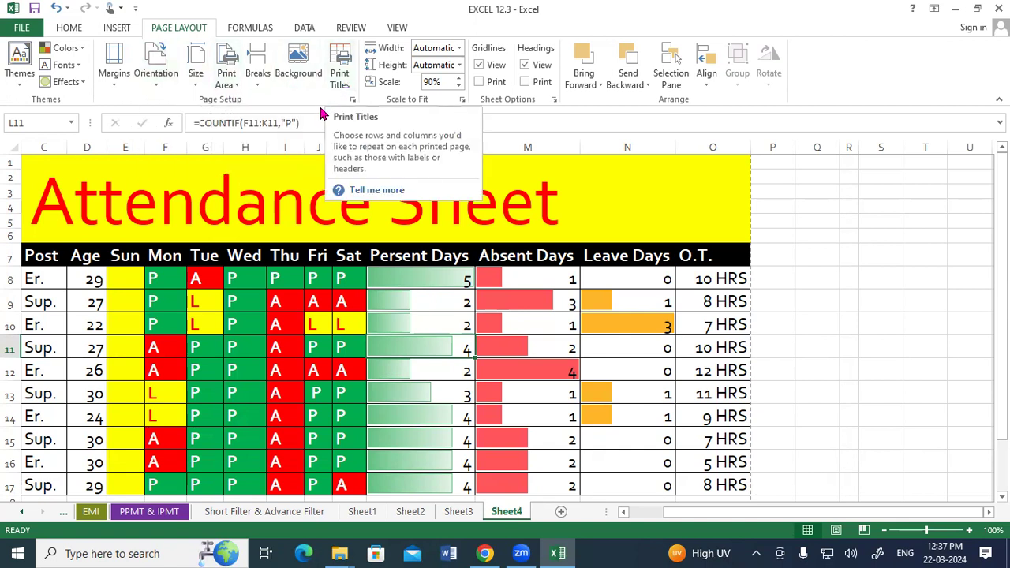
# - Insert the ROSE FLOWER123 picture from the Desktop as the sheet background
pyautogui.click(303, 71)
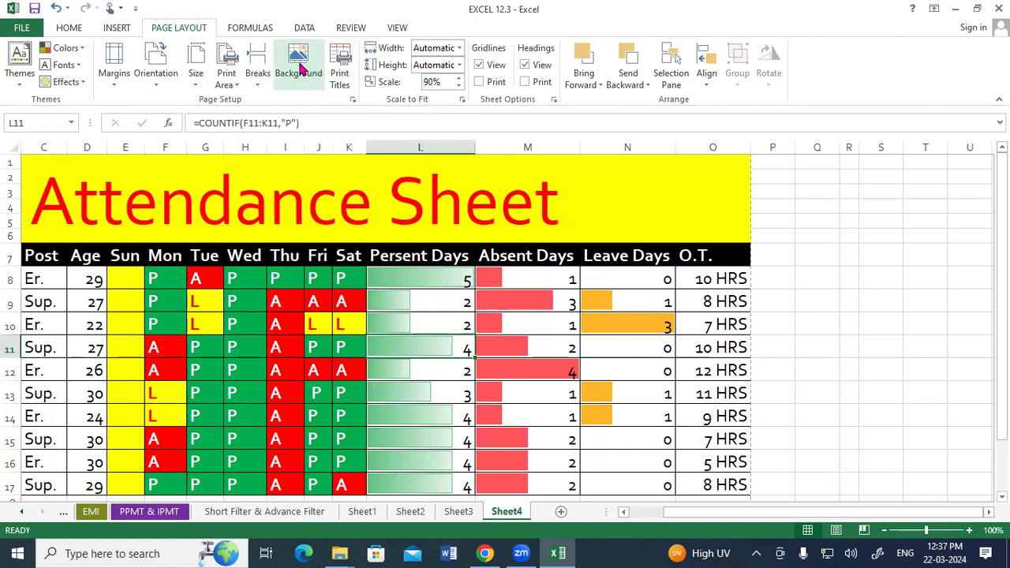
pyautogui.click(327, 281)
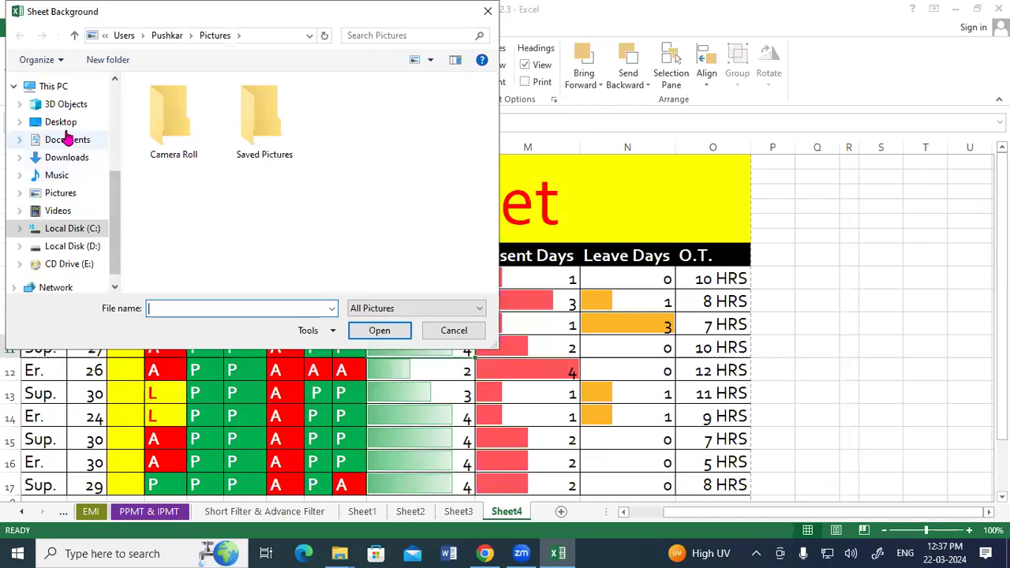
pyautogui.click(61, 122)
pyautogui.scroll(-1, 100, 140)
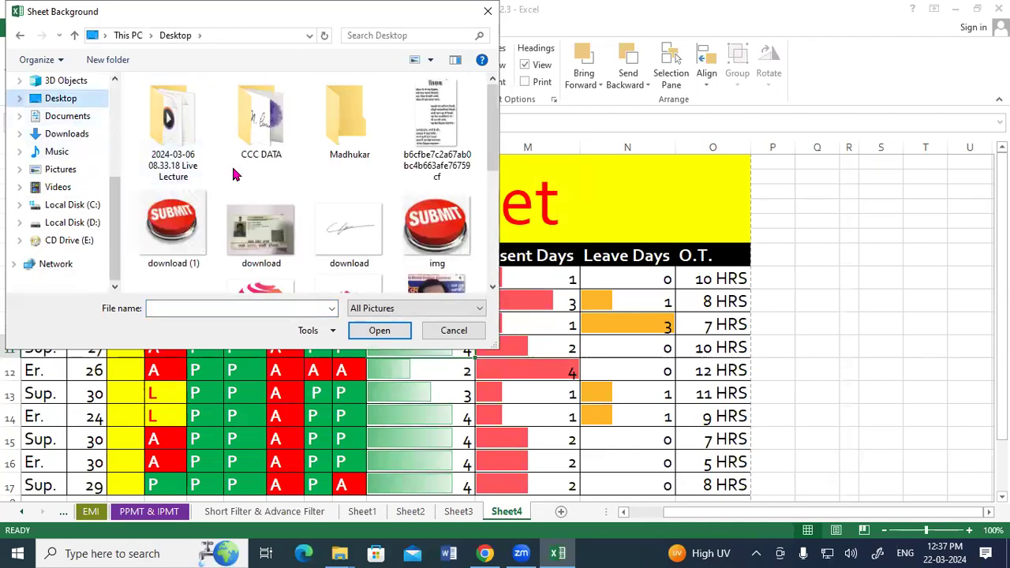
pyautogui.click(364, 257)
pyautogui.scroll(-3, 364, 258)
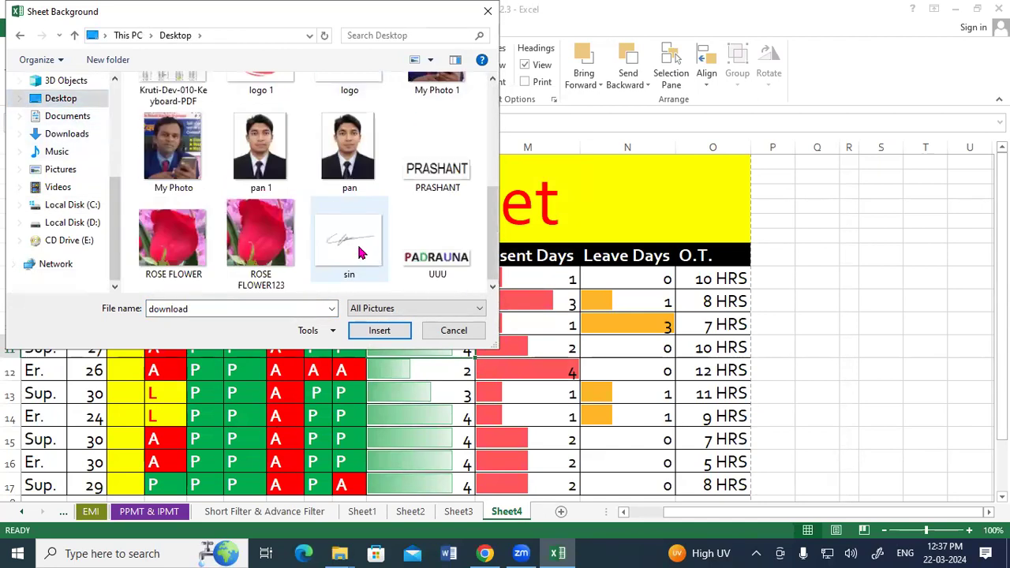
pyautogui.click(265, 240)
pyautogui.click(382, 330)
# - Scroll over the background, then select and deselect a block of attendance cells
pyautogui.scroll(-6, 449, 337)
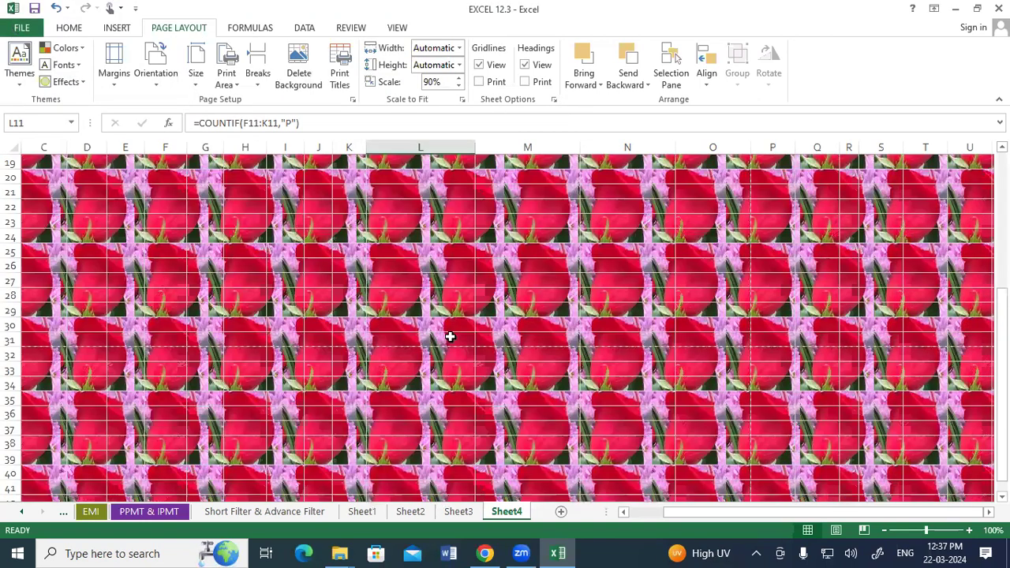
pyautogui.scroll(-10, 460, 339)
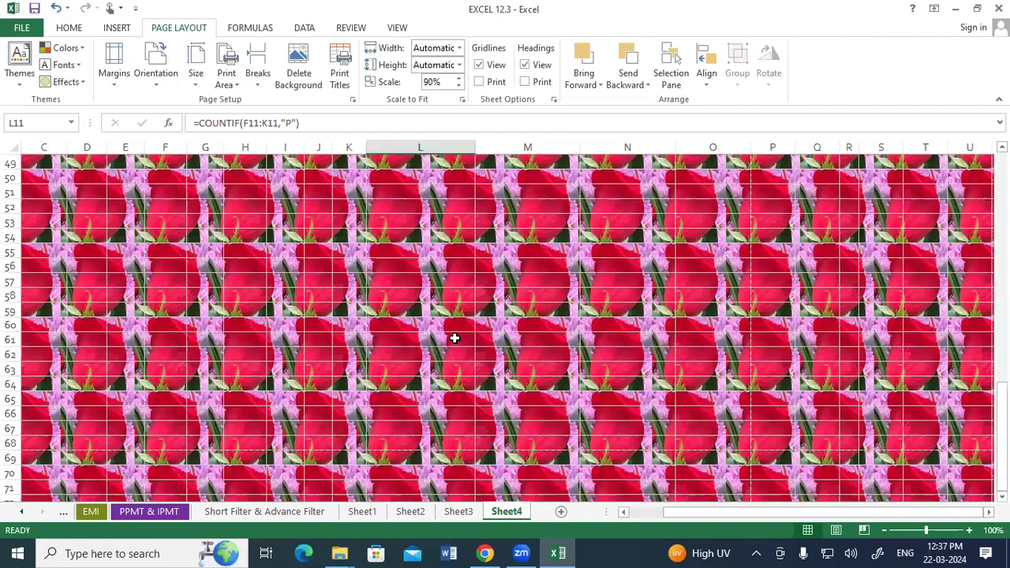
pyautogui.scroll(6, 455, 338)
pyautogui.scroll(8, 455, 338)
pyautogui.scroll(1, 455, 338)
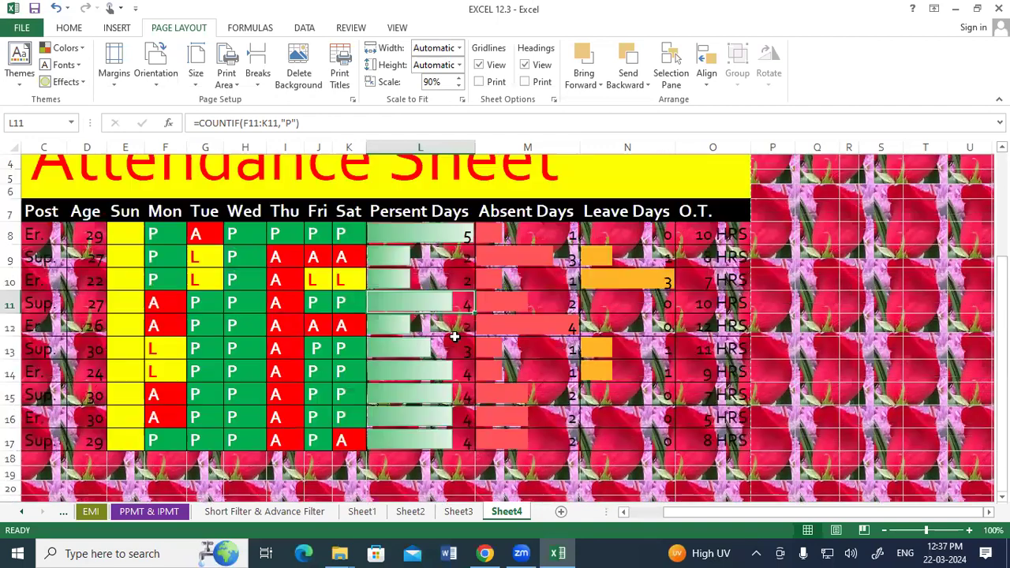
pyautogui.scroll(1, 455, 338)
pyautogui.moveTo(126, 278)
pyautogui.mouseDown()
pyautogui.moveTo(260, 347)
pyautogui.moveTo(407, 483)
pyautogui.mouseUp()
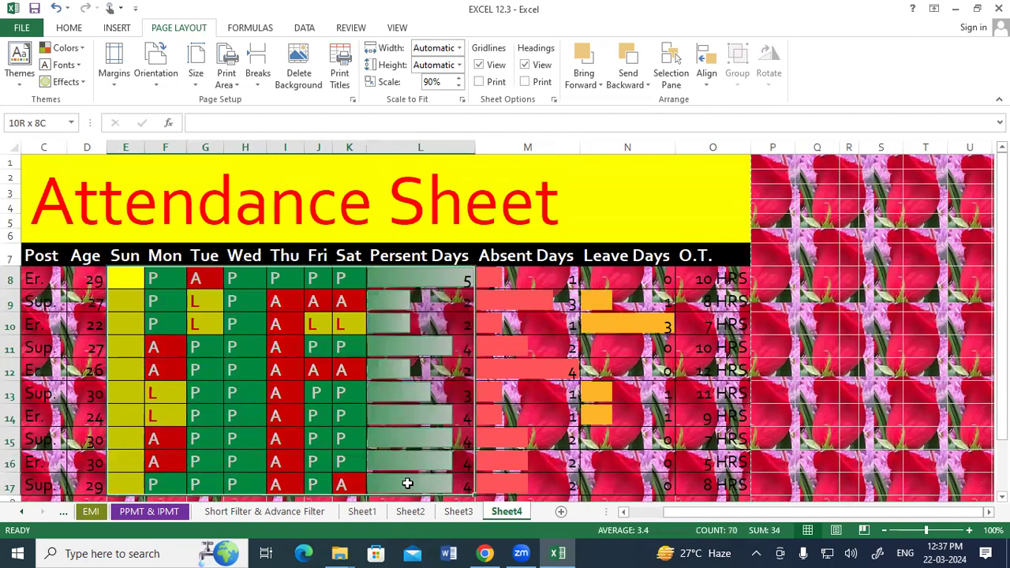
pyautogui.click(718, 383)
# - Select Q3:S13 and use Delete Background to remove the rose picture
pyautogui.click(709, 300)
pyautogui.moveTo(817, 260); pyautogui.dragTo(817, 193)
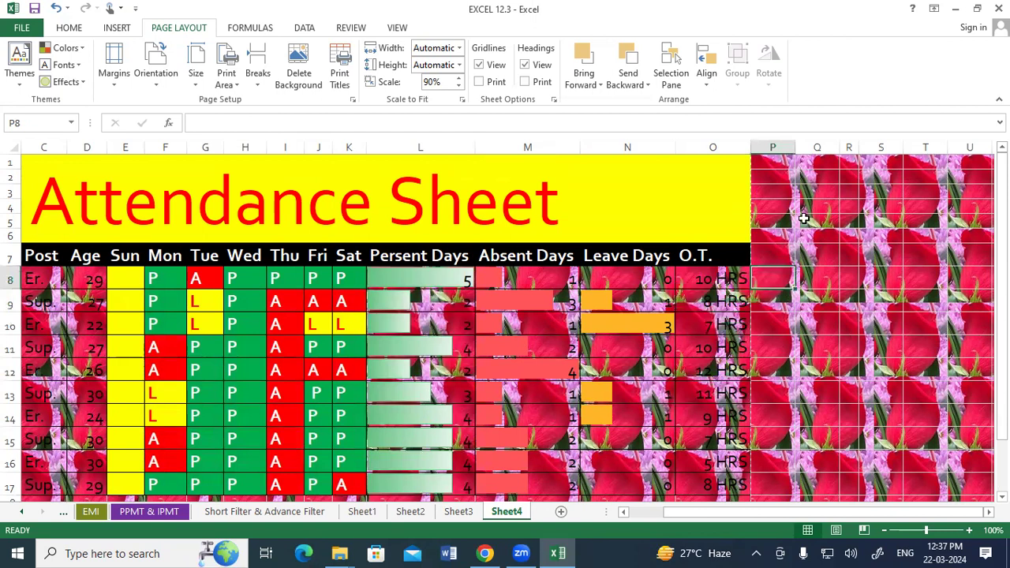
pyautogui.moveTo(835, 326); pyautogui.dragTo(874, 395)
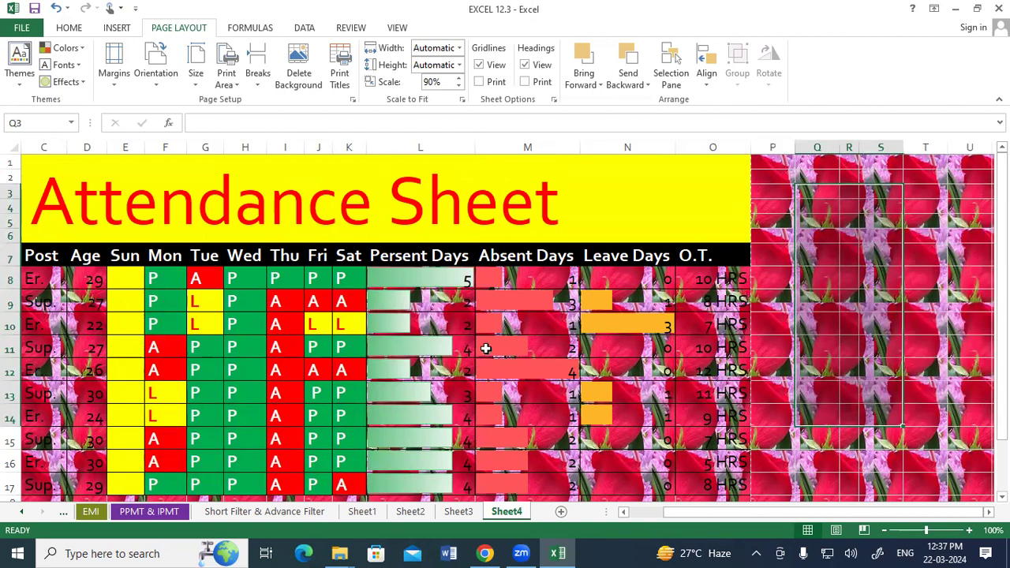
pyautogui.click(299, 71)
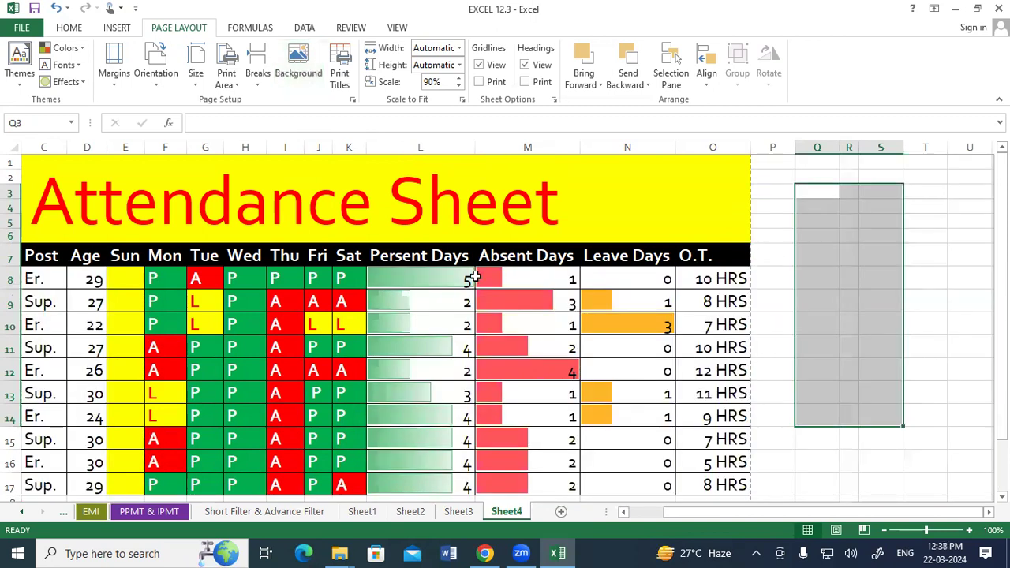
pyautogui.click(785, 349)
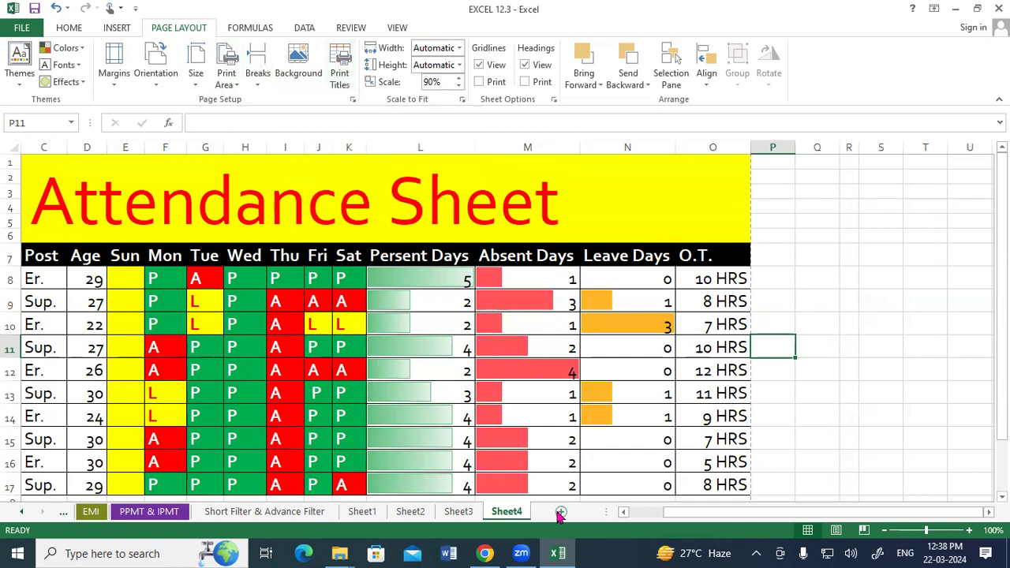
# - Copy the A31:I41 sales table from the Short Filter & Advance Filter sheet
pyautogui.click(363, 511)
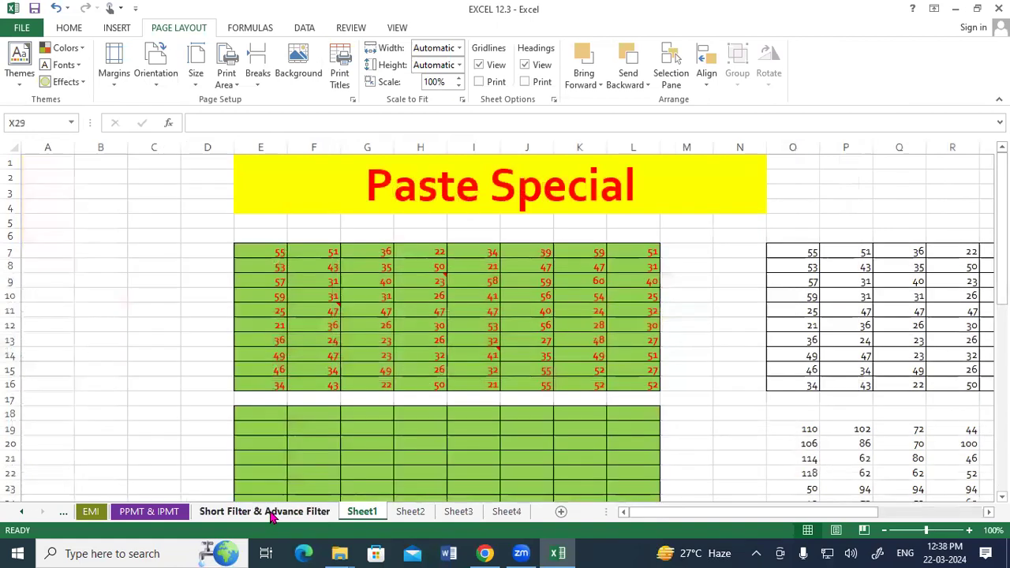
pyautogui.click(270, 511)
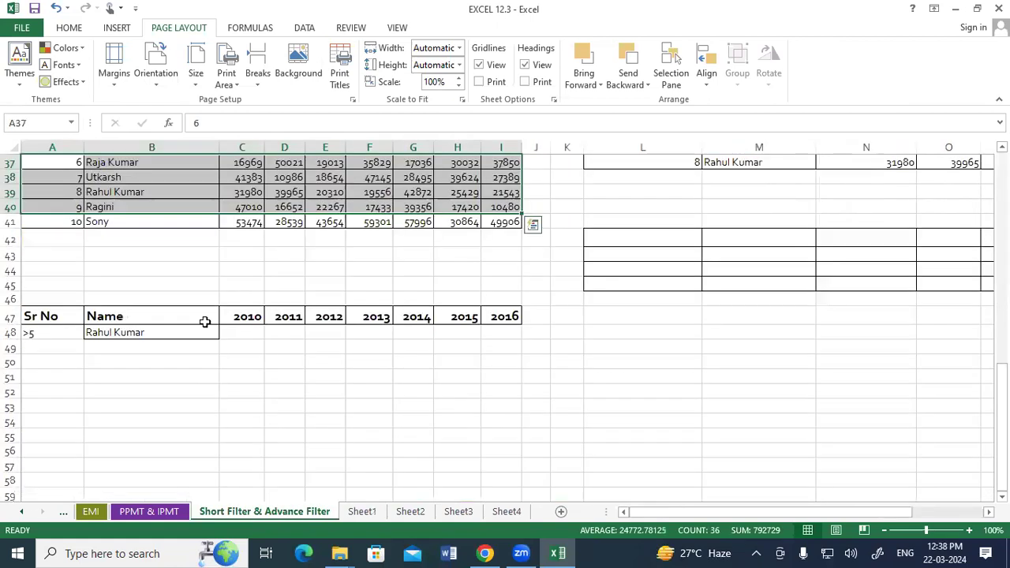
pyautogui.scroll(7, 206, 322)
pyautogui.scroll(-1, 206, 322)
pyautogui.scroll(-2, 206, 322)
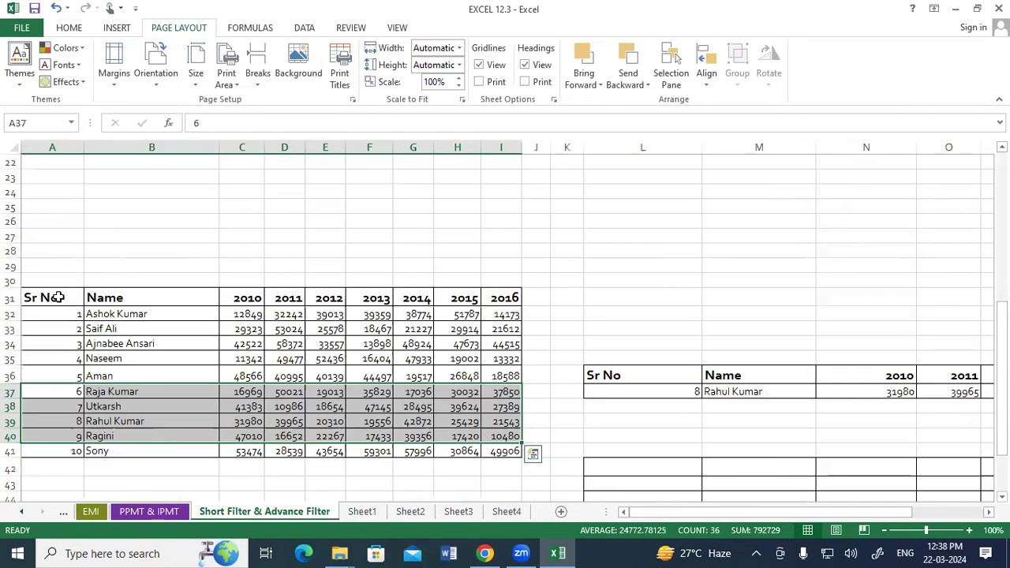
pyautogui.moveTo(40, 298); pyautogui.dragTo(493, 447)
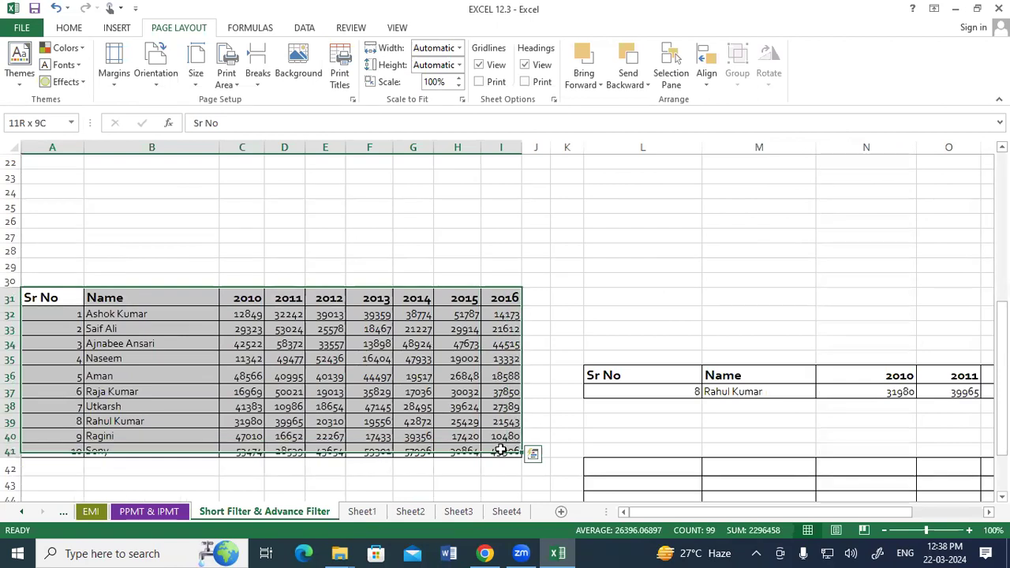
pyautogui.rightClick(343, 376)
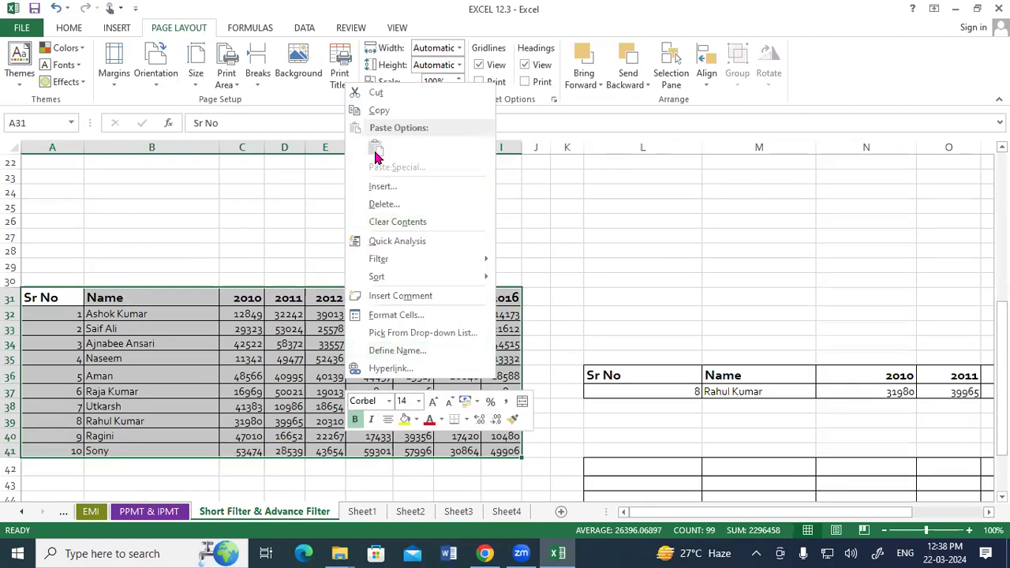
pyautogui.click(379, 111)
# - Add a new Sheet5, paste the table at A1, and browse the Page Layout themes
pyautogui.click(507, 511)
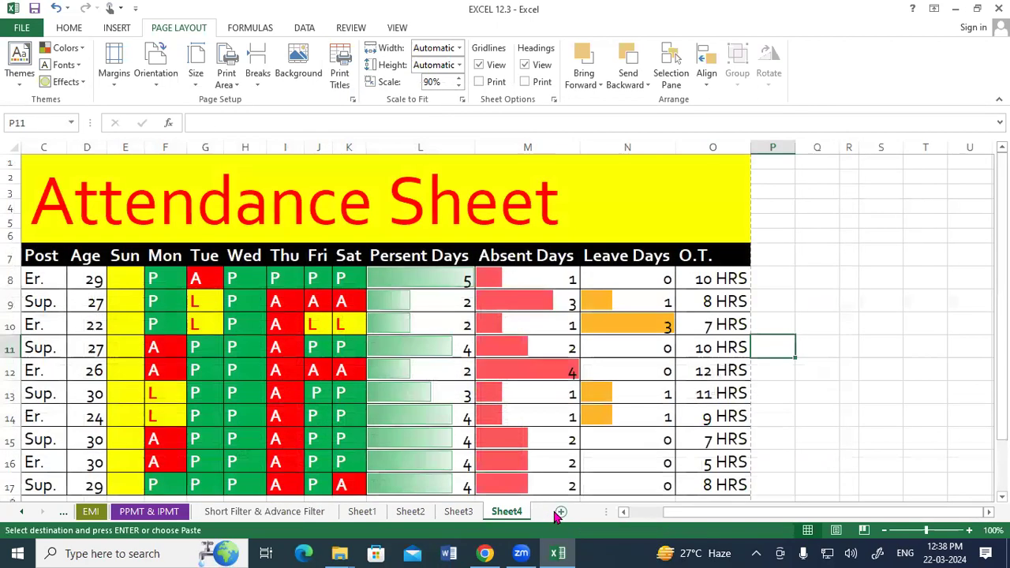
pyautogui.click(560, 512)
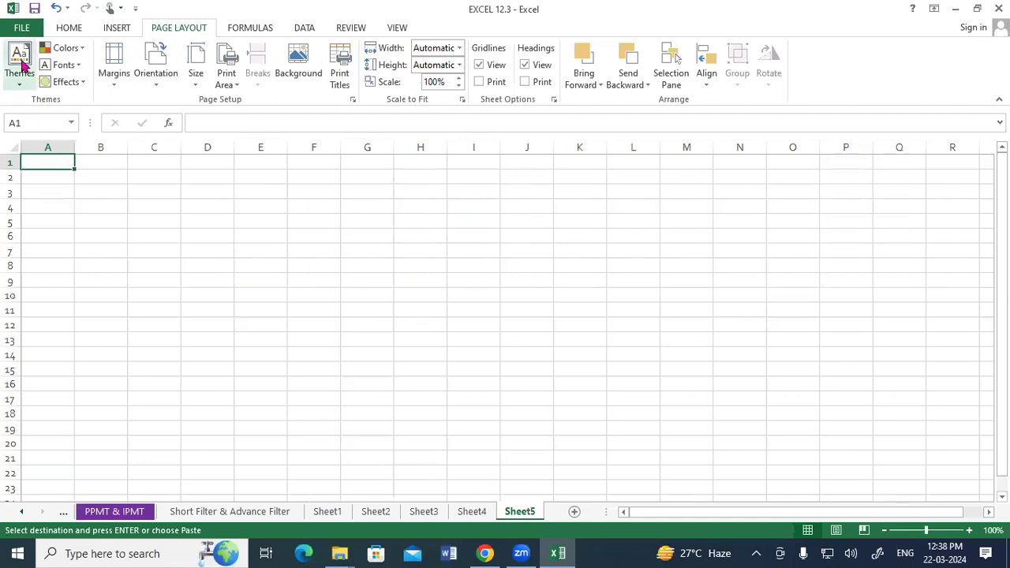
pyautogui.click(71, 27)
pyautogui.click(18, 59)
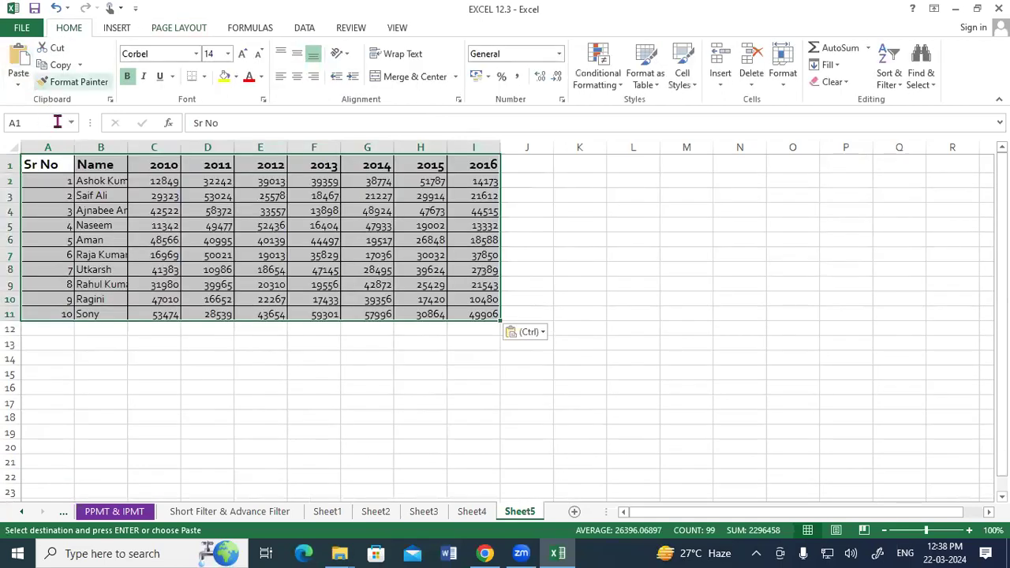
pyautogui.click(114, 29)
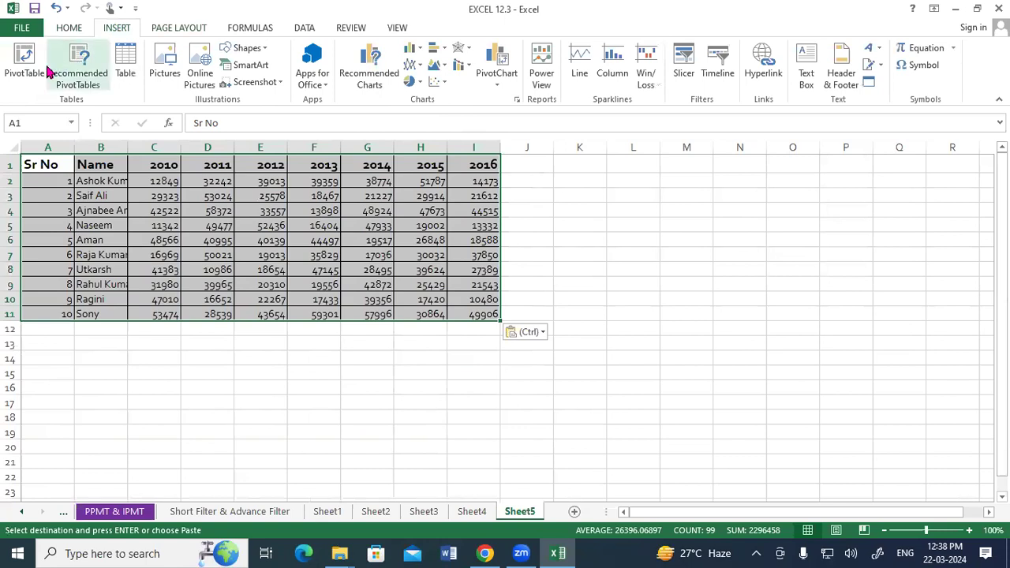
pyautogui.click(168, 30)
pyautogui.click(19, 67)
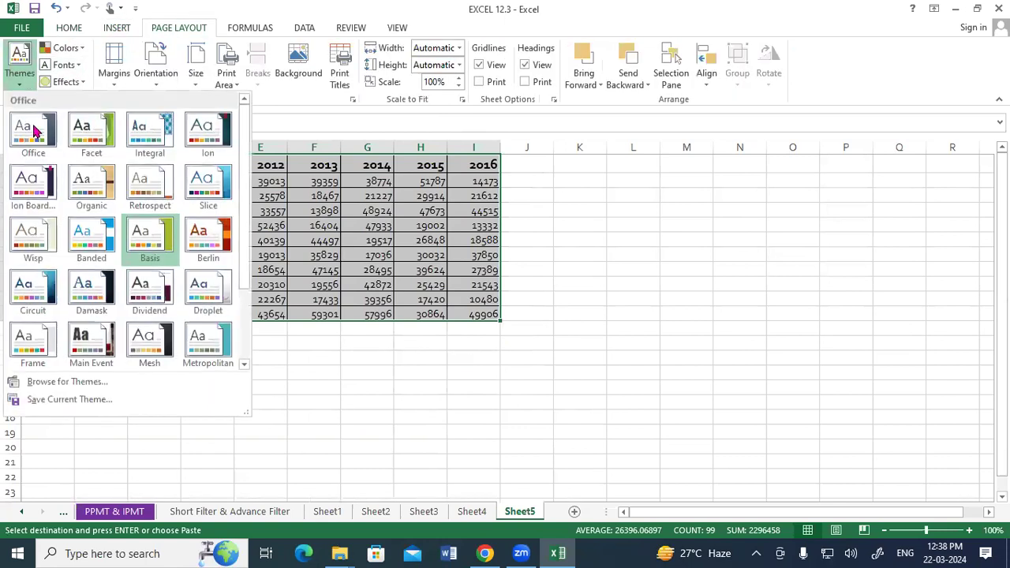
pyautogui.click(34, 138)
# - Auto-fit columns A–I to their contents
pyautogui.click(148, 365)
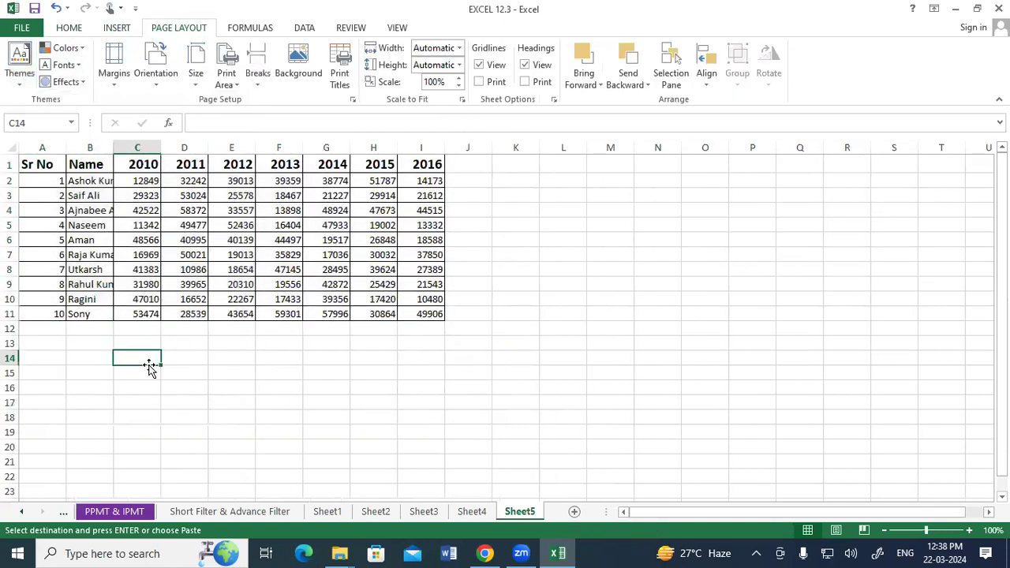
pyautogui.moveTo(42, 148); pyautogui.dragTo(450, 145)
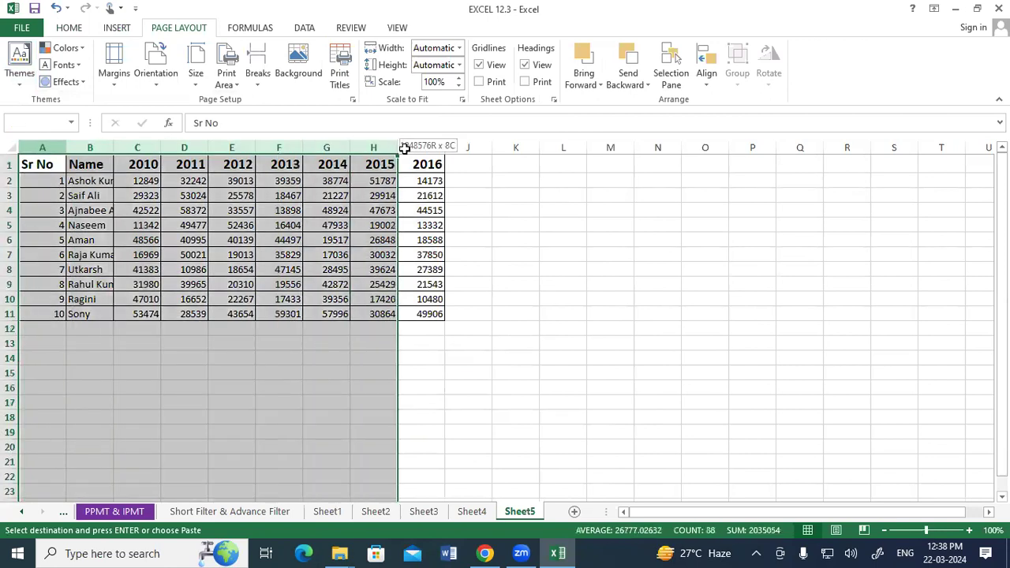
pyautogui.doubleClick(445, 146)
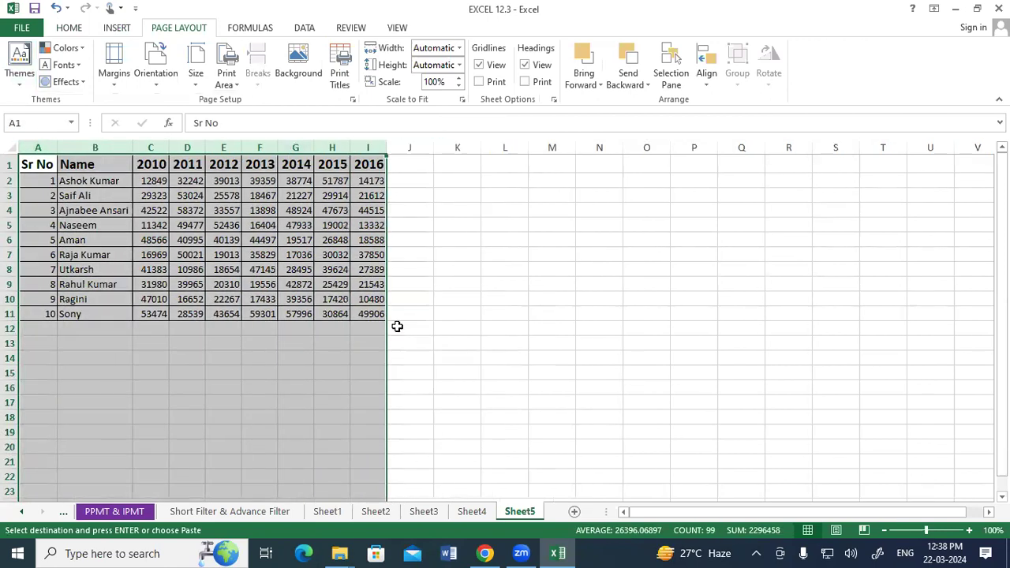
pyautogui.click(329, 372)
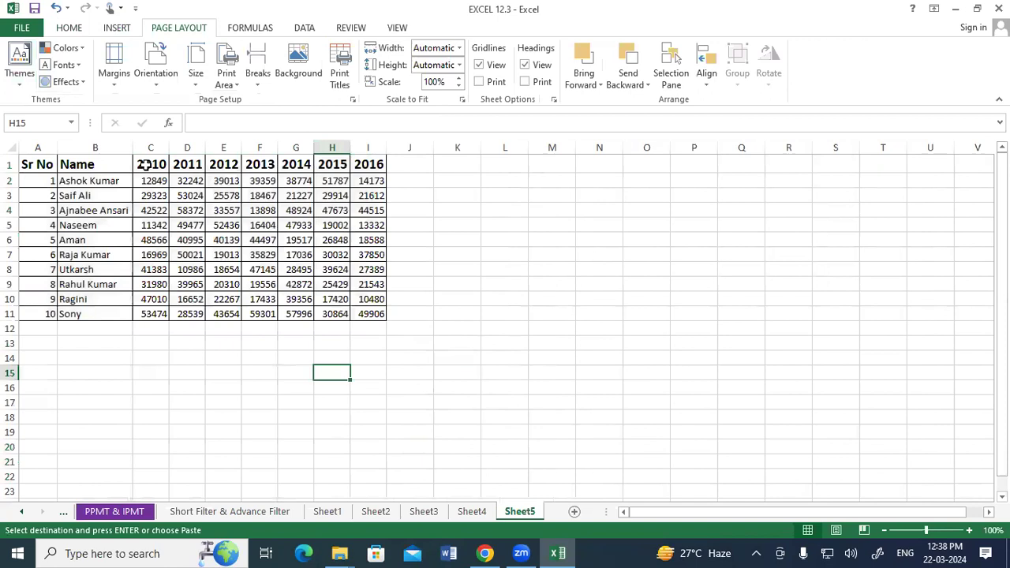
# - Fill 2017–2021 year headers and trend-projected sales values through column N
pyautogui.click(401, 162)
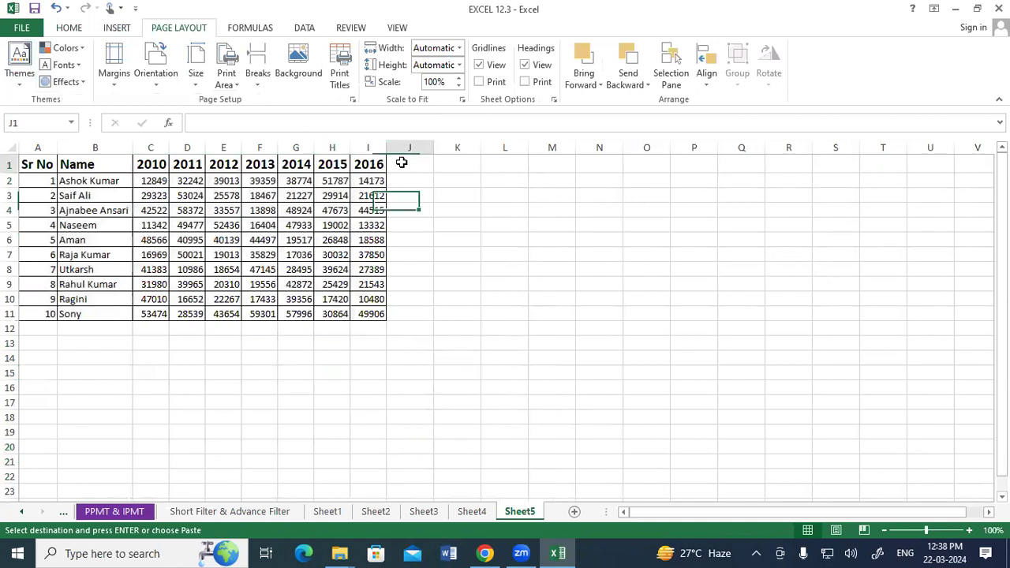
pyautogui.moveTo(322, 163); pyautogui.dragTo(644, 180)
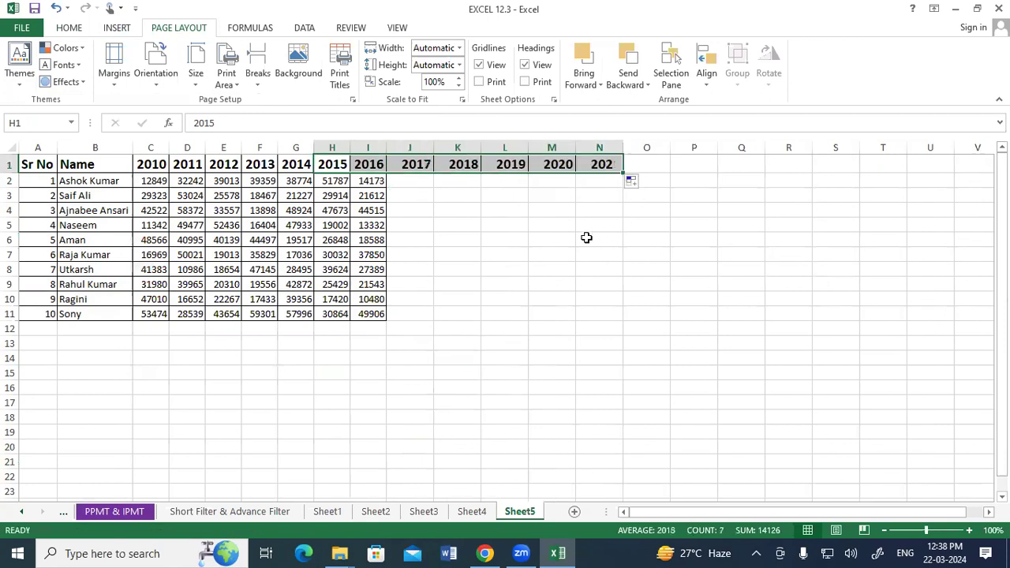
pyautogui.click(587, 238)
pyautogui.moveTo(150, 181); pyautogui.dragTo(385, 316)
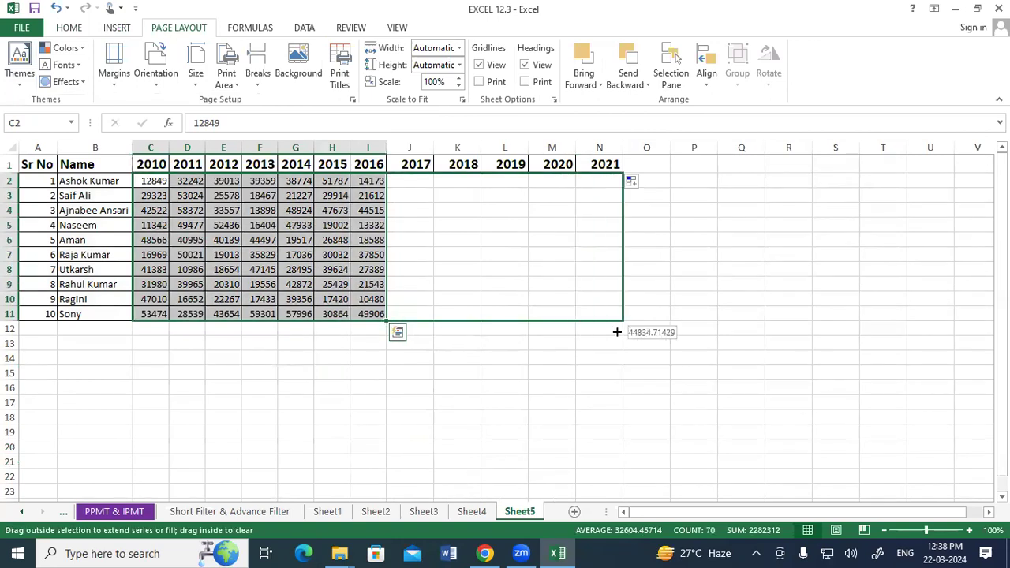
pyautogui.moveTo(386, 318); pyautogui.dragTo(614, 330)
pyautogui.click(443, 357)
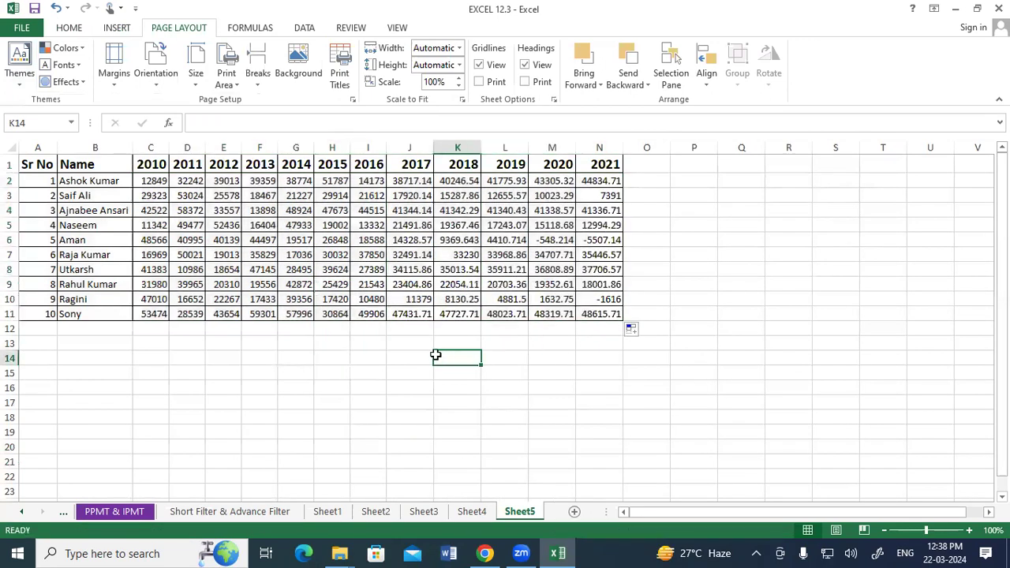
pyautogui.moveTo(47, 164); pyautogui.dragTo(604, 312)
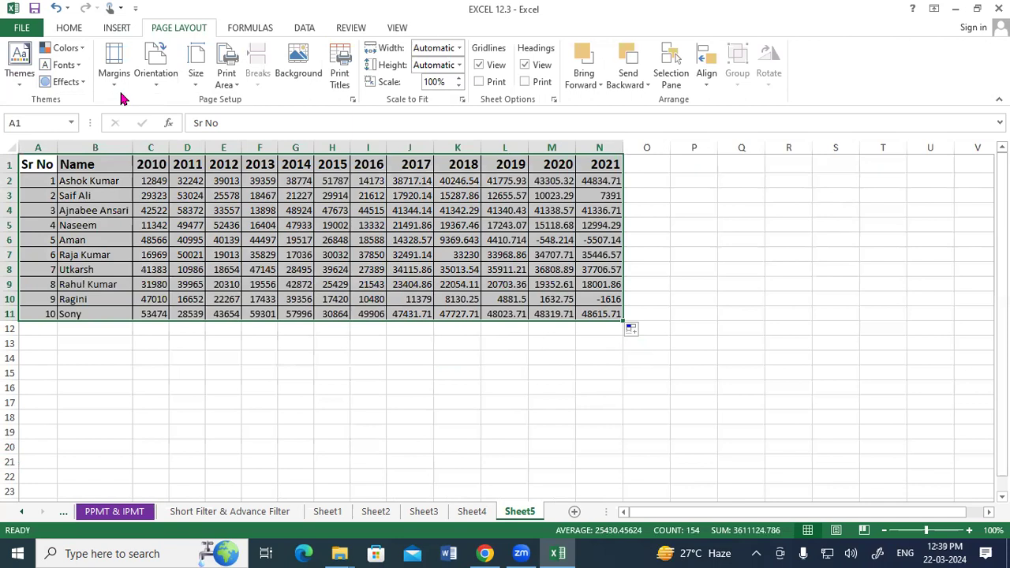
# - Enter 1 and 2 in F16:F17 and fill the series down to 7 in F22
pyautogui.click(194, 239)
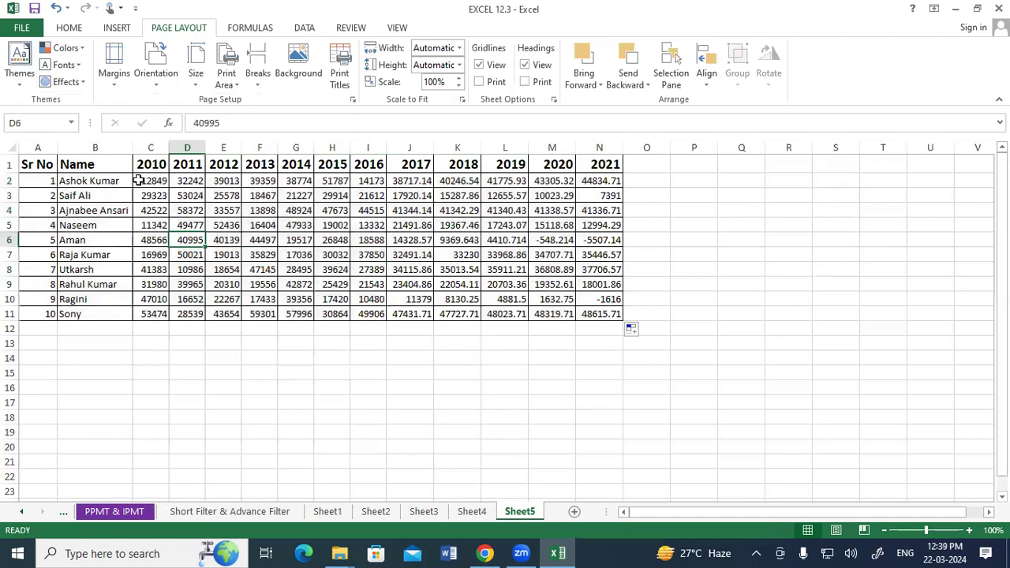
pyautogui.click(261, 383)
pyautogui.write('1')
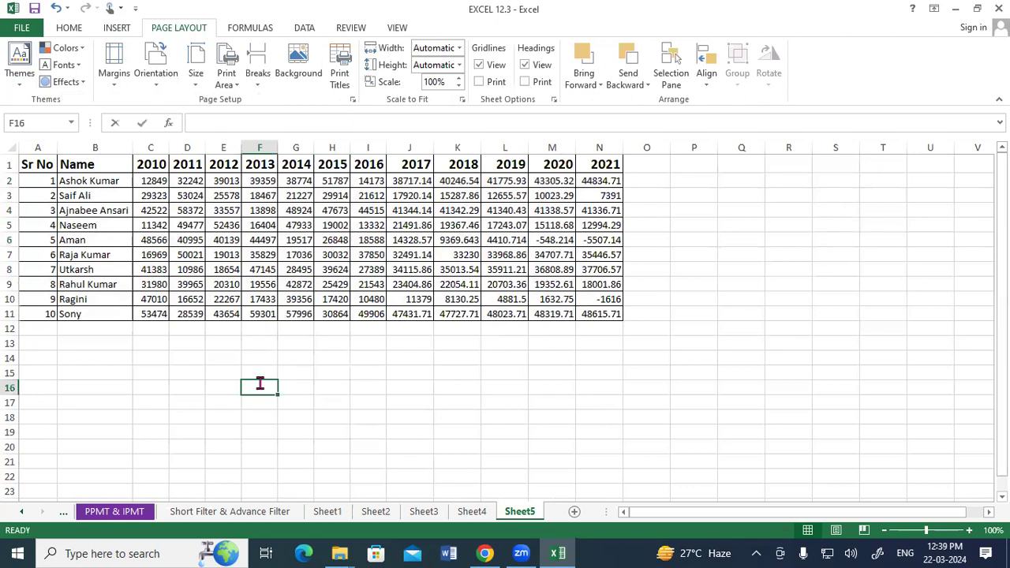
pyautogui.press('Return')
pyautogui.write('2')
pyautogui.press('Return')
pyautogui.moveTo(258, 391); pyautogui.dragTo(280, 478)
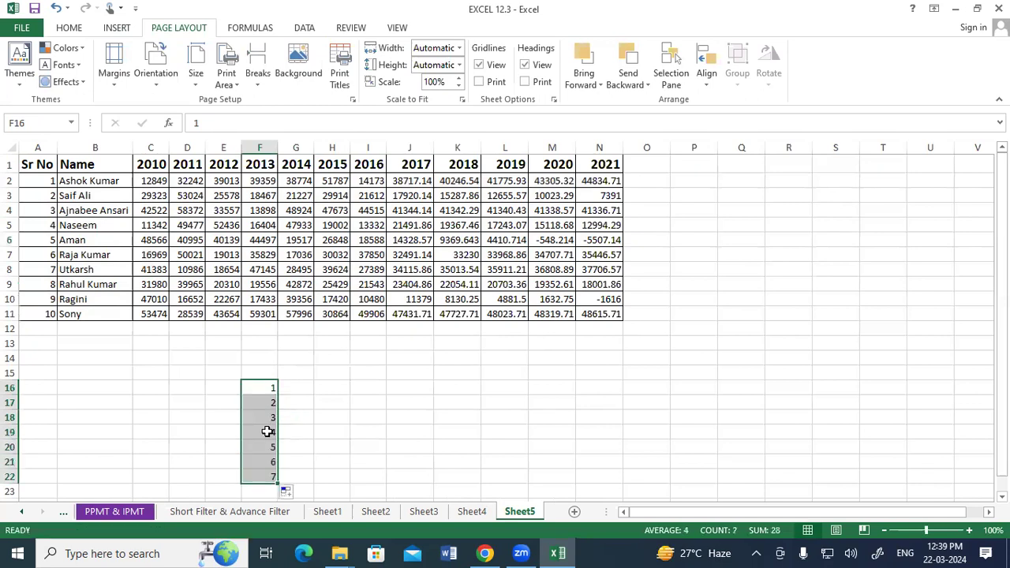
# - Enter 2 and 1 in H14:H15 and fill the descending series down to -6 in H22
pyautogui.click(324, 358)
pyautogui.write('2')
pyautogui.press('Return')
pyautogui.write('1')
pyautogui.press('Return')
pyautogui.moveTo(324, 358)
pyautogui.mouseDown()
pyautogui.moveTo(337, 373)
pyautogui.moveTo(347, 477)
pyautogui.mouseUp()
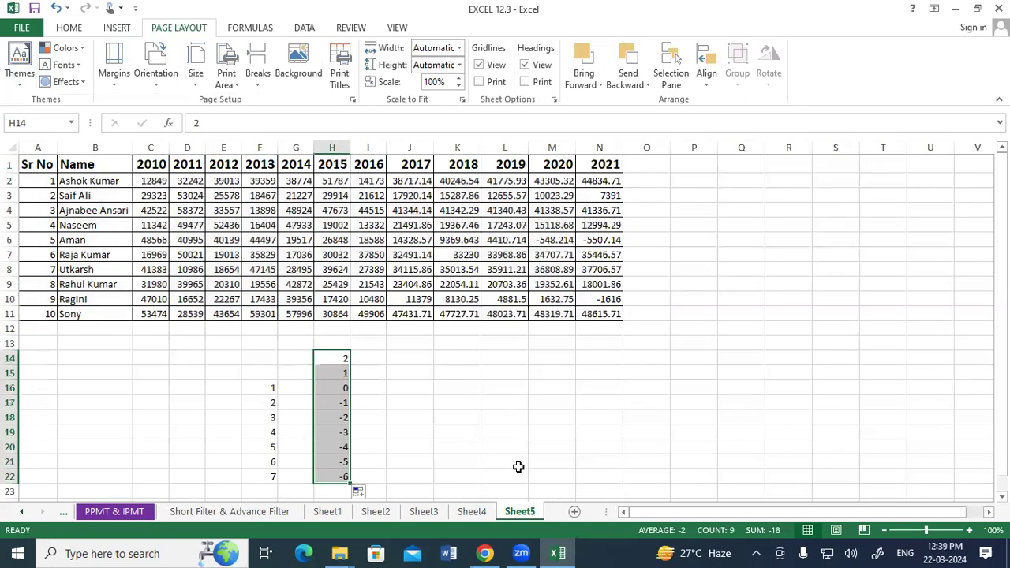
# - Check the 2010 and 2011 values, then select the 2017–2021 forecast figures
pyautogui.click(156, 177)
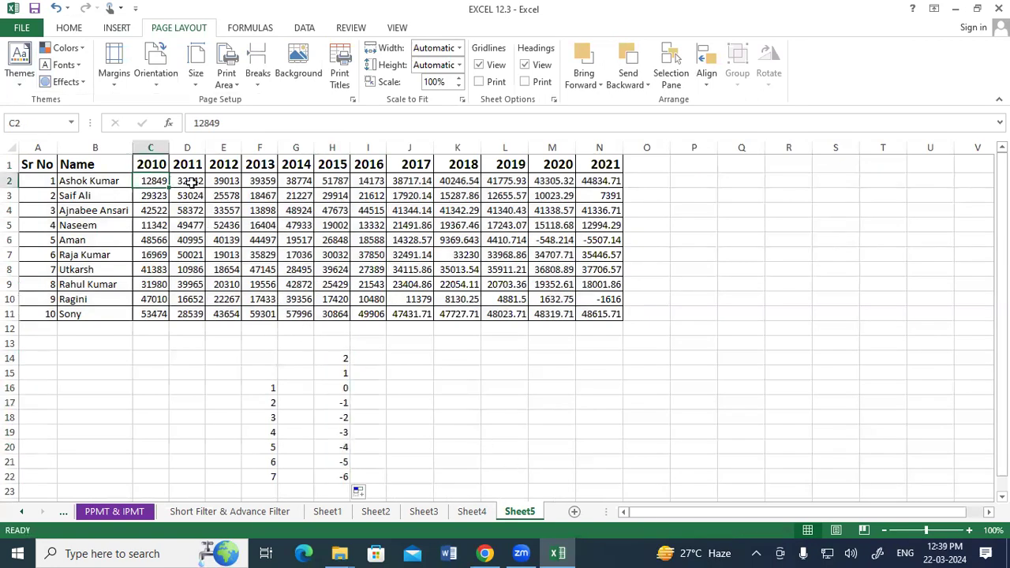
pyautogui.click(192, 181)
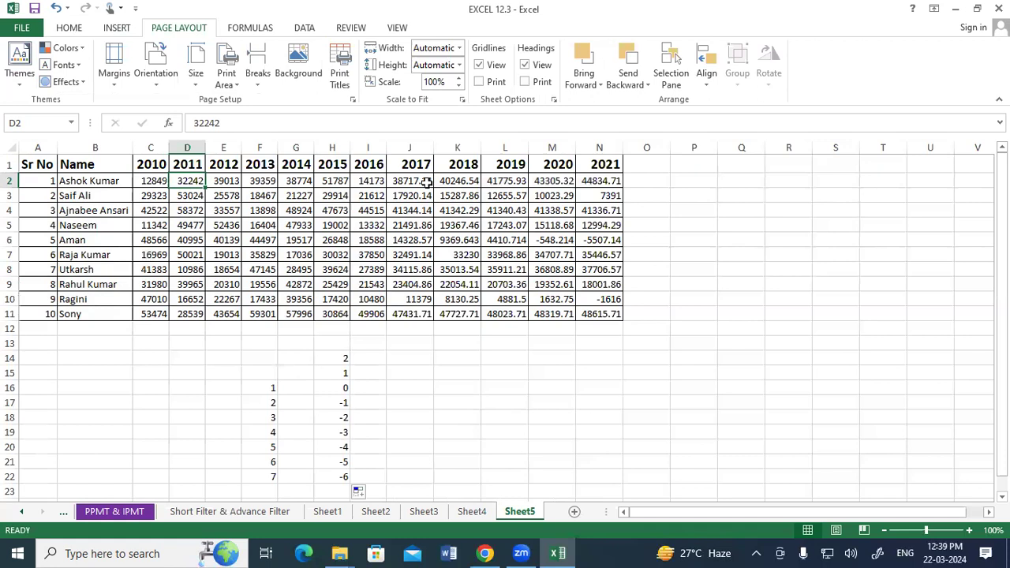
pyautogui.moveTo(388, 182)
pyautogui.mouseDown()
pyautogui.moveTo(562, 300)
pyautogui.moveTo(600, 314)
pyautogui.mouseUp()
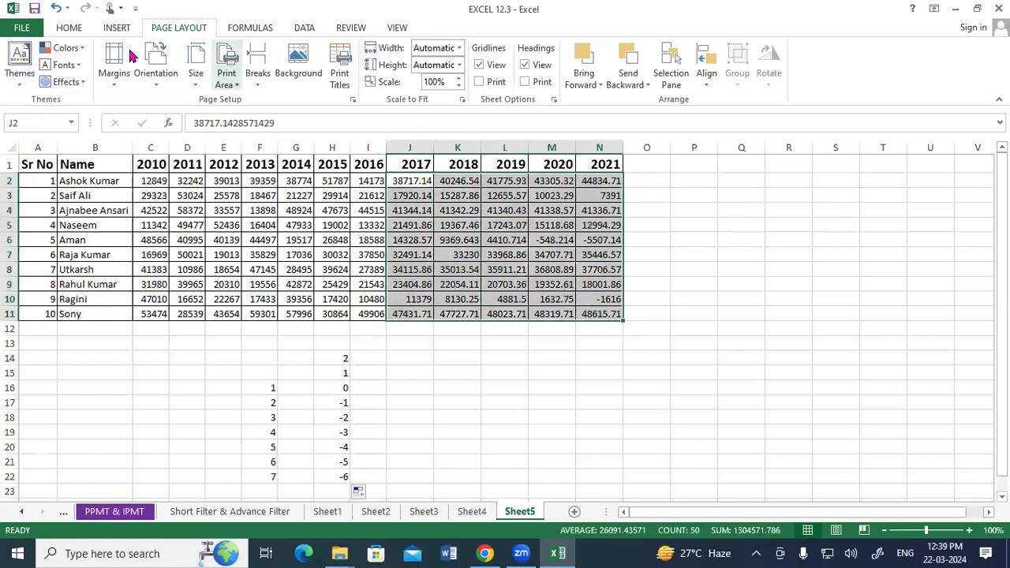
# - Decrease the decimals so the 2017–2021 forecast figures show as whole numbers
pyautogui.click(82, 30)
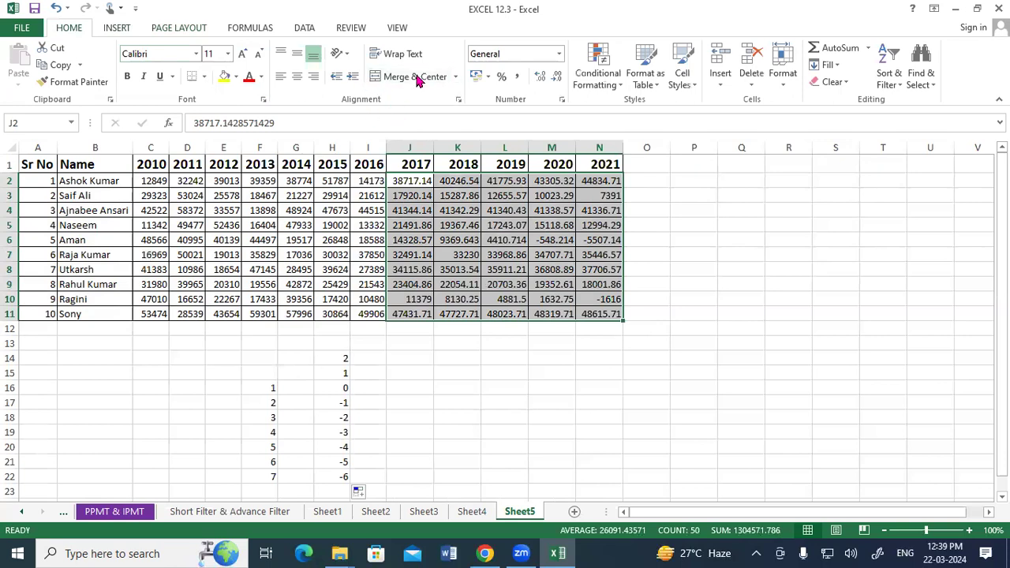
pyautogui.click(557, 76)
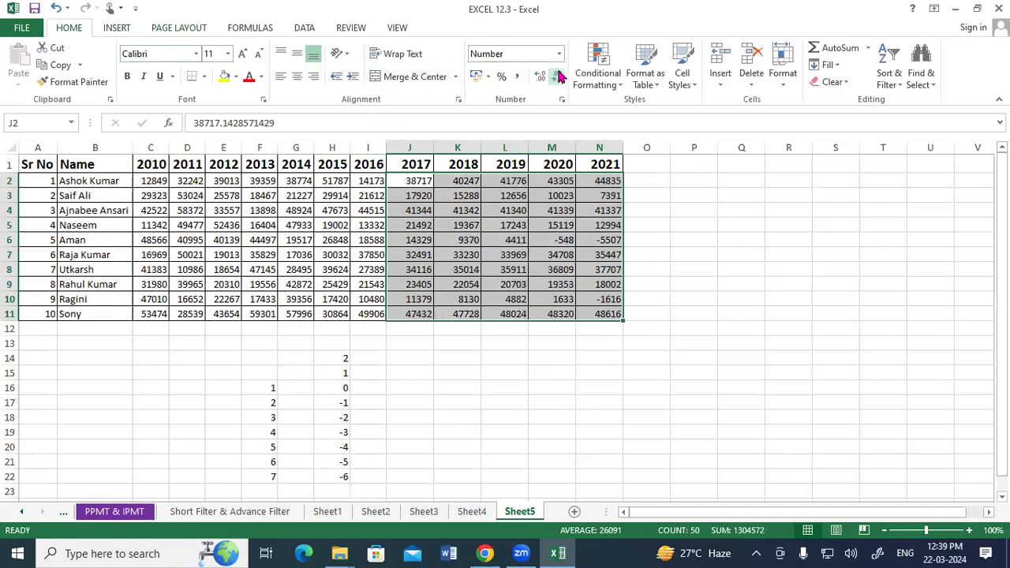
pyautogui.click(649, 240)
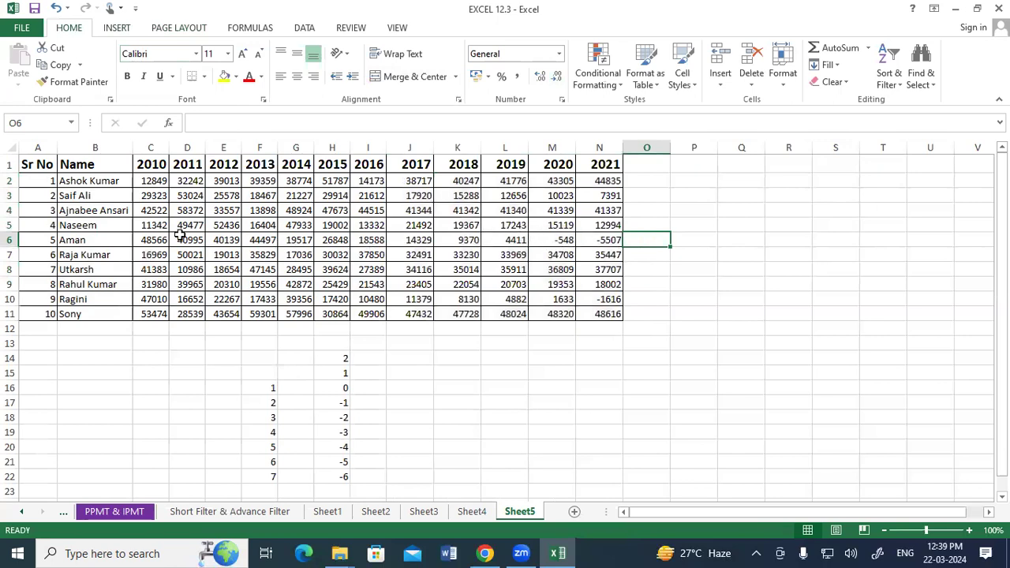
# - Review one salesperson's row 6 values from 2010 through the 2021 forecast
pyautogui.click(146, 242)
pyautogui.click(188, 240)
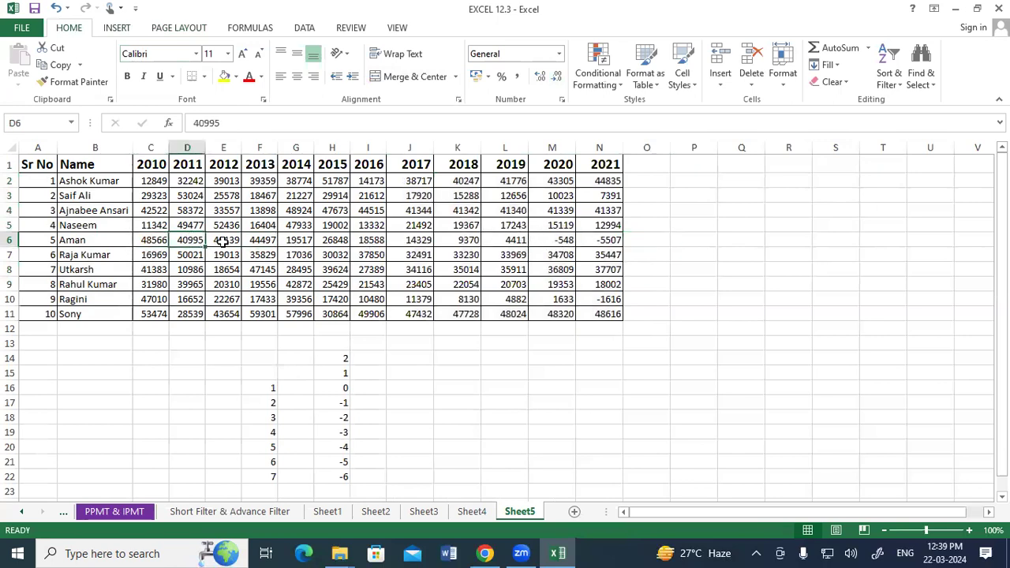
pyautogui.click(225, 242)
pyautogui.click(298, 240)
pyautogui.click(333, 240)
pyautogui.click(368, 240)
pyautogui.moveTo(412, 240); pyautogui.dragTo(465, 237)
pyautogui.click(466, 239)
pyautogui.click(511, 240)
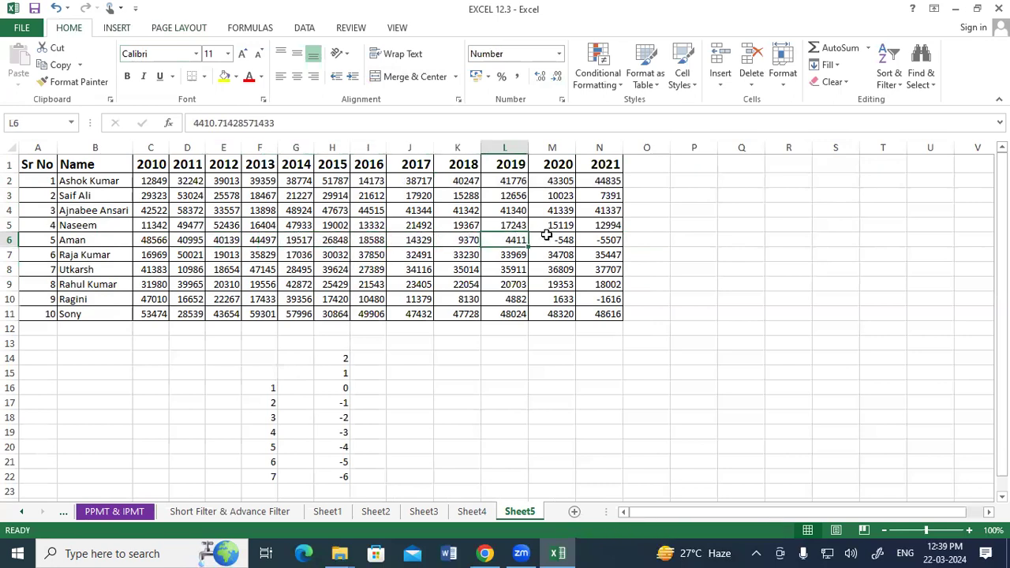
pyautogui.click(552, 240)
pyautogui.click(600, 240)
# - Clear the practice number series from E13:J23 below the table
pyautogui.click(341, 359)
pyautogui.click(336, 373)
pyautogui.click(336, 417)
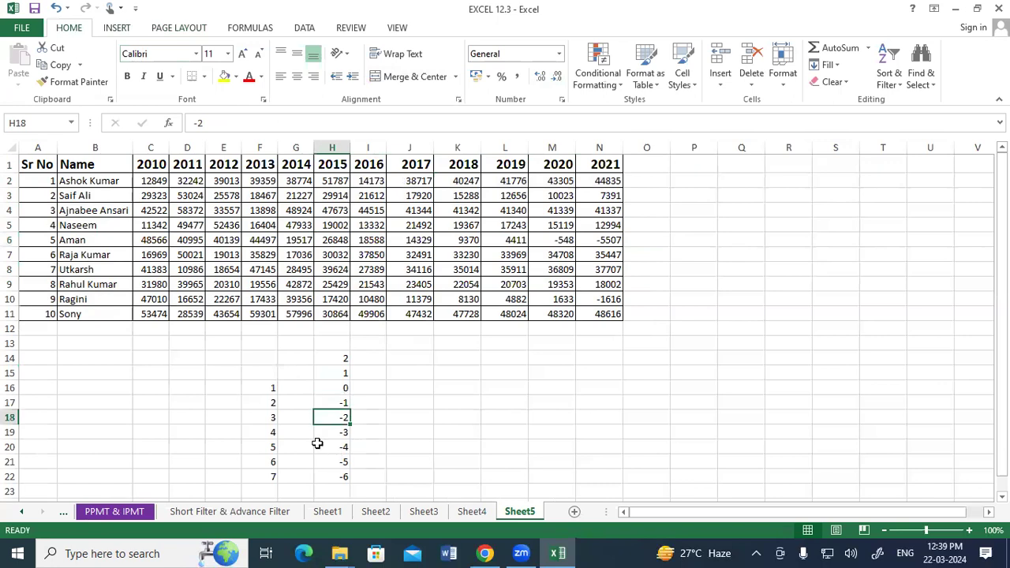
pyautogui.moveTo(216, 345); pyautogui.dragTo(418, 494)
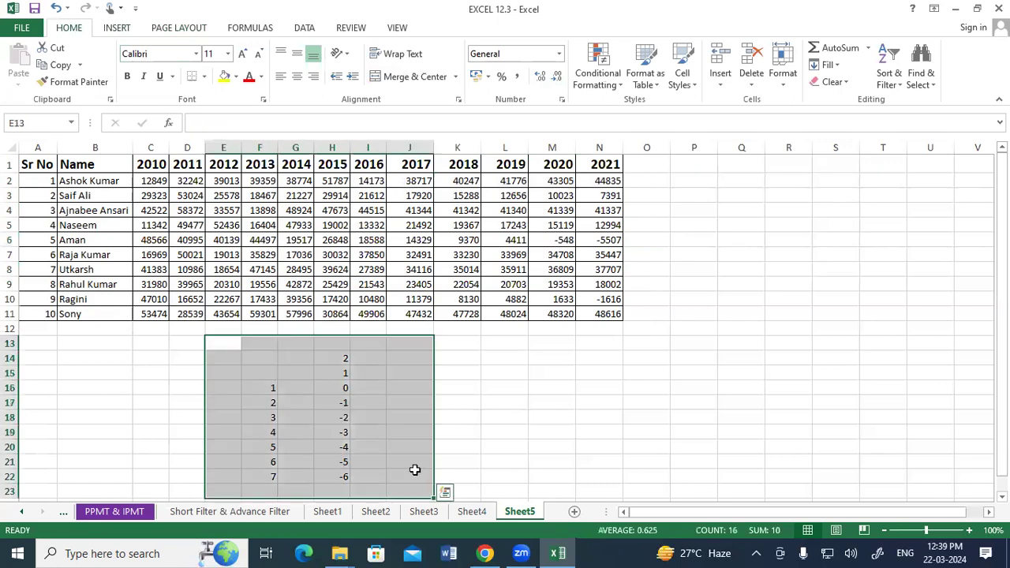
pyautogui.press('Delete')
pyautogui.click(498, 386)
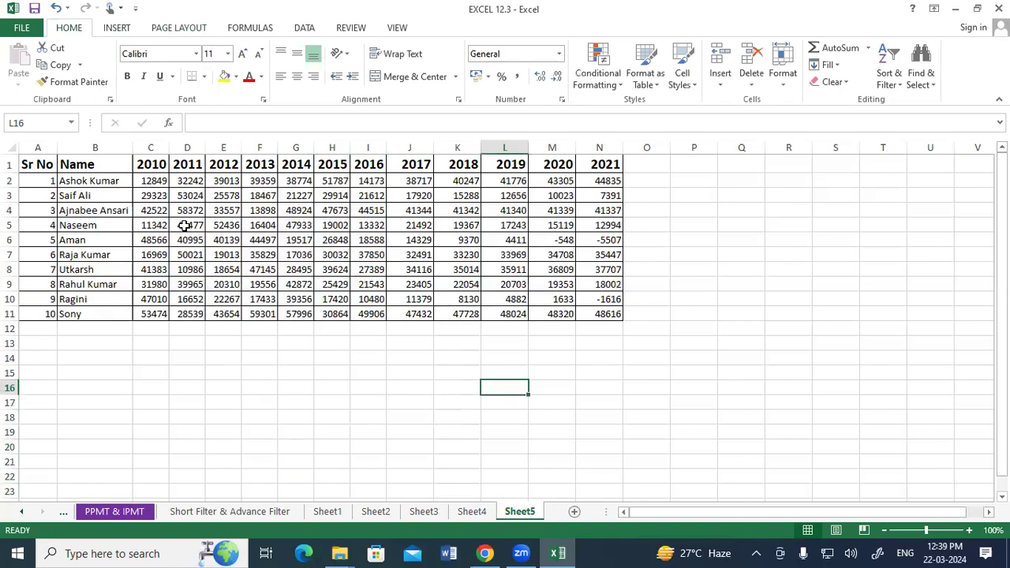
pyautogui.click(91, 215)
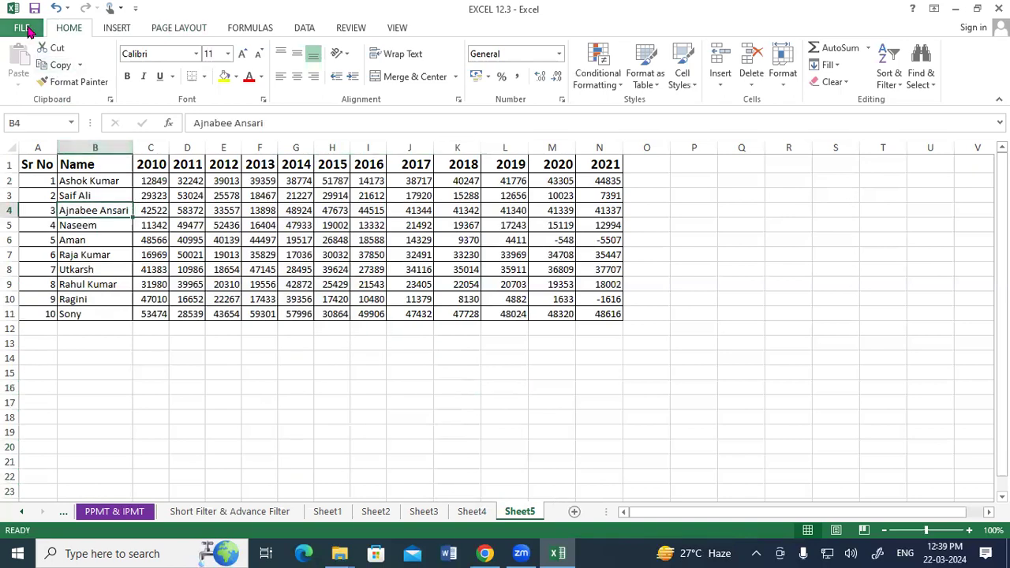
# - Check the print preview, where the 2019–2021 columns spill onto a second page
pyautogui.click(21, 28)
pyautogui.click(34, 215)
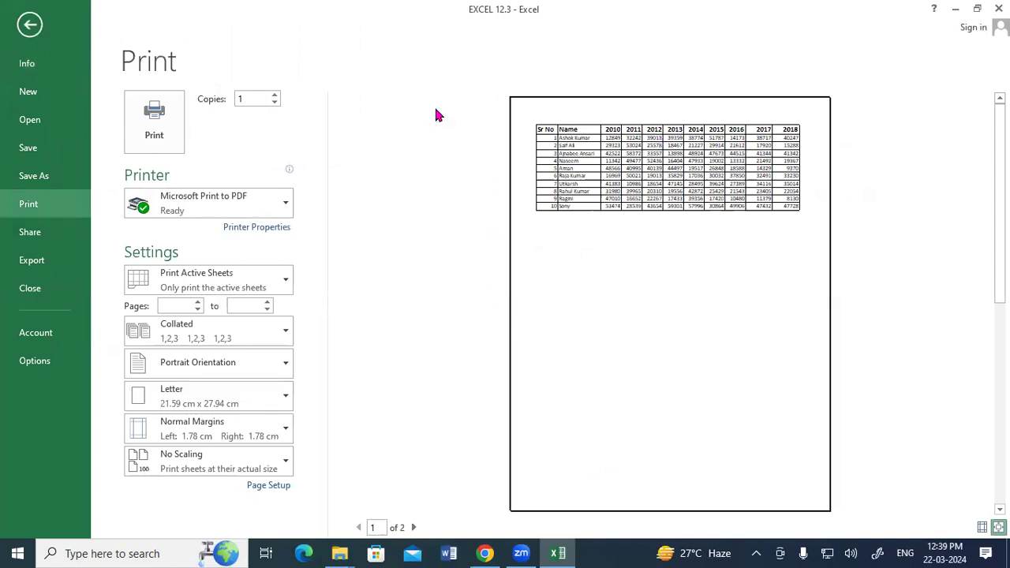
pyautogui.click(29, 25)
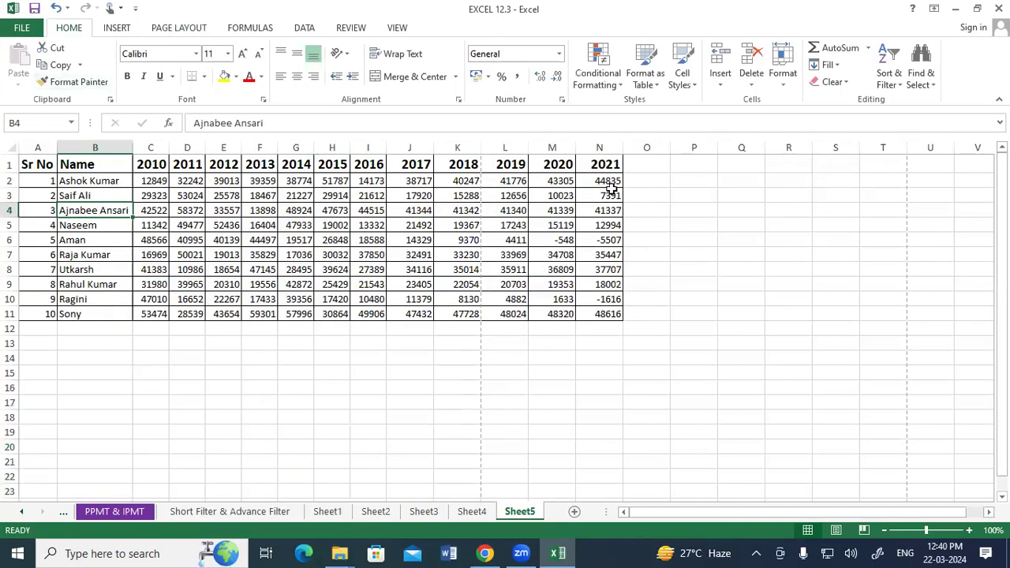
# - Lower the print scale to 75% and confirm the table fits on one page
pyautogui.moveTo(511, 164); pyautogui.dragTo(615, 314)
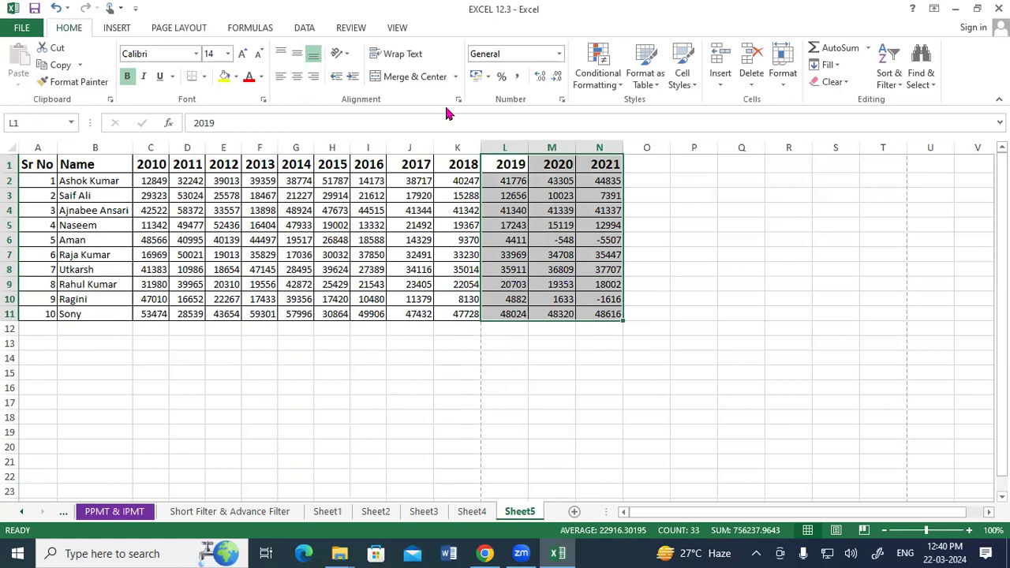
pyautogui.scroll(-2, 457, 95)
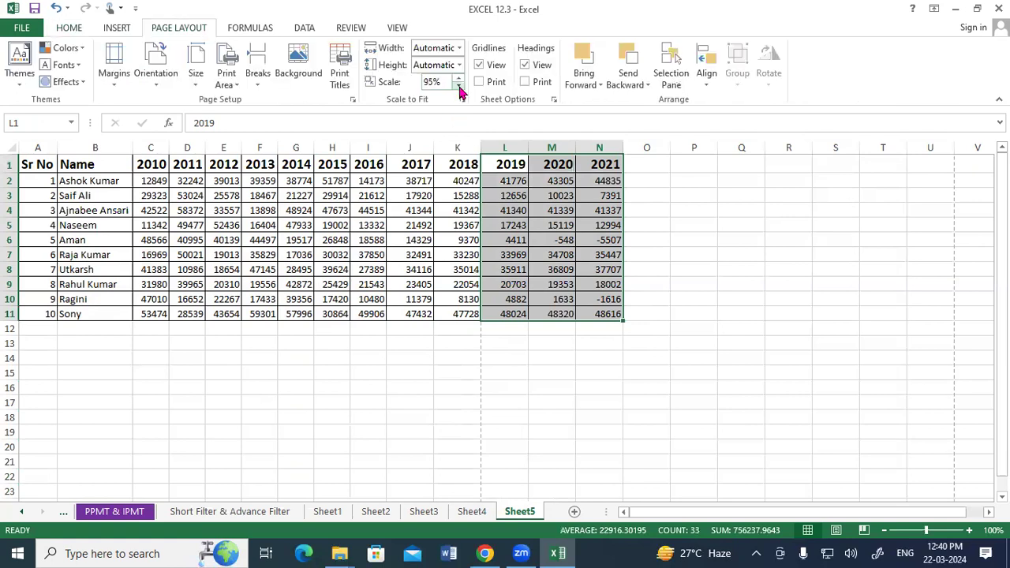
pyautogui.click(458, 87)
pyautogui.click(457, 86)
pyautogui.click(458, 87)
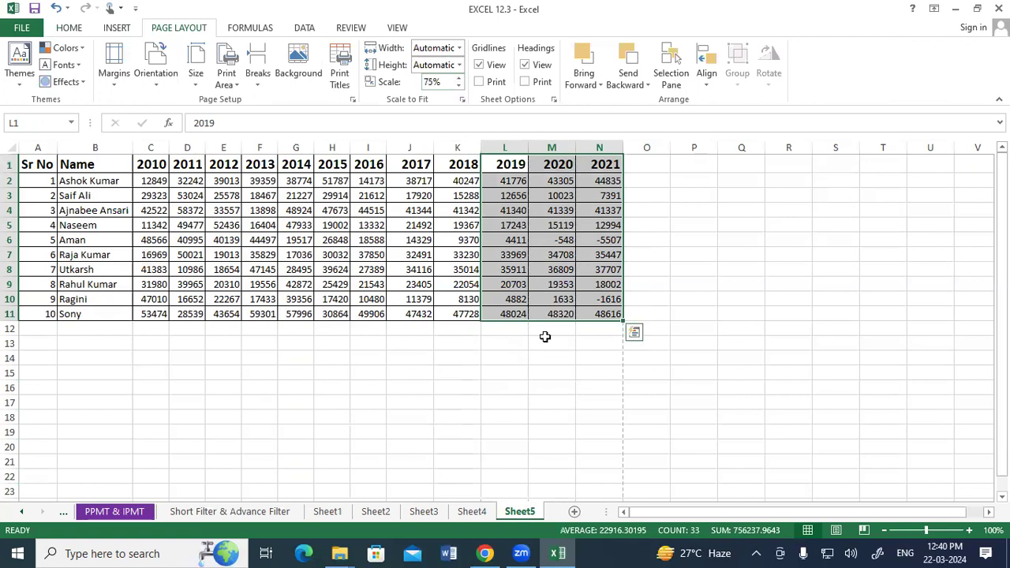
pyautogui.click(551, 342)
pyautogui.click(21, 27)
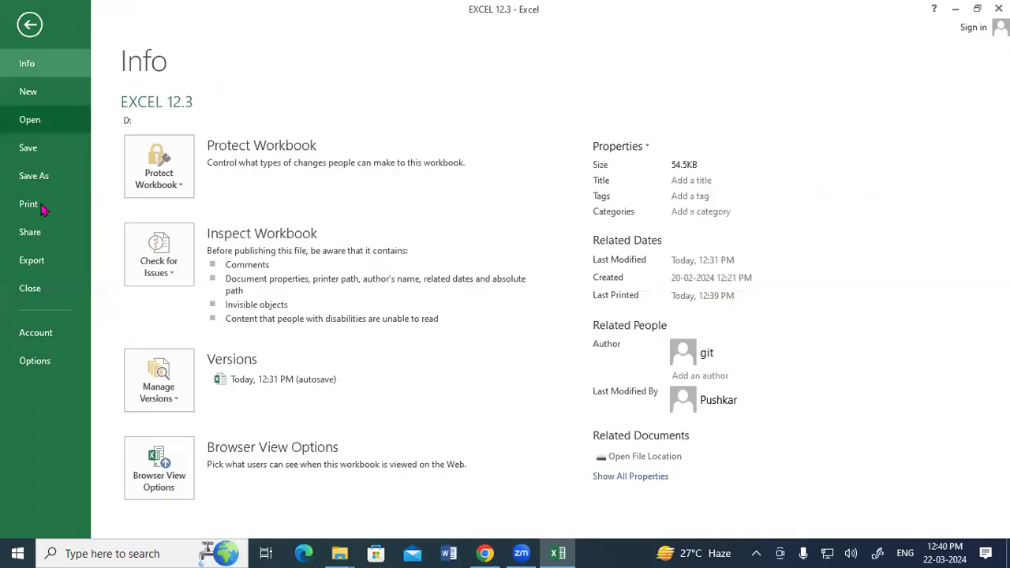
pyautogui.click(38, 217)
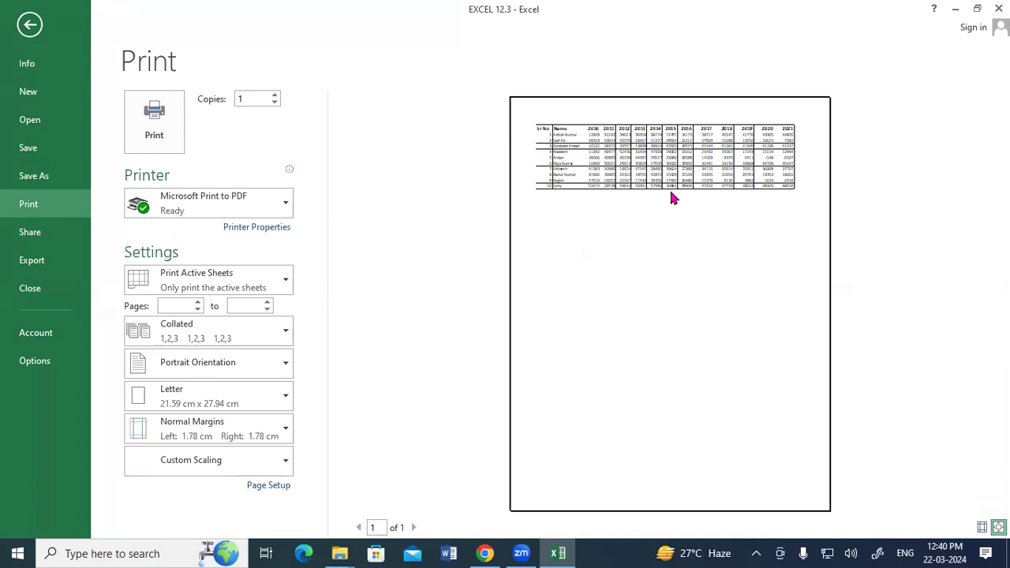
# - Raise the Page Layout print scale to 90%
pyautogui.click(29, 24)
pyautogui.click(458, 77)
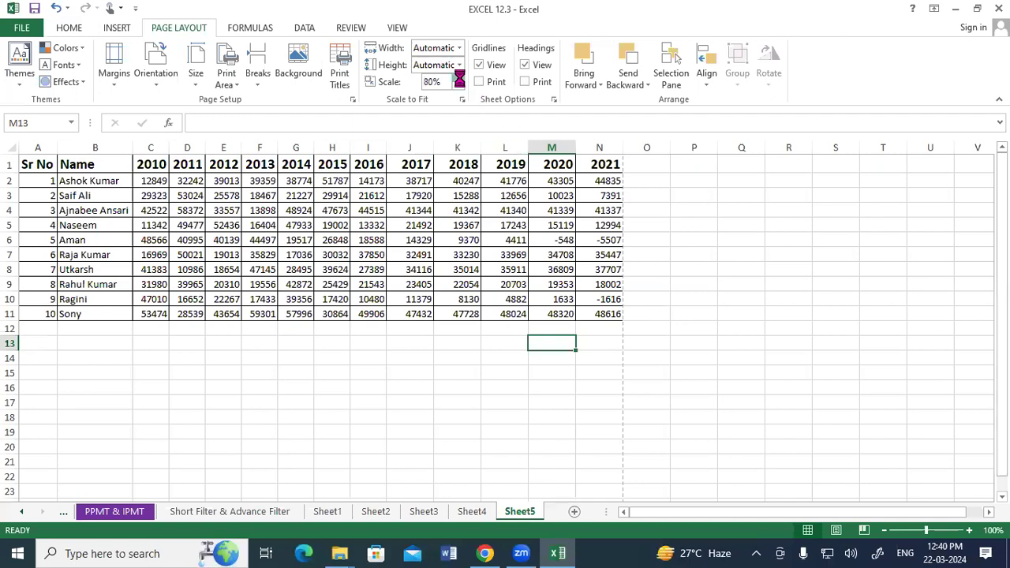
pyautogui.click(459, 77)
pyautogui.click(458, 77)
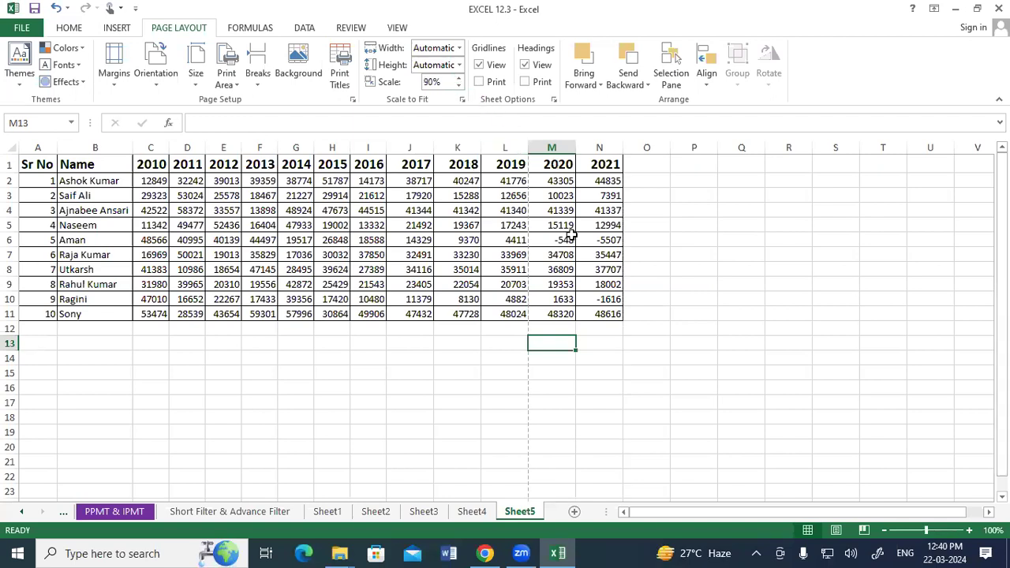
# - Select the 2020 and 2021 columns (M1:N14) and Clear All from them
pyautogui.moveTo(552, 164); pyautogui.dragTo(619, 358)
pyautogui.click(69, 29)
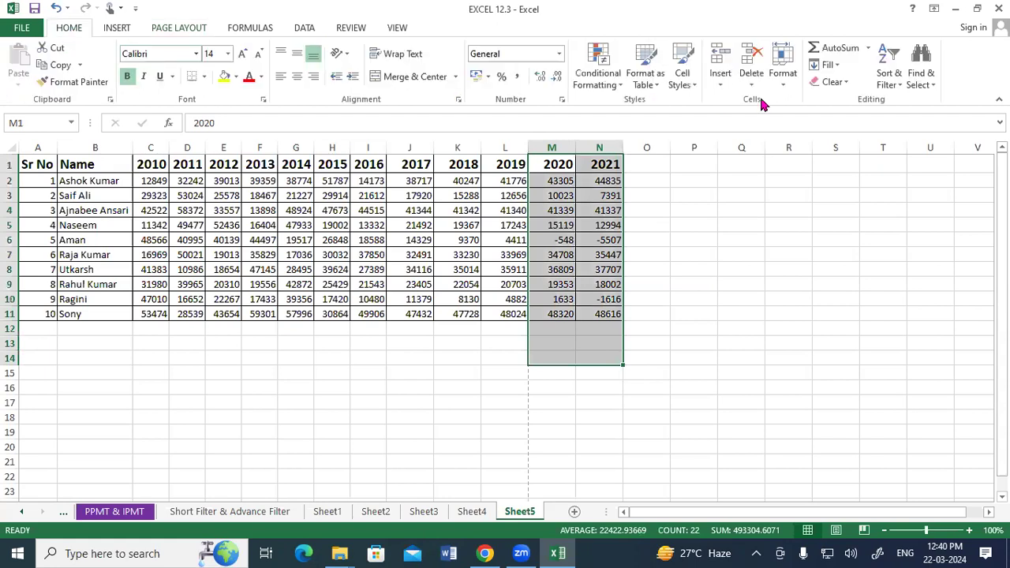
pyautogui.click(824, 81)
pyautogui.click(829, 100)
pyautogui.click(234, 298)
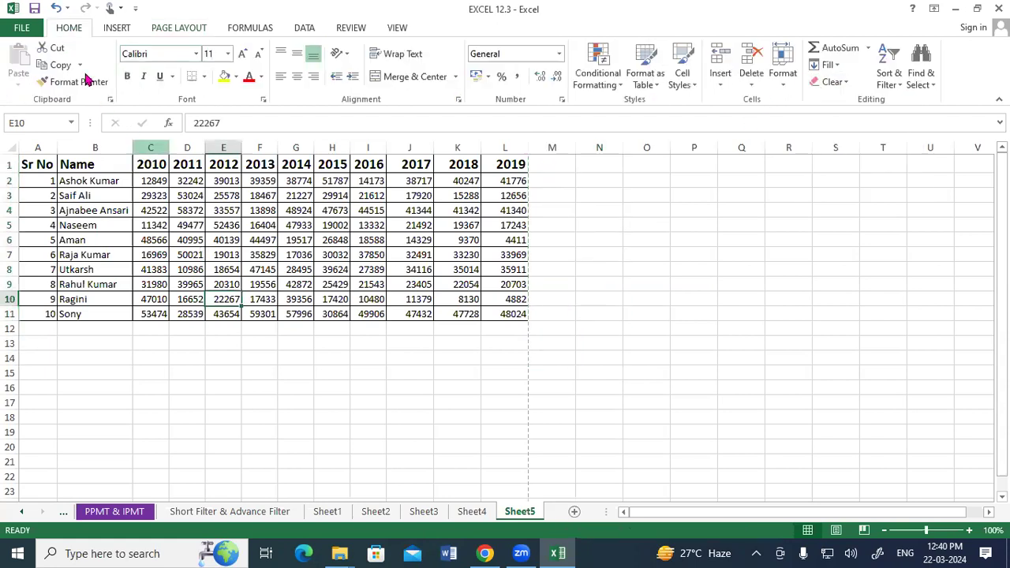
# - Check the print preview of the trimmed Sheet5 table
pyautogui.click(21, 28)
pyautogui.click(29, 205)
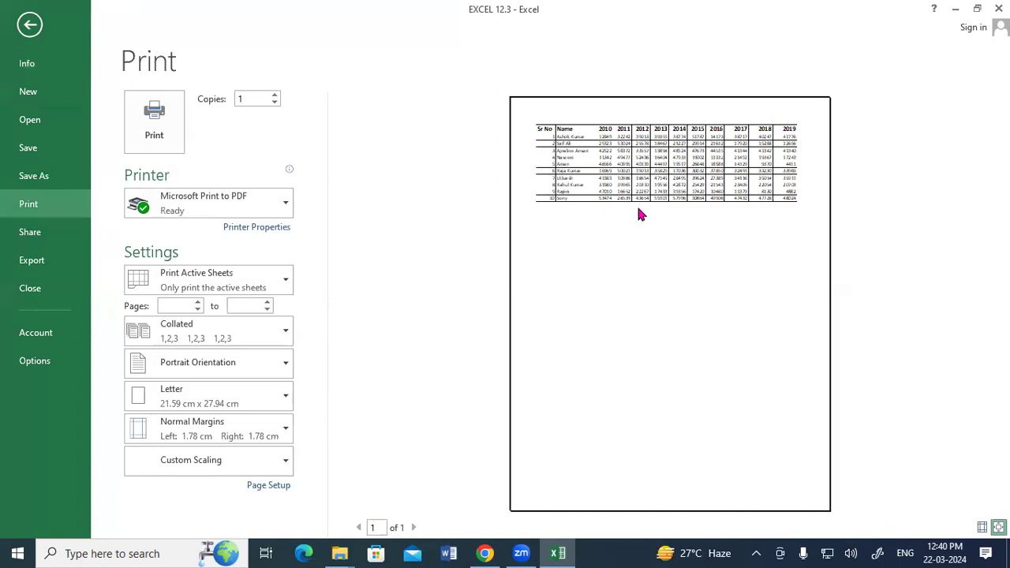
pyautogui.click(25, 33)
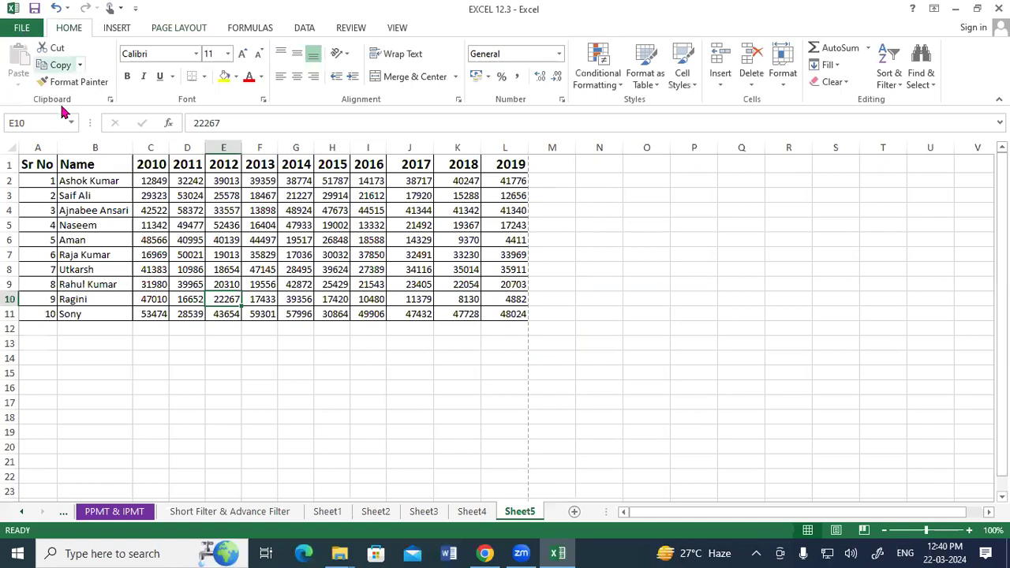
# - Review the table's top rows, selecting A1:E6, cells B2–B5 and A1:L5
pyautogui.moveTo(37, 164); pyautogui.dragTo(213, 239)
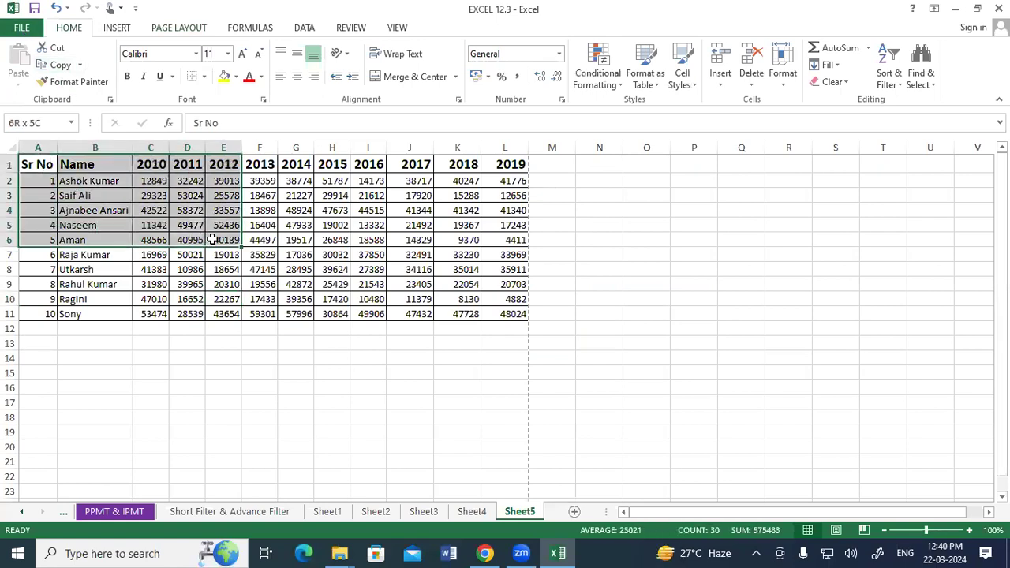
pyautogui.click(67, 181)
pyautogui.click(74, 196)
pyautogui.click(74, 210)
pyautogui.click(74, 224)
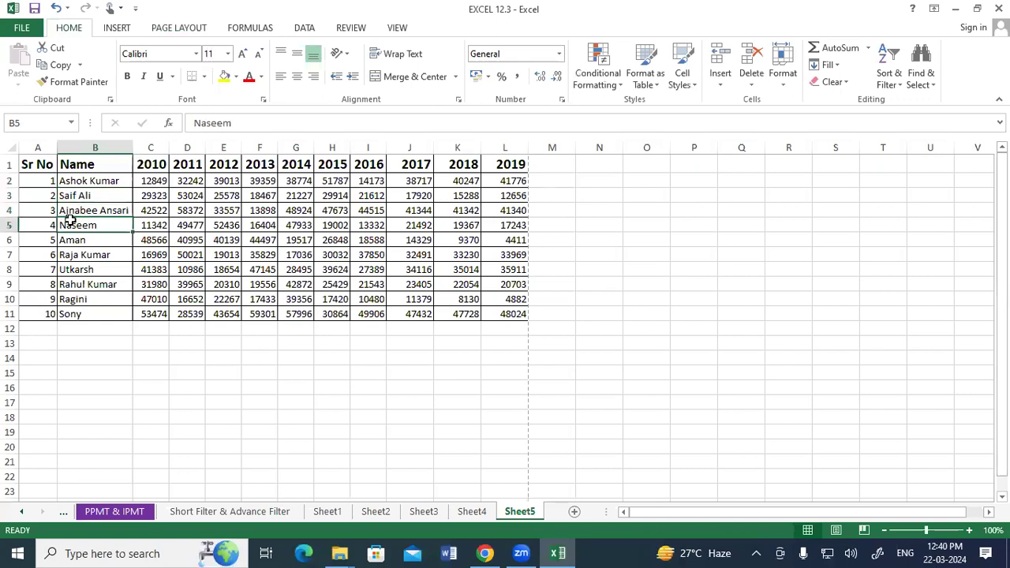
pyautogui.moveTo(38, 166); pyautogui.dragTo(503, 226)
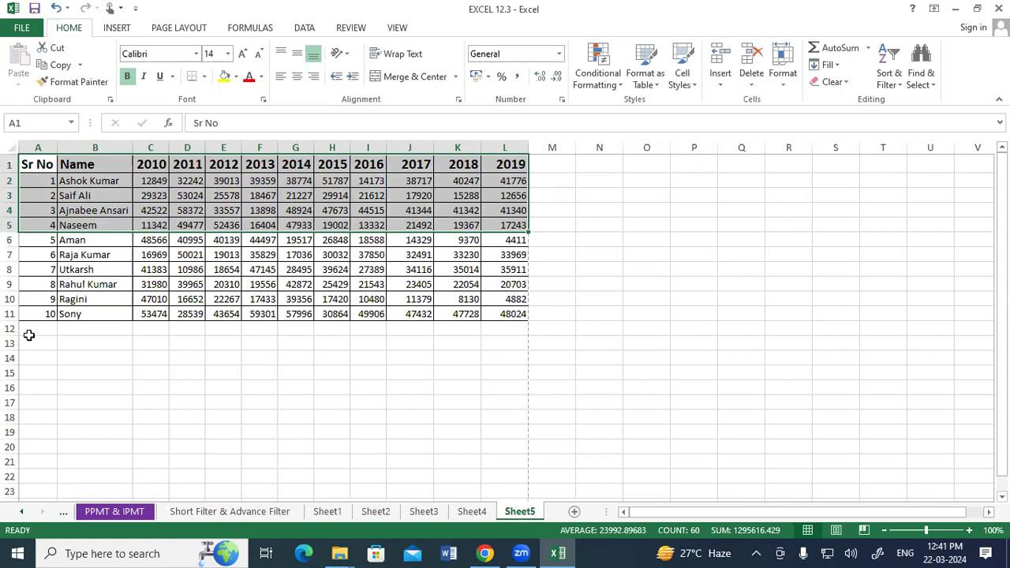
pyautogui.click(32, 345)
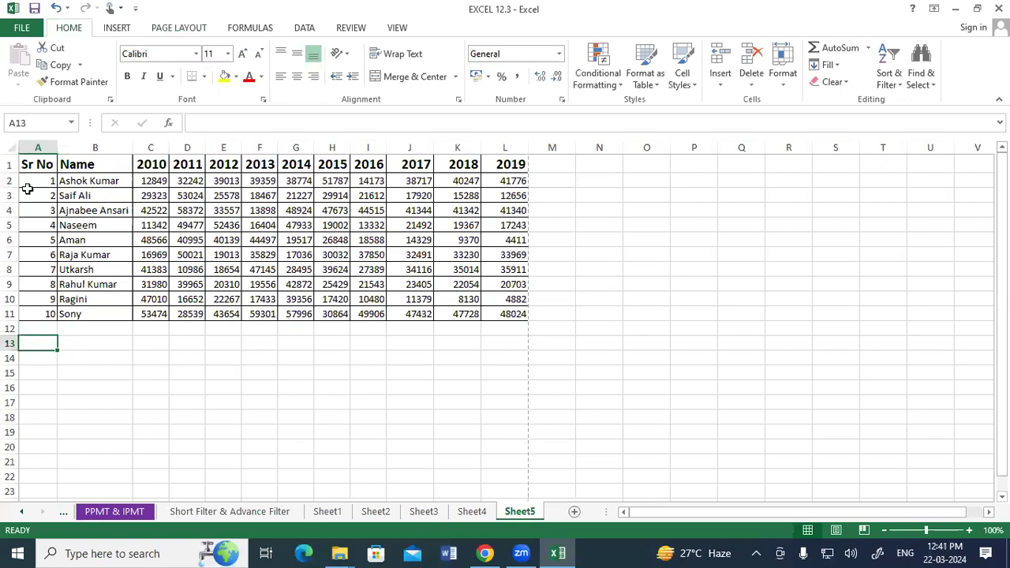
# - Fill the table's data rows down to row 2008, then return to the top
pyautogui.moveTo(32, 182)
pyautogui.mouseDown()
pyautogui.moveTo(520, 317)
pyautogui.moveTo(535, 489)
pyautogui.mouseUp()
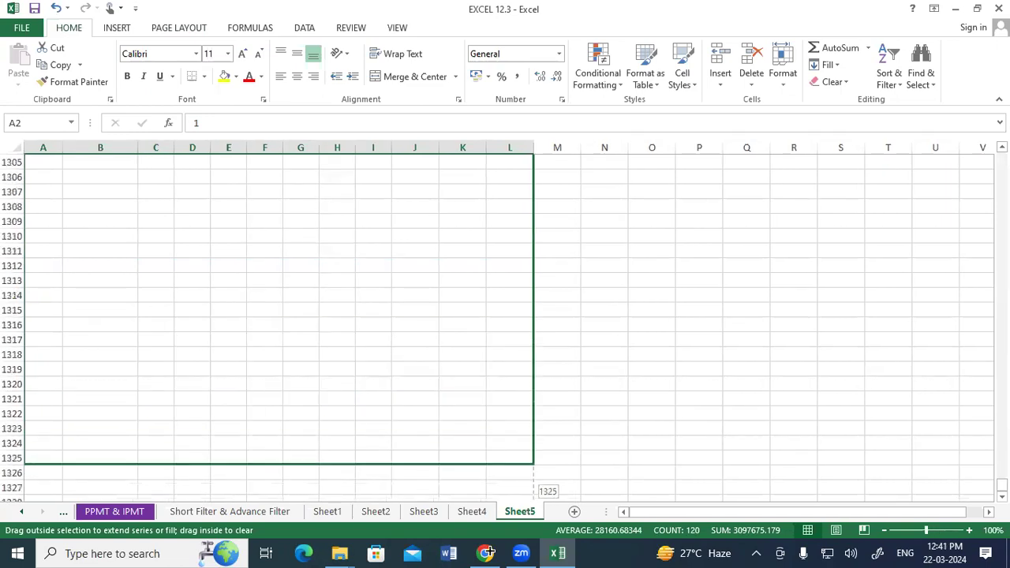
pyautogui.moveTo(535, 488); pyautogui.dragTo(490, 477)
pyautogui.moveTo(479, 551); pyautogui.dragTo(479, 424)
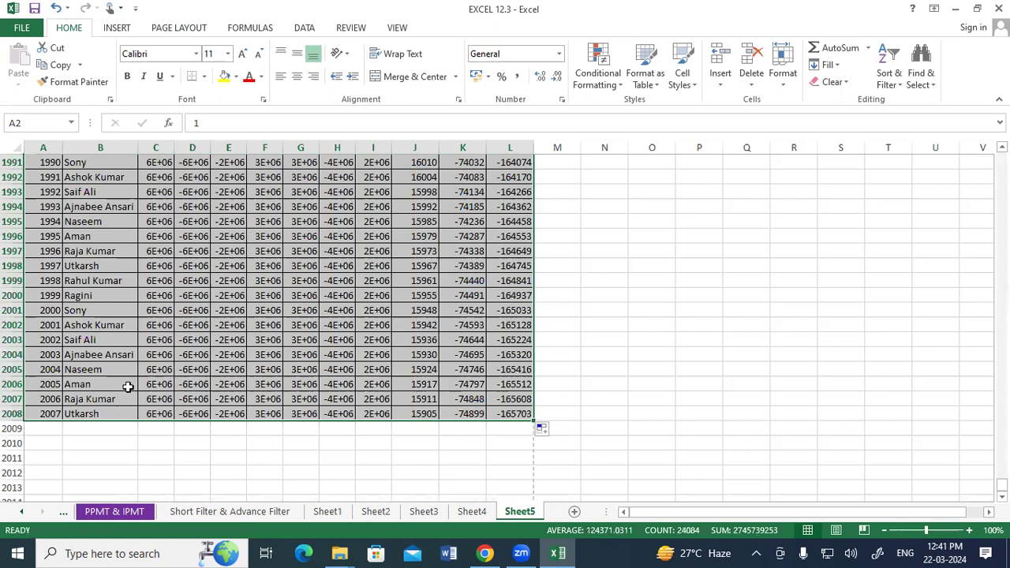
pyautogui.scroll(1, 77, 412)
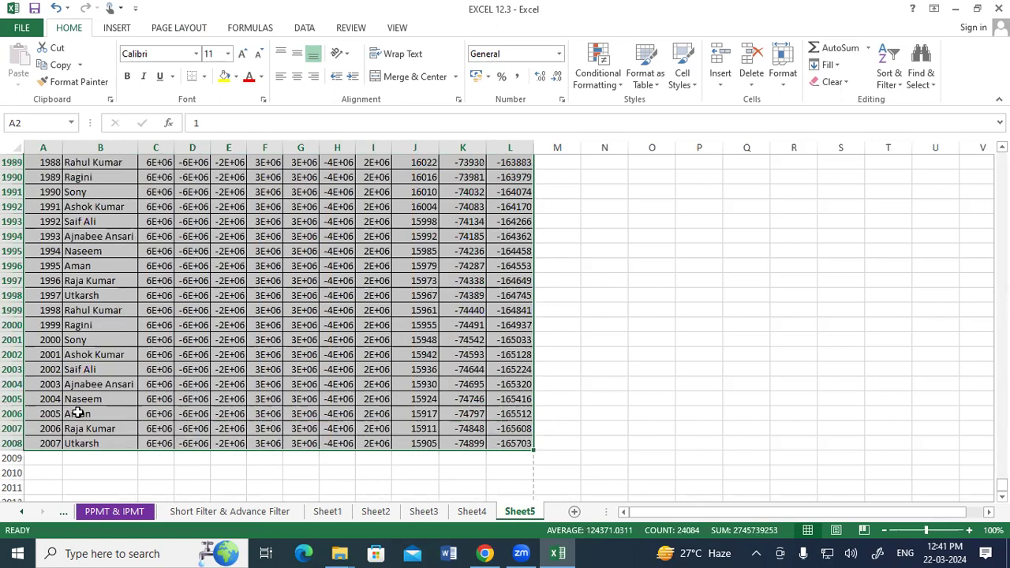
pyautogui.scroll(3, 77, 412)
pyautogui.scroll(10, 77, 411)
pyautogui.scroll(10, 77, 412)
pyautogui.scroll(6, 77, 411)
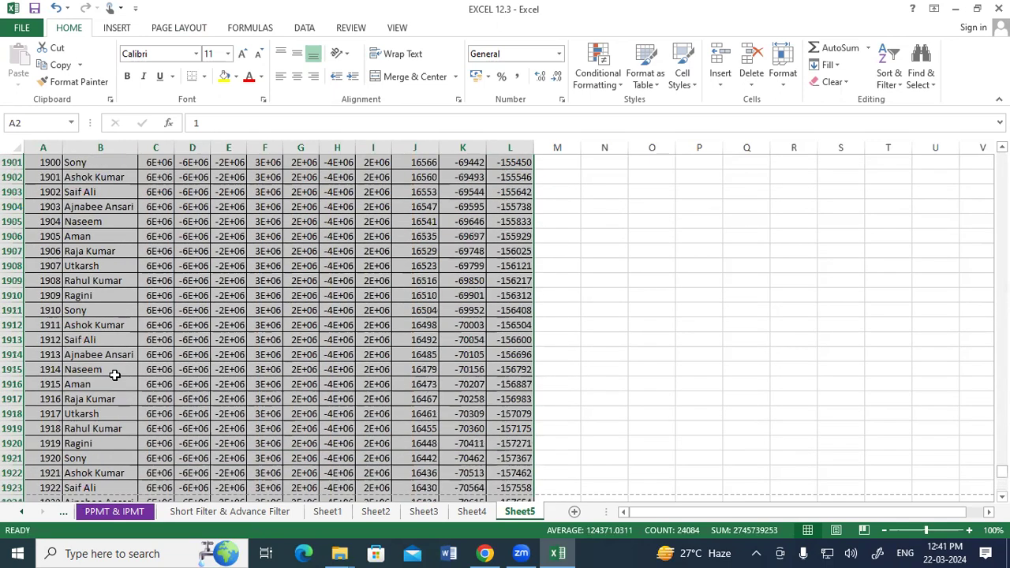
pyautogui.moveTo(1002, 472); pyautogui.dragTo(965, 100)
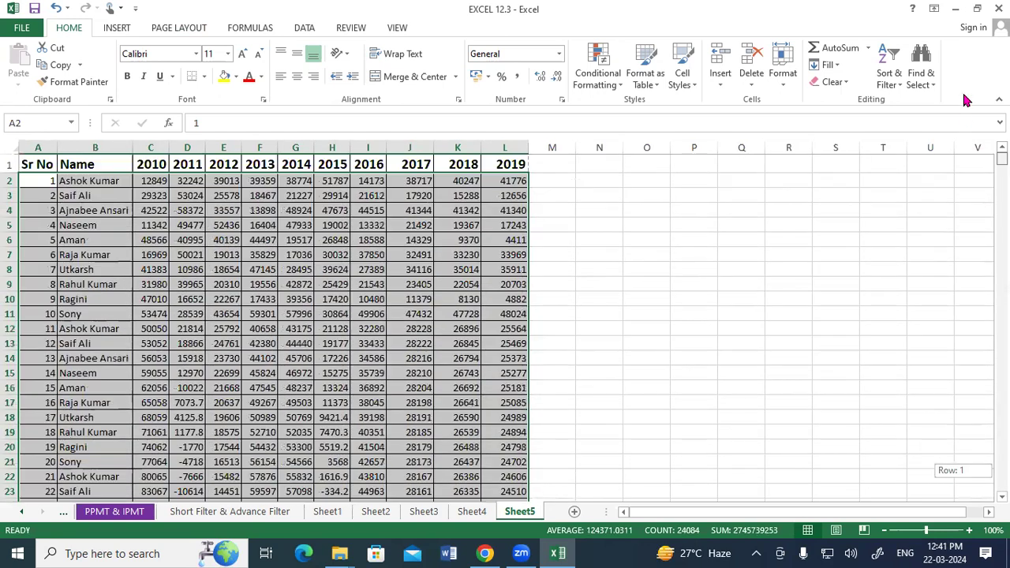
pyautogui.click(176, 198)
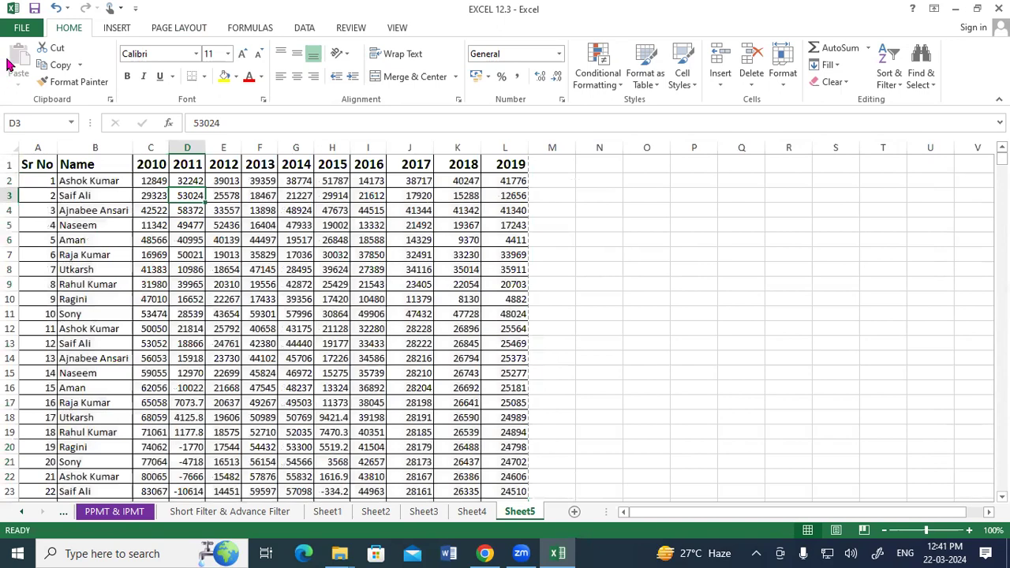
# - Preview the printout and page through to page 4 of 39
pyautogui.click(22, 27)
pyautogui.click(28, 204)
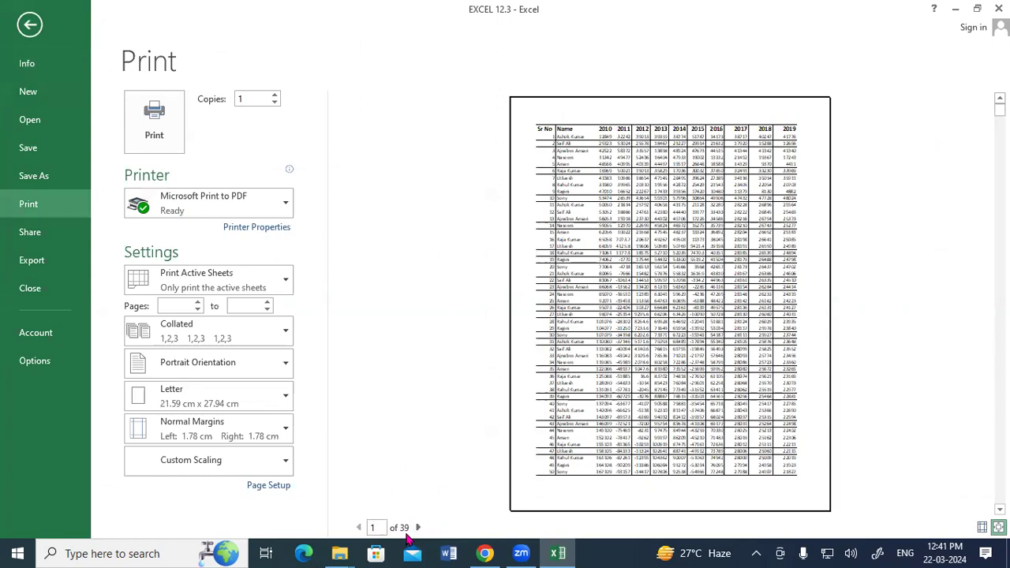
pyautogui.click(419, 528)
pyautogui.click(419, 528)
pyautogui.click(419, 528)
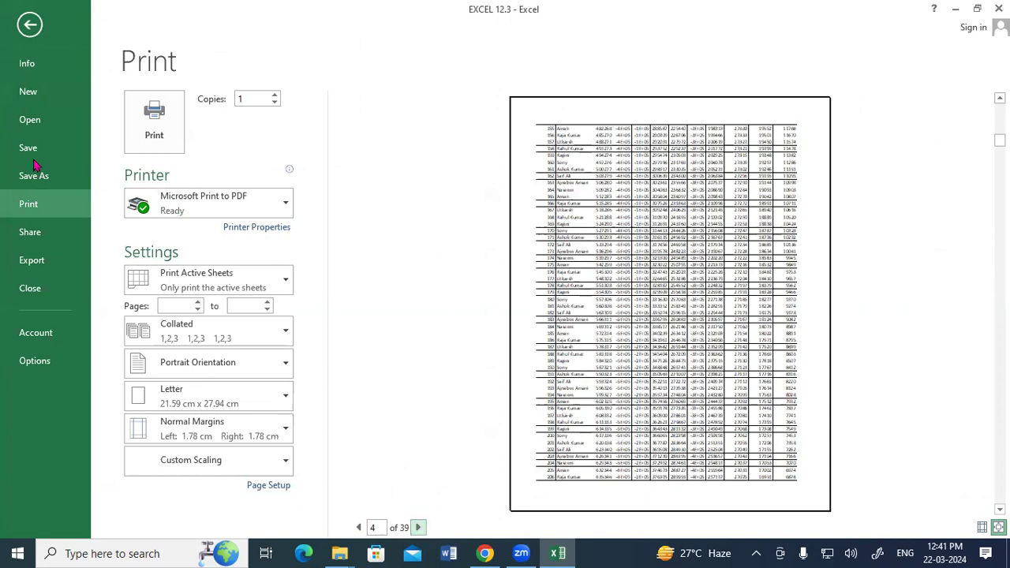
pyautogui.click(30, 25)
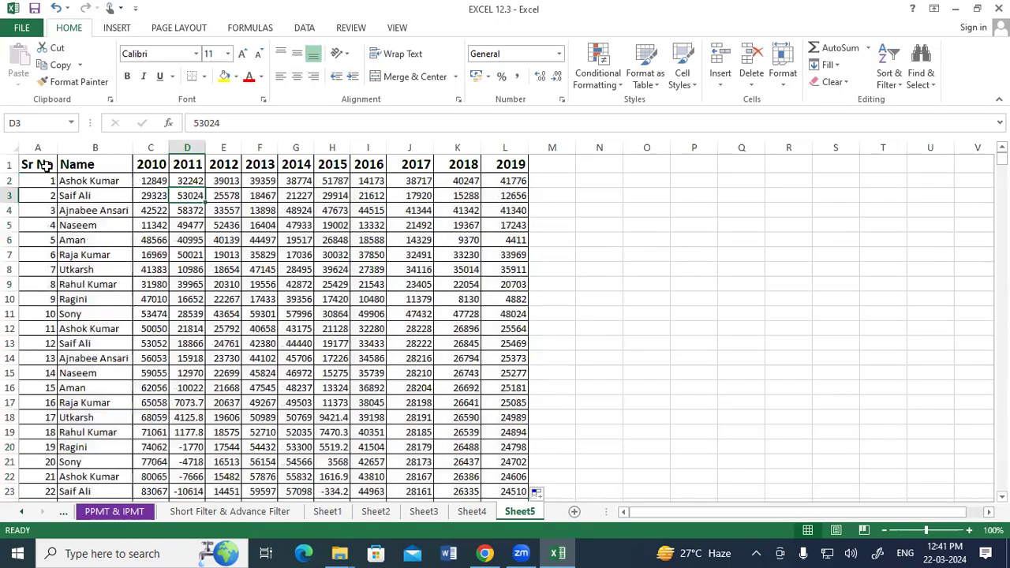
# - Set A1:L6 as the print area and preview the limited printout
pyautogui.moveTo(44, 164); pyautogui.dragTo(511, 240)
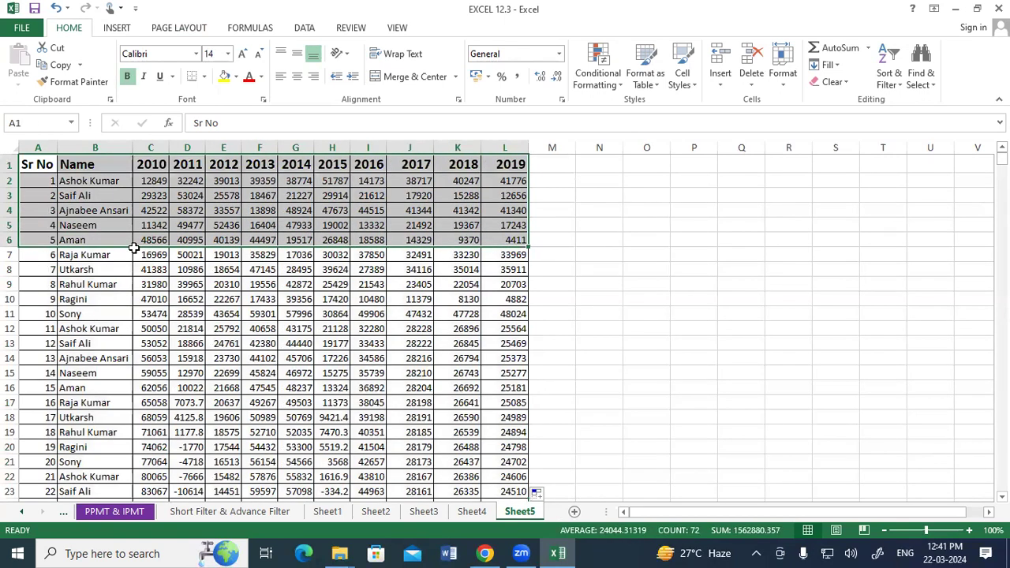
pyautogui.click(197, 29)
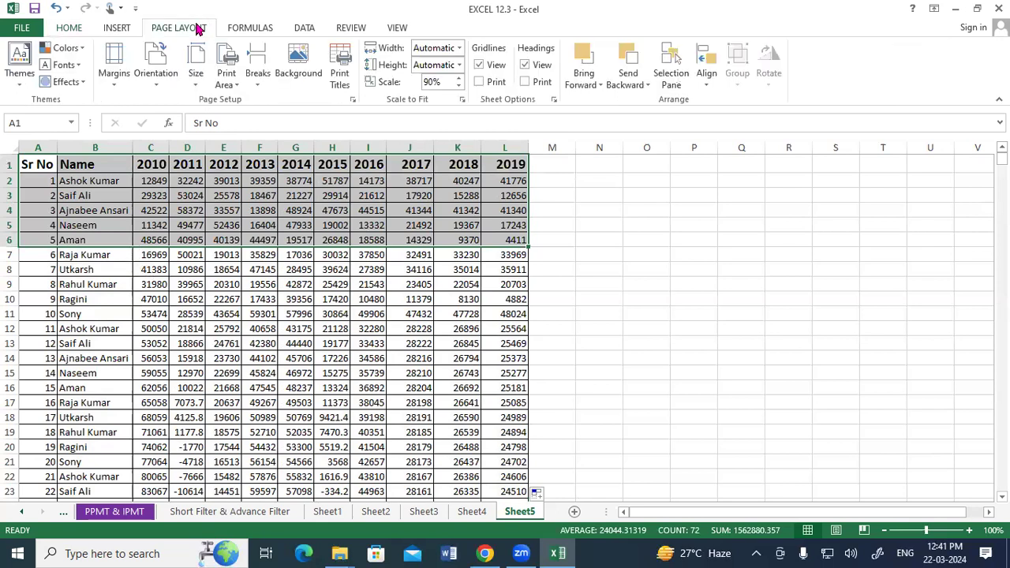
pyautogui.click(225, 82)
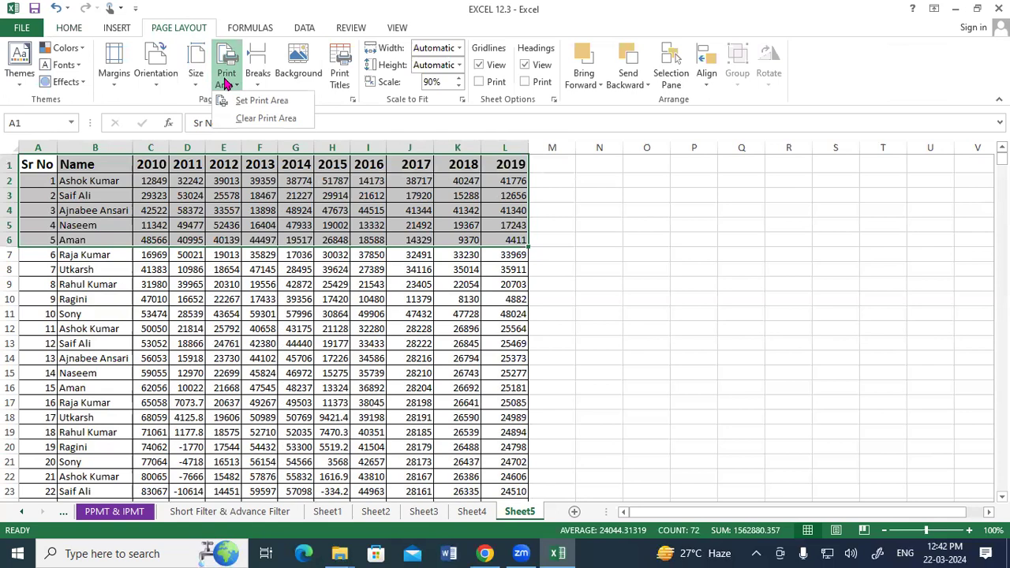
pyautogui.click(88, 249)
pyautogui.moveTo(38, 164)
pyautogui.mouseDown()
pyautogui.moveTo(350, 230)
pyautogui.moveTo(511, 241)
pyautogui.mouseUp()
pyautogui.click(226, 83)
pyautogui.click(251, 101)
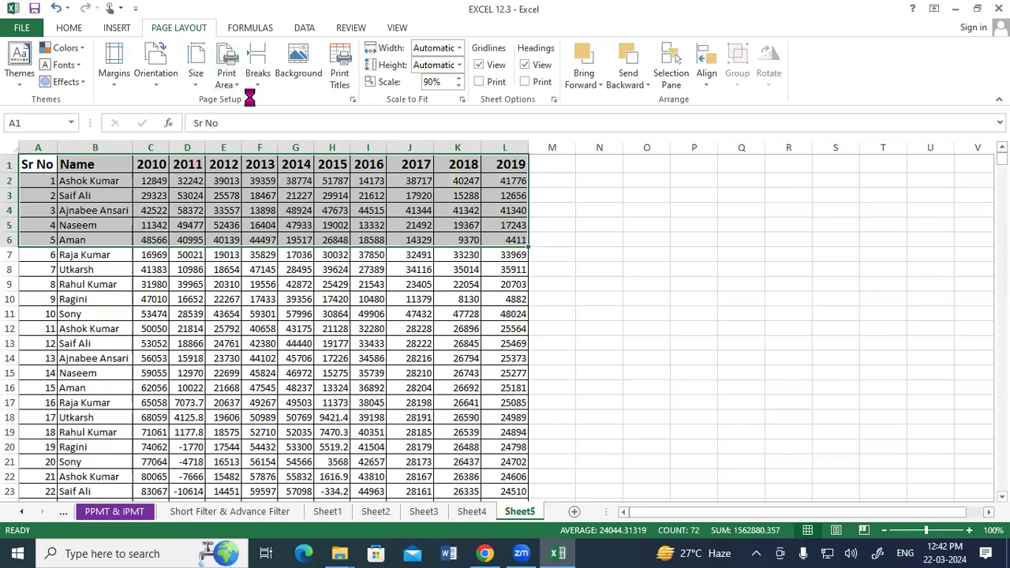
pyautogui.click(277, 302)
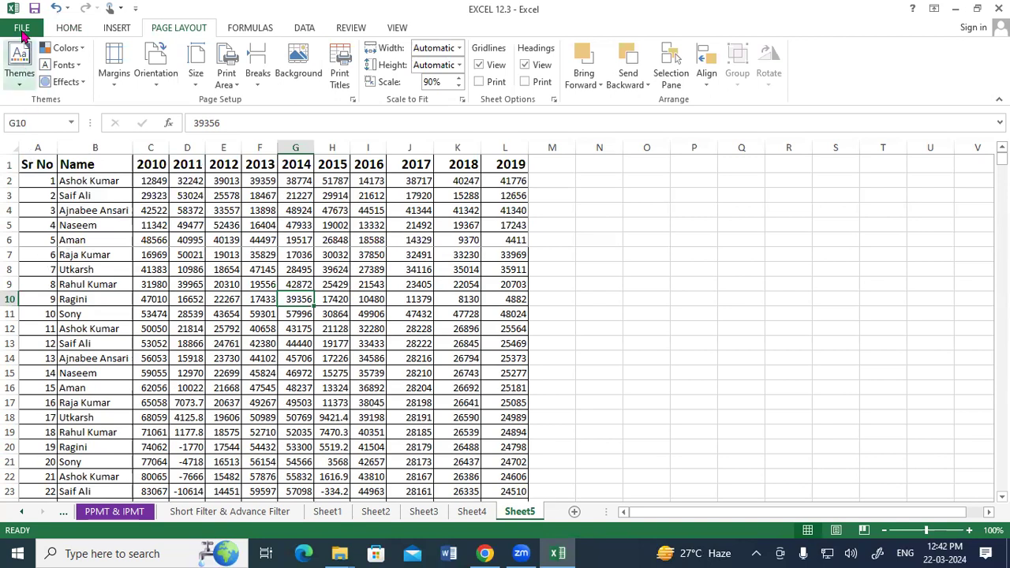
pyautogui.click(22, 27)
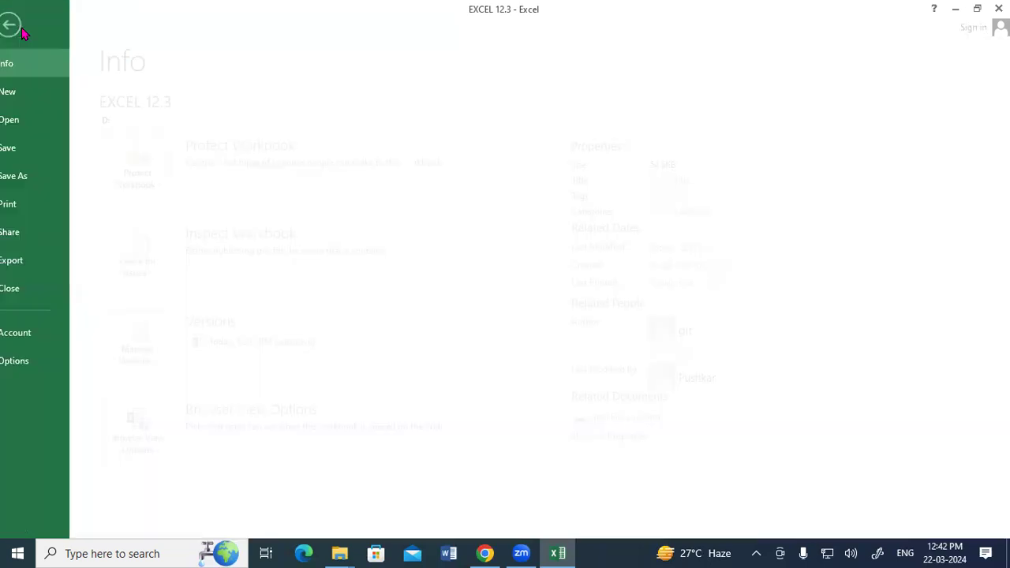
pyautogui.click(32, 214)
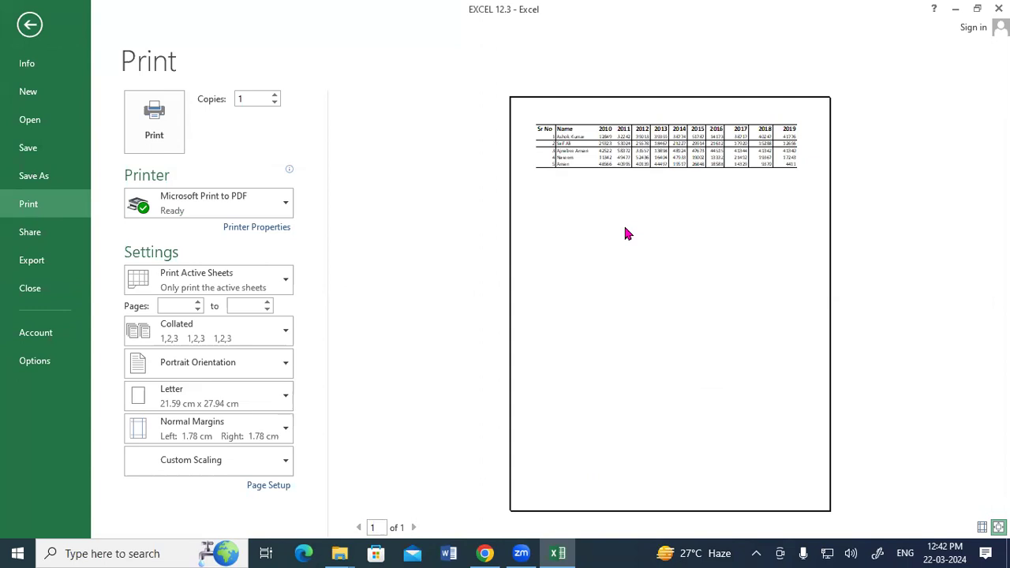
pyautogui.click(41, 43)
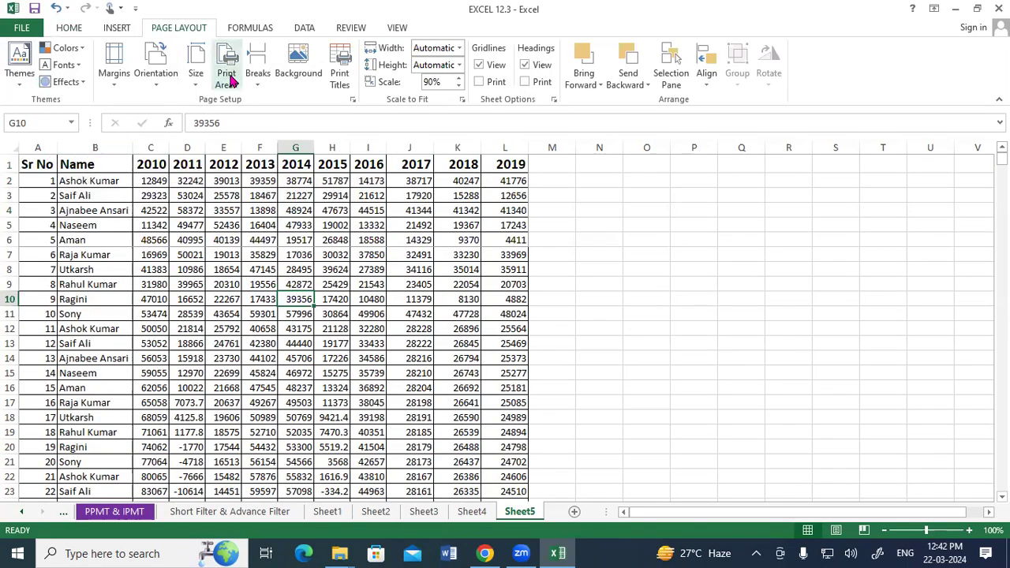
# - Clear the print area and confirm the preview is back to 39 pages
pyautogui.click(229, 83)
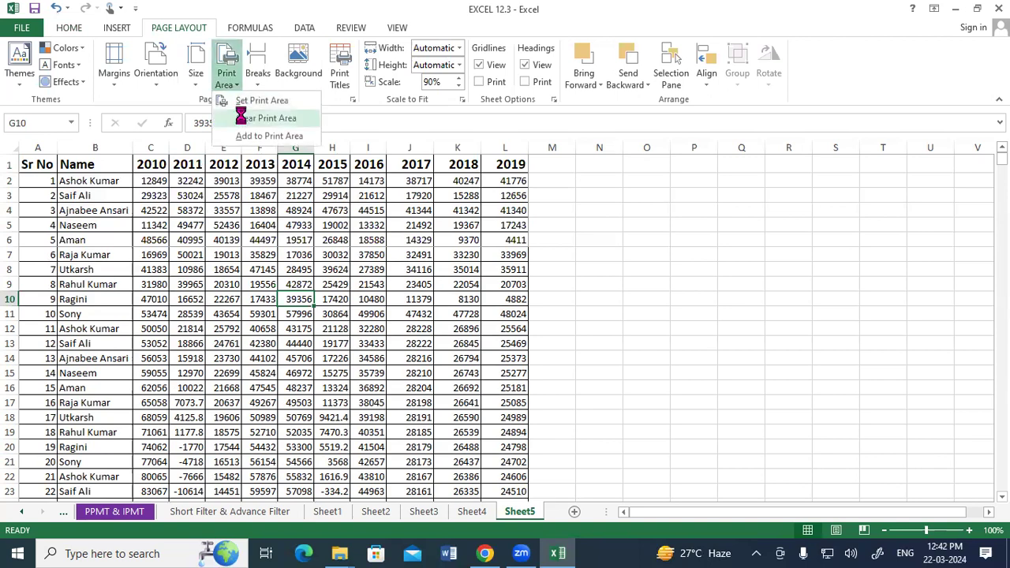
pyautogui.click(239, 120)
pyautogui.click(21, 28)
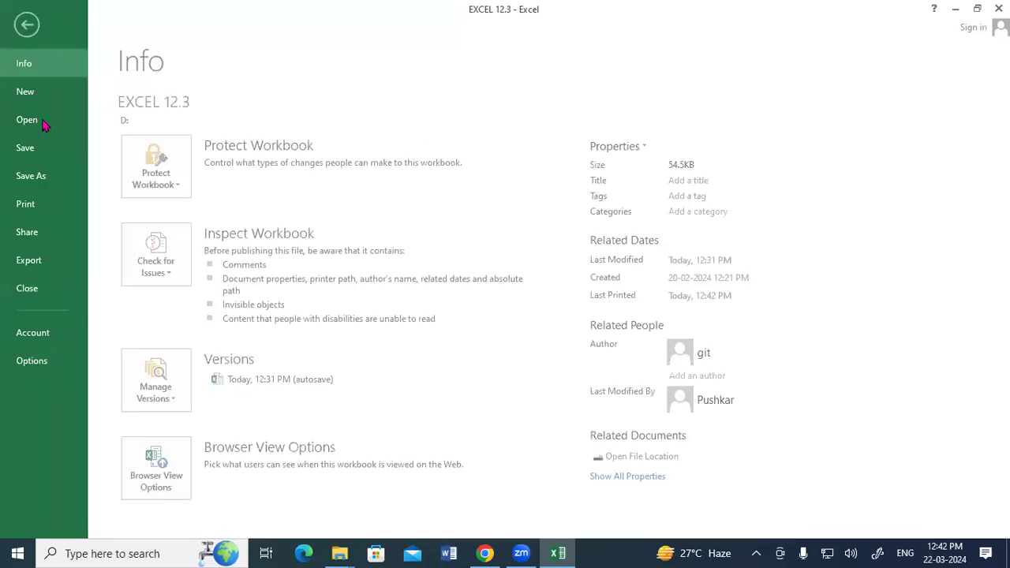
pyautogui.click(39, 208)
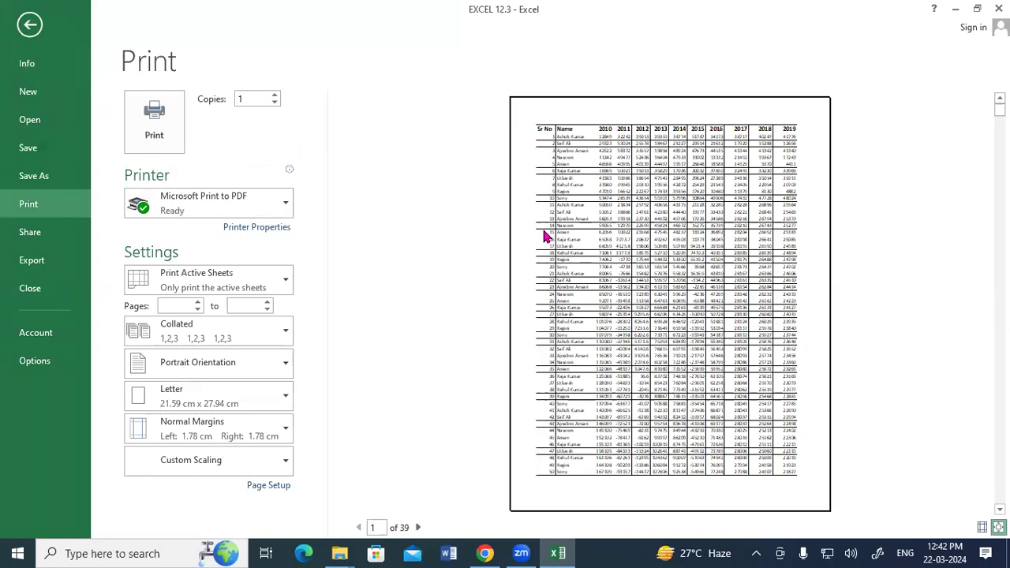
pyautogui.click(30, 24)
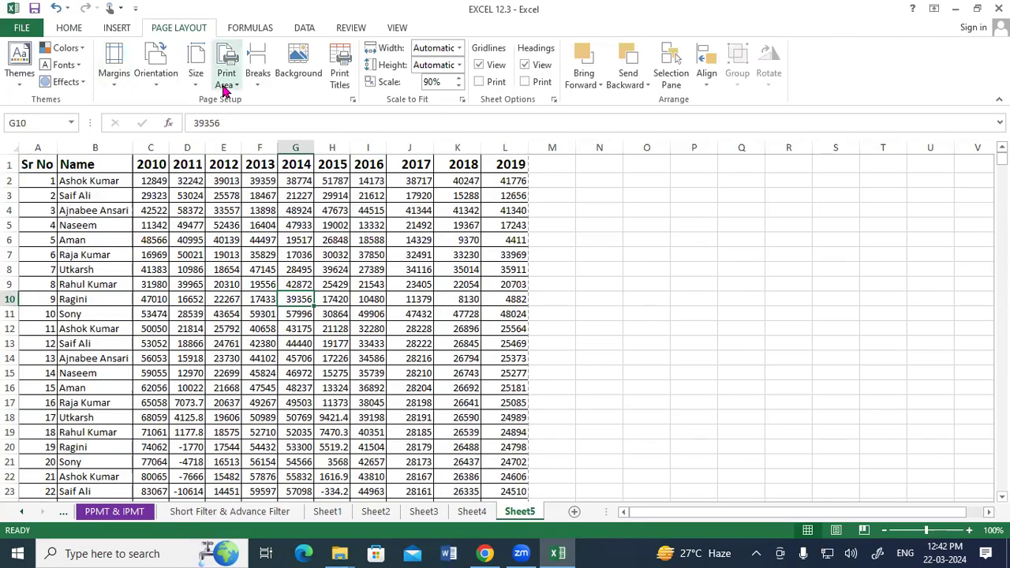
# - Insert a manual page break at cell E8
pyautogui.click(223, 269)
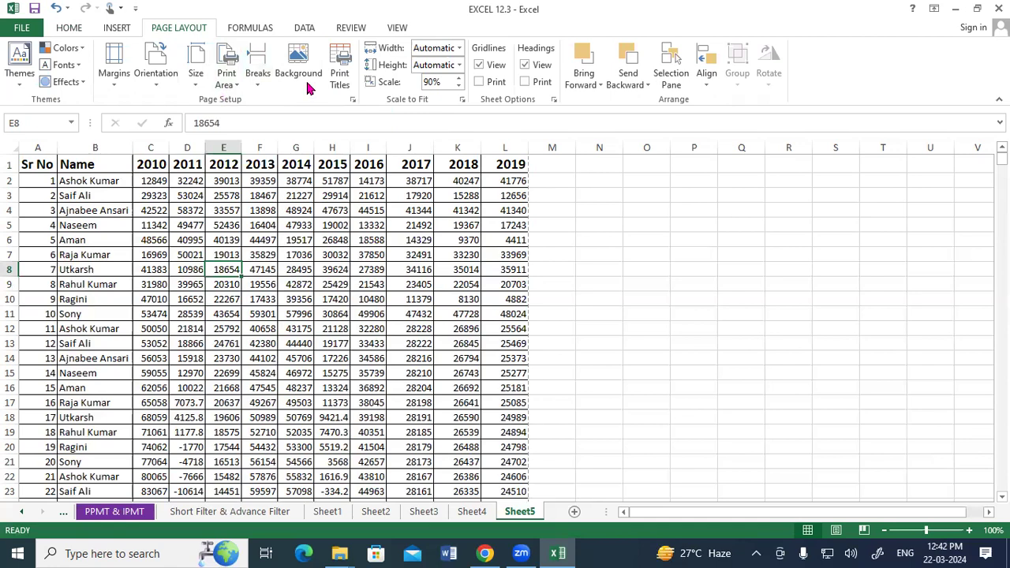
pyautogui.click(257, 75)
pyautogui.click(270, 96)
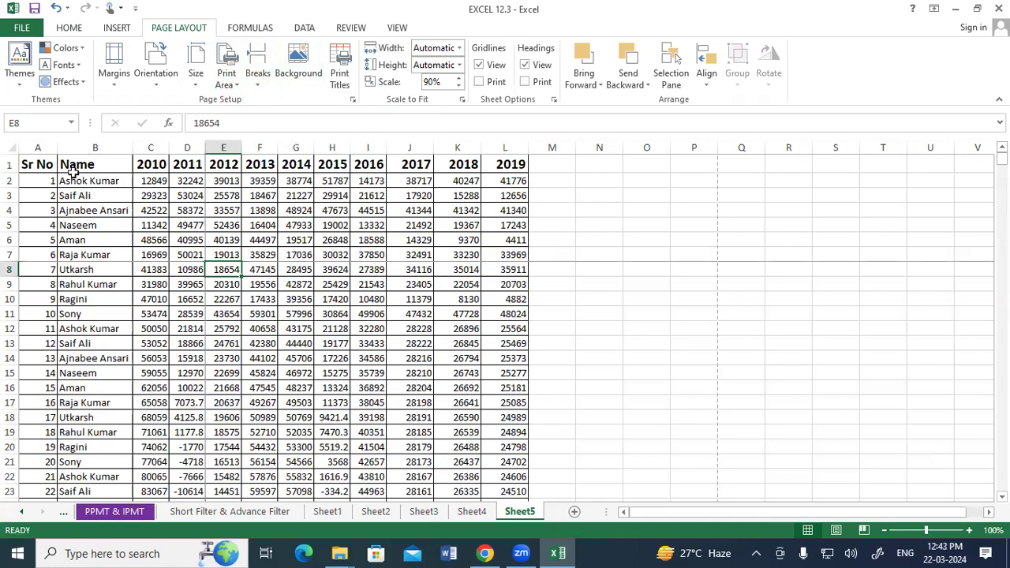
# - Select several ranges down the table, then reset all page breaks
pyautogui.moveTo(46, 167); pyautogui.dragTo(712, 258)
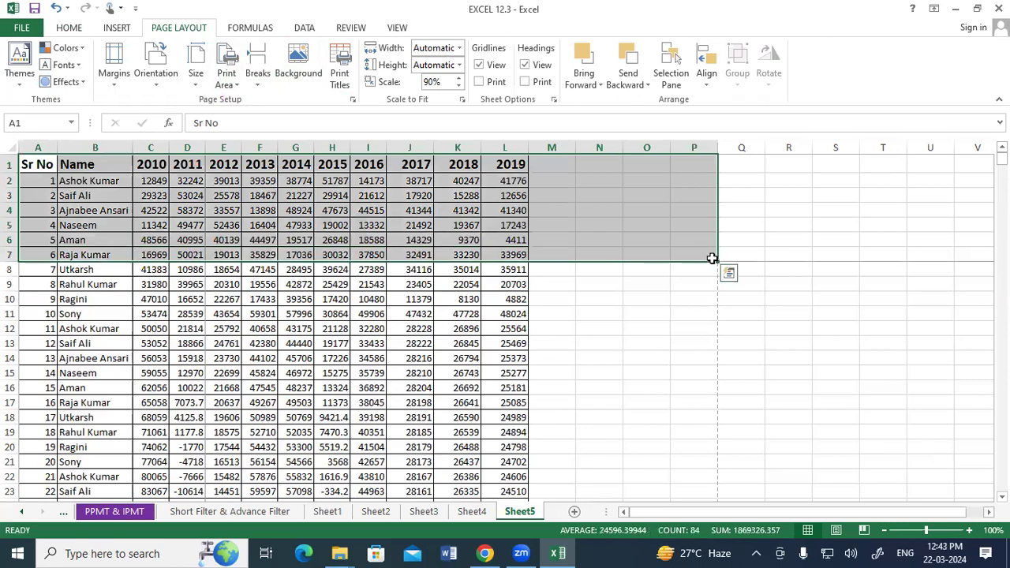
pyautogui.click(671, 302)
pyautogui.scroll(-8, 671, 301)
pyautogui.scroll(-7, 670, 302)
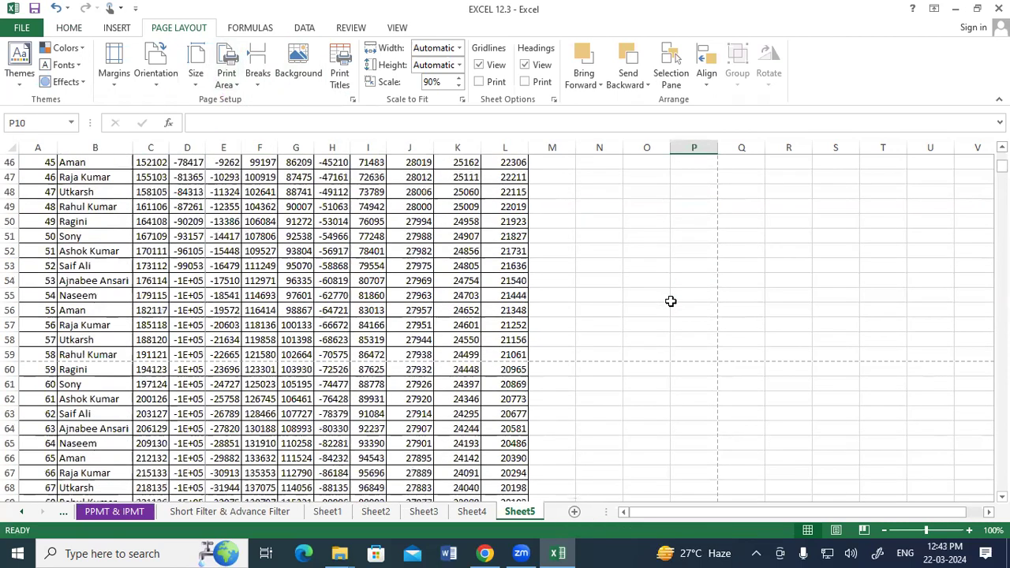
pyautogui.moveTo(706, 359); pyautogui.dragTo(193, 175)
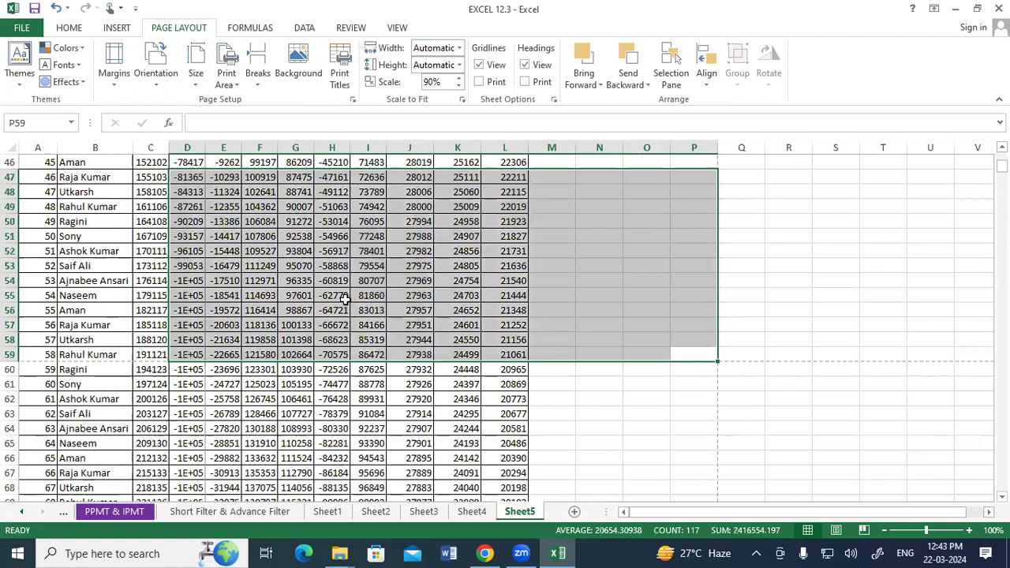
pyautogui.click(611, 409)
pyautogui.moveTo(690, 340); pyautogui.dragTo(741, 385)
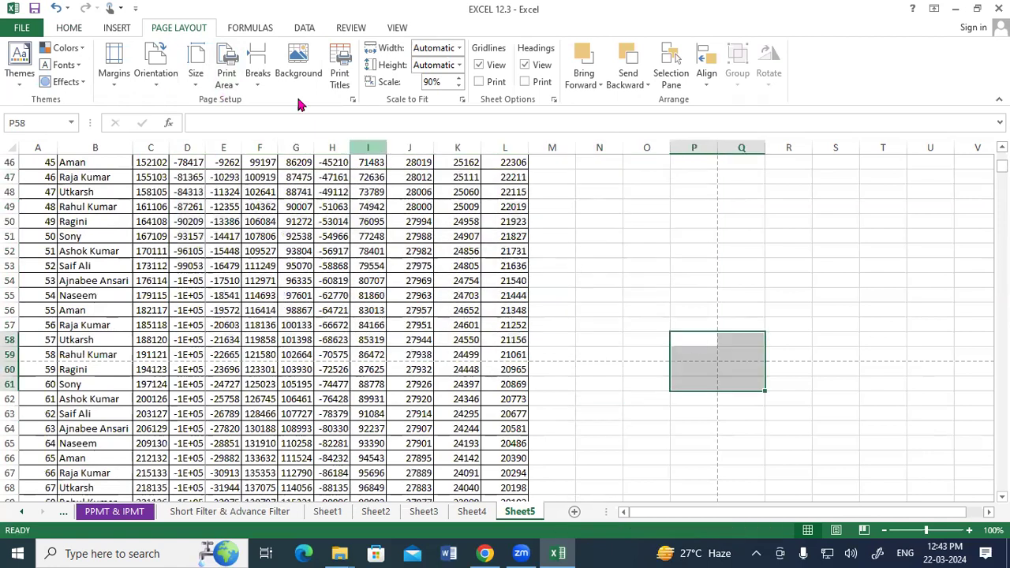
pyautogui.click(259, 75)
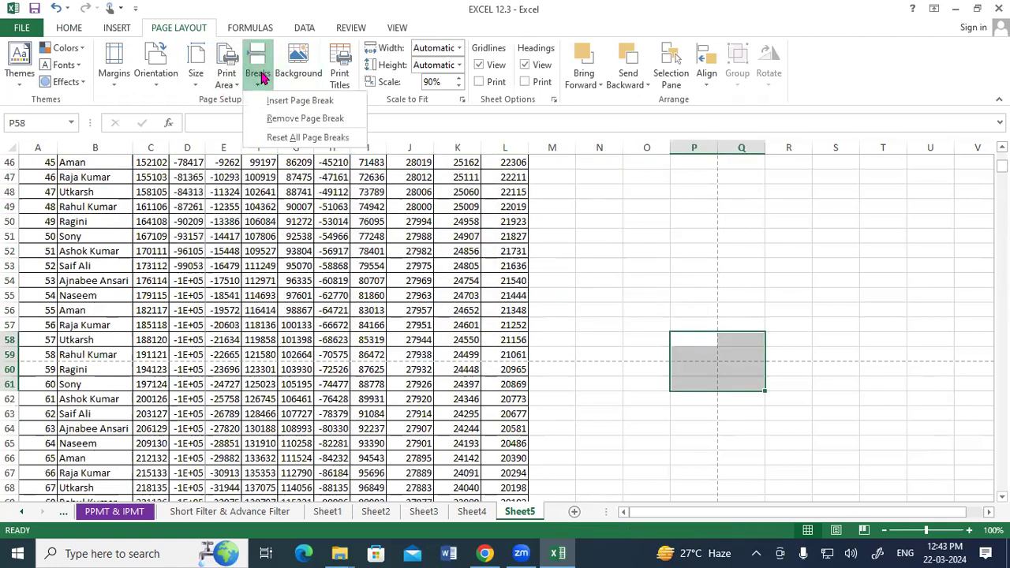
pyautogui.click(284, 137)
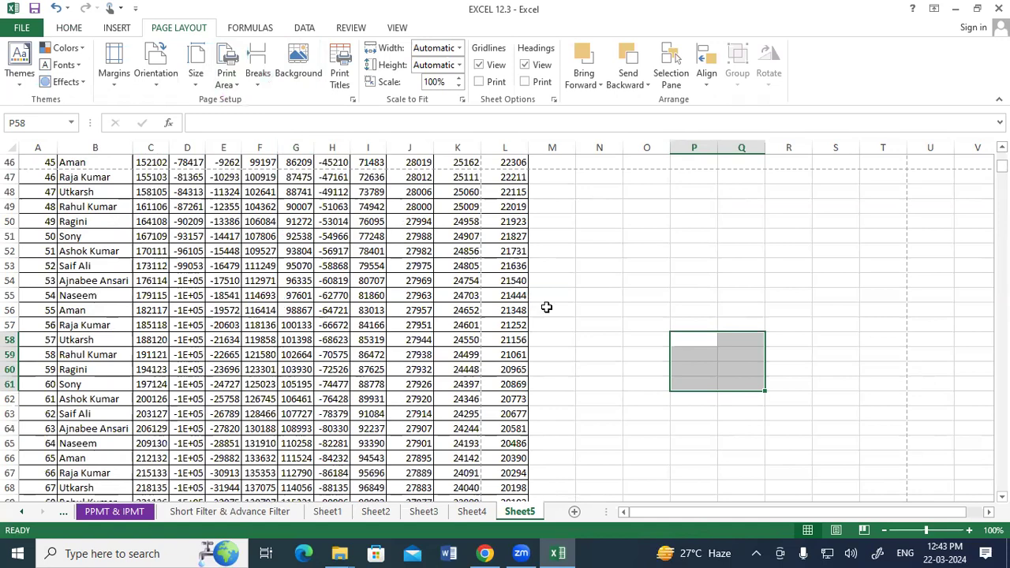
# - Apply the page break reset again and scroll back to the table top
pyautogui.scroll(3, 545, 307)
pyautogui.scroll(2, 533, 291)
pyautogui.scroll(5, 534, 291)
pyautogui.scroll(4, 533, 291)
pyautogui.scroll(2, 533, 291)
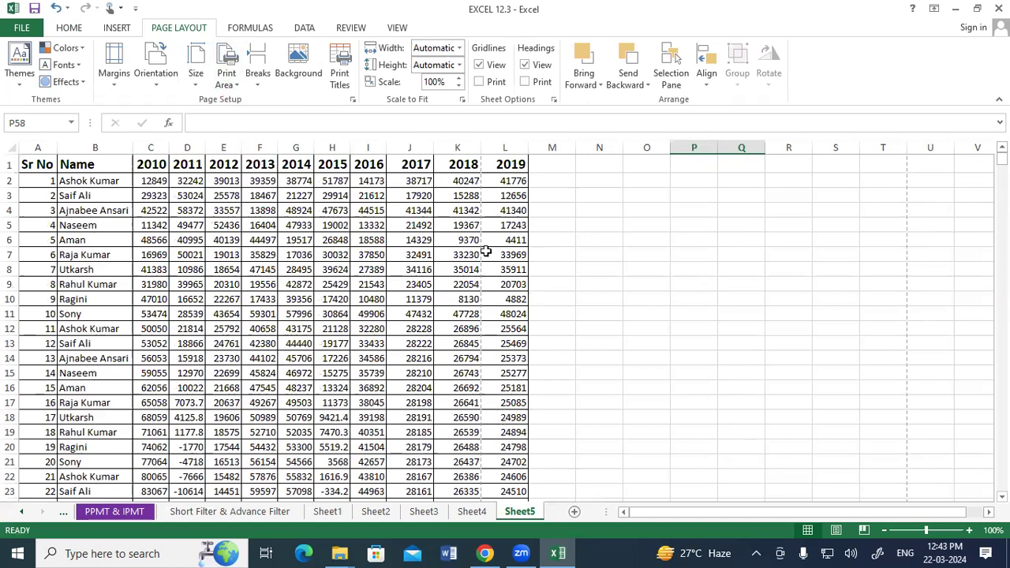
pyautogui.click(256, 75)
pyautogui.click(254, 88)
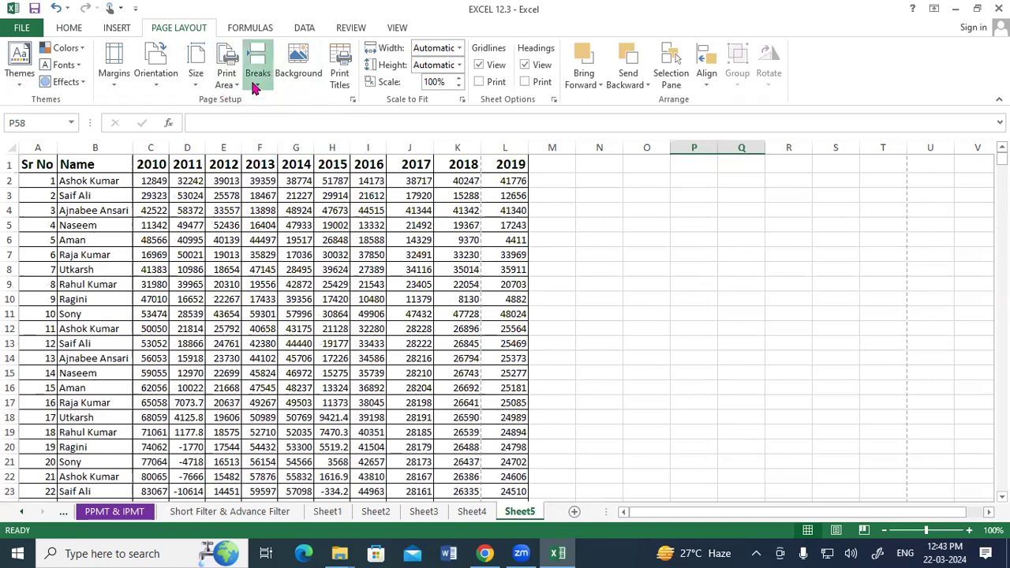
pyautogui.click(257, 75)
pyautogui.click(273, 134)
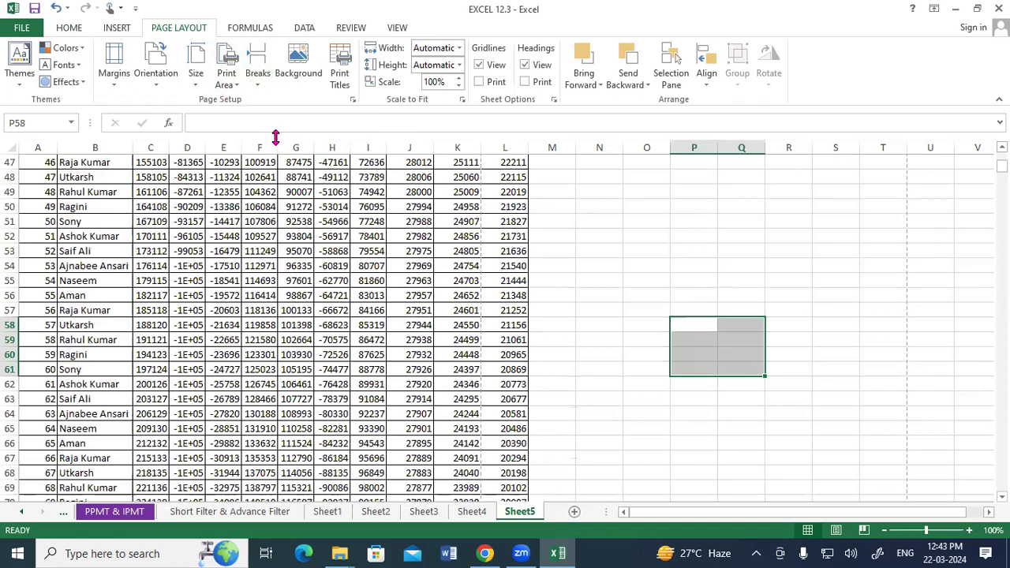
pyautogui.click(337, 262)
pyautogui.scroll(5, 337, 263)
pyautogui.scroll(5, 379, 263)
pyautogui.scroll(5, 434, 263)
pyautogui.scroll(1, 478, 263)
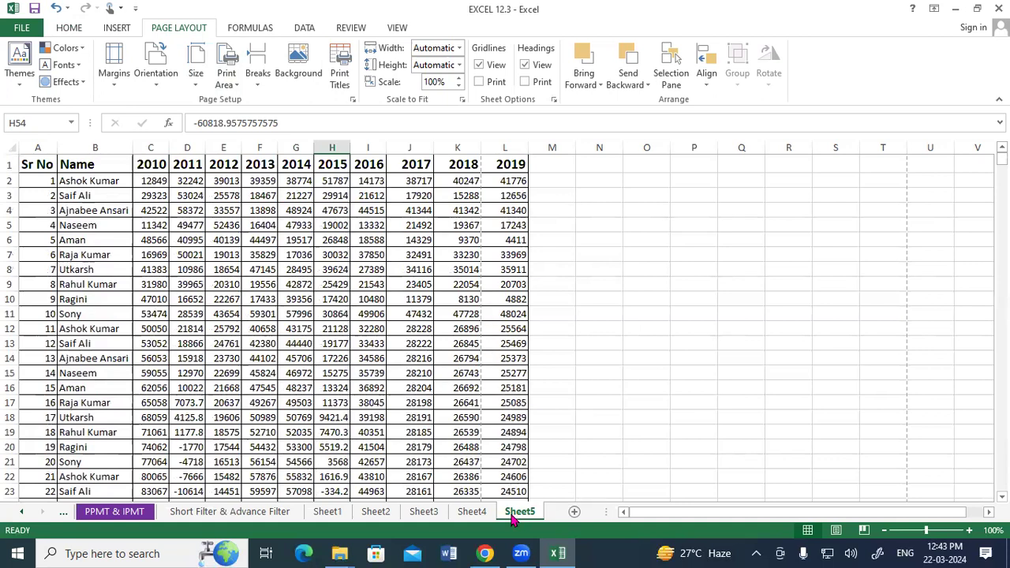
# - Set Sheet5's DisplayPageBreaks property to False in the VBA editor
pyautogui.rightClick(511, 515)
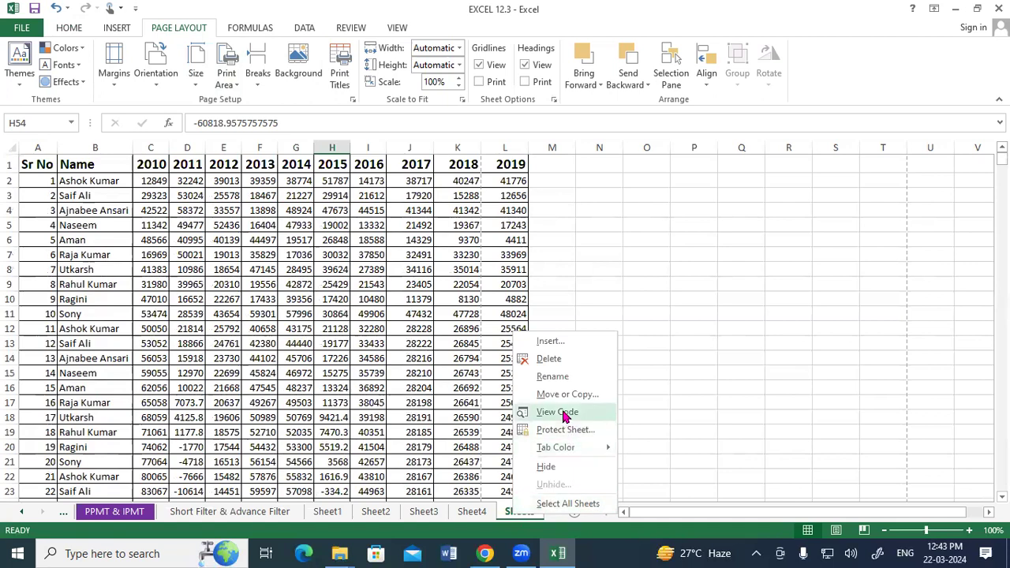
pyautogui.click(564, 414)
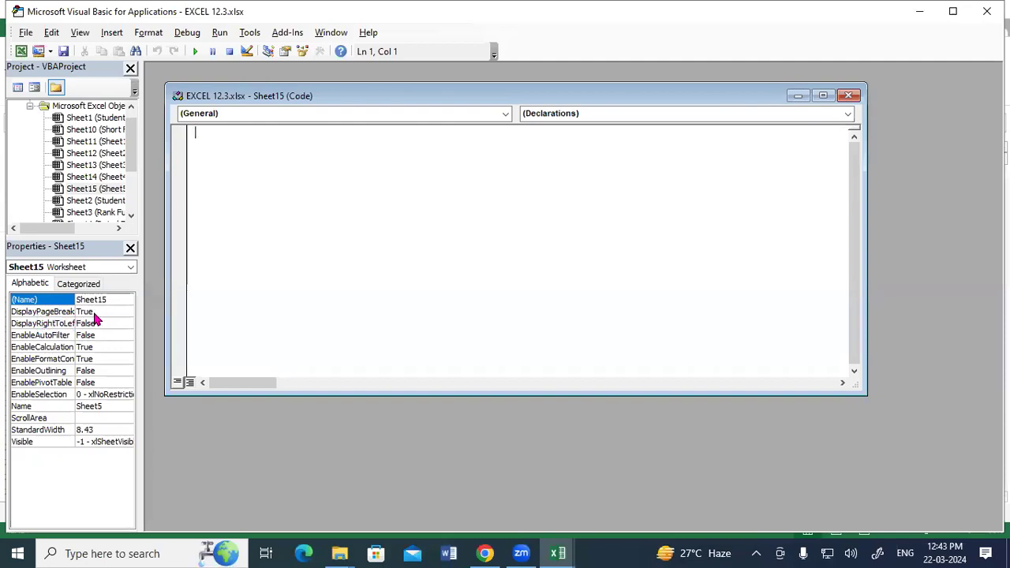
pyautogui.click(94, 312)
pyautogui.click(127, 312)
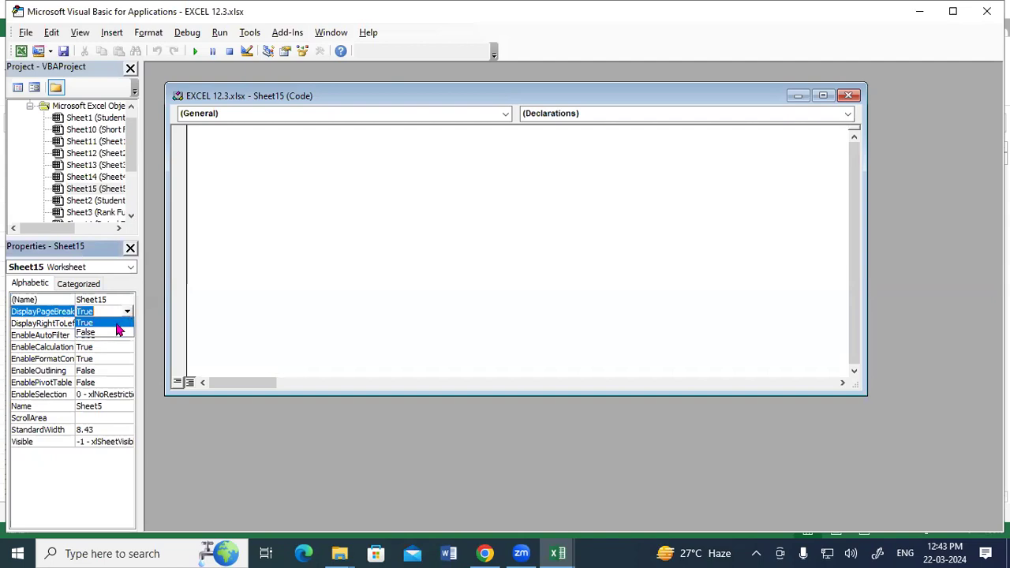
pyautogui.click(104, 332)
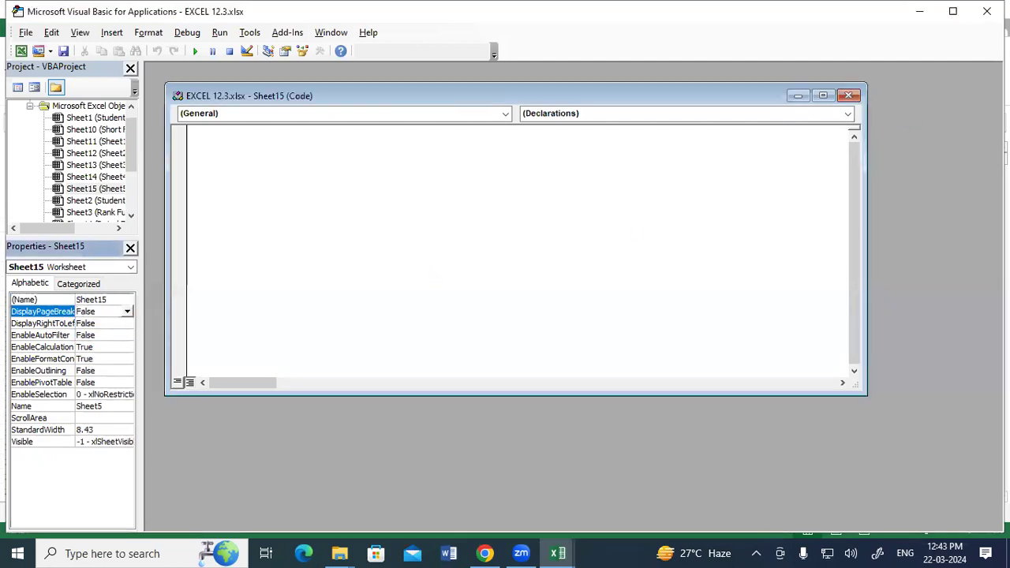
pyautogui.click(986, 11)
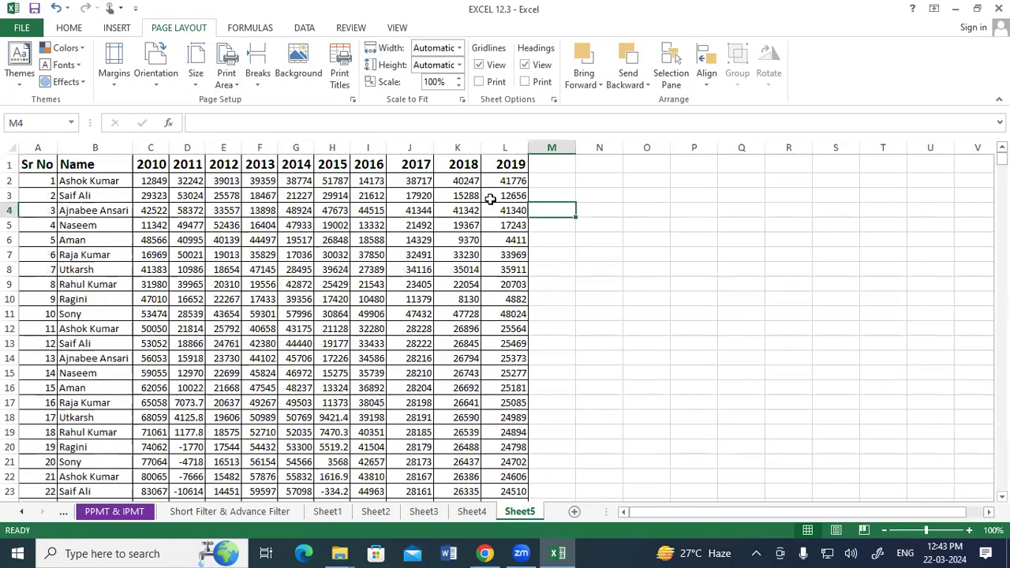
# - Insert a page break at K9, remove it, then reset all page breaks
pyautogui.moveTo(490, 200); pyautogui.dragTo(634, 385)
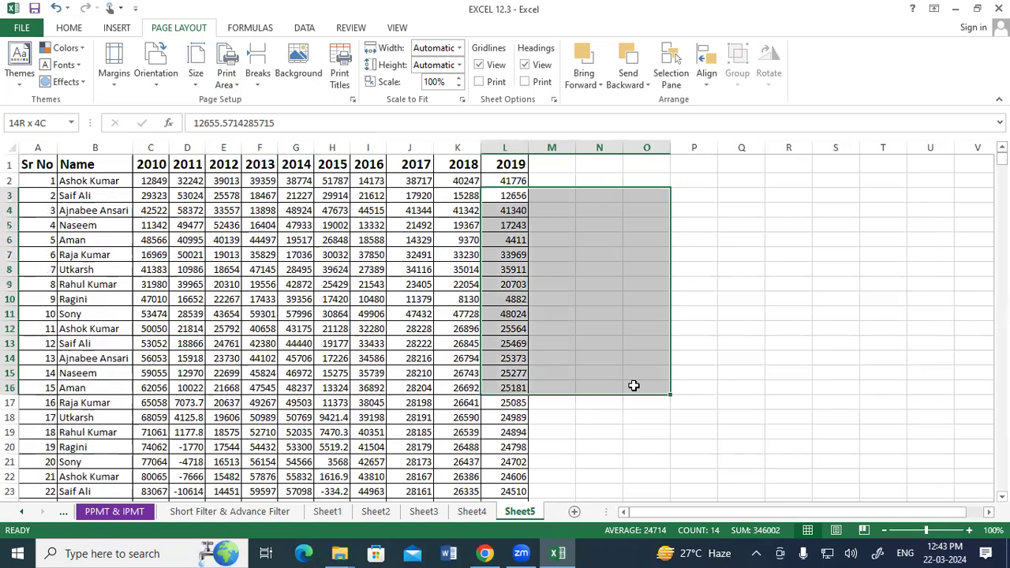
pyautogui.click(456, 285)
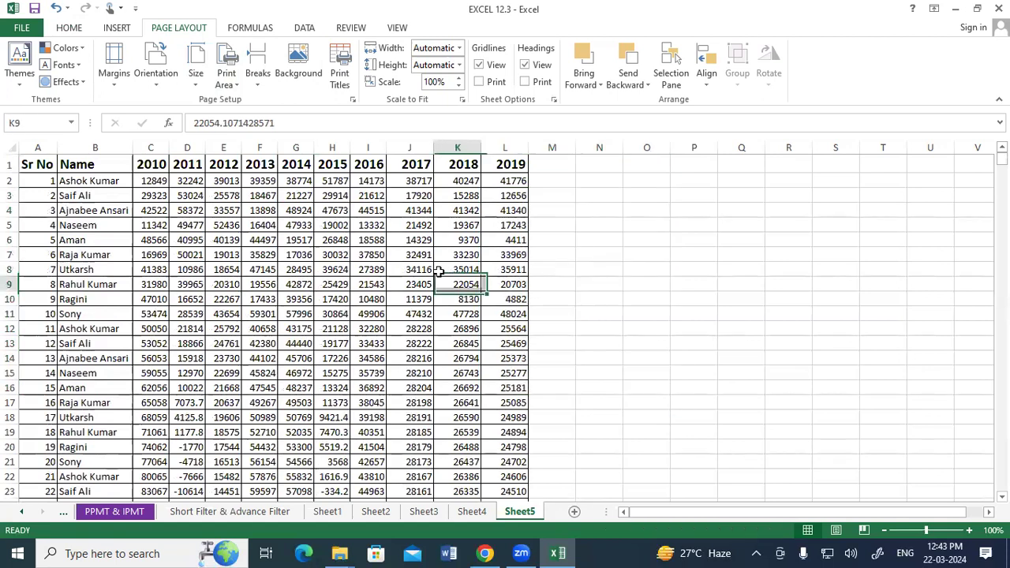
pyautogui.click(262, 72)
pyautogui.click(268, 91)
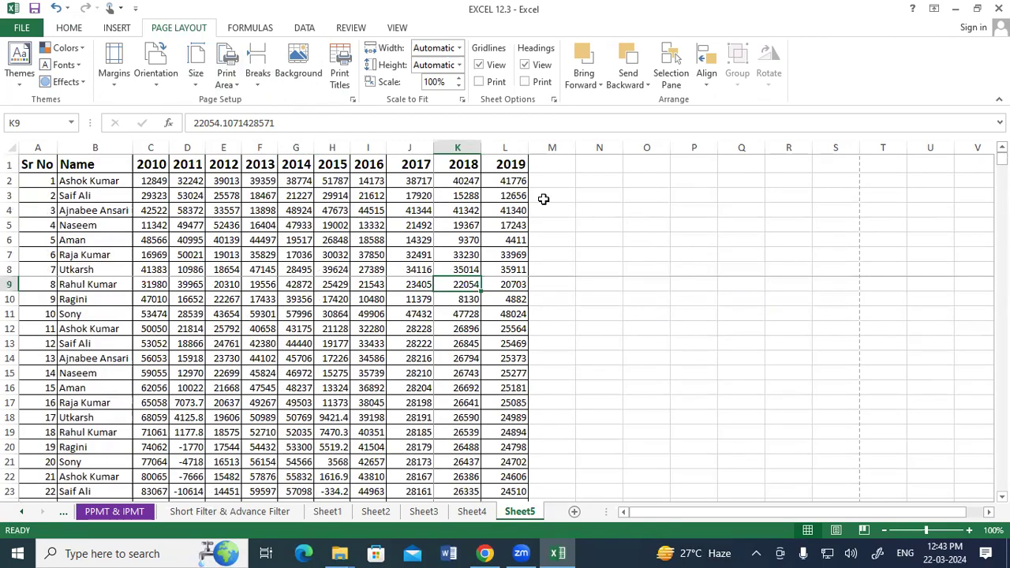
pyautogui.click(257, 75)
pyautogui.click(278, 119)
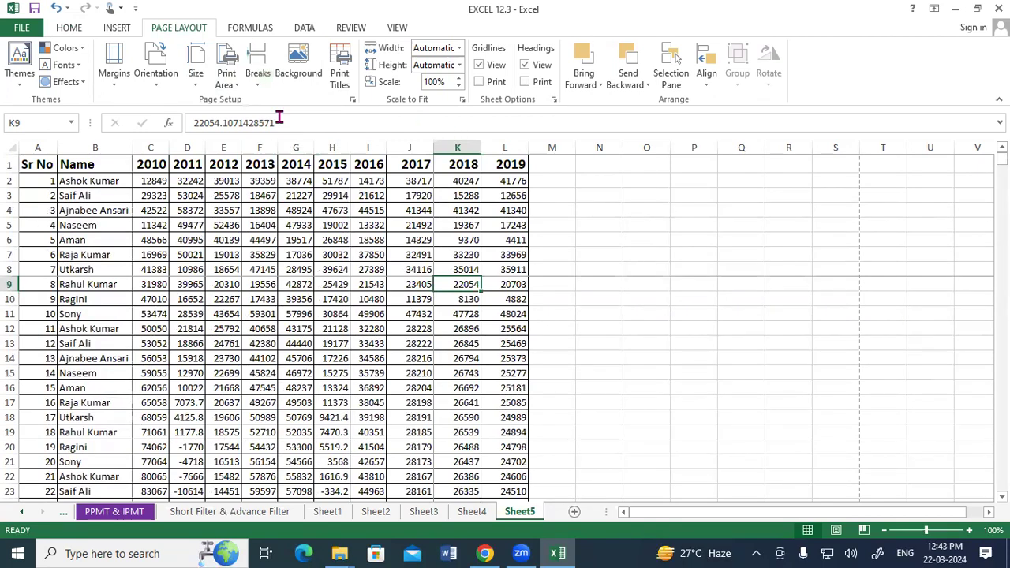
pyautogui.click(257, 72)
pyautogui.click(280, 138)
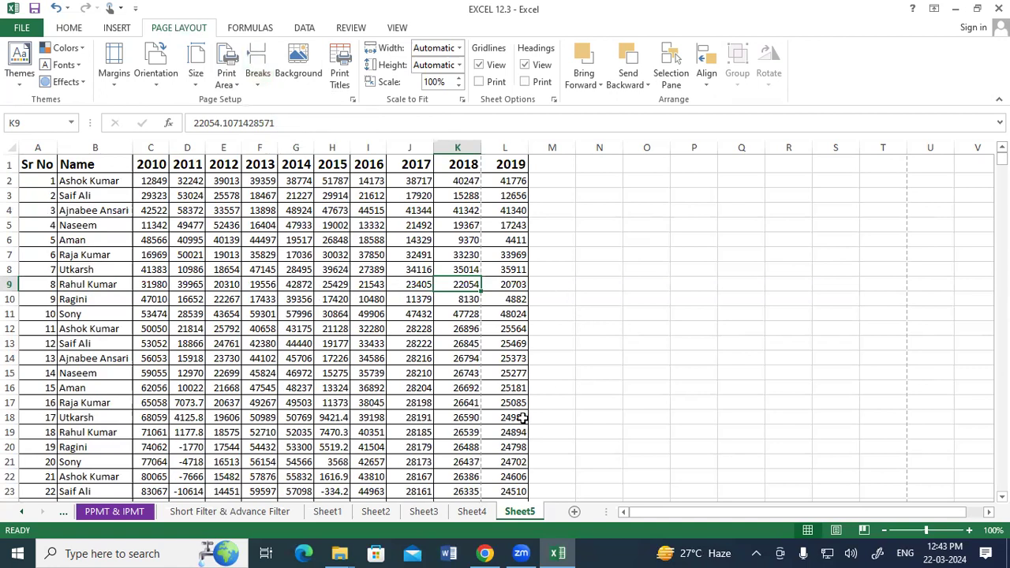
# - Set DisplayPageBreaks to False again and close the Properties and Project panes
pyautogui.rightClick(520, 513)
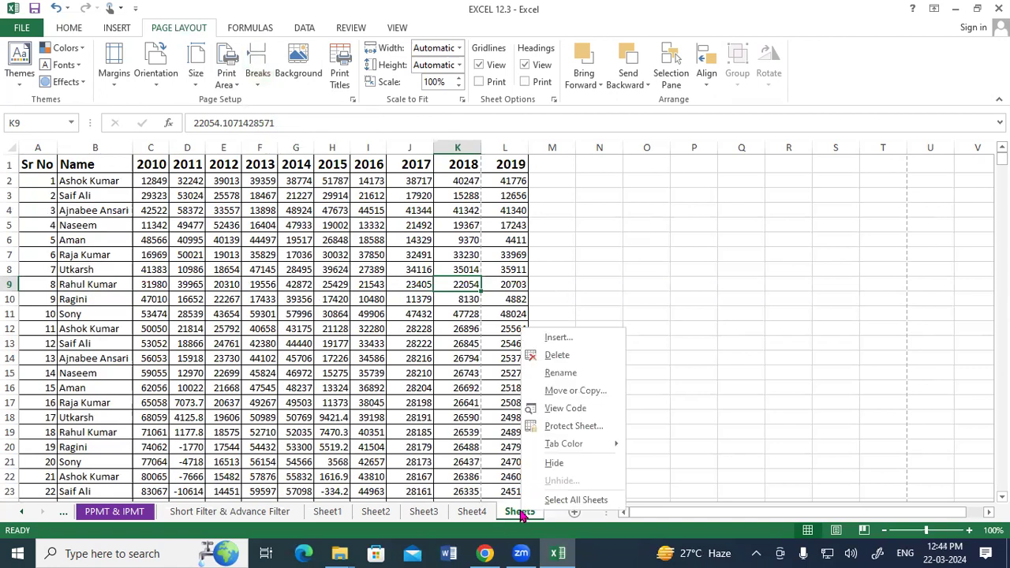
pyautogui.click(552, 409)
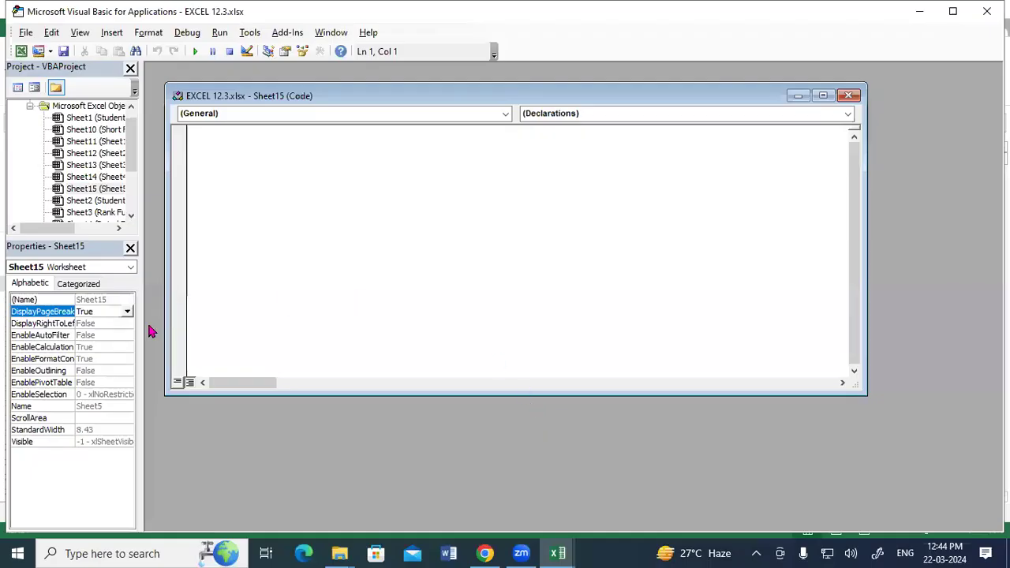
pyautogui.click(127, 311)
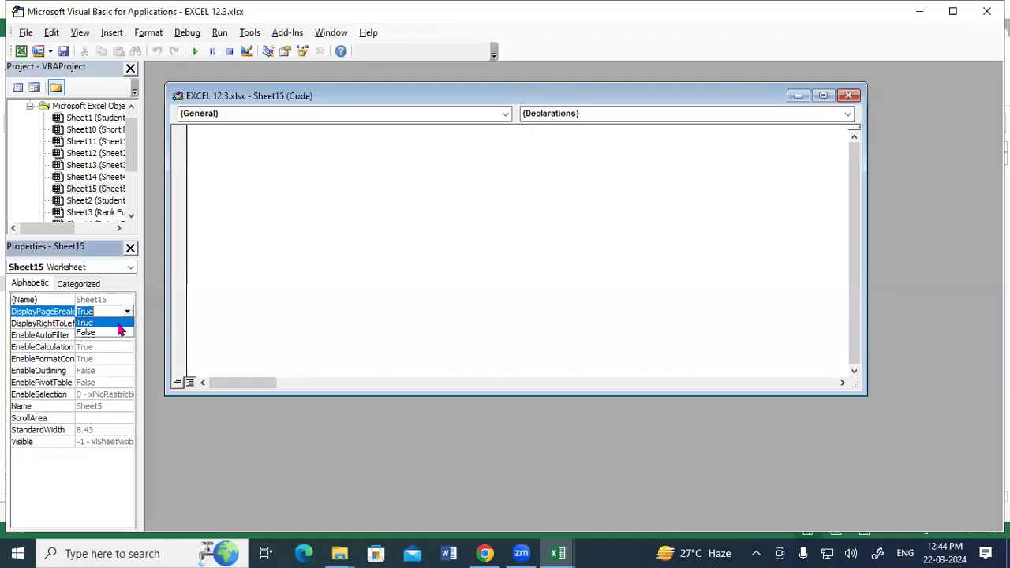
pyautogui.click(111, 332)
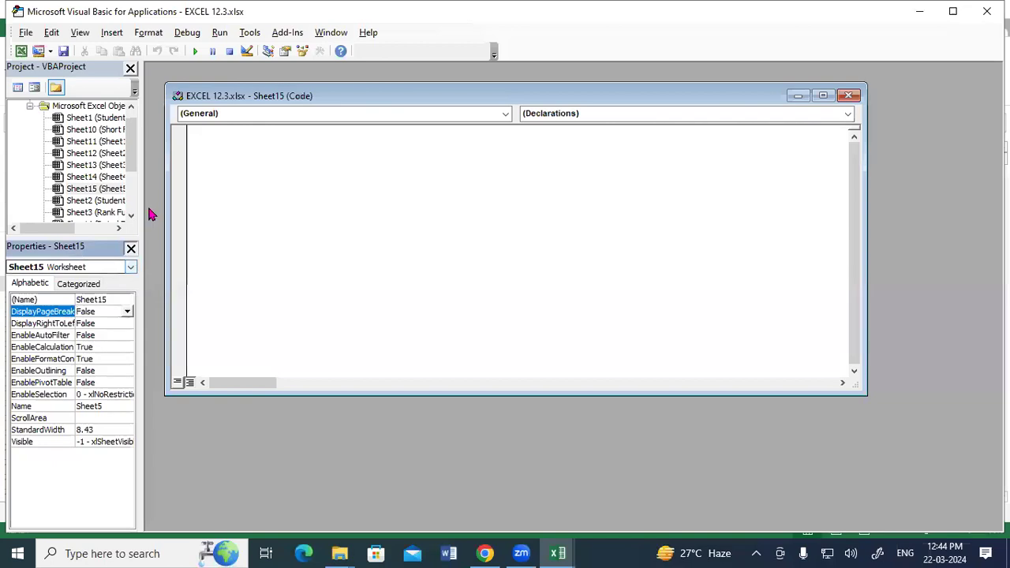
pyautogui.click(131, 247)
pyautogui.click(130, 67)
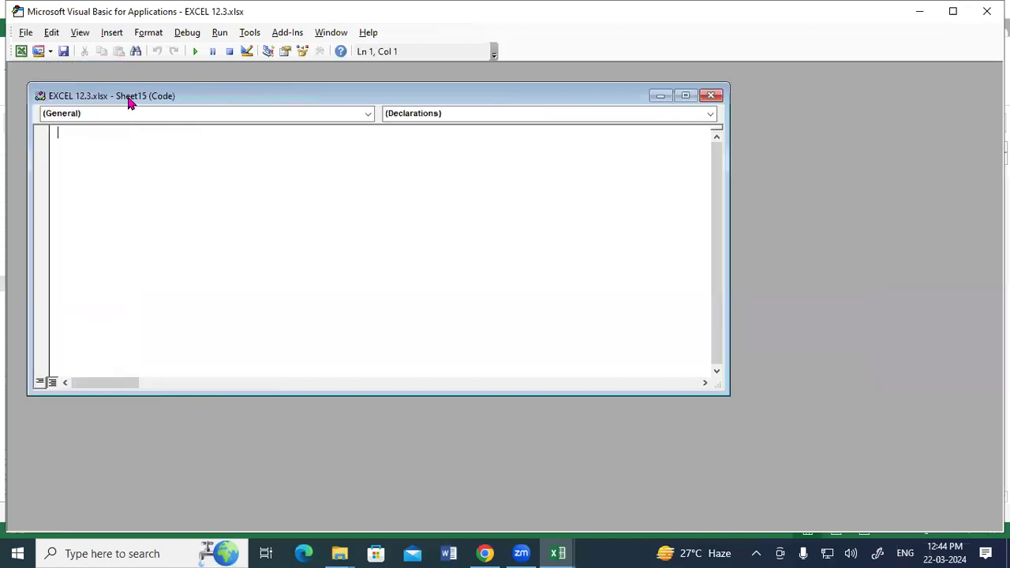
# - Move the code window, restore the Properties window, and close the VBA editor
pyautogui.moveTo(140, 101); pyautogui.dragTo(382, 104)
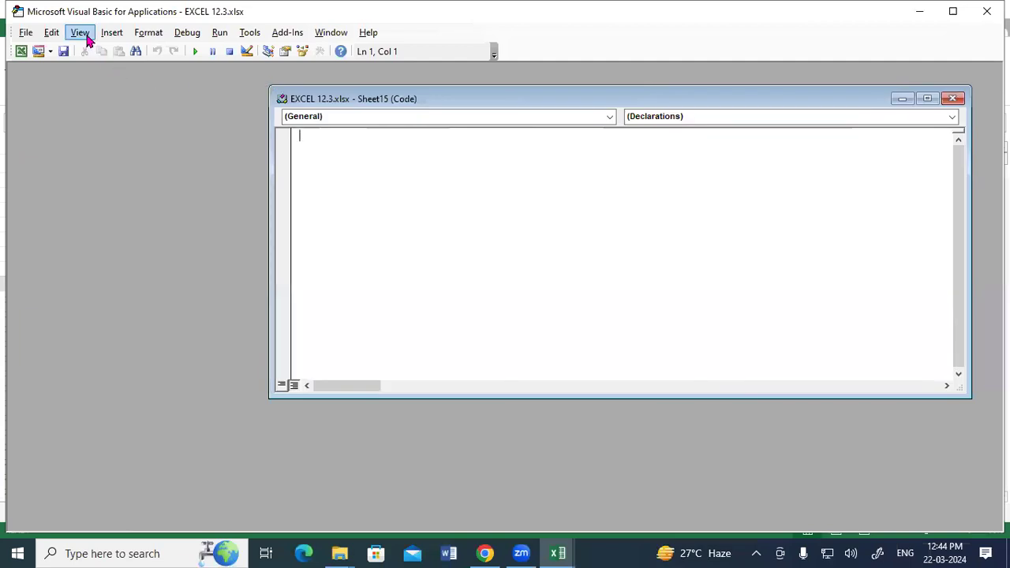
pyautogui.click(80, 32)
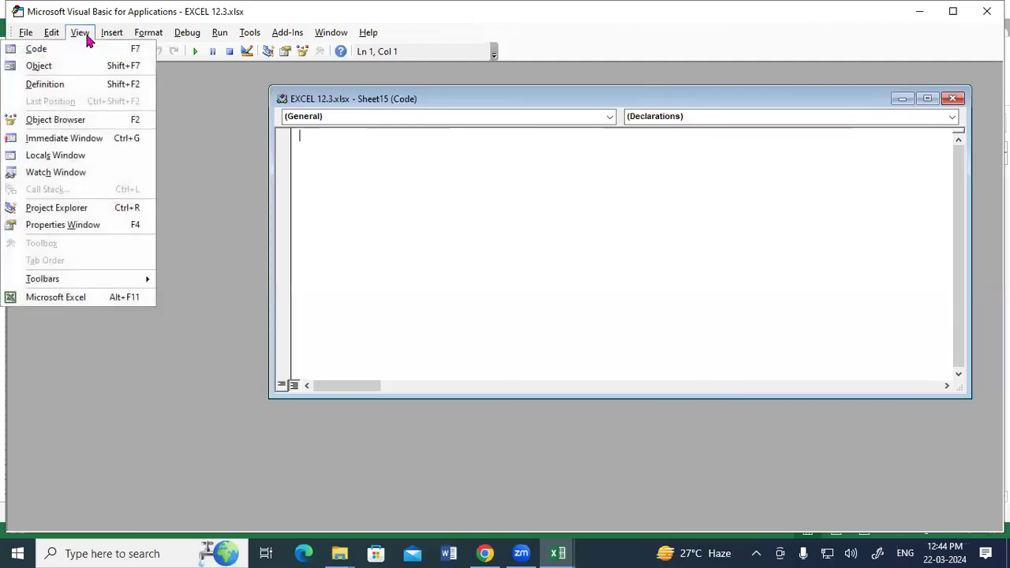
pyautogui.click(71, 231)
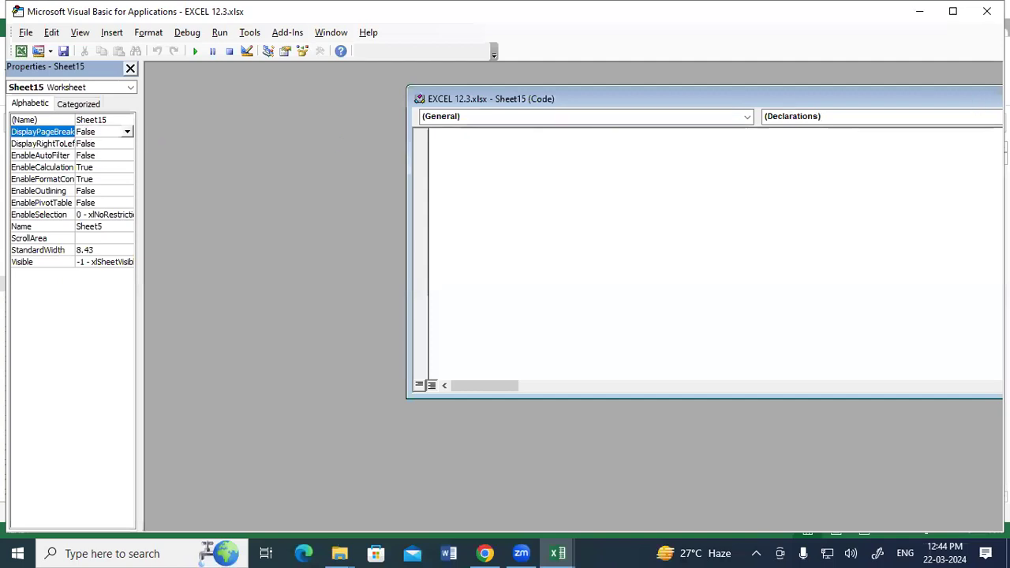
pyautogui.click(986, 11)
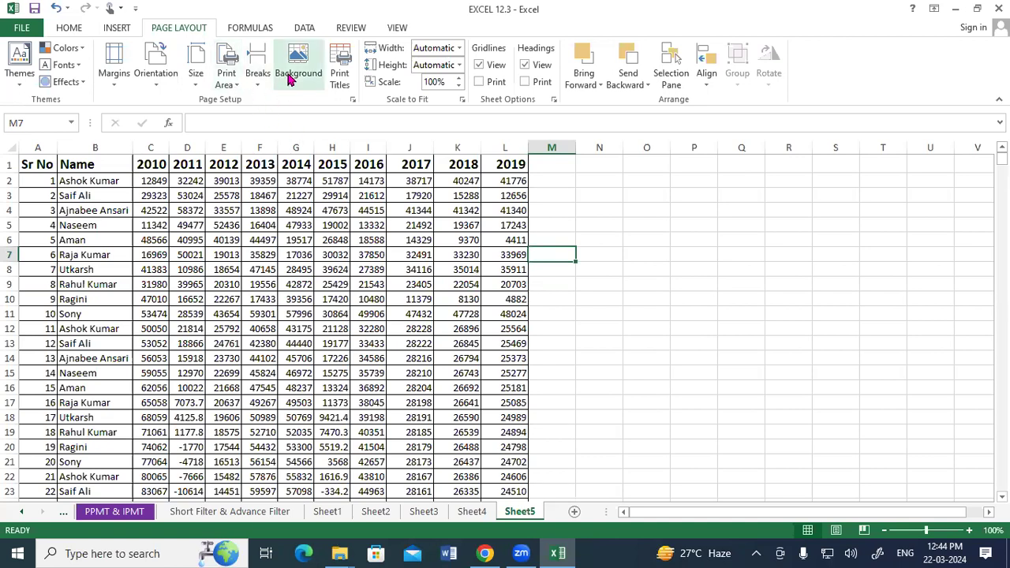
# - Lower the Scale to Fit print scale from 100% to 90%
pyautogui.click(335, 299)
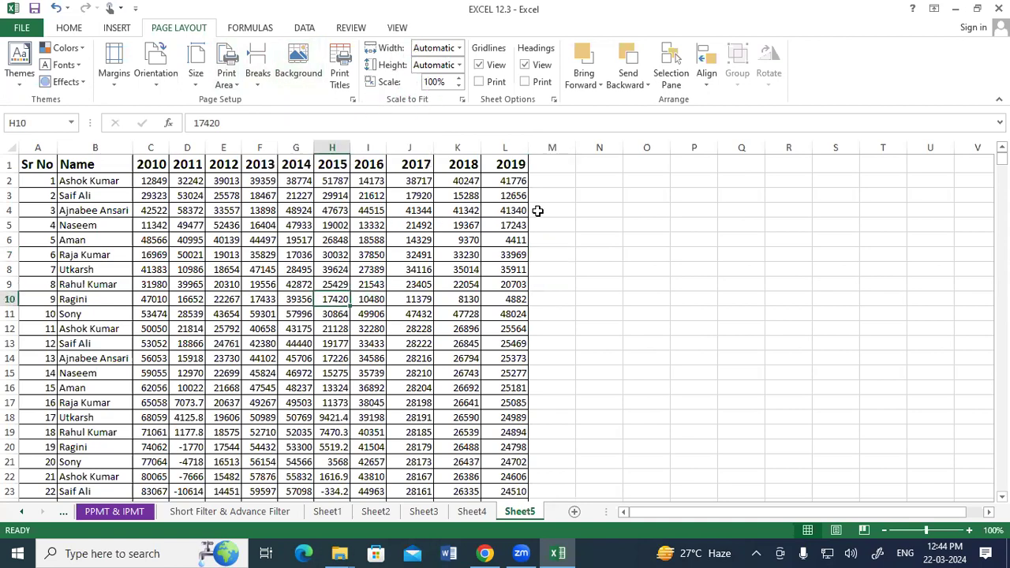
pyautogui.click(458, 64)
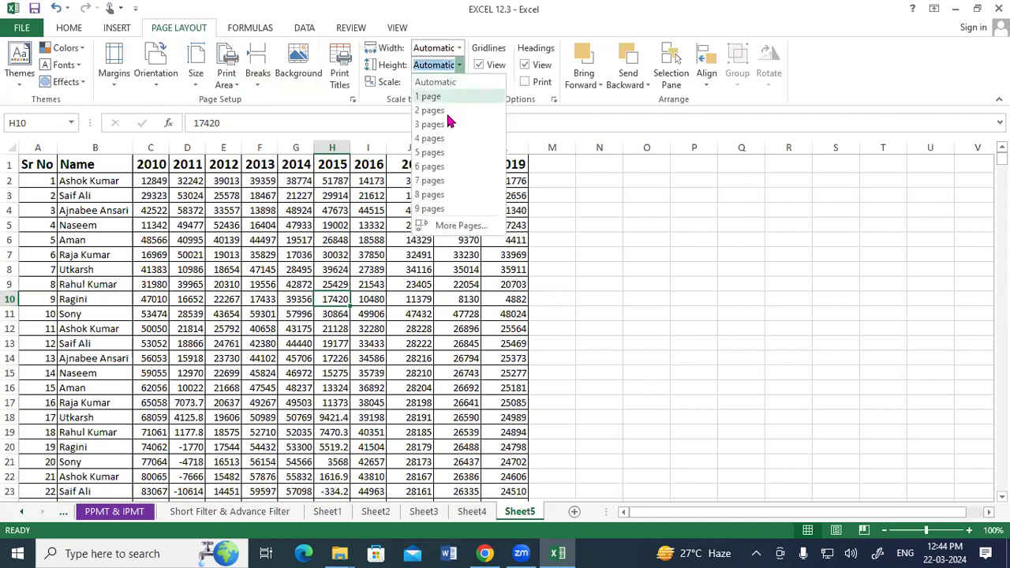
pyautogui.click(302, 174)
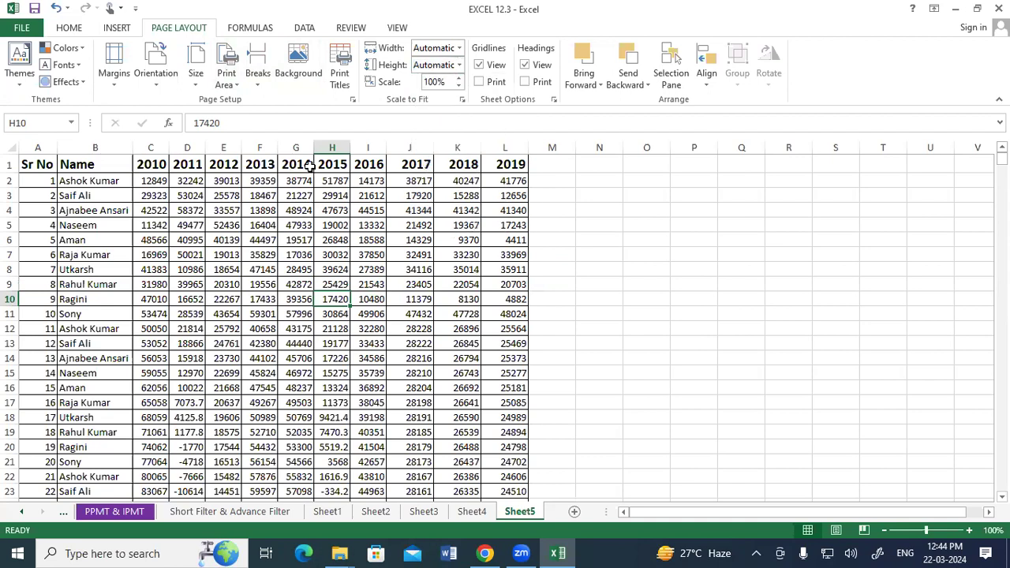
pyautogui.click(458, 85)
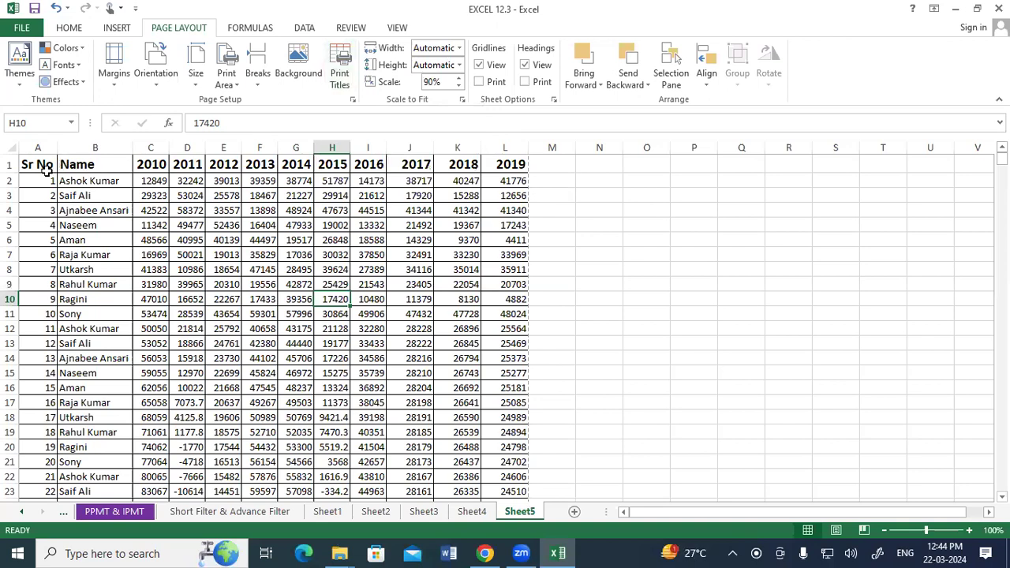
# - Scroll down the table to locate the automatic page break between rows 51 and 52
pyautogui.moveTo(47, 180); pyautogui.dragTo(164, 299)
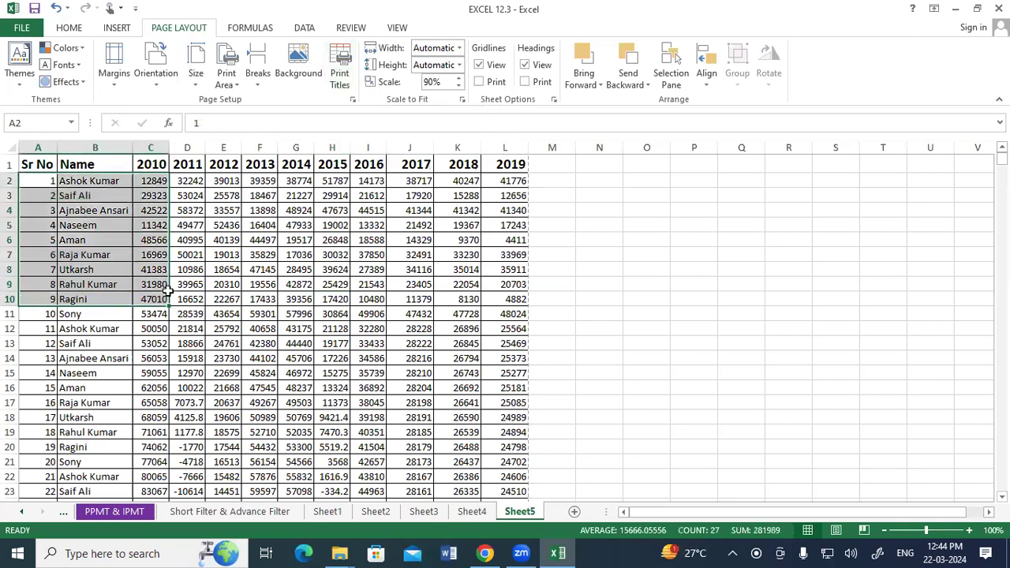
pyautogui.scroll(-5, 162, 298)
pyautogui.scroll(-5, 146, 294)
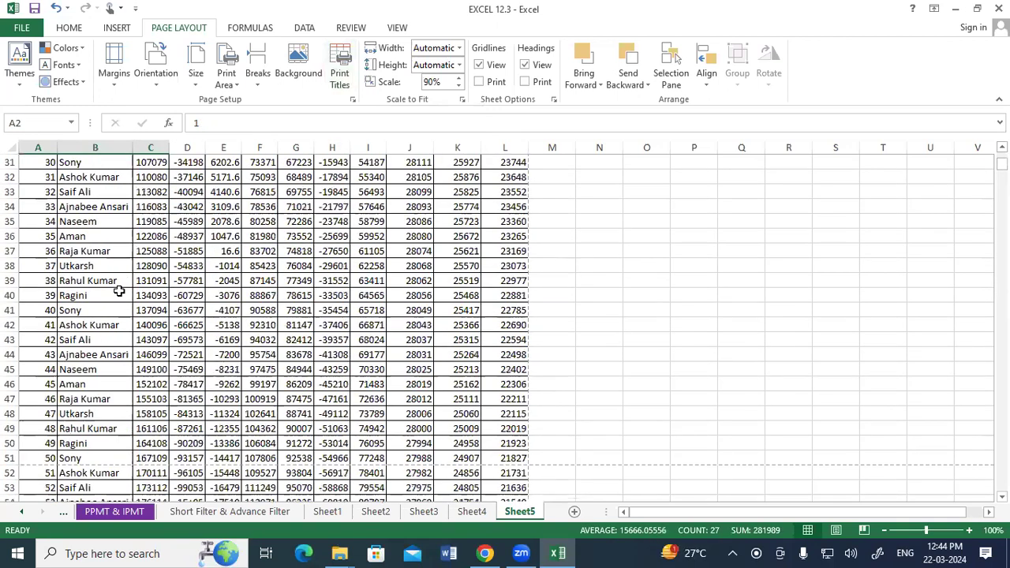
pyautogui.scroll(5, 118, 291)
pyautogui.scroll(5, 118, 291)
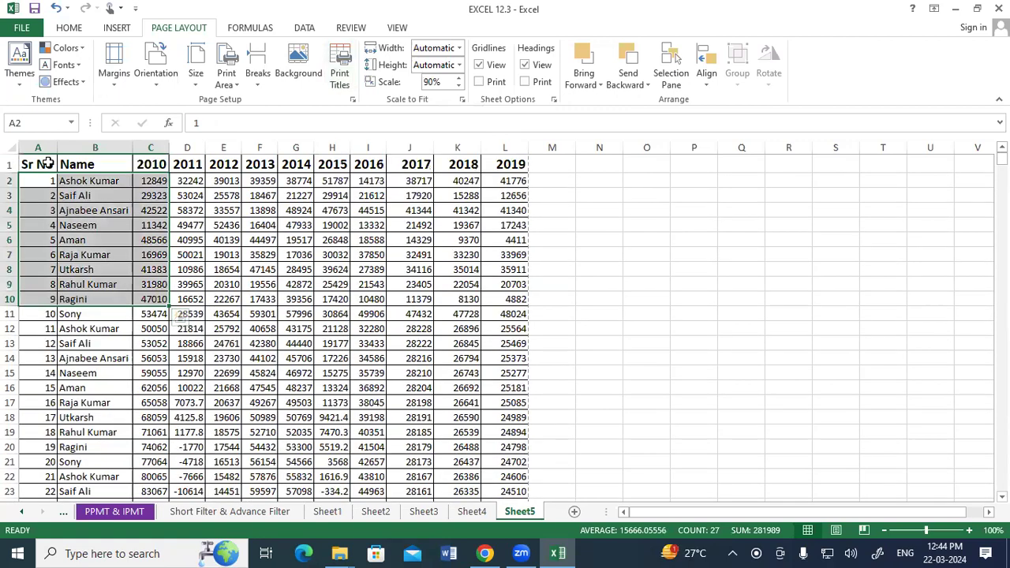
pyautogui.click(49, 164)
pyautogui.scroll(-5, 114, 376)
pyautogui.scroll(-1, 115, 376)
pyautogui.scroll(-6, 114, 376)
pyautogui.scroll(-1, 114, 376)
pyautogui.moveTo(43, 339); pyautogui.dragTo(523, 339)
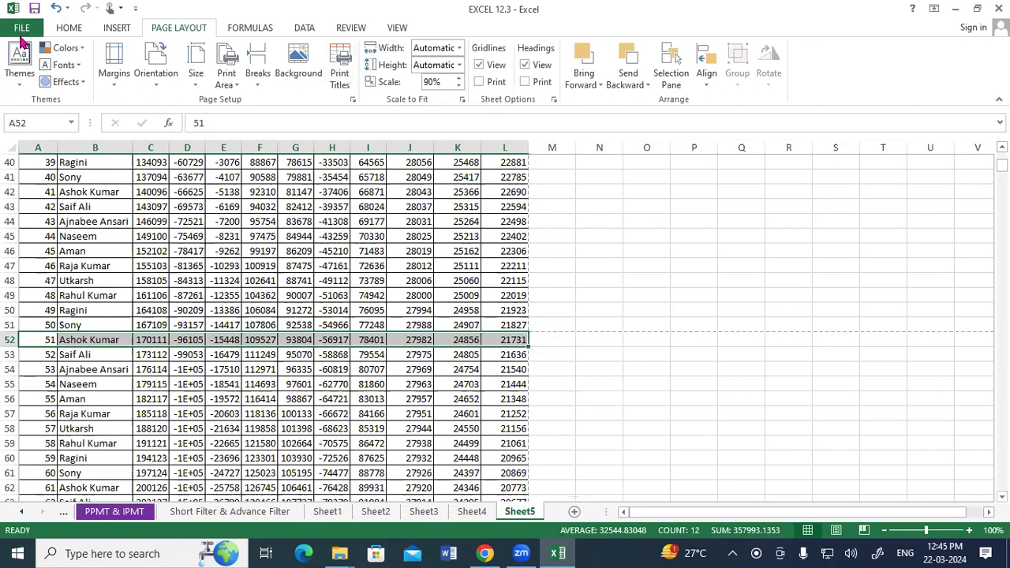
pyautogui.click(22, 30)
pyautogui.click(32, 203)
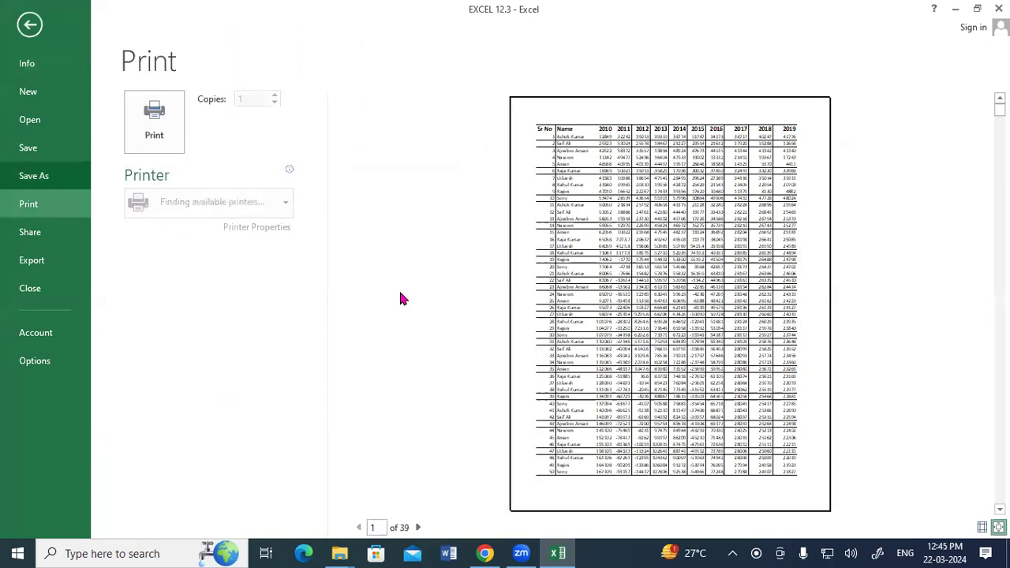
pyautogui.click(998, 527)
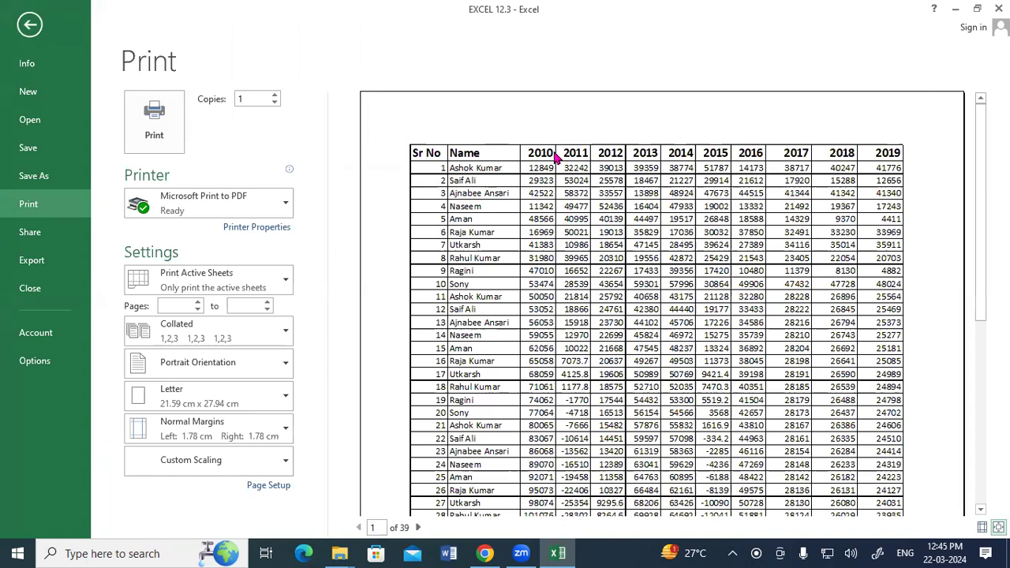
pyautogui.click(418, 527)
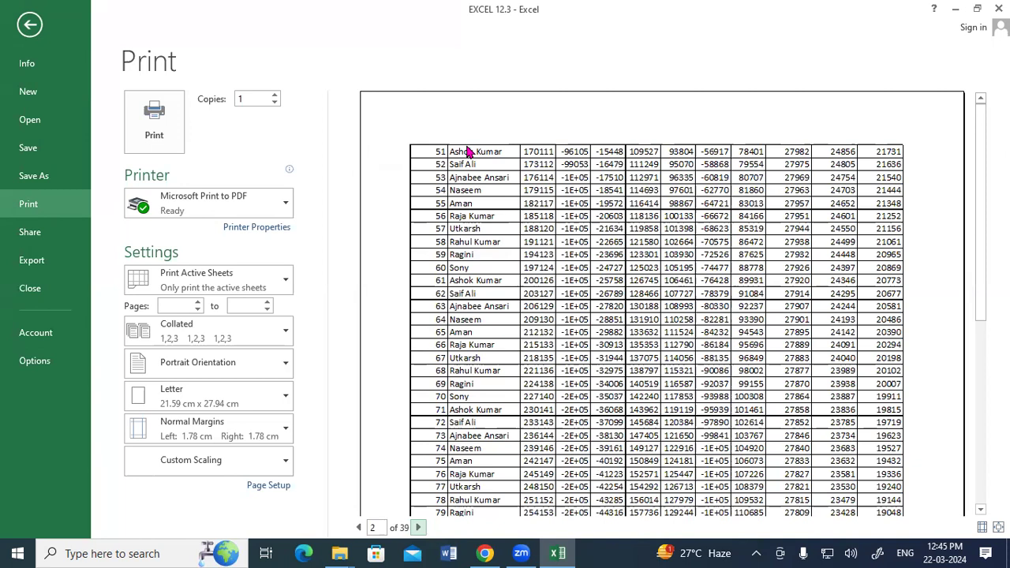
pyautogui.click(19, 26)
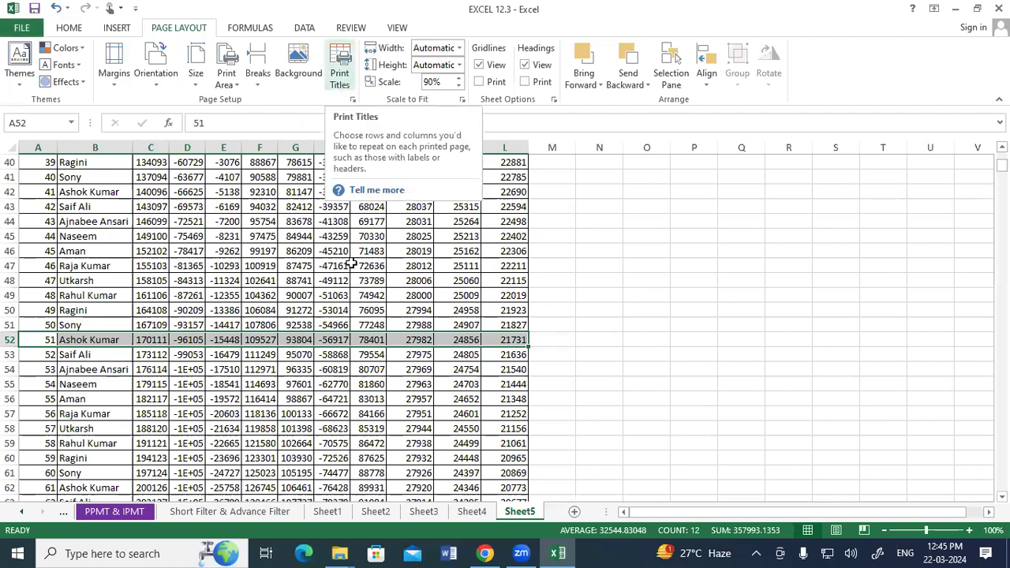
# - In Print Titles, set rows to repeat at top to $1:$1 with no repeating columns
pyautogui.scroll(12, 332, 229)
pyautogui.scroll(1, 316, 206)
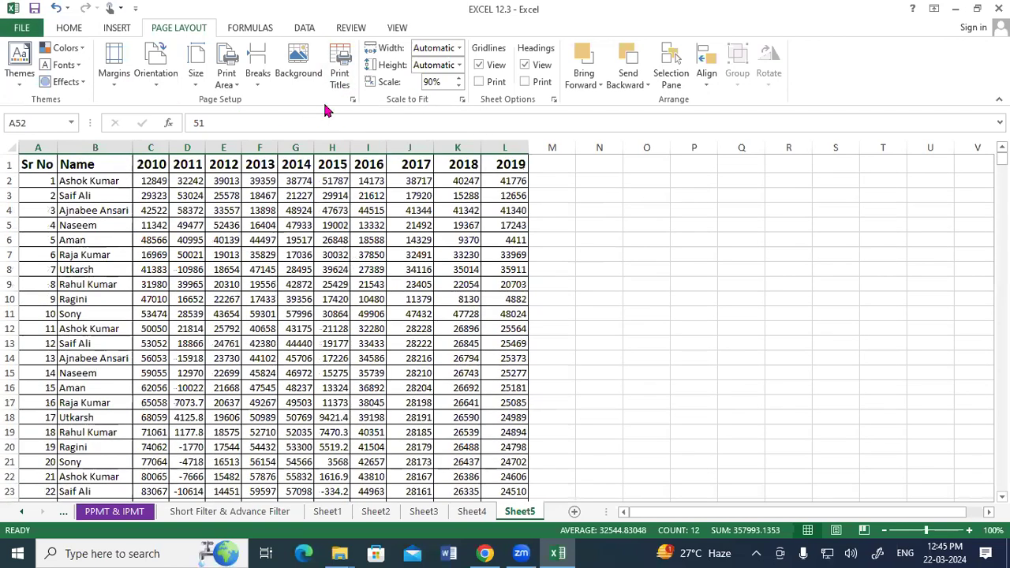
pyautogui.click(340, 72)
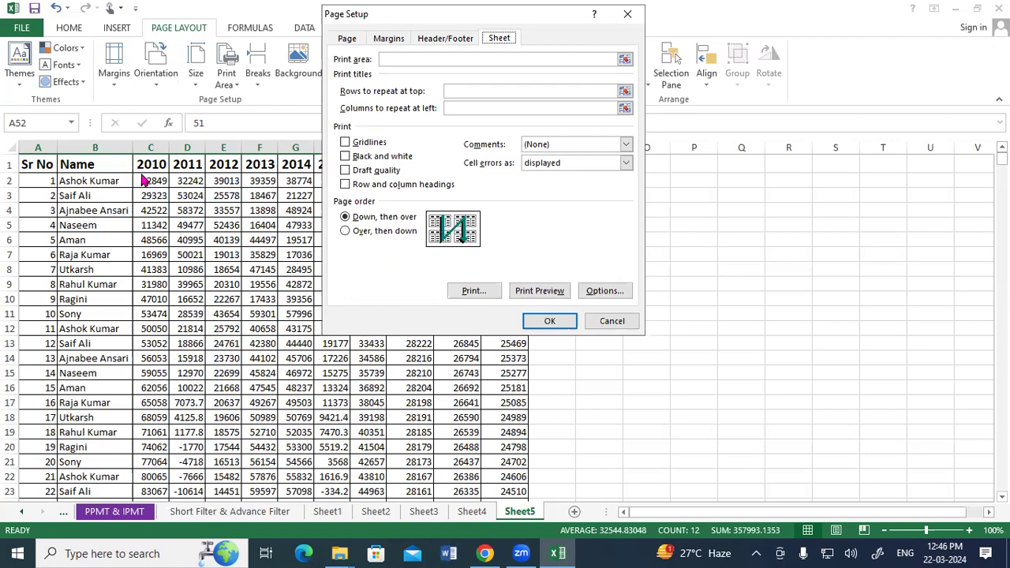
pyautogui.click(458, 107)
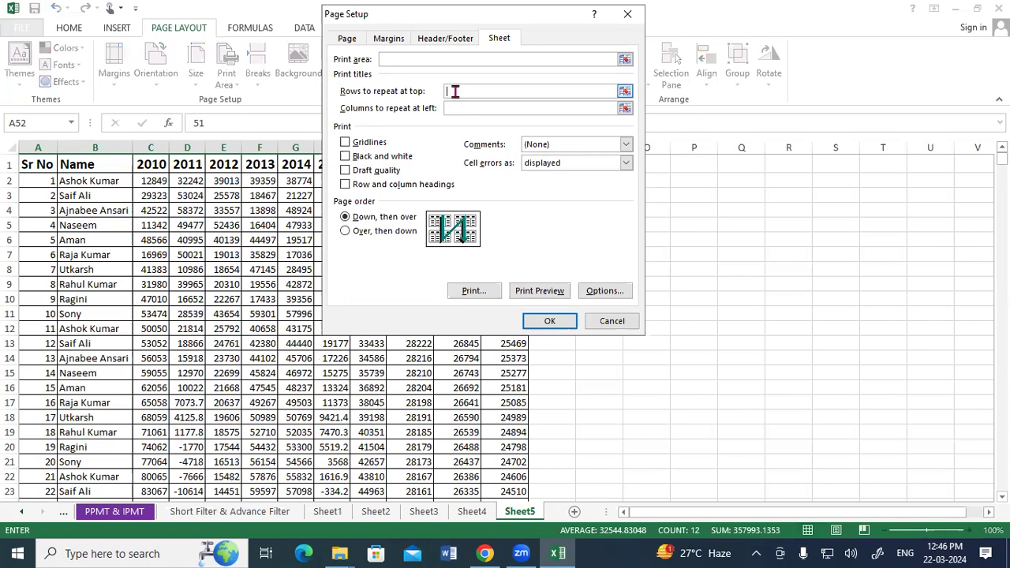
pyautogui.click(455, 91)
pyautogui.click(36, 147)
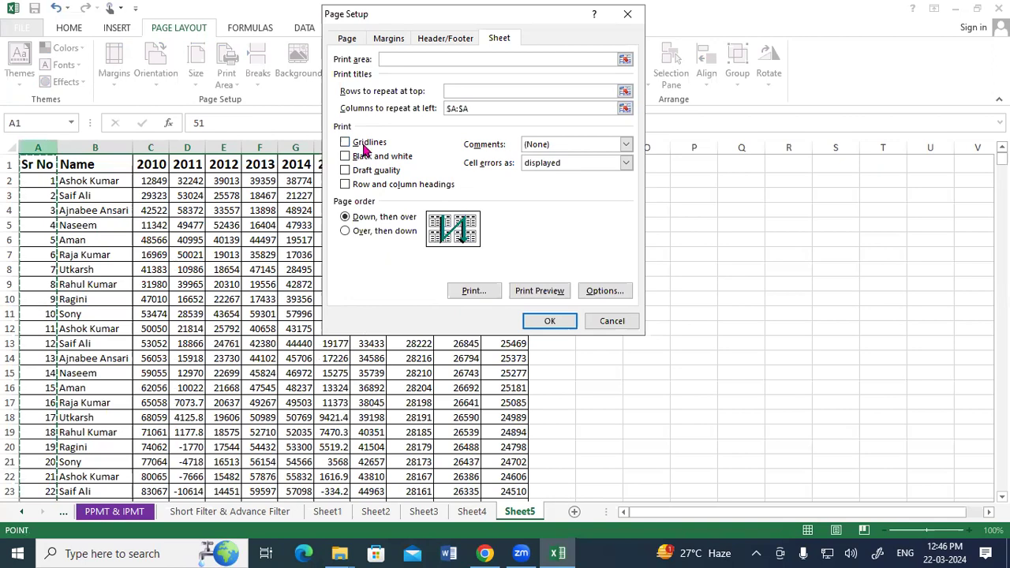
pyautogui.press('BackSpace')
pyautogui.press('BackSpace')
pyautogui.press('BackSpace')
pyautogui.press('BackSpace')
pyautogui.click(449, 92)
pyautogui.click(10, 163)
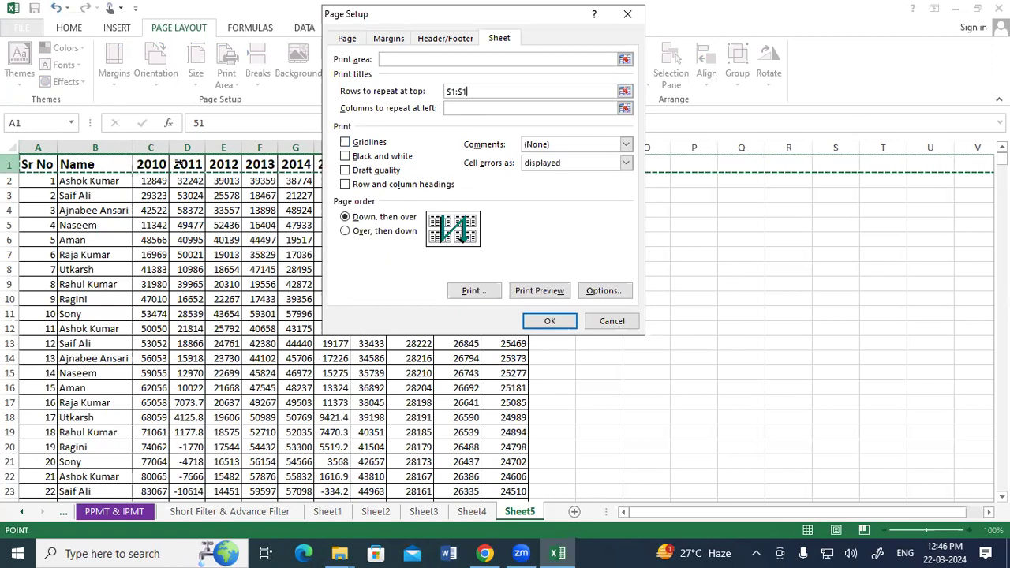
pyautogui.click(527, 321)
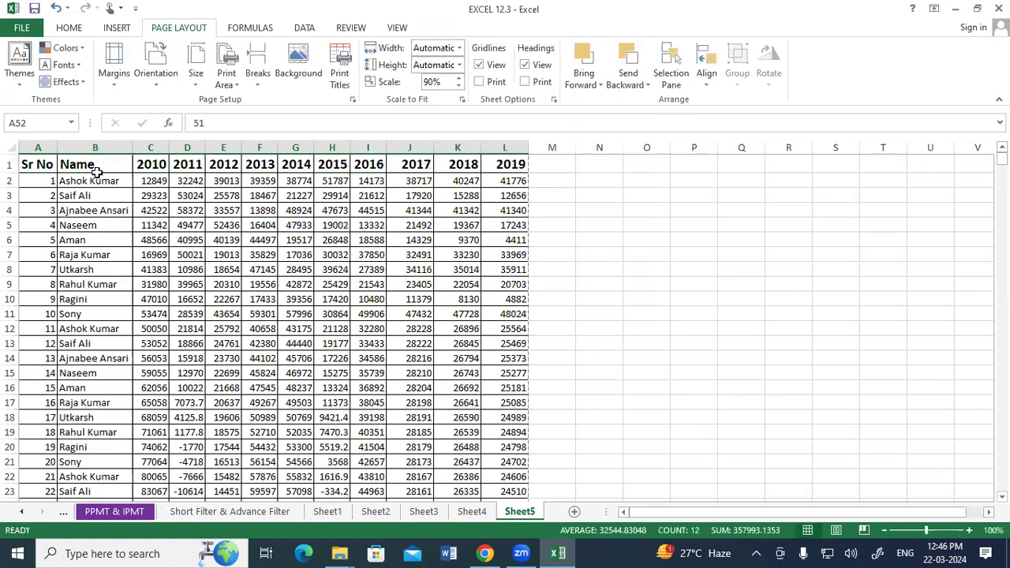
# - Preview the 40-page printout and confirm page 2 repeats the Sr No/Name header
pyautogui.click(21, 28)
pyautogui.click(28, 204)
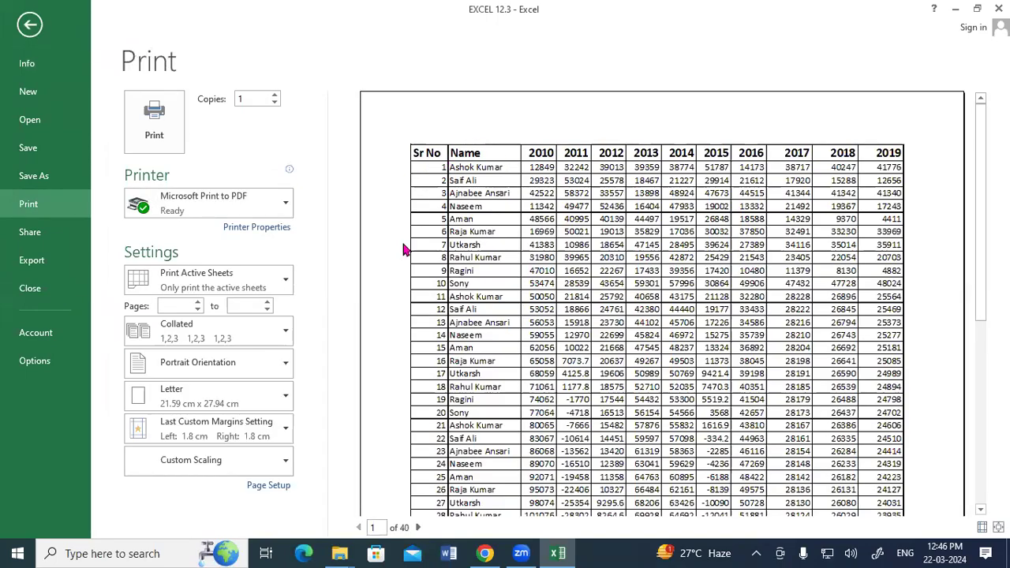
pyautogui.click(418, 527)
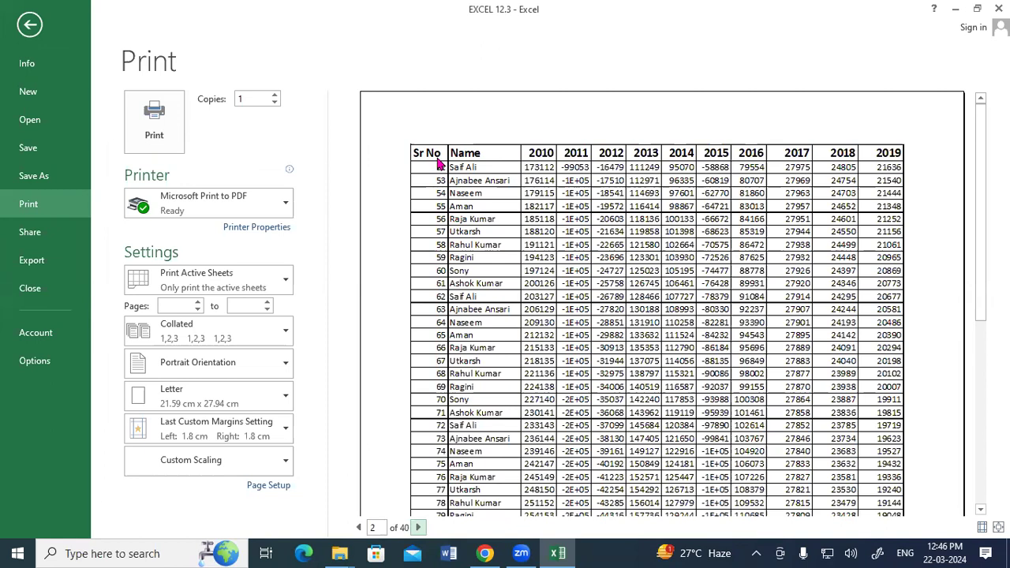
pyautogui.click(29, 26)
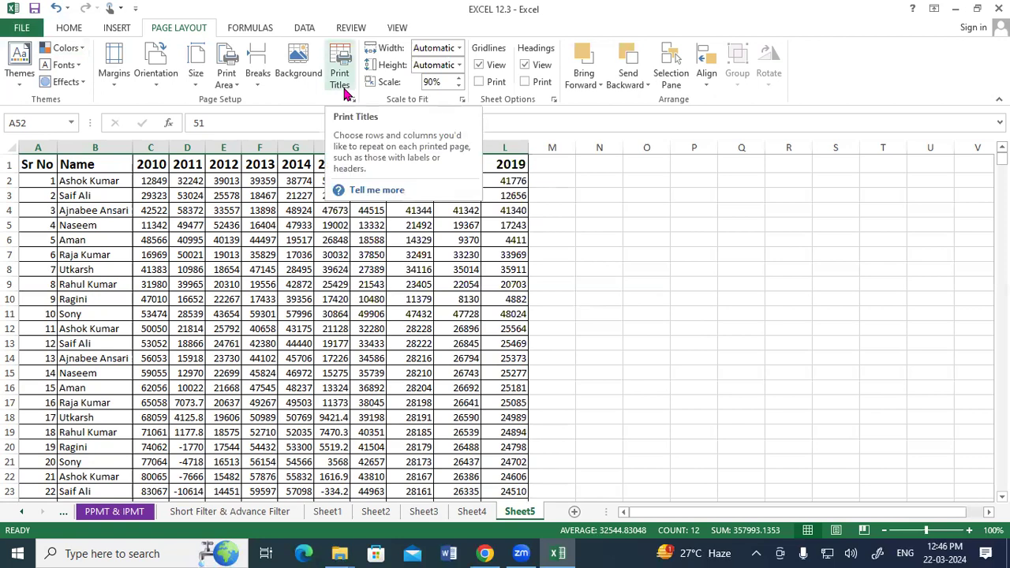
pyautogui.click(346, 299)
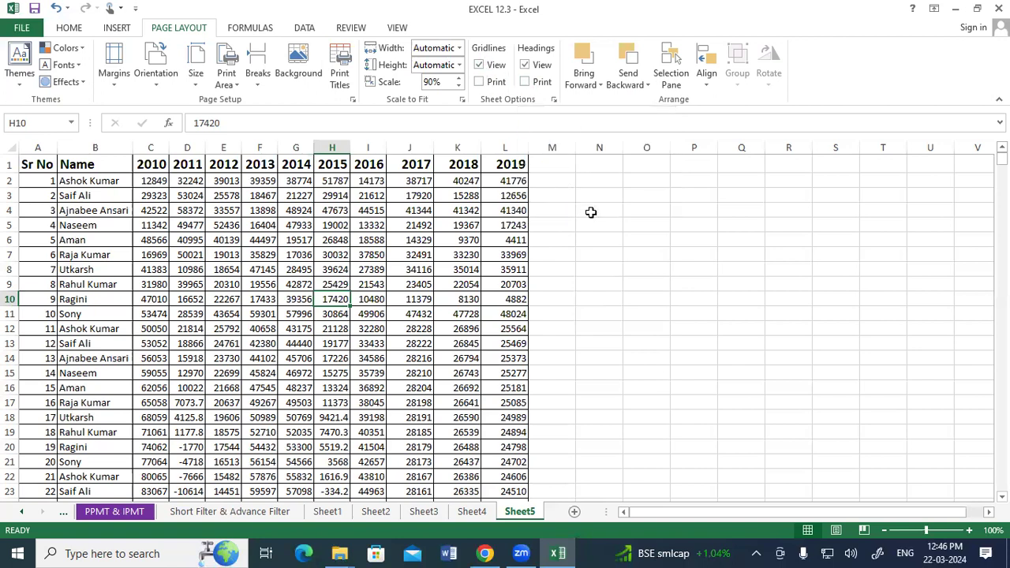
# - Hide the worksheet gridlines by unchecking Gridlines View
pyautogui.moveTo(596, 225); pyautogui.dragTo(939, 450)
pyautogui.click(814, 384)
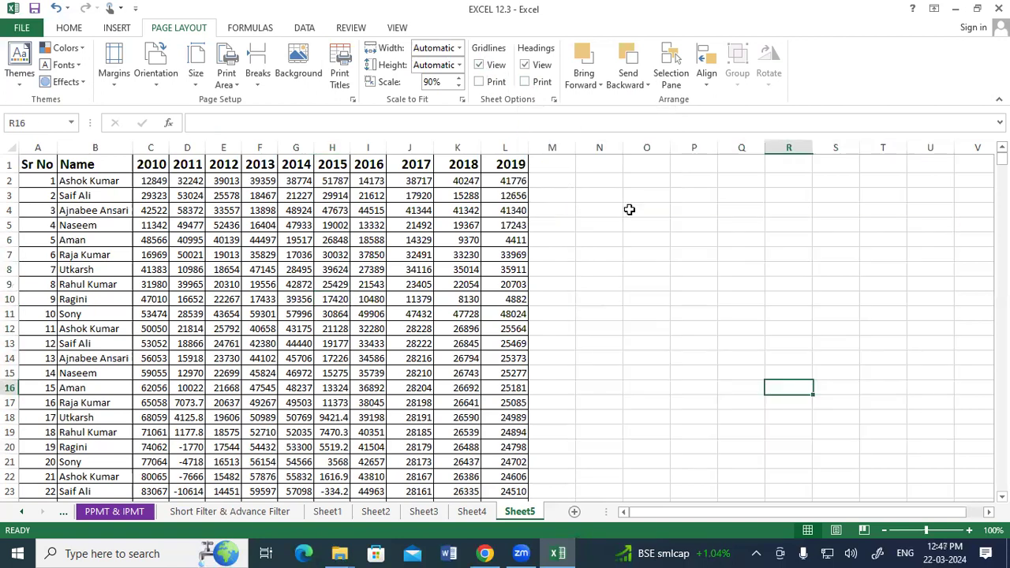
pyautogui.click(479, 66)
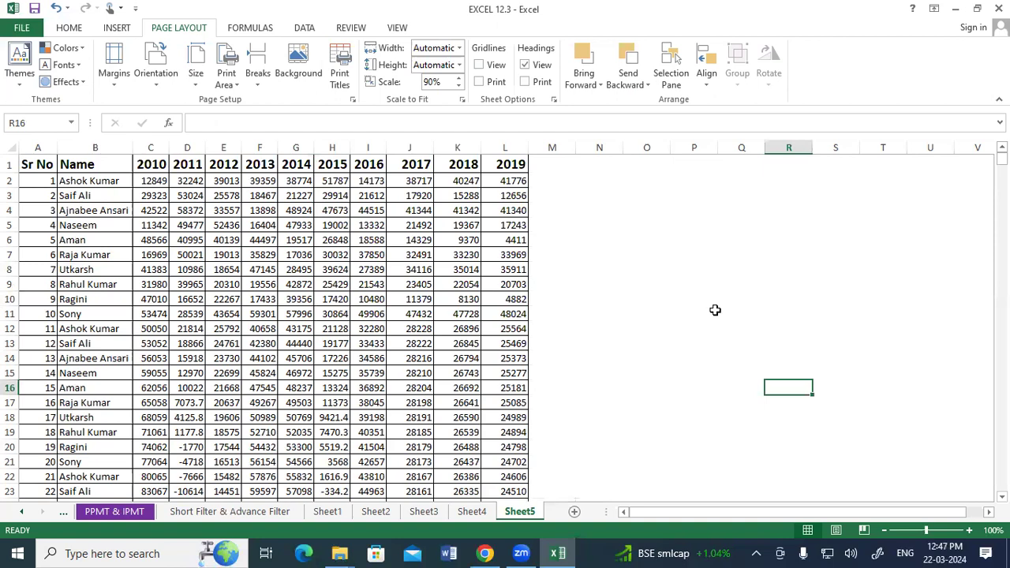
pyautogui.moveTo(702, 242); pyautogui.dragTo(813, 361)
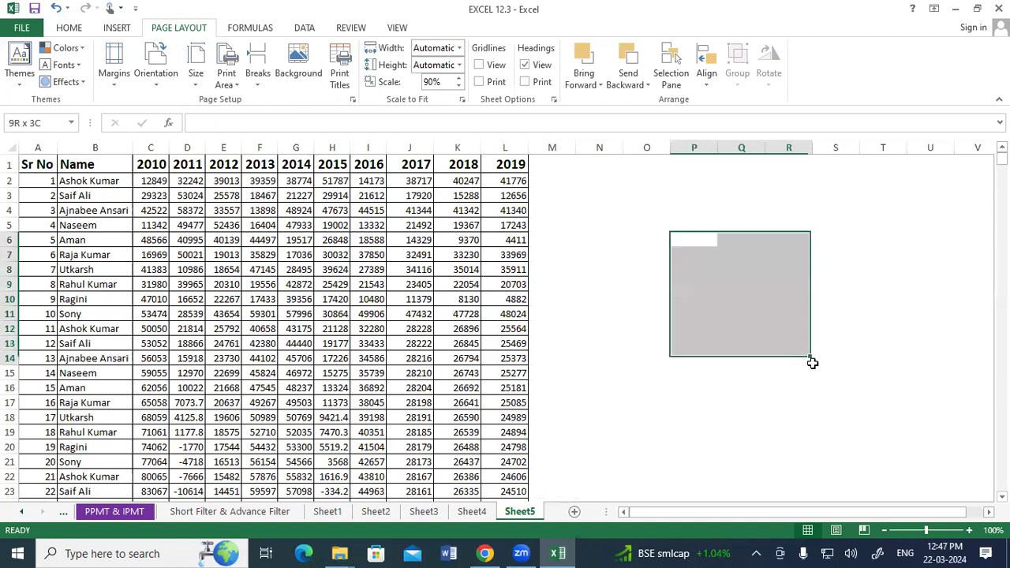
# - Select the whole sheet and apply No Border to remove all cell borders
pyautogui.click(10, 148)
pyautogui.click(69, 28)
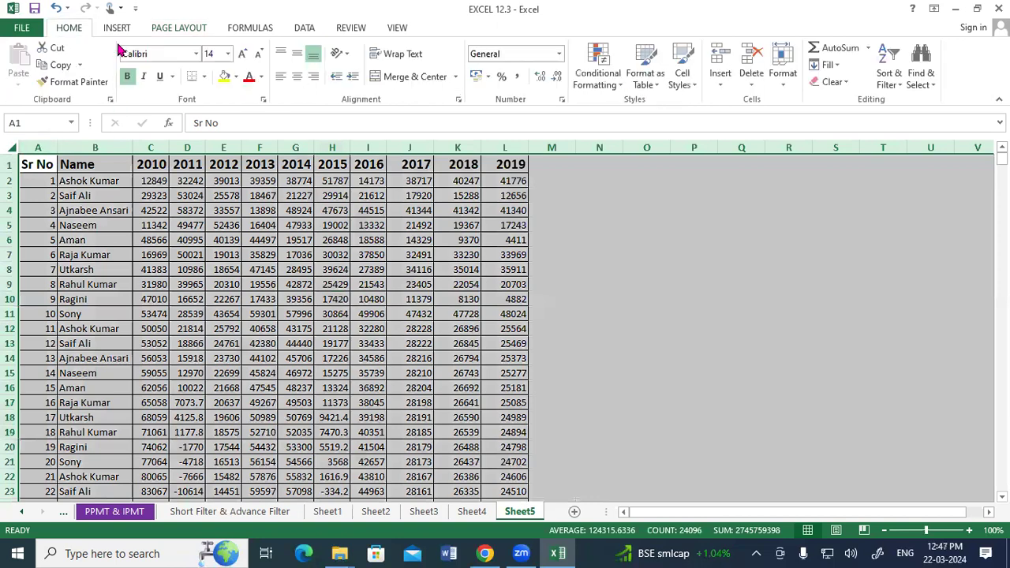
pyautogui.click(203, 77)
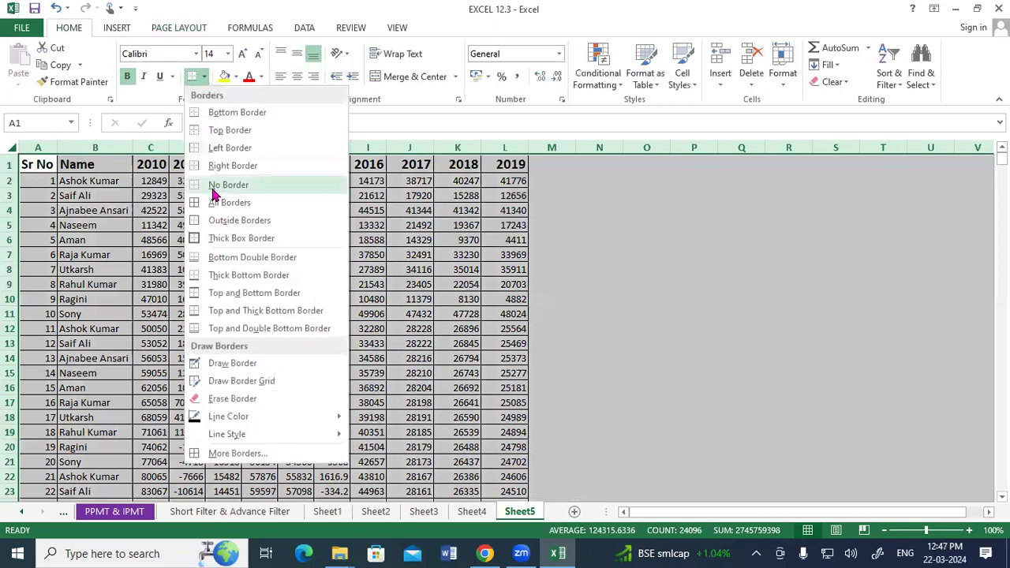
pyautogui.click(213, 185)
pyautogui.moveTo(347, 314); pyautogui.dragTo(410, 344)
pyautogui.click(671, 300)
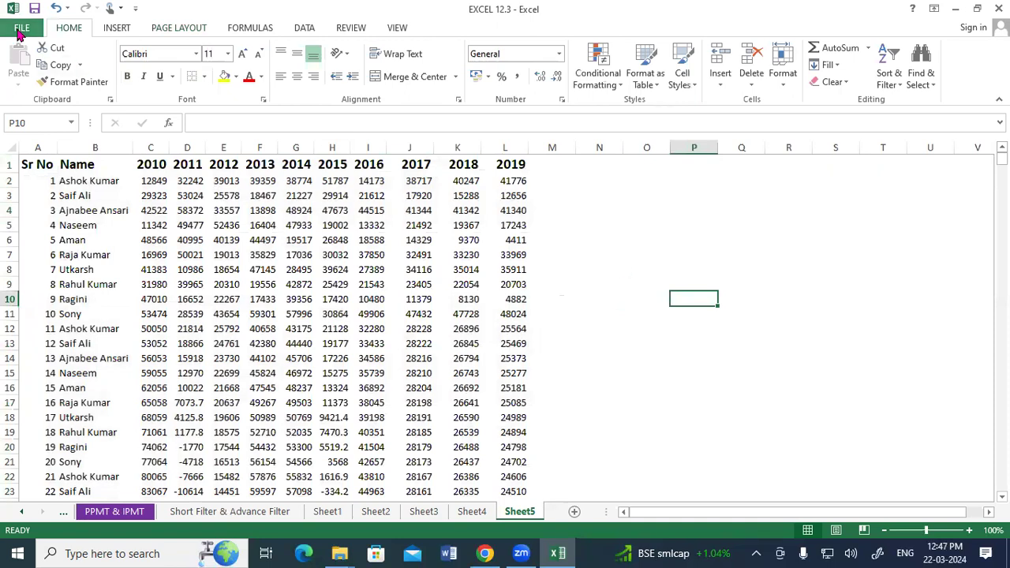
# - Preview Sheet5's printout, which shows the table without any lines
pyautogui.click(22, 28)
pyautogui.click(31, 205)
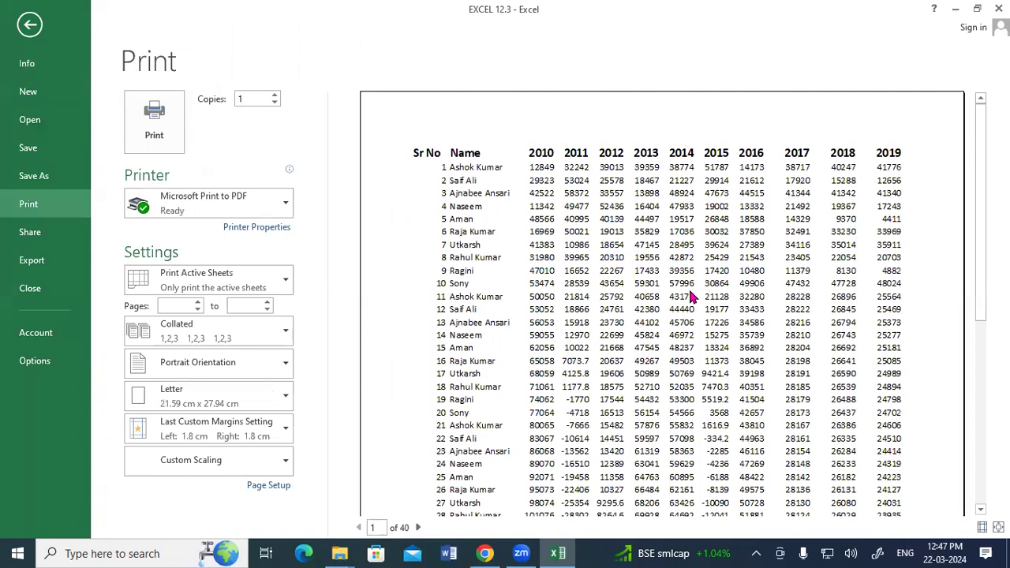
pyautogui.click(27, 30)
# - Turn Page Layout Gridlines View back on and check the print preview again
pyautogui.click(620, 282)
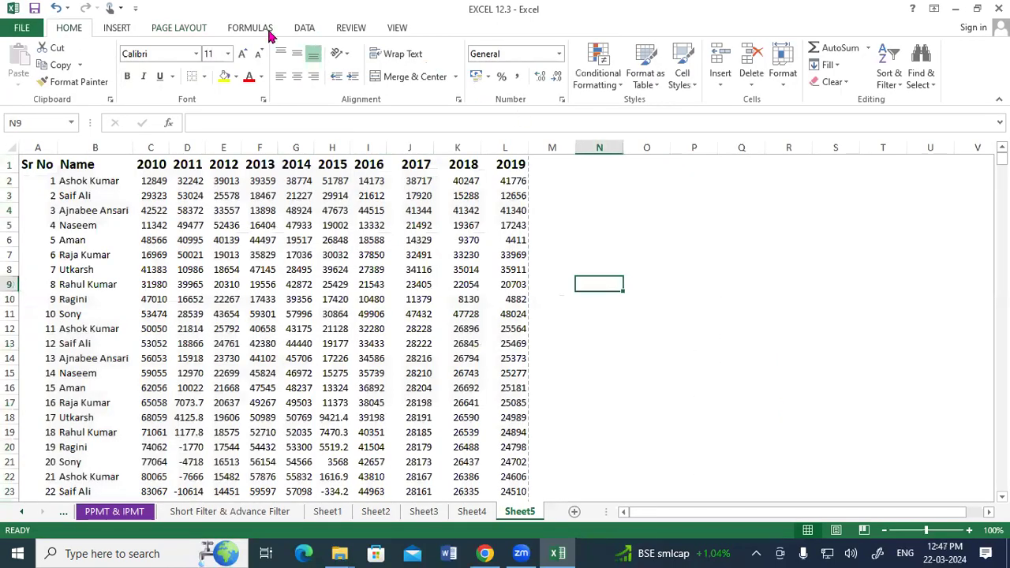
pyautogui.click(179, 27)
pyautogui.click(494, 67)
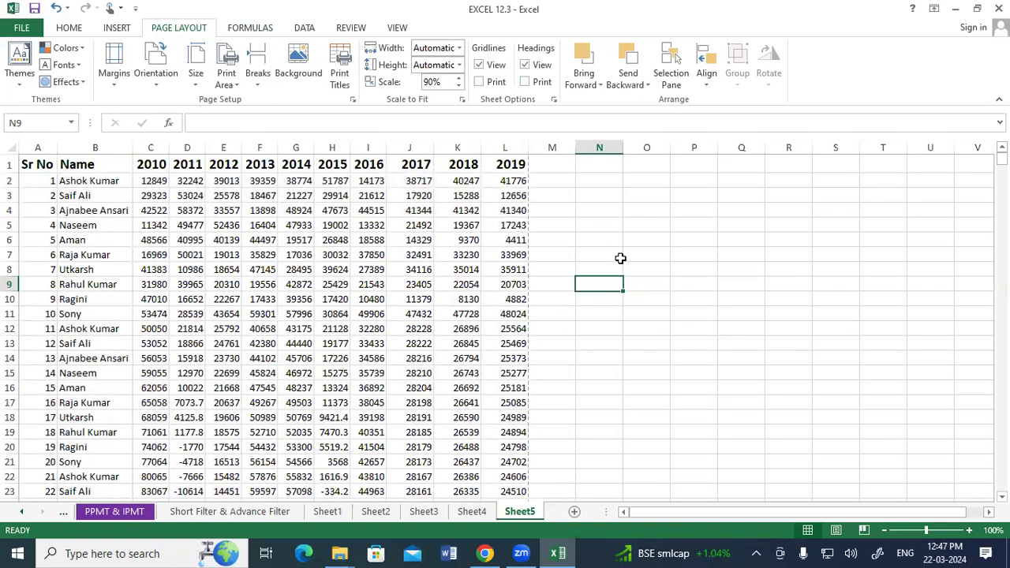
pyautogui.click(21, 28)
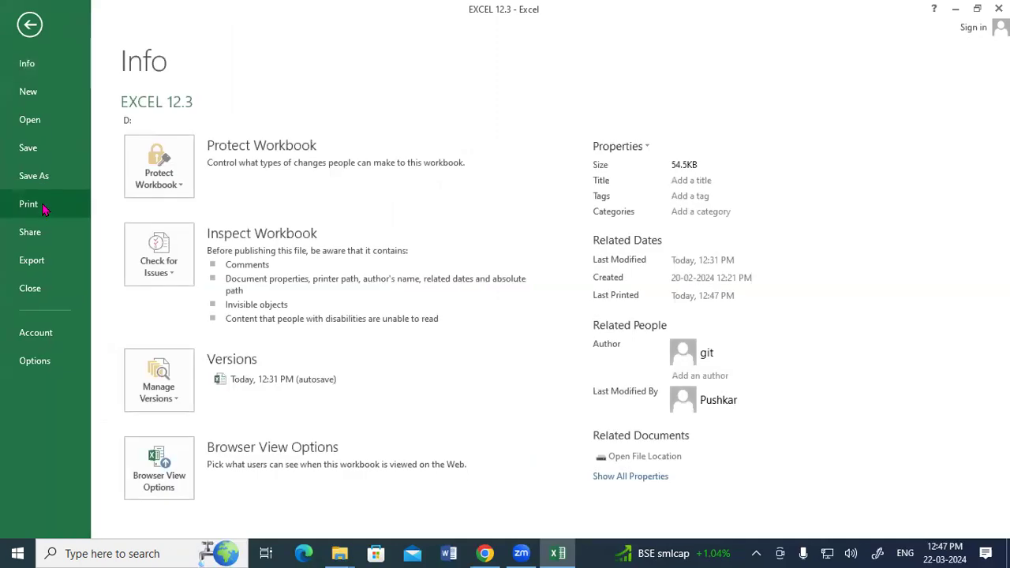
pyautogui.click(42, 205)
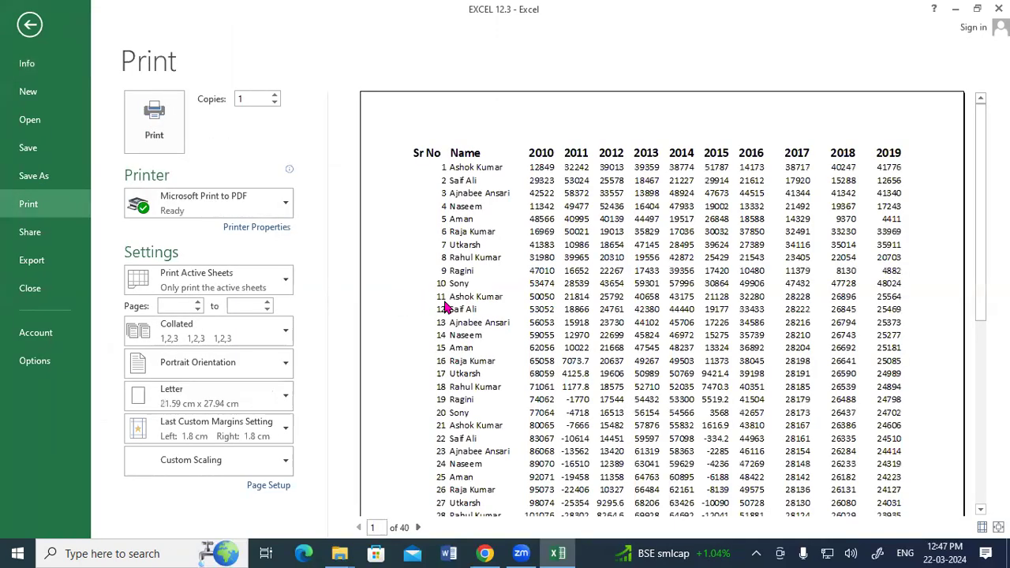
pyautogui.click(30, 25)
pyautogui.click(646, 268)
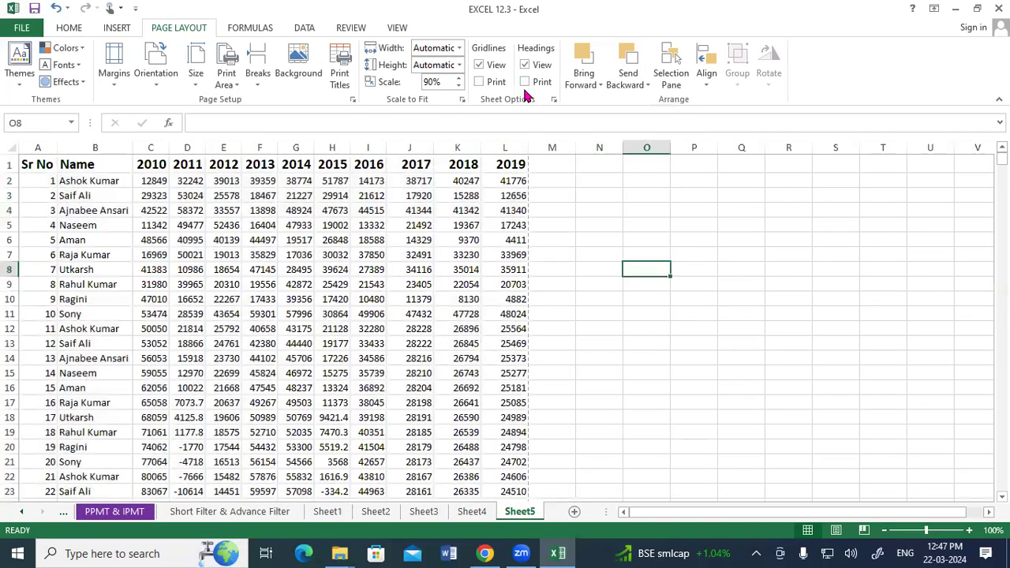
# - Tick Gridlines Print and confirm the preview shows gridlines around the table
pyautogui.click(479, 82)
pyautogui.click(22, 27)
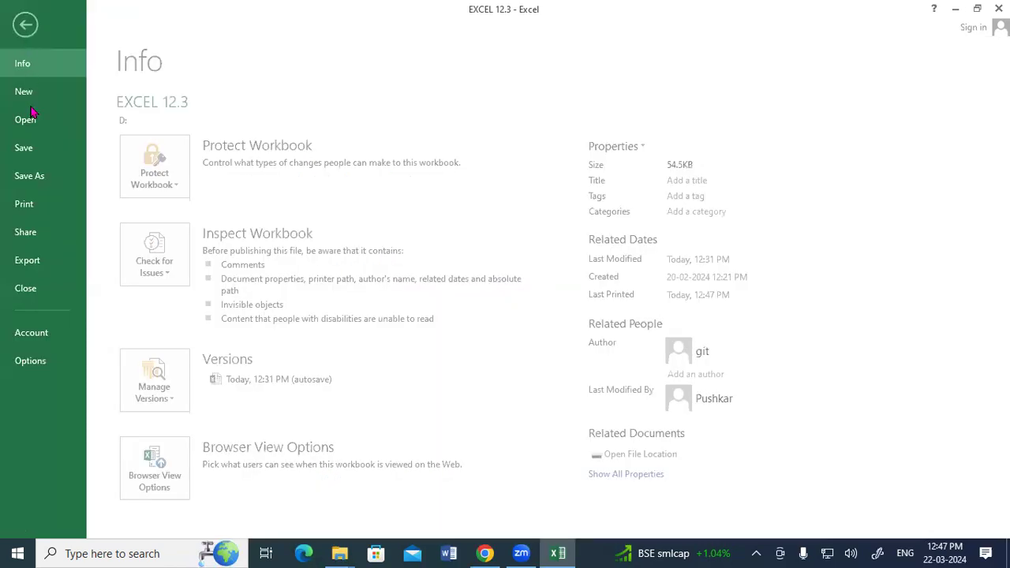
pyautogui.click(28, 203)
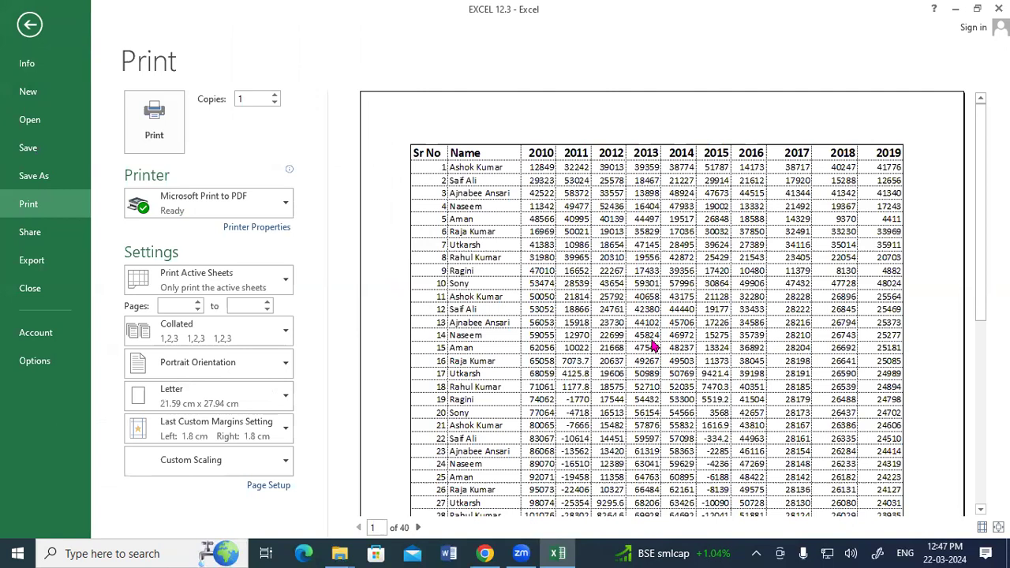
pyautogui.click(30, 25)
# - Toggle on-screen gridlines off and on, leaving them visible
pyautogui.click(480, 65)
pyautogui.click(479, 66)
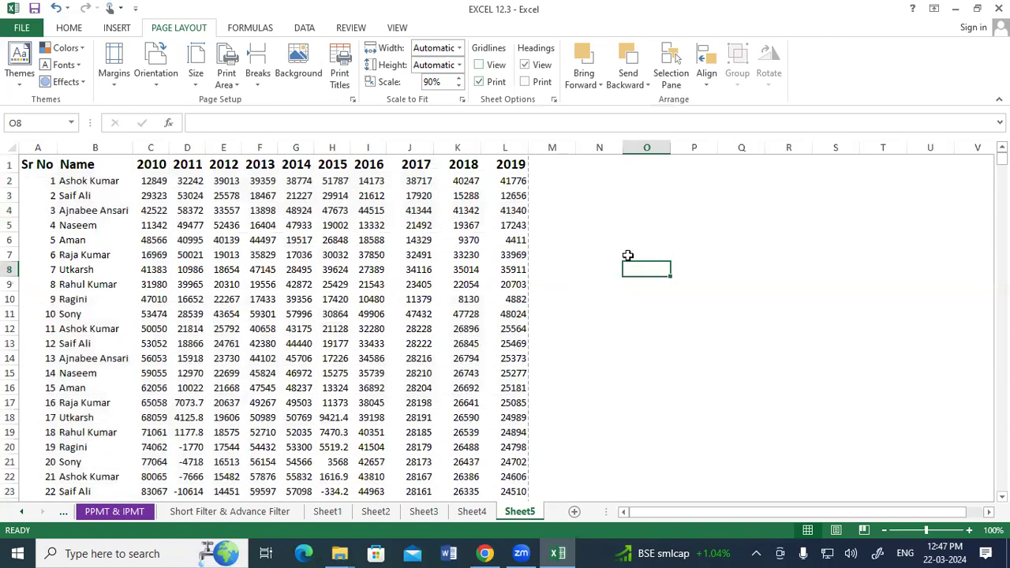
pyautogui.click(478, 66)
pyautogui.click(478, 66)
pyautogui.click(478, 66)
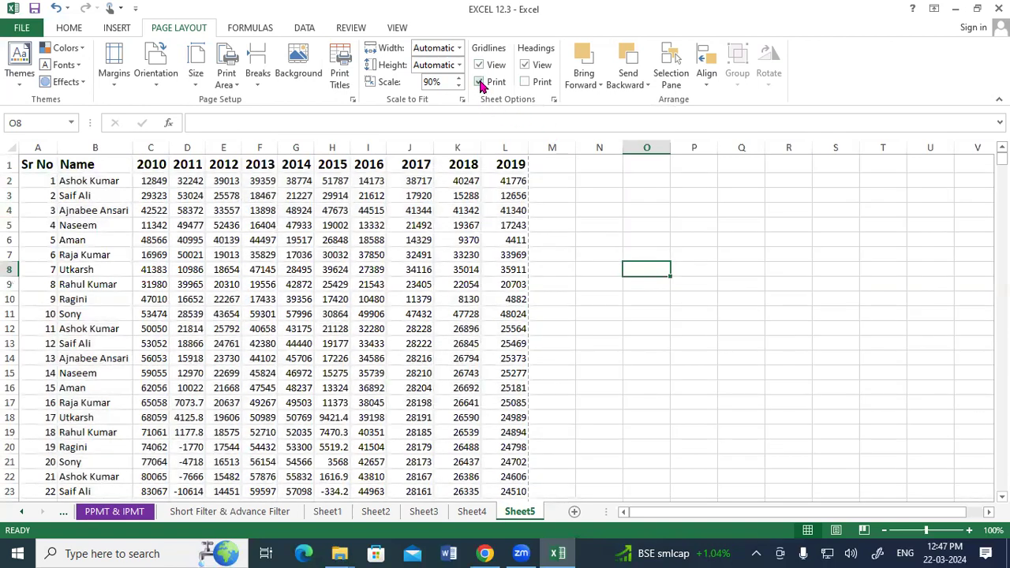
# - Select the header row, columns A through F, and then cell H4 in the table
pyautogui.click(478, 82)
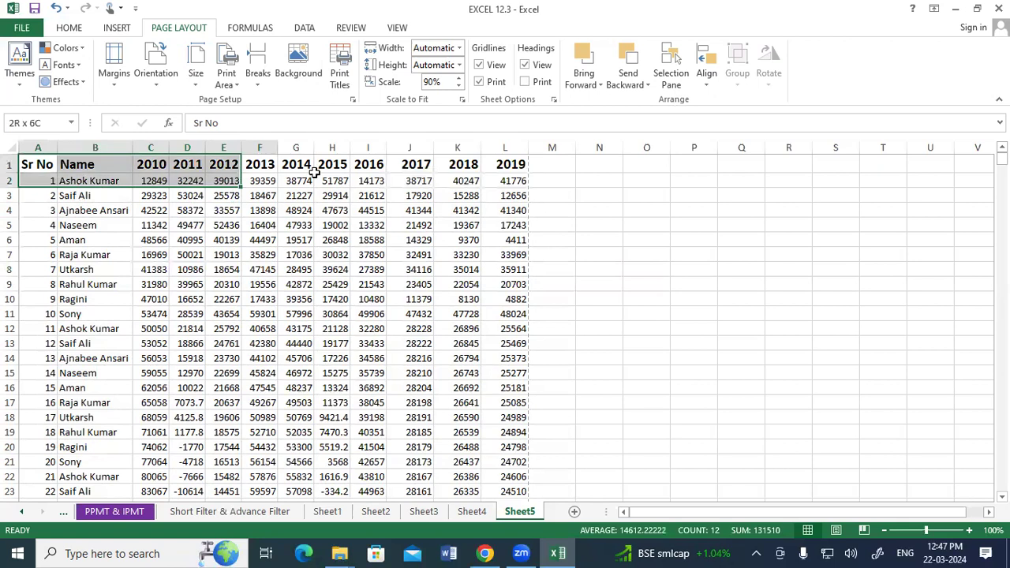
pyautogui.moveTo(23, 165); pyautogui.dragTo(316, 174)
pyautogui.click(150, 269)
pyautogui.click(37, 147)
pyautogui.click(94, 147)
pyautogui.click(150, 148)
pyautogui.click(187, 148)
pyautogui.click(223, 147)
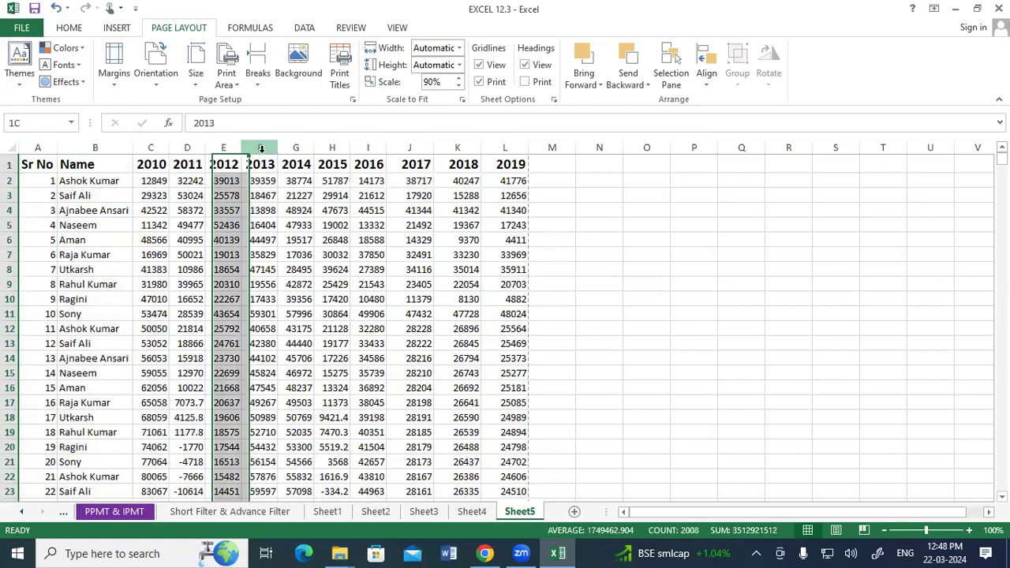
pyautogui.click(260, 147)
pyautogui.click(325, 213)
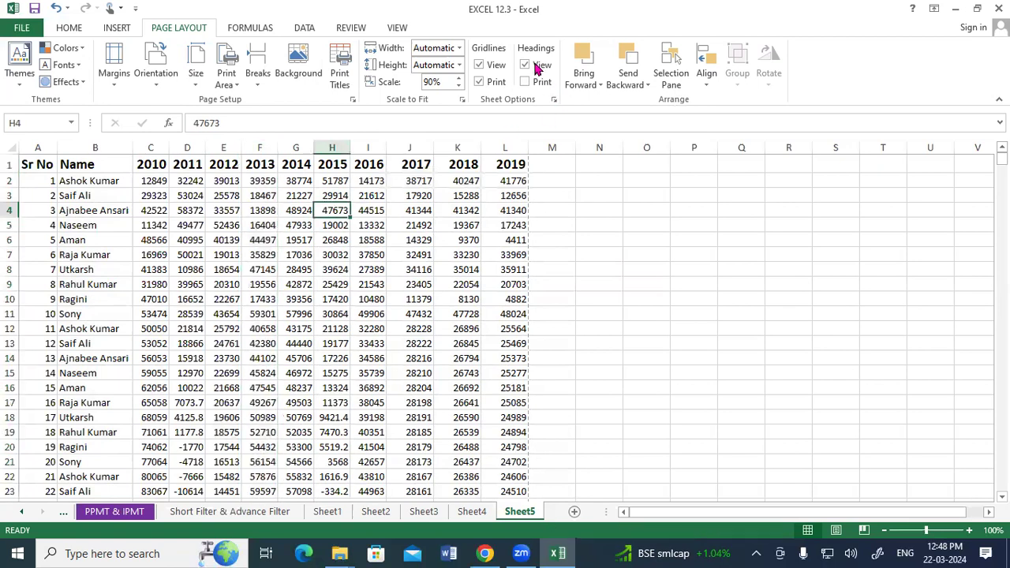
# - Hide and reshow row and column headings, then preview the 40-page printout
pyautogui.click(525, 66)
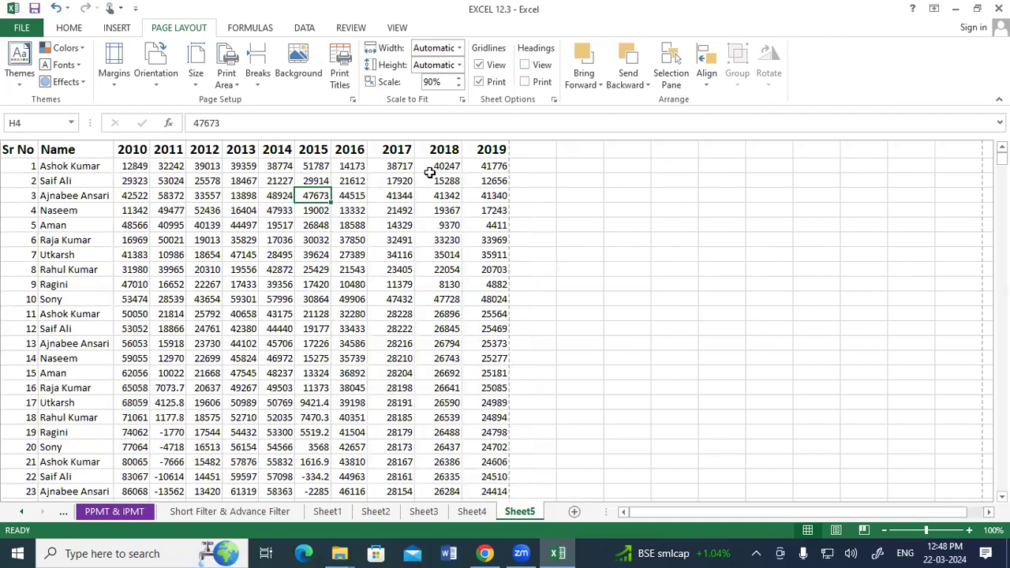
pyautogui.click(524, 66)
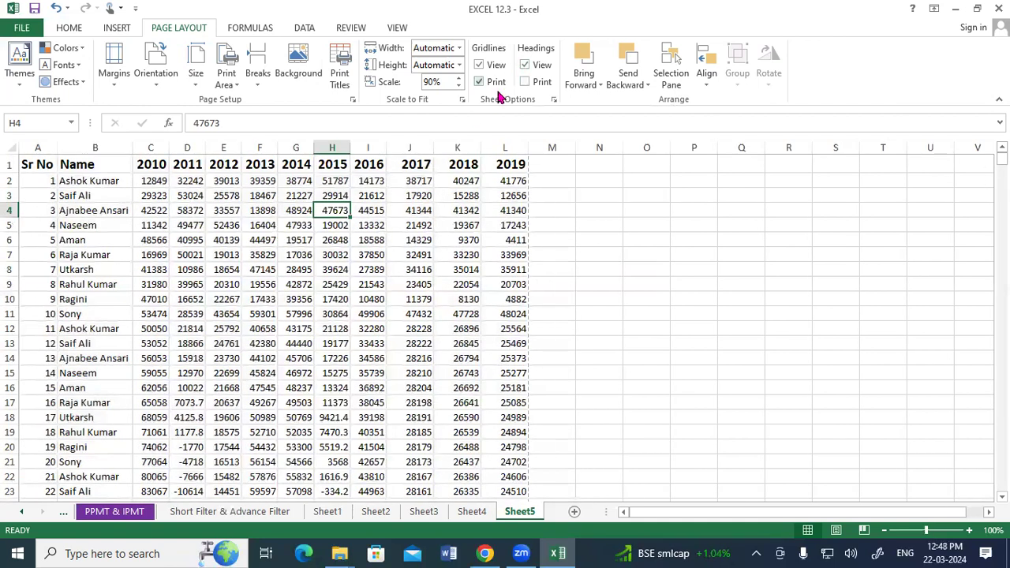
pyautogui.click(18, 28)
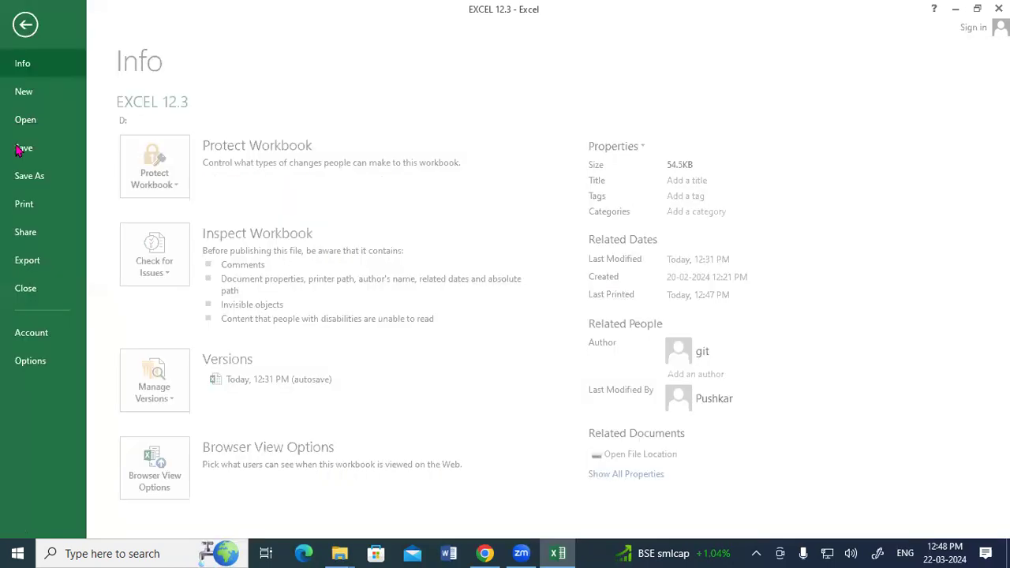
pyautogui.click(24, 205)
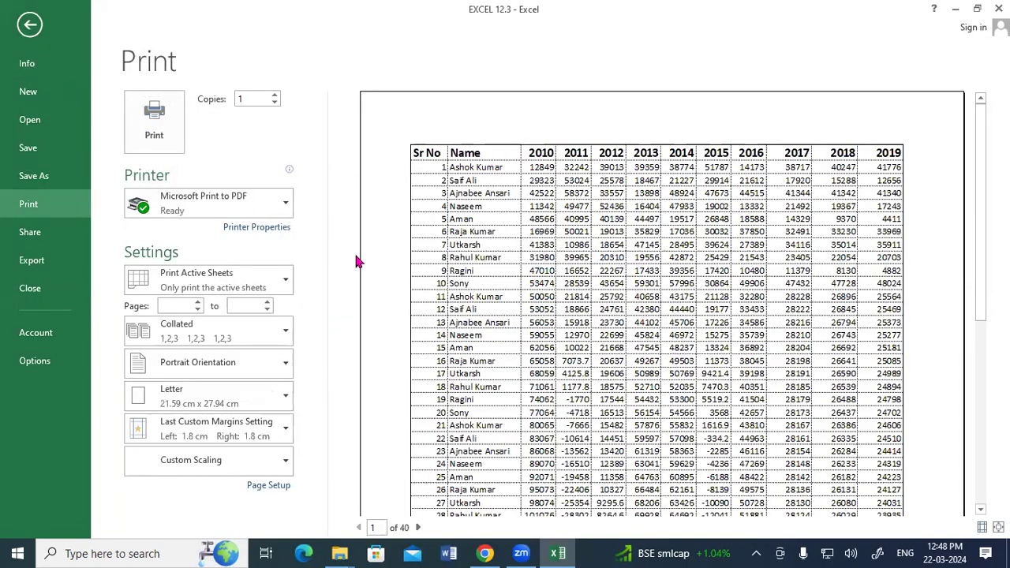
pyautogui.click(491, 141)
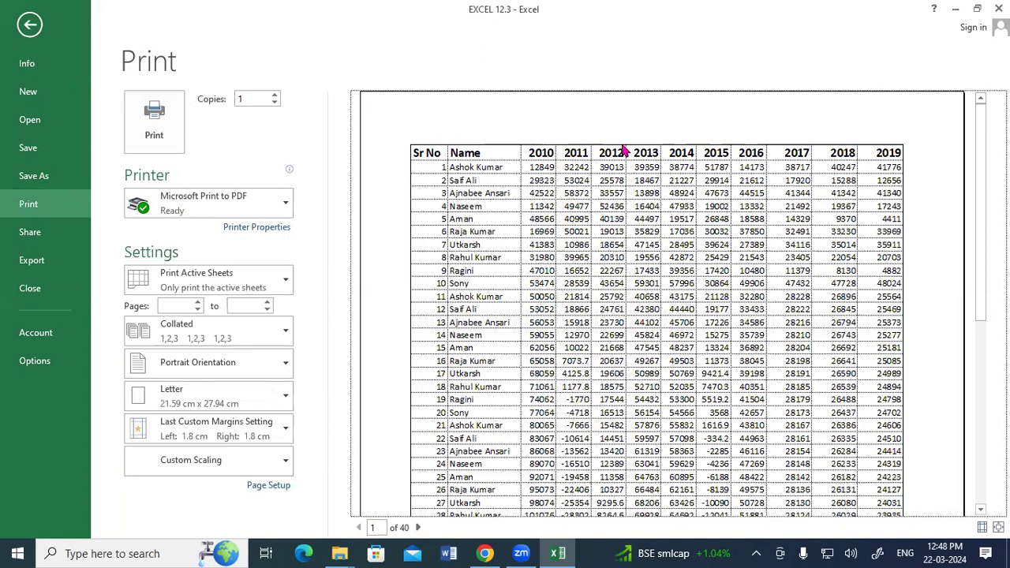
pyautogui.click(29, 25)
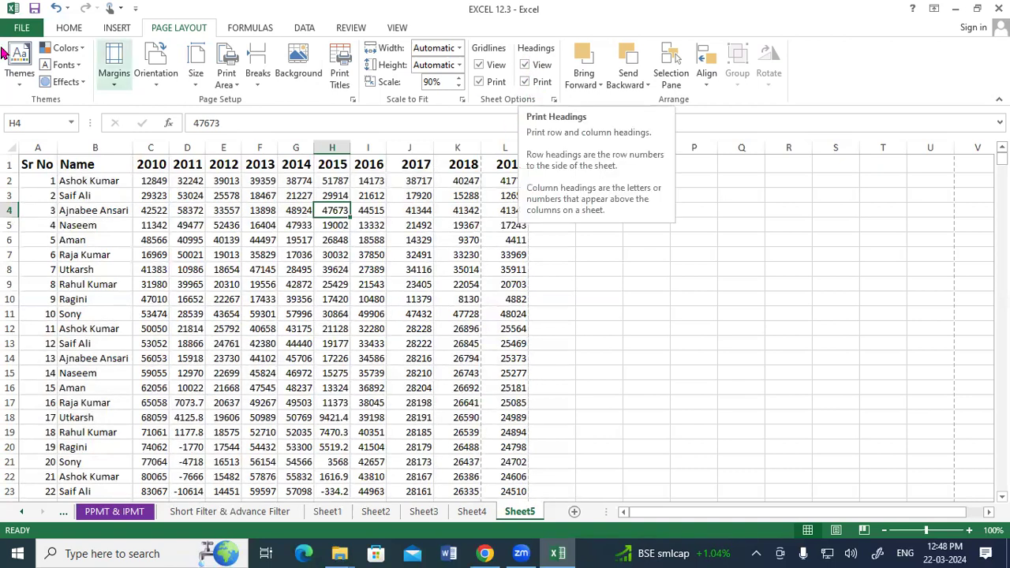
# - Open the print preview with headings and page forward to page 5
pyautogui.click(22, 29)
pyautogui.click(53, 204)
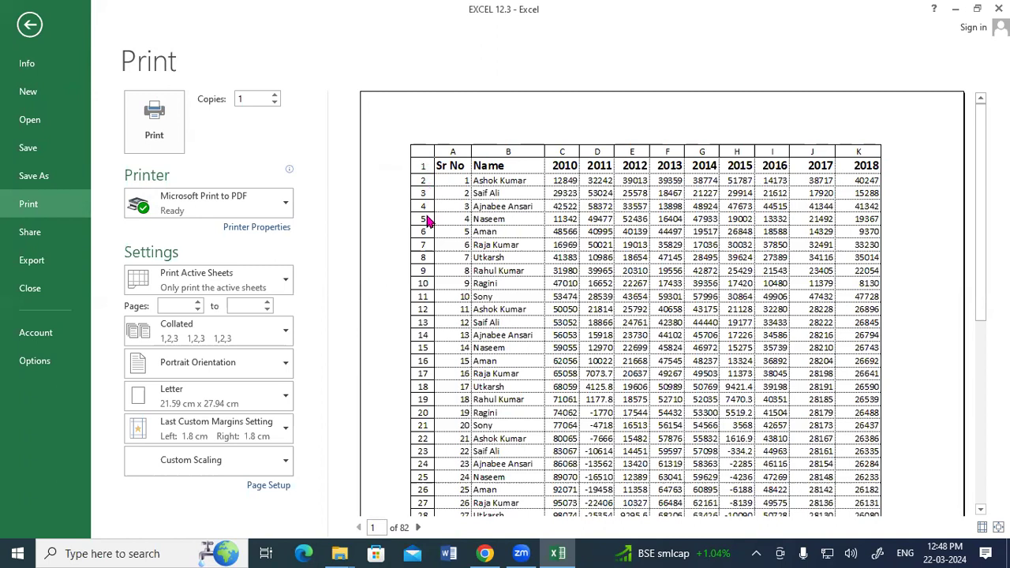
pyautogui.scroll(-5, 427, 223)
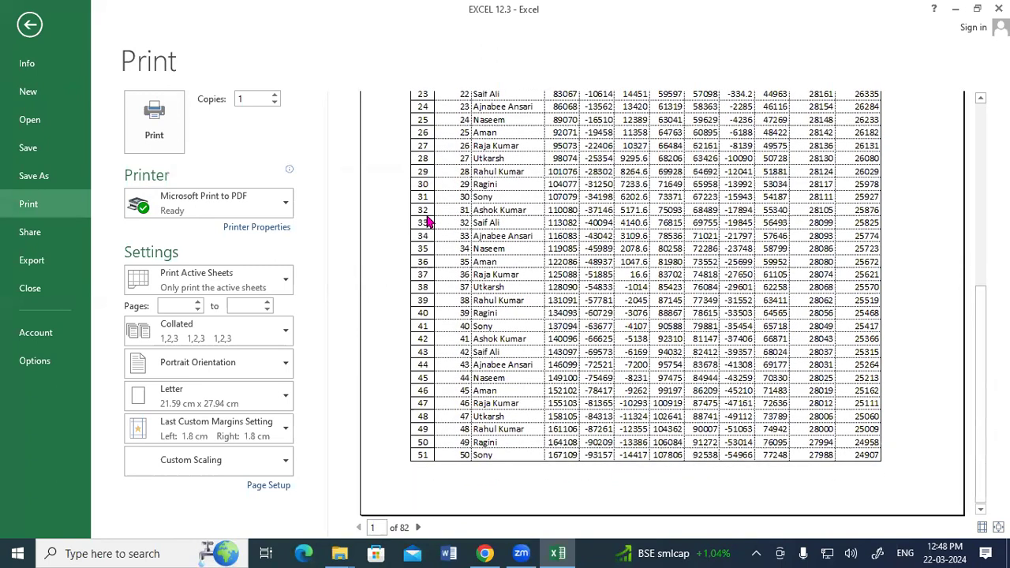
pyautogui.click(419, 527)
pyautogui.click(419, 527)
pyautogui.click(419, 527)
pyautogui.click(419, 527)
pyautogui.scroll(5, 462, 364)
pyautogui.scroll(2, 461, 359)
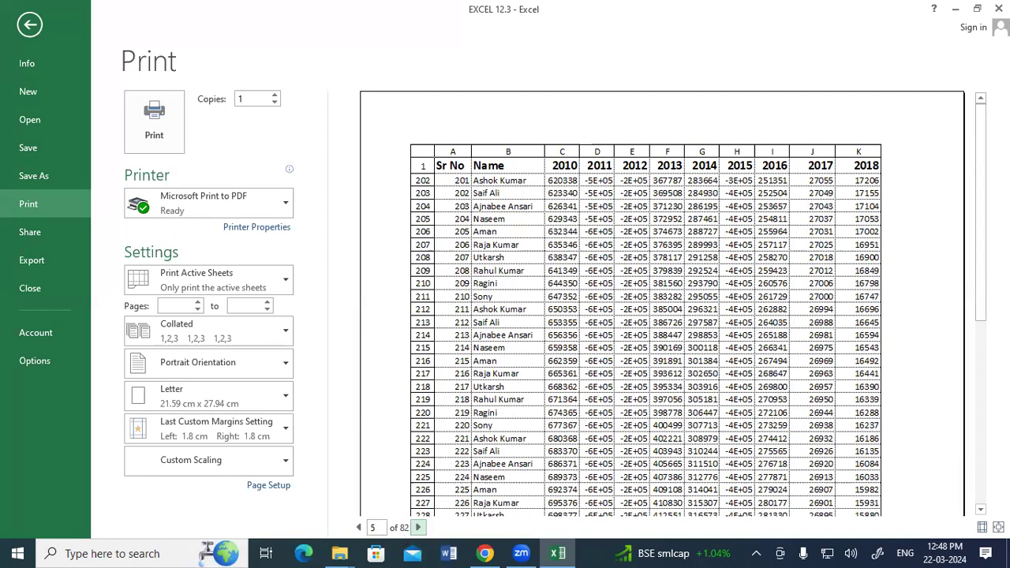
# - Return the preview to page 1 and print to Microsoft Print to PDF
pyautogui.click(358, 527)
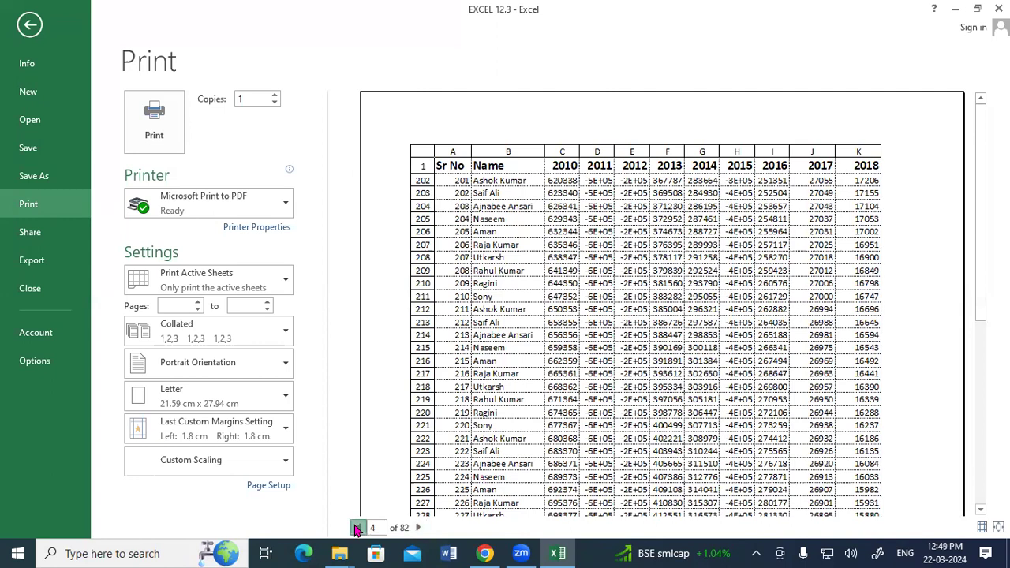
pyautogui.click(357, 528)
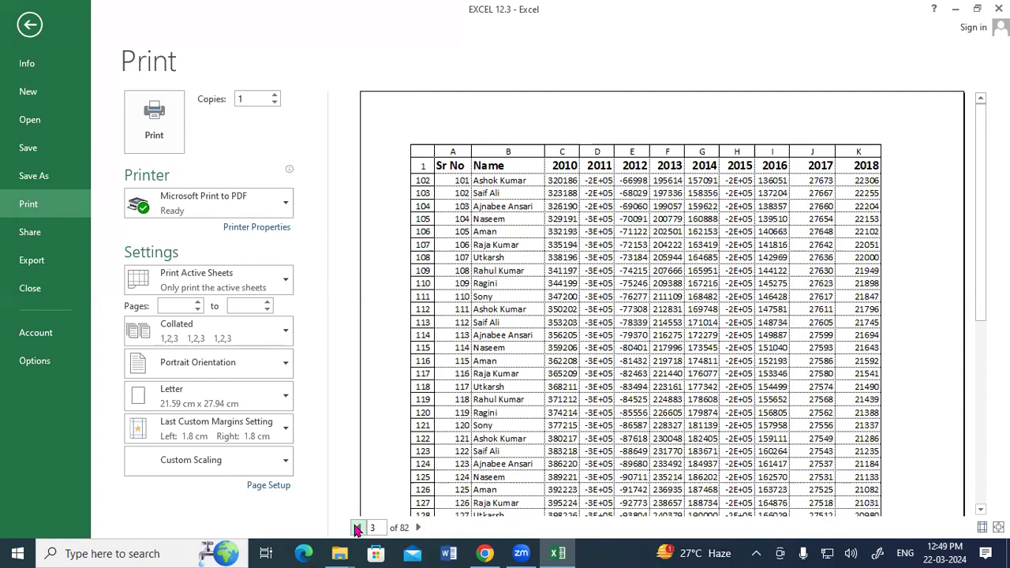
pyautogui.doubleClick(371, 527)
pyautogui.write('1')
pyautogui.press('Return')
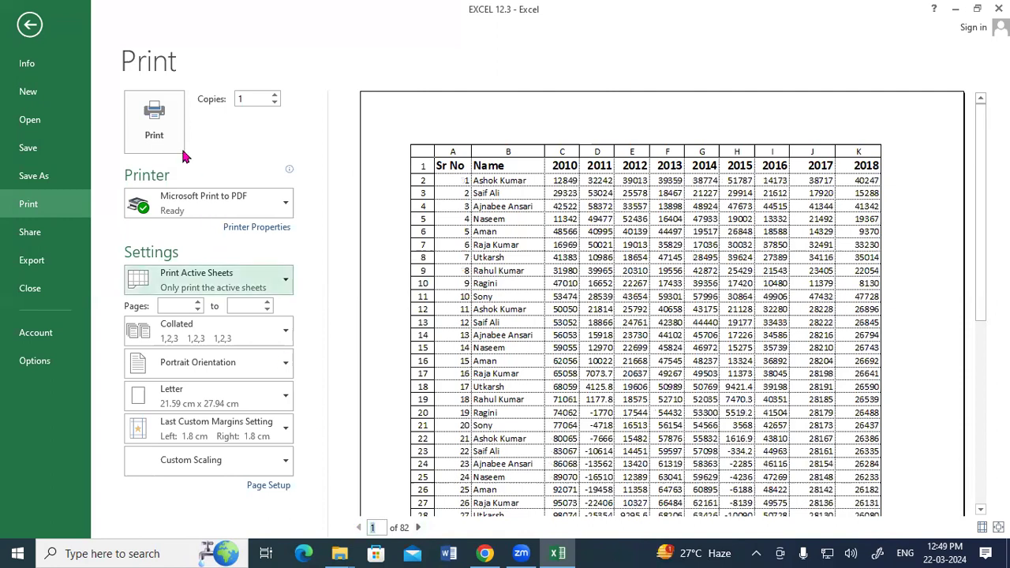
pyautogui.click(154, 123)
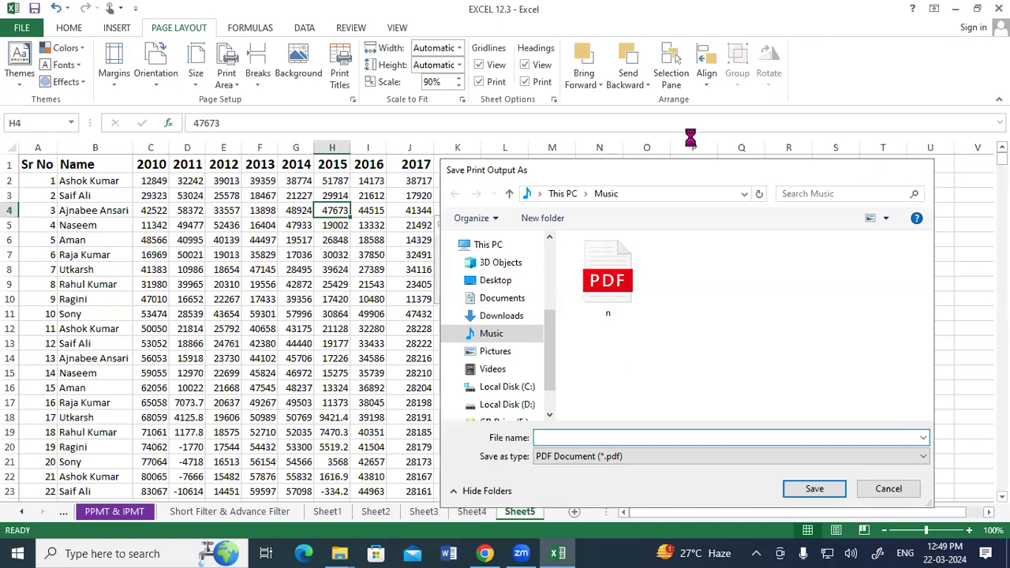
# - Cancel the PDF save and go back to the print settings
pyautogui.click(921, 171)
pyautogui.click(96, 236)
pyautogui.click(22, 27)
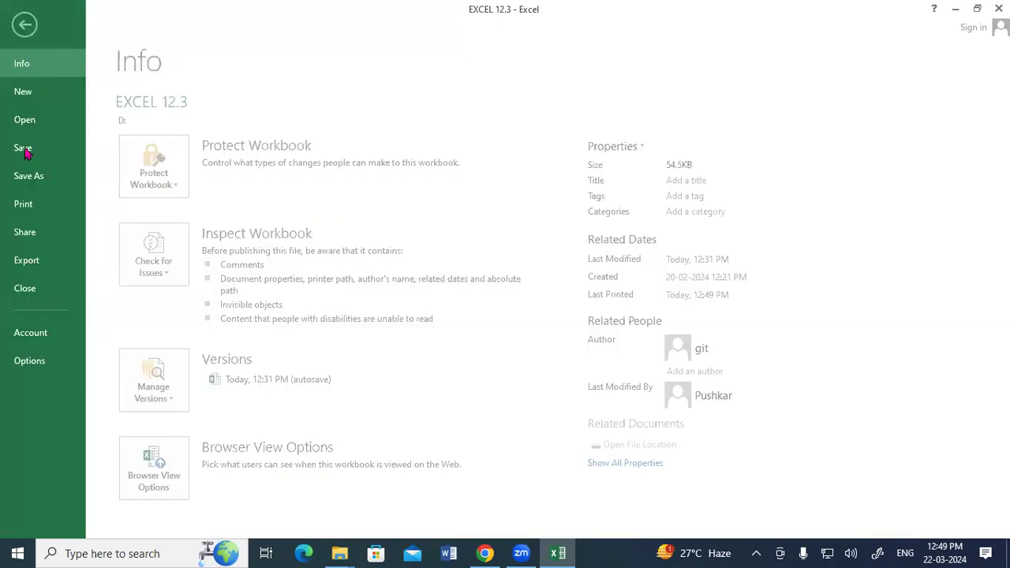
pyautogui.click(32, 204)
# - Print again, cancel the save prompt a second time, and open the File info page
pyautogui.click(158, 136)
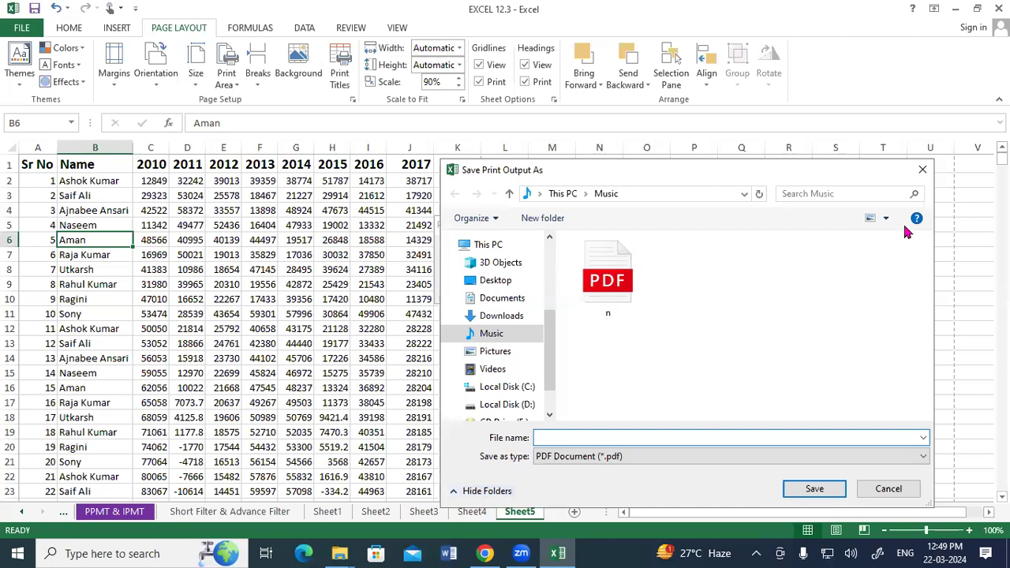
pyautogui.click(922, 170)
pyautogui.click(150, 210)
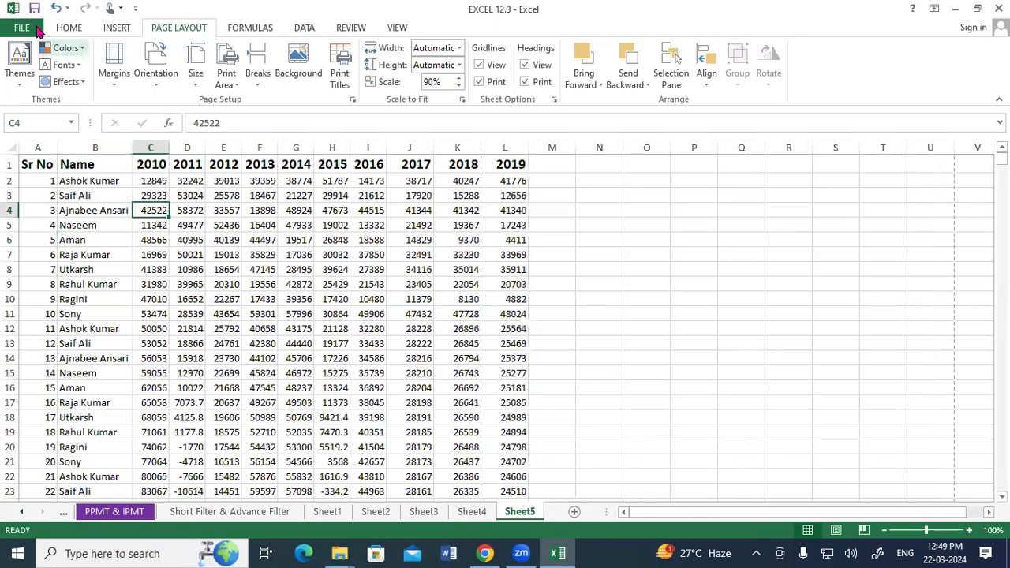
pyautogui.click(22, 27)
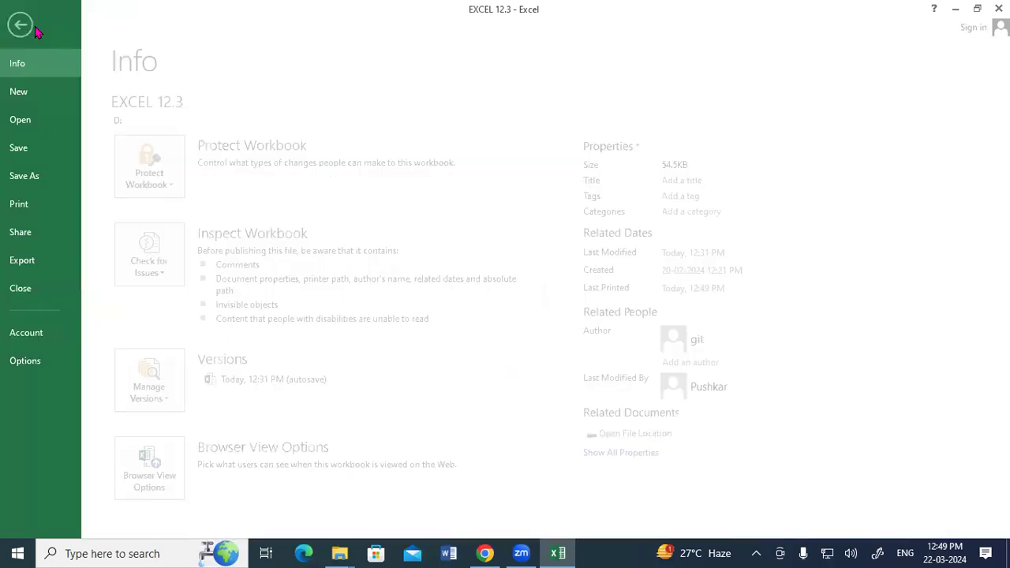
# - Set the print range to pages 15 to 20 and print
pyautogui.click(38, 205)
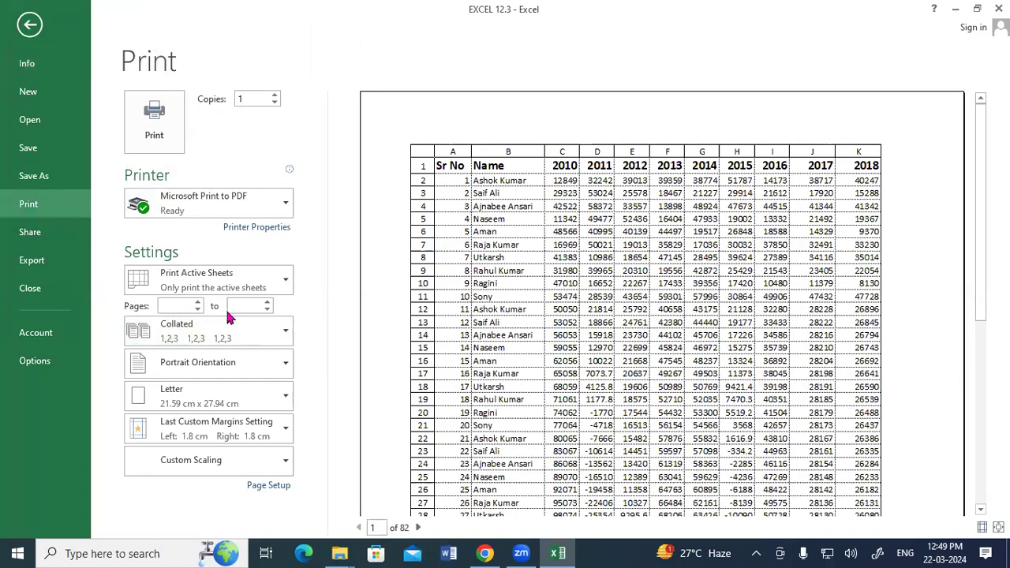
pyautogui.click(181, 308)
pyautogui.click(150, 130)
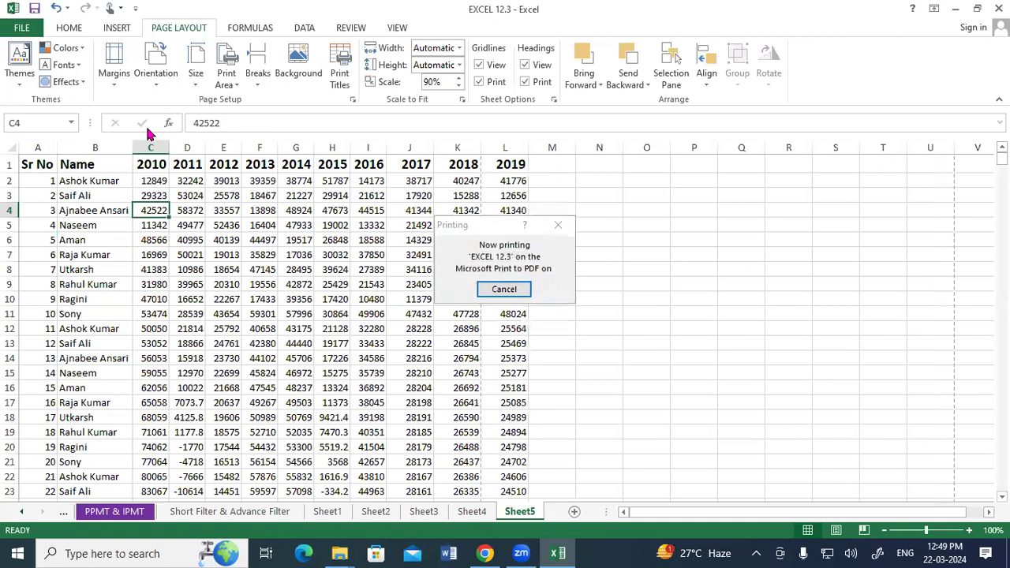
# - Save the PDF as 'New' and bring the Music folder window forward
pyautogui.moveTo(695, 161); pyautogui.dragTo(695, 167)
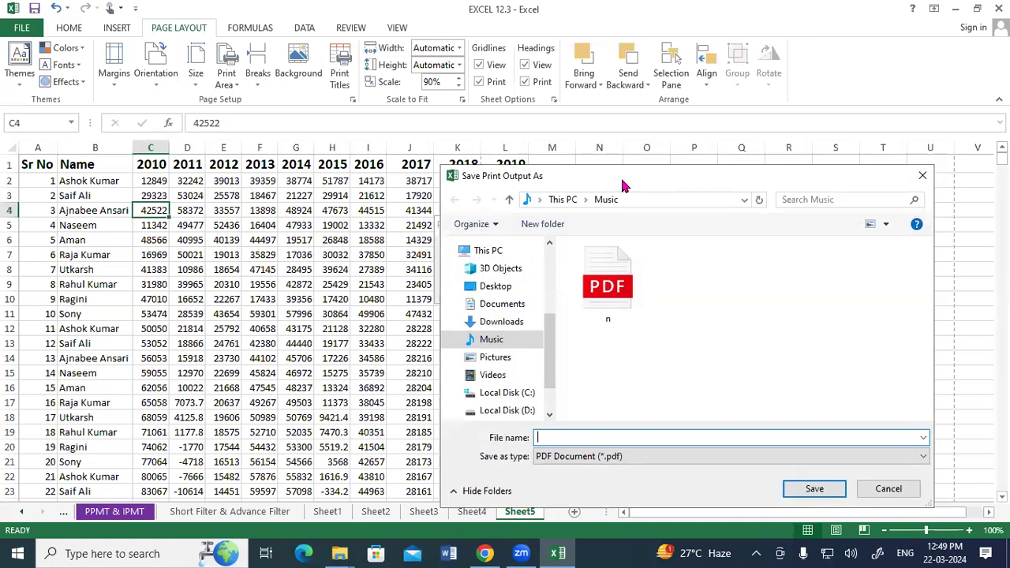
pyautogui.moveTo(622, 185); pyautogui.dragTo(385, 103)
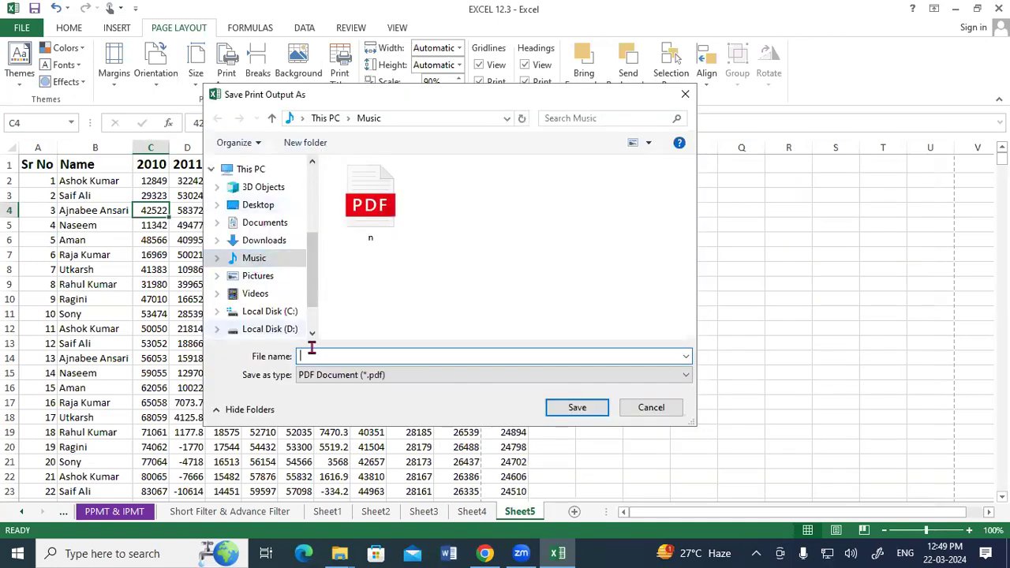
pyautogui.write('New')
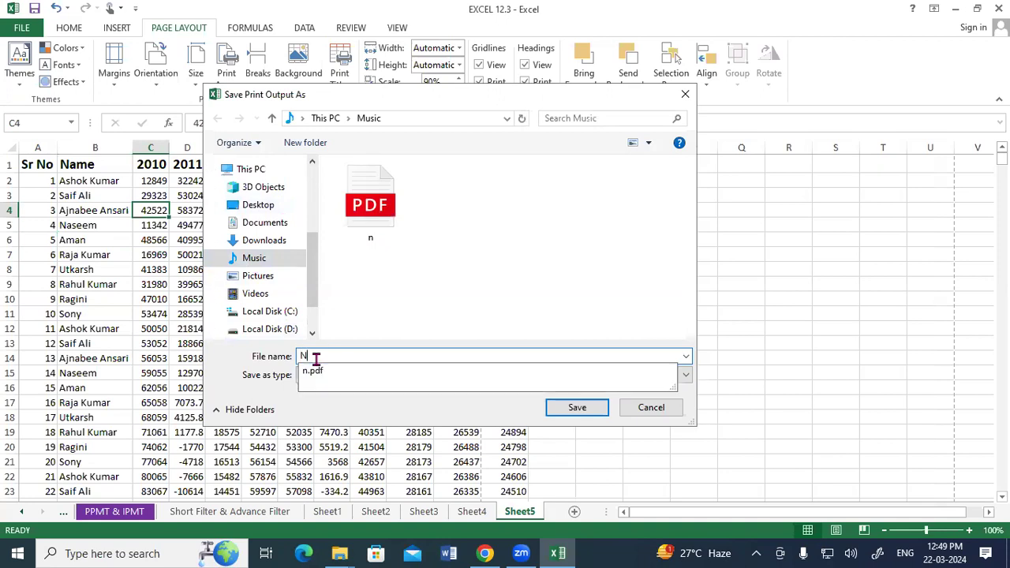
pyautogui.click(575, 409)
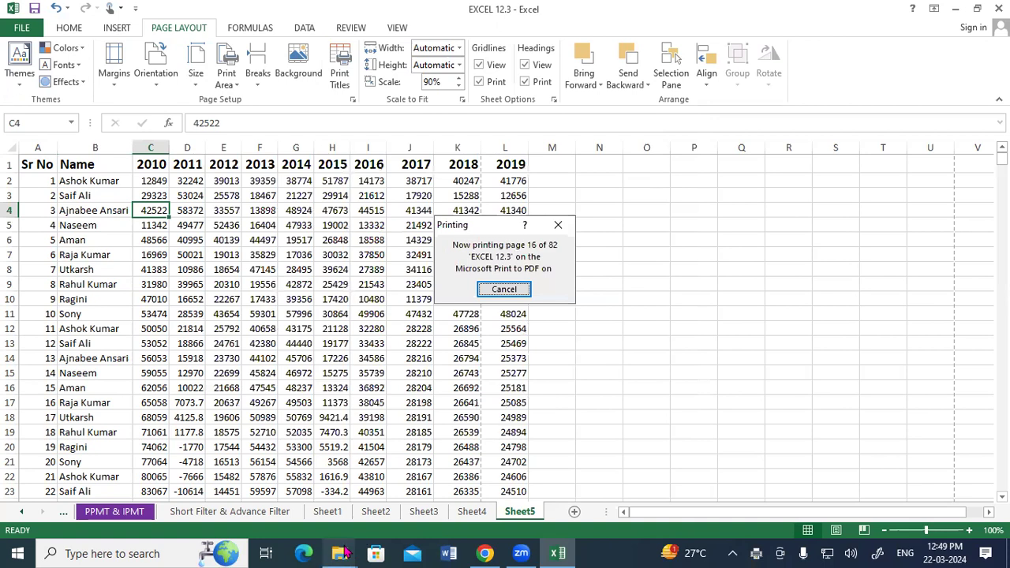
pyautogui.moveTo(343, 552)
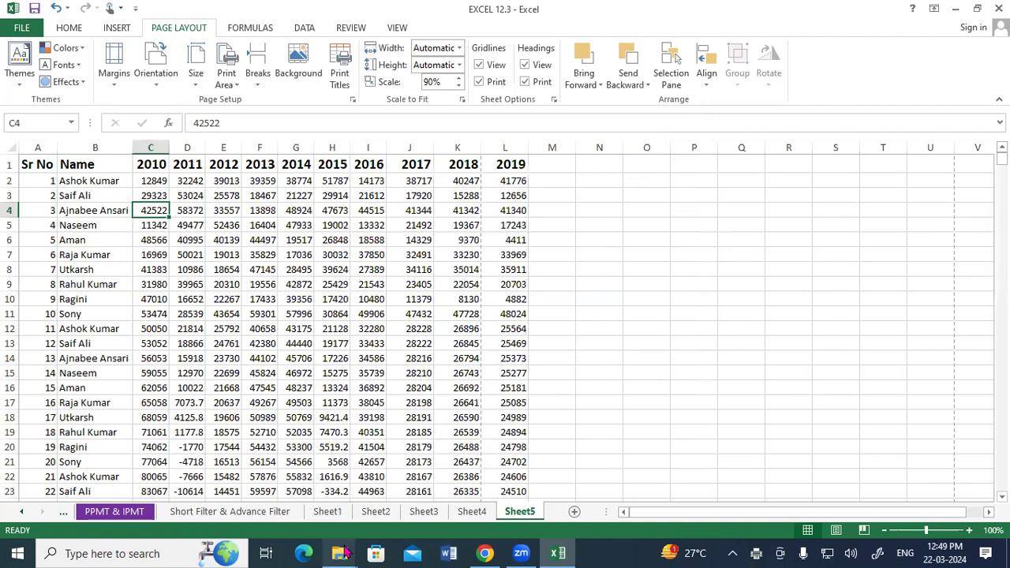
pyautogui.click(342, 553)
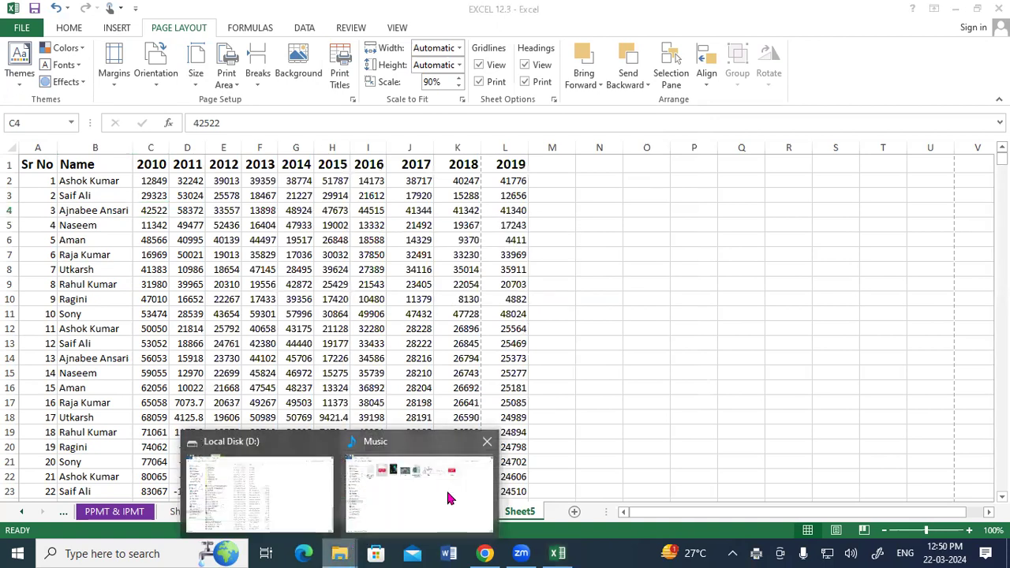
pyautogui.click(448, 497)
# - Open New.pdf from the Music folder in Edge
pyautogui.click(530, 299)
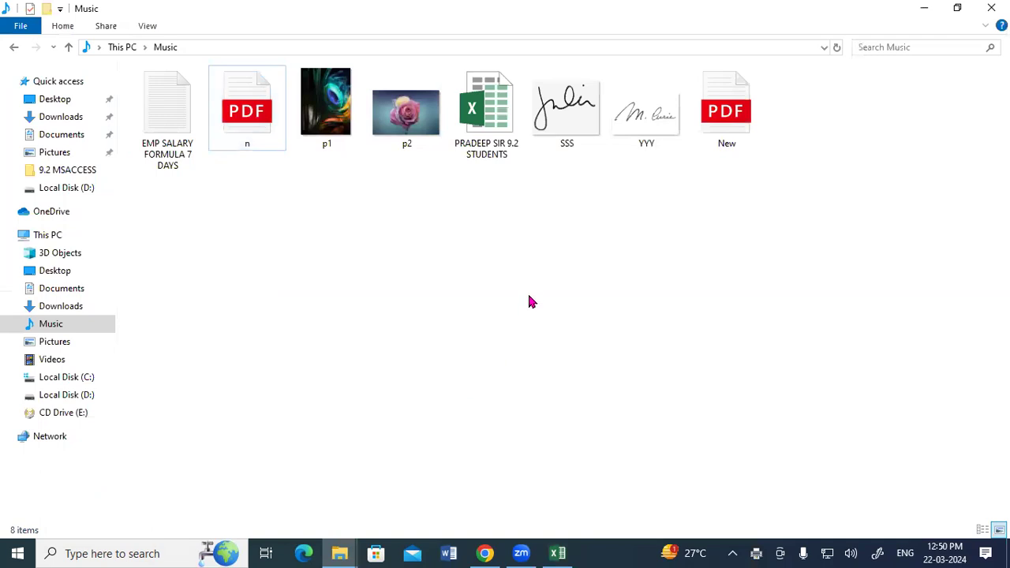
pyautogui.doubleClick(719, 130)
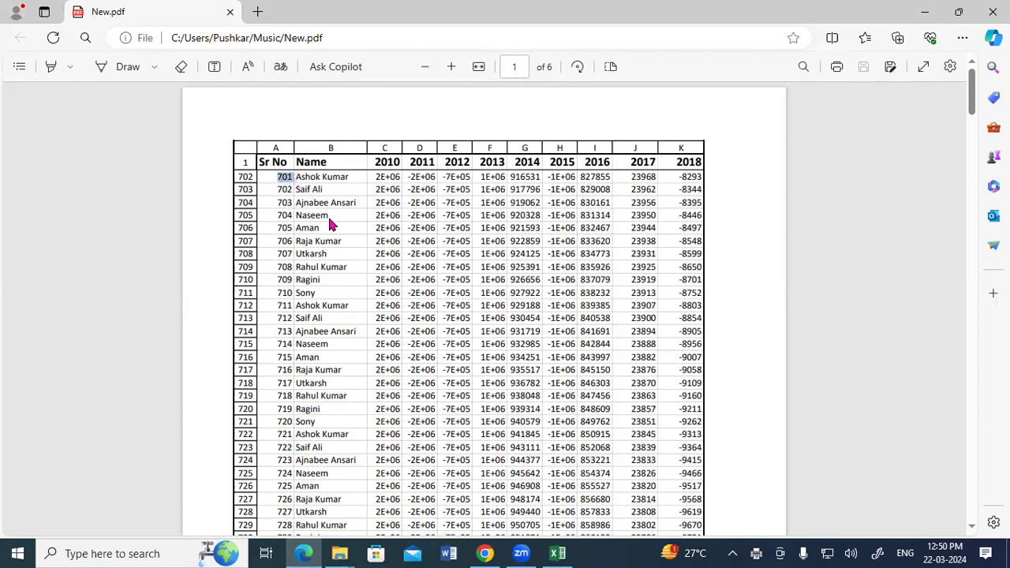
# - Jump Excel's print preview to page 15, then switch back to New.pdf to compare
pyautogui.click(557, 553)
pyautogui.scroll(-2, 175, 294)
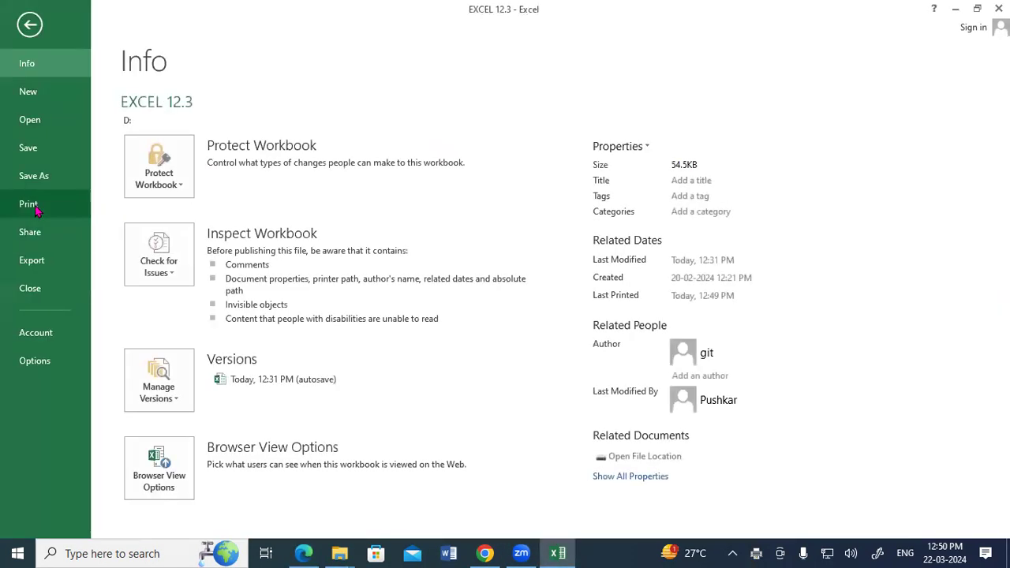
pyautogui.click(23, 204)
pyautogui.click(371, 527)
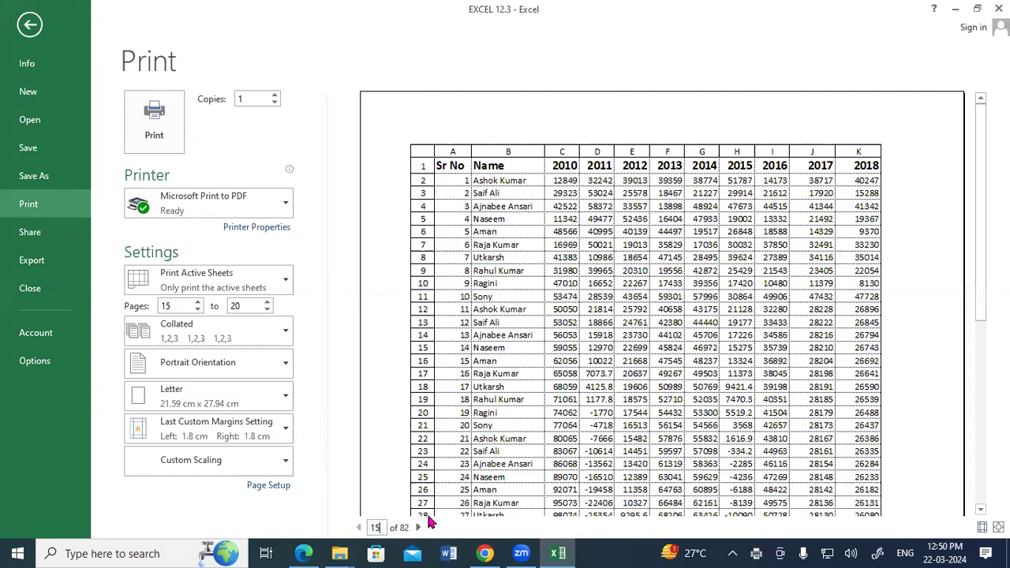
pyautogui.press('Return')
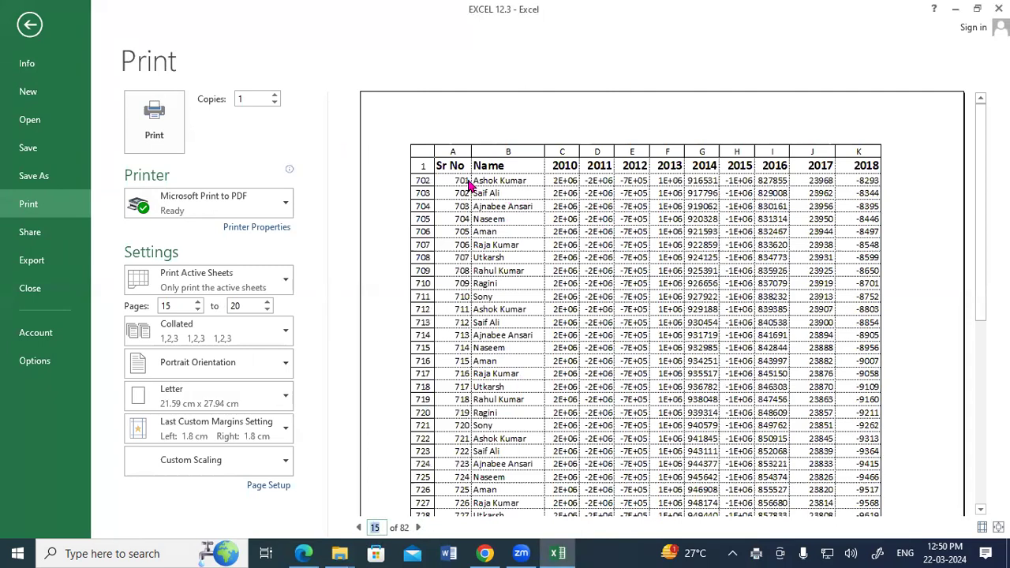
pyautogui.click(485, 553)
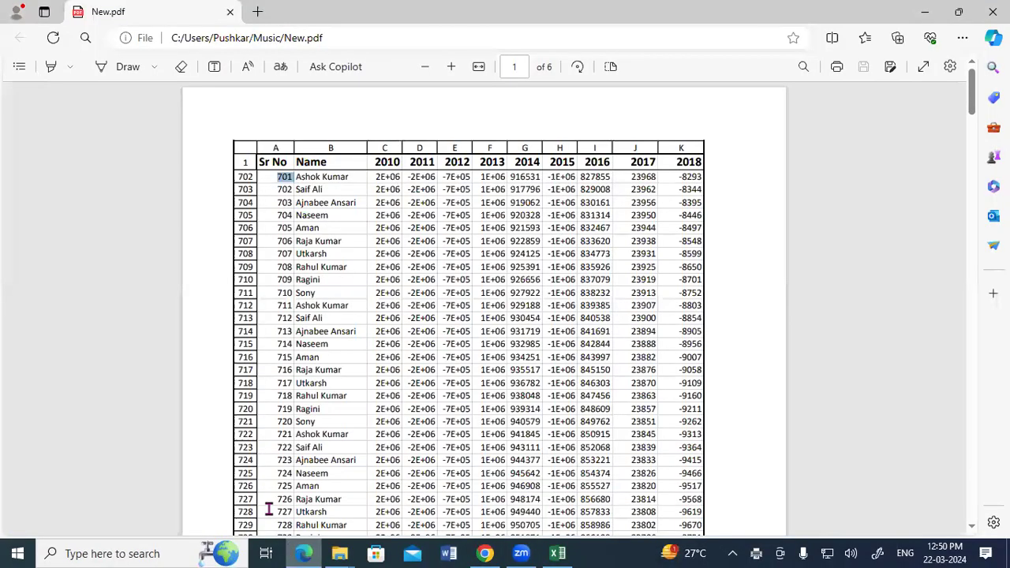
# - Scroll New.pdf in Edge through to page 5, then switch back to Excel
pyautogui.click(460, 132)
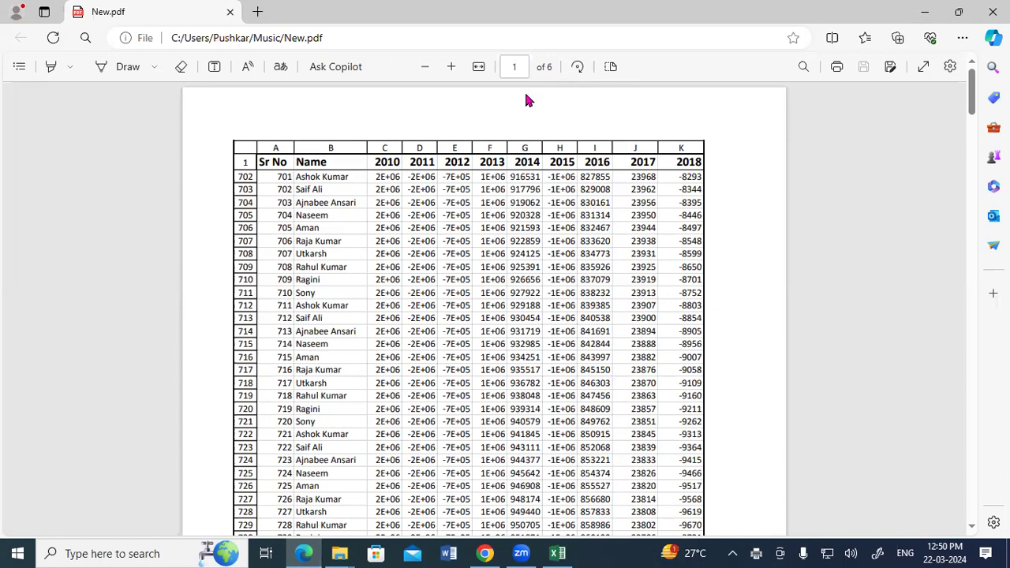
pyautogui.scroll(-5, 588, 180)
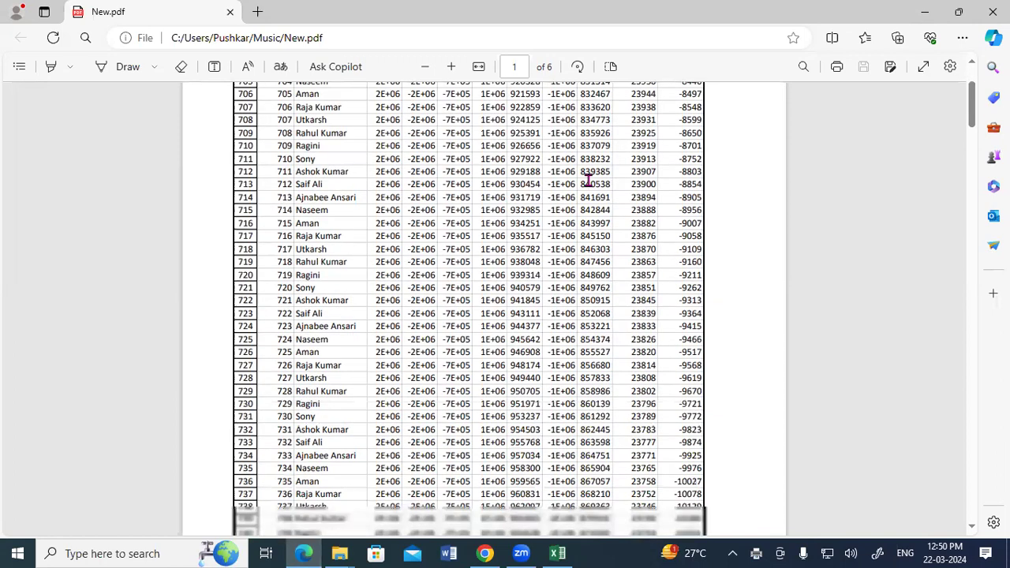
pyautogui.scroll(-4, 588, 181)
pyautogui.scroll(-1, 587, 180)
pyautogui.scroll(-3, 588, 180)
pyautogui.scroll(-3, 588, 181)
pyautogui.scroll(-3, 588, 181)
pyautogui.scroll(-2, 588, 181)
pyautogui.scroll(-3, 588, 181)
pyautogui.scroll(-2, 588, 180)
pyautogui.scroll(-2, 588, 181)
pyautogui.scroll(-3, 588, 180)
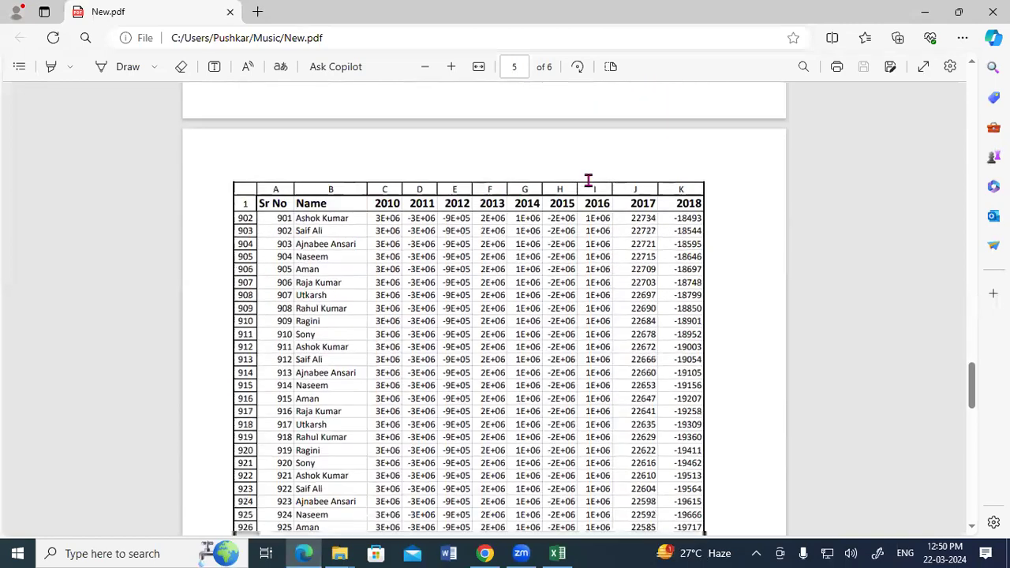
pyautogui.scroll(-5, 525, 415)
pyautogui.scroll(-1, 525, 416)
pyautogui.click(557, 553)
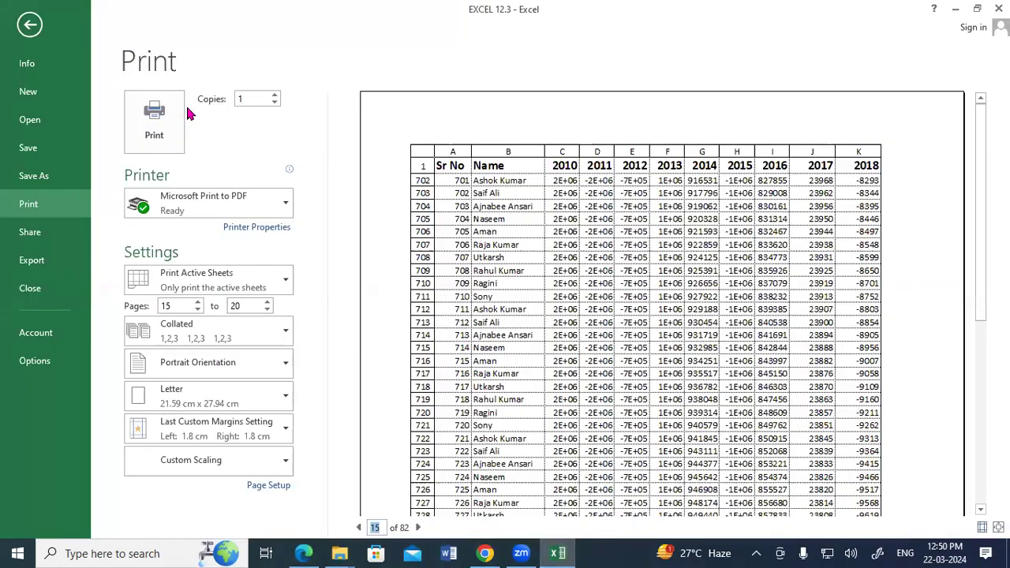
# - Leave the print preview to show the Sheet5 Sr No, Name and yearly figures table
pyautogui.click(28, 26)
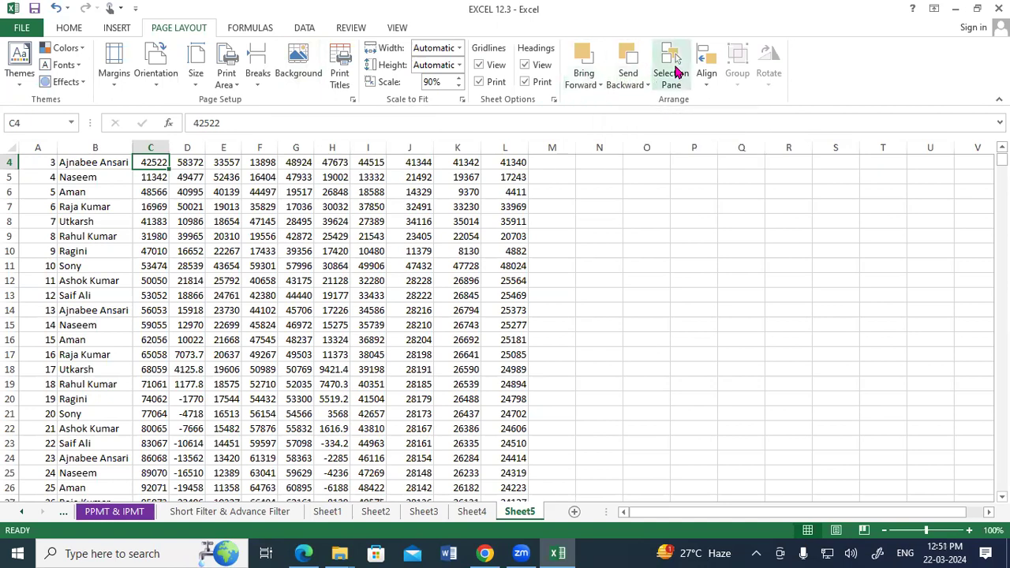
pyautogui.click(119, 30)
# - Draw a rectangle over J8:L18 and a five-point star around column O
pyautogui.click(243, 48)
pyautogui.click(270, 82)
pyautogui.moveTo(422, 226); pyautogui.dragTo(604, 379)
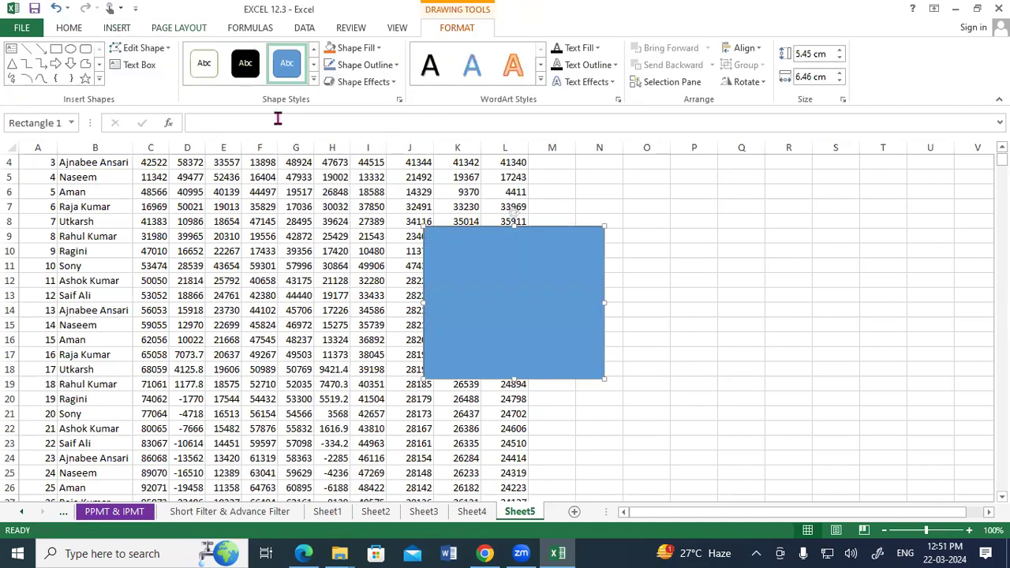
pyautogui.click(85, 78)
pyautogui.moveTo(622, 200)
pyautogui.mouseDown()
pyautogui.moveTo(708, 332)
pyautogui.moveTo(796, 346)
pyautogui.mouseUp()
# - Move the star onto the rectangle, colour it orange, and try Send Backward then Bring Forward
pyautogui.moveTo(728, 280); pyautogui.dragTo(570, 280)
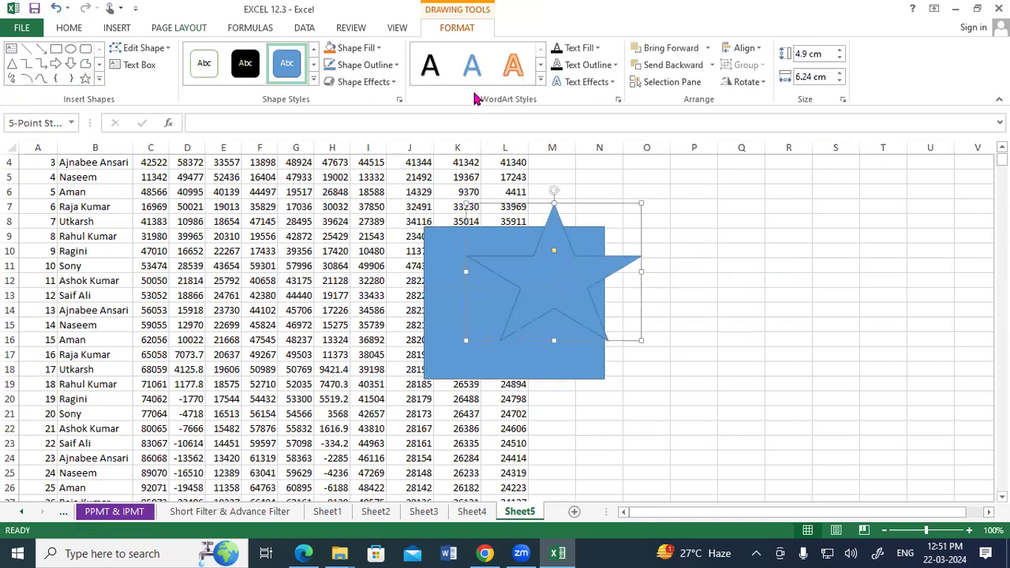
pyautogui.click(333, 47)
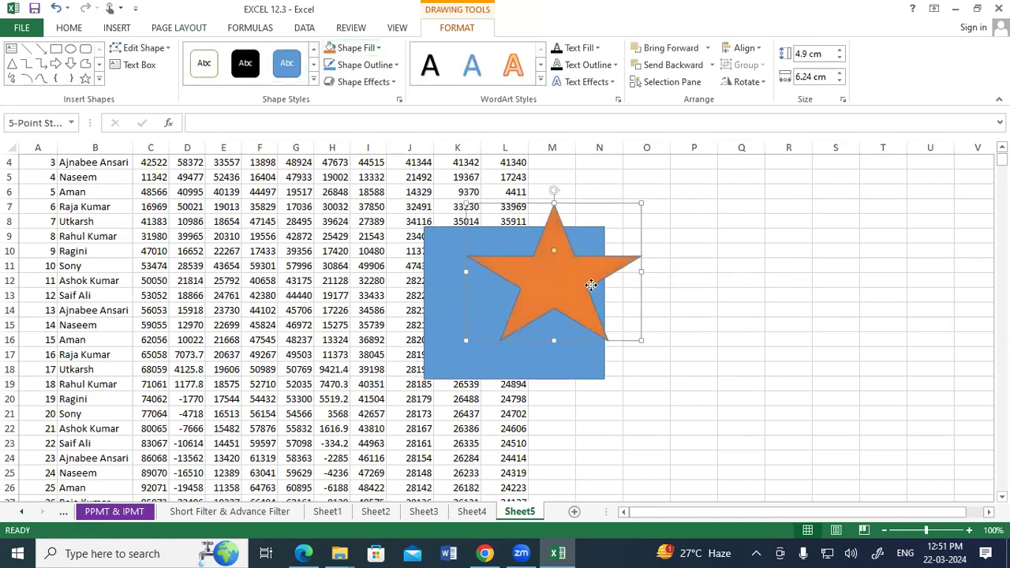
pyautogui.moveTo(591, 285); pyautogui.dragTo(613, 292)
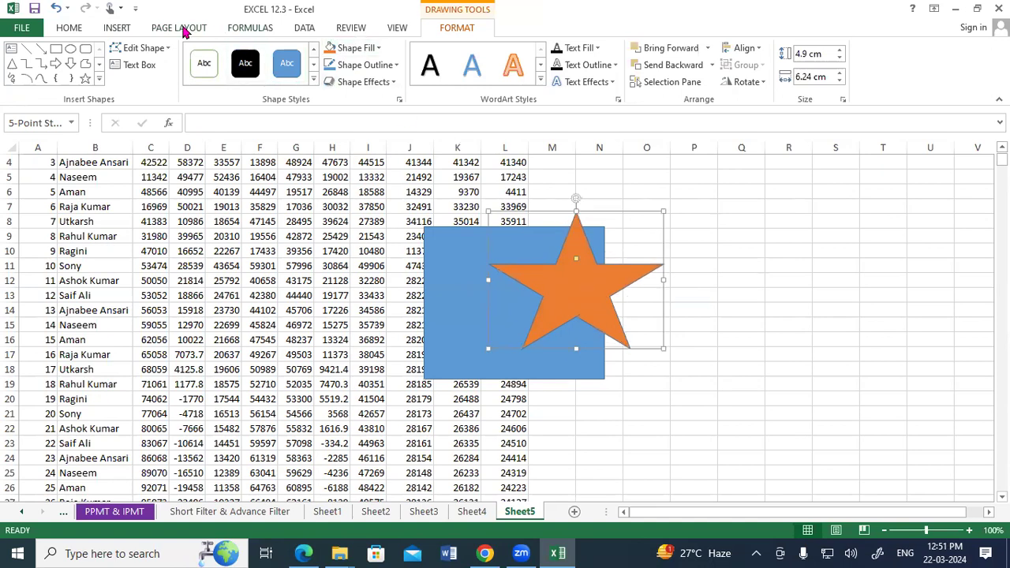
pyautogui.click(181, 27)
pyautogui.click(620, 62)
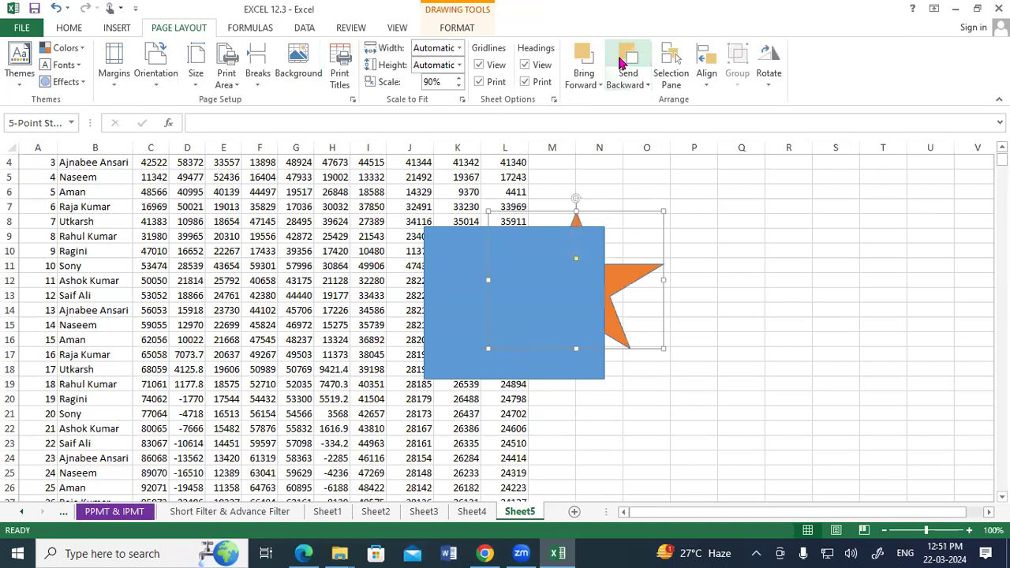
pyautogui.click(575, 57)
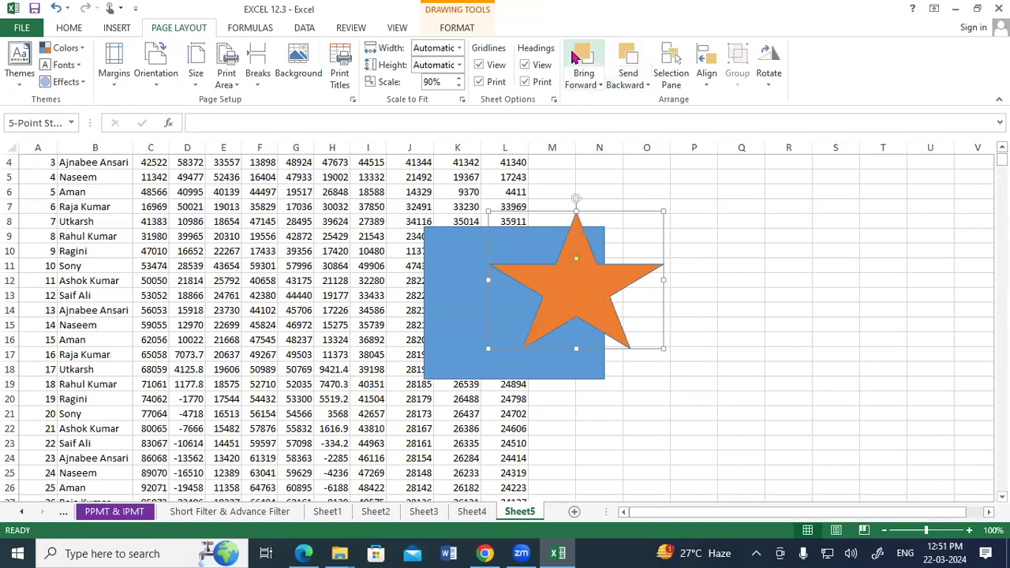
# - In the Selection Pane, hide the star and rectangle, then show both again
pyautogui.click(671, 63)
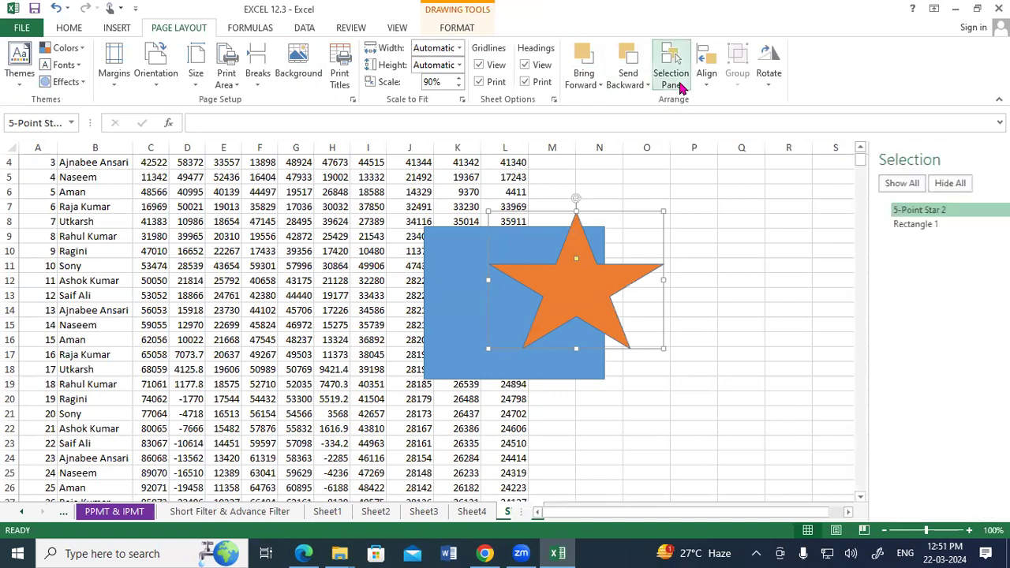
pyautogui.click(992, 209)
pyautogui.click(992, 224)
pyautogui.click(992, 224)
pyautogui.click(992, 209)
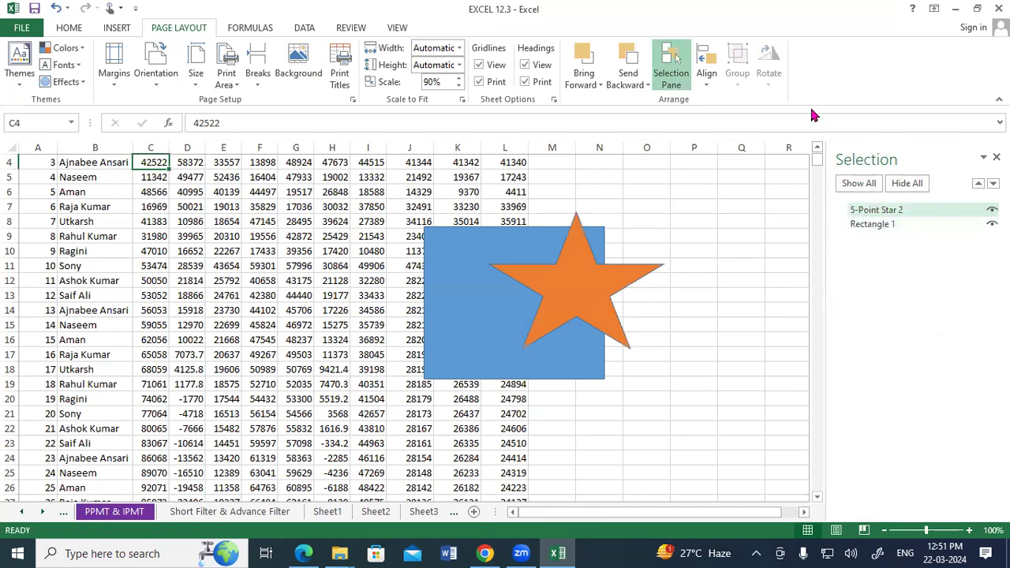
# - Place the orange star to the right of the rectangle and select both shapes together
pyautogui.click(707, 67)
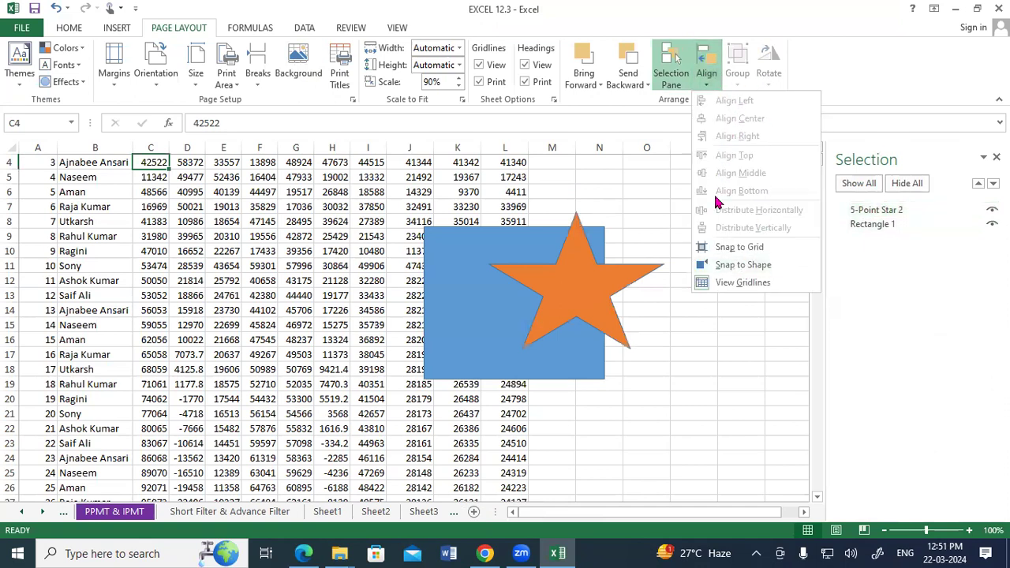
pyautogui.click(672, 189)
pyautogui.moveTo(582, 288); pyautogui.dragTo(385, 289)
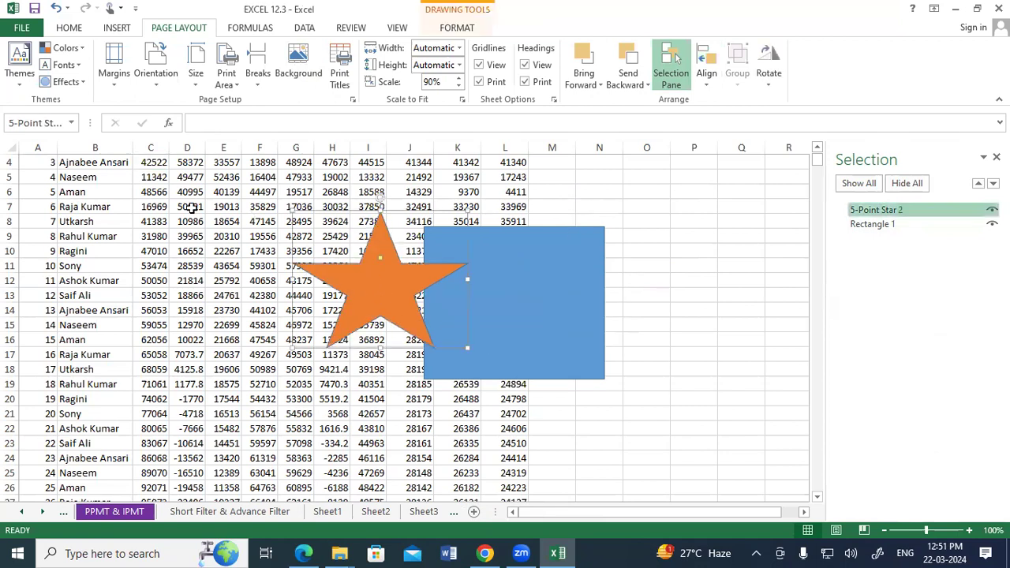
pyautogui.moveTo(36, 161); pyautogui.dragTo(588, 485)
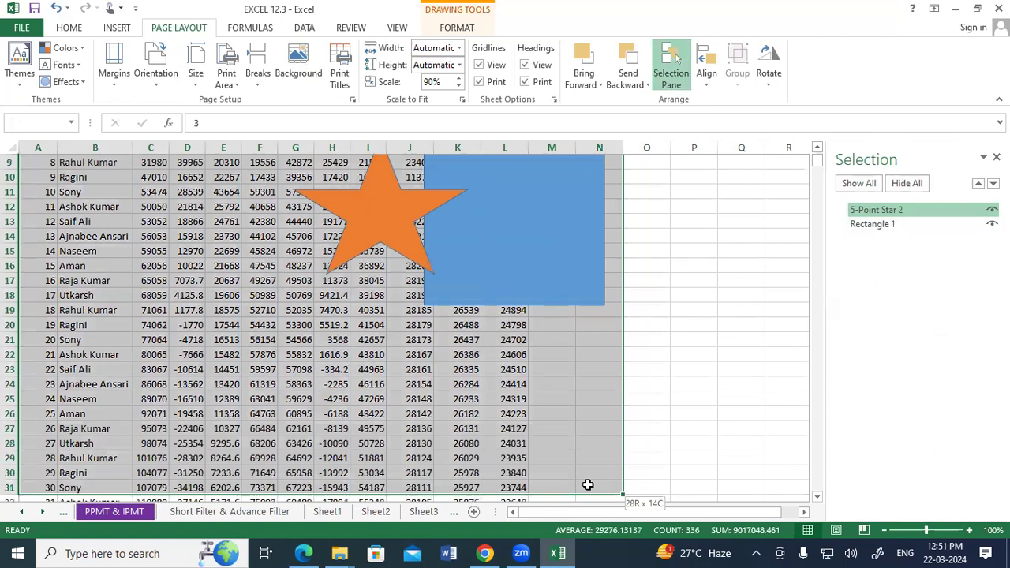
pyautogui.click(412, 243)
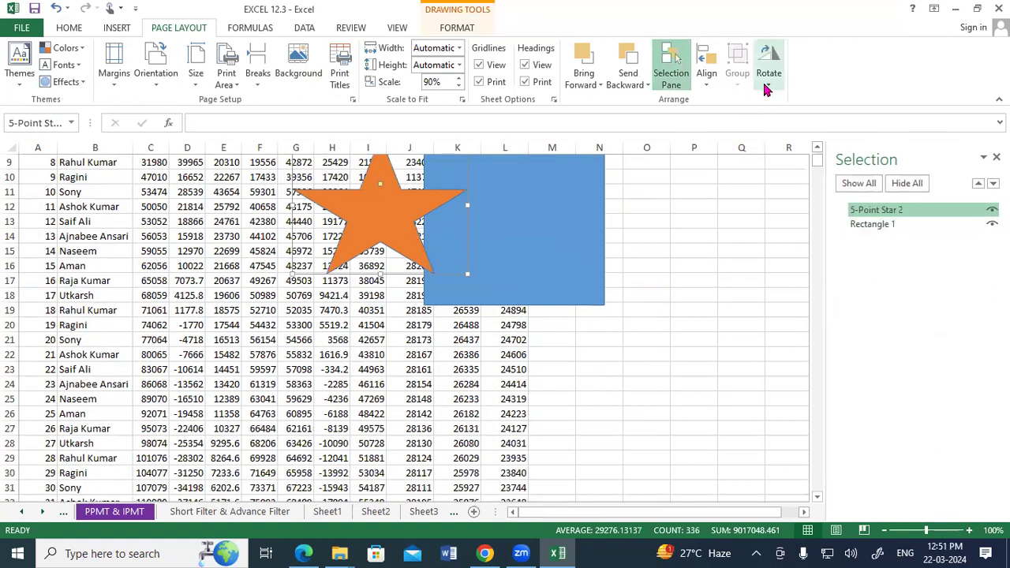
pyautogui.moveTo(398, 239); pyautogui.dragTo(713, 247)
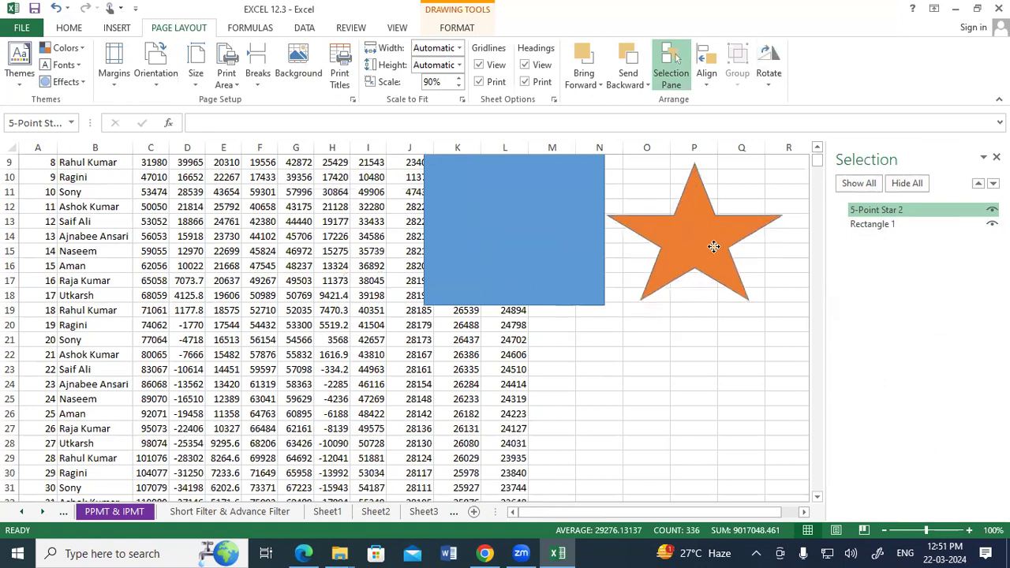
pyautogui.keyDown('ctrl'); pyautogui.click(538, 283); pyautogui.keyUp('ctrl')
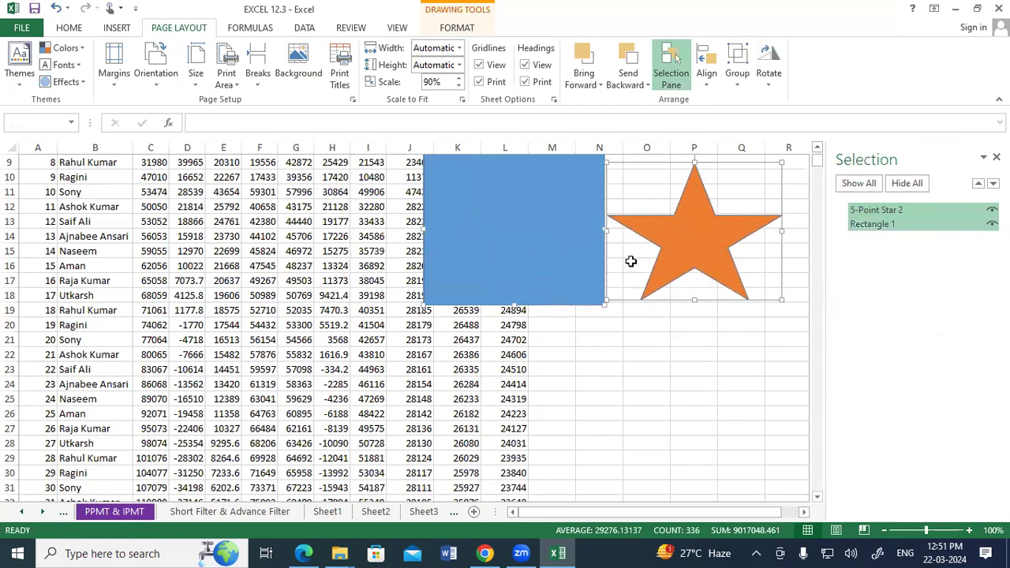
# - Group the star and rectangle into Group 3, reposition it, and preview Flip Horizontal
pyautogui.click(737, 75)
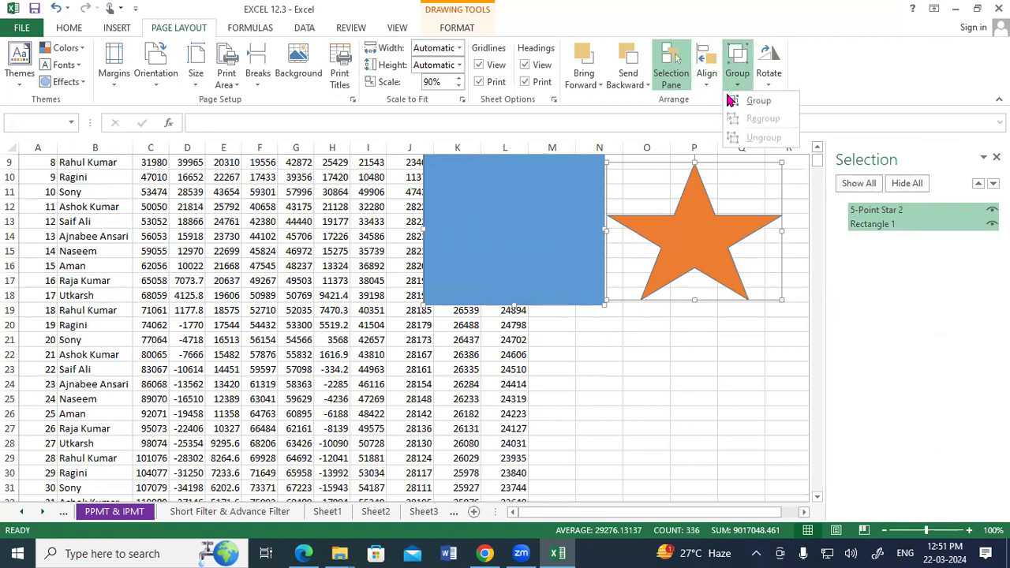
pyautogui.click(737, 100)
pyautogui.moveTo(703, 206); pyautogui.dragTo(555, 335)
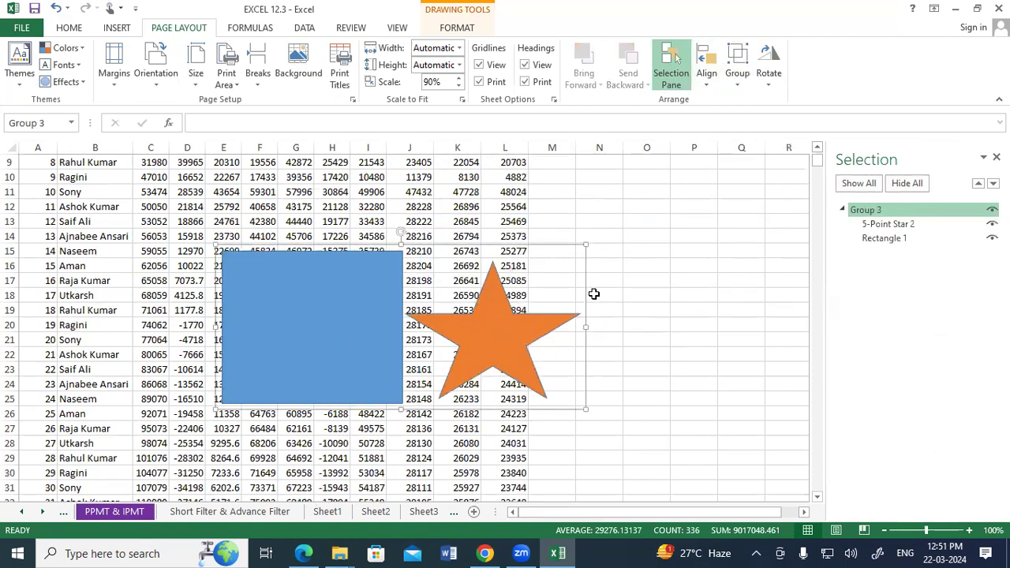
pyautogui.moveTo(589, 286); pyautogui.dragTo(676, 259)
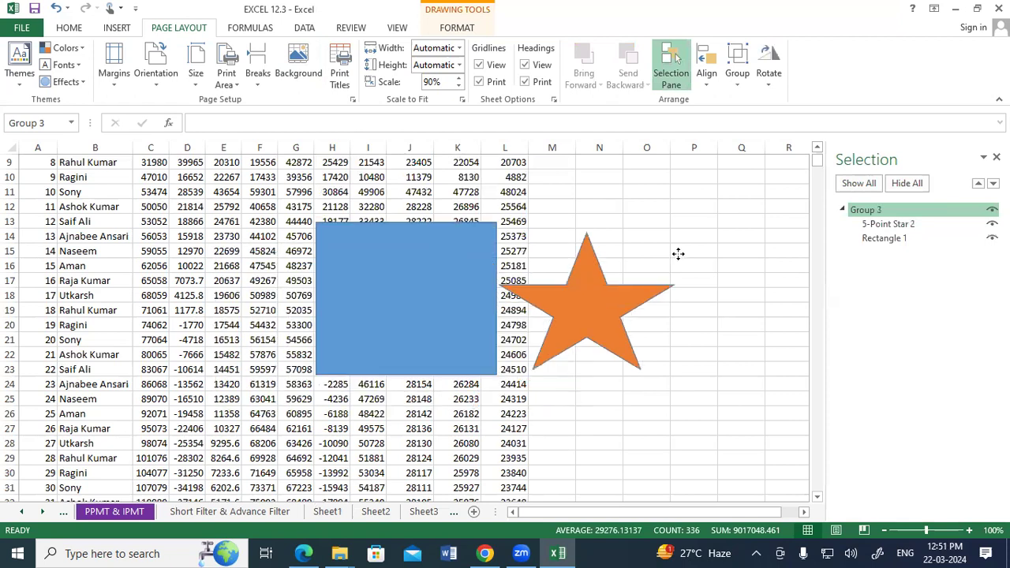
pyautogui.click(771, 79)
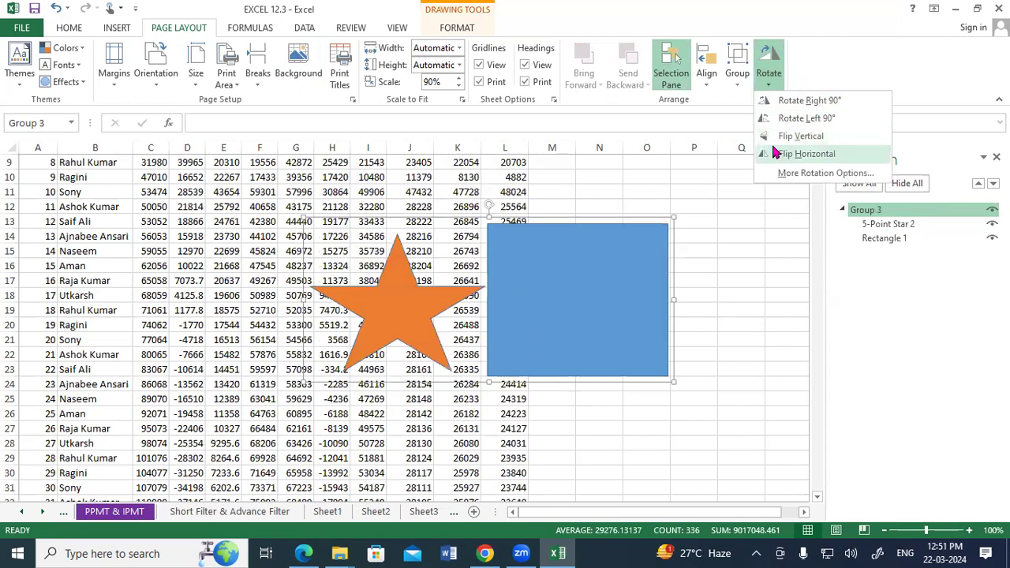
pyautogui.click(732, 297)
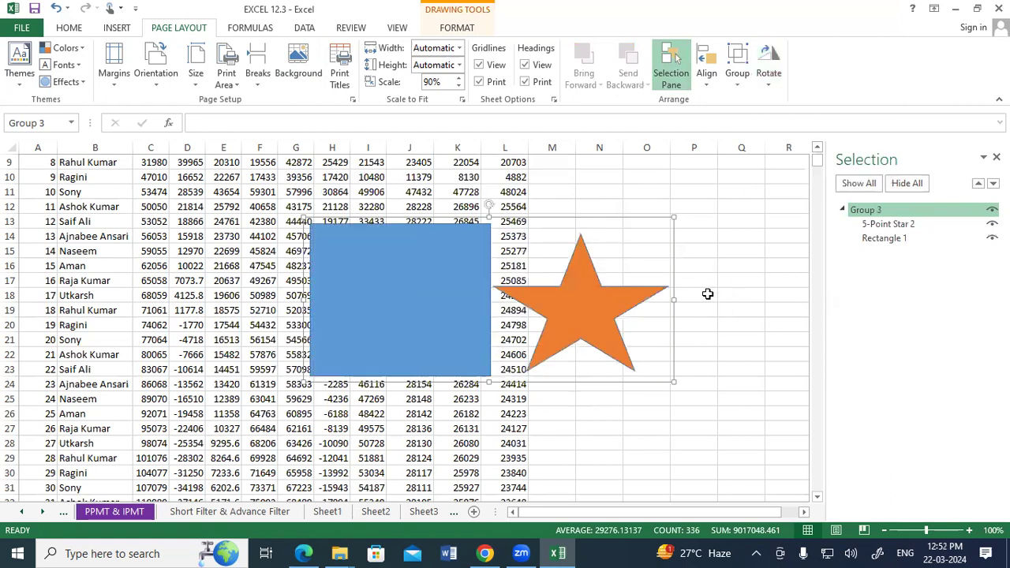
# - Delete the grouped shapes, then scroll back up and select the table A1:L21
pyautogui.press('Delete')
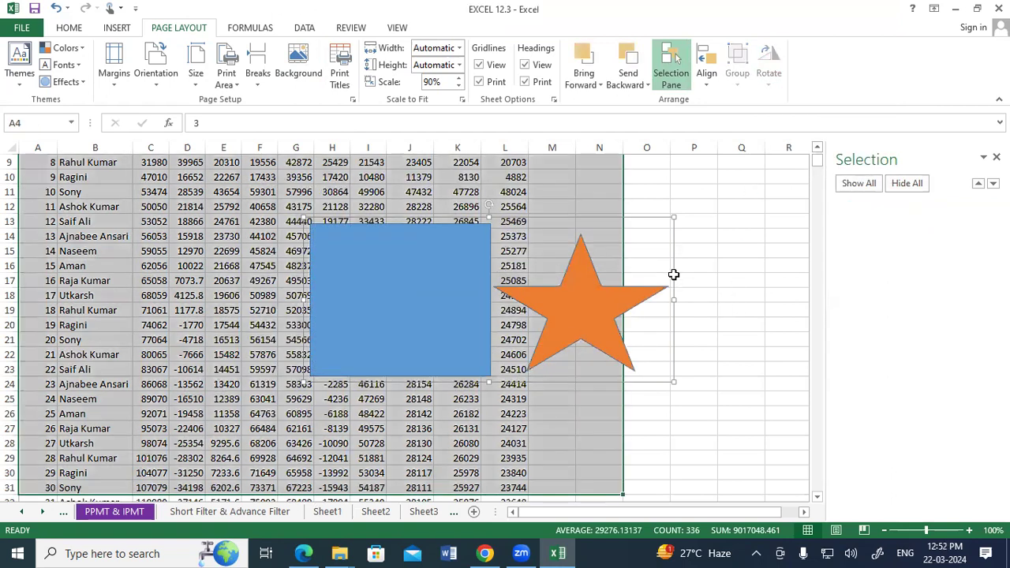
pyautogui.click(674, 276)
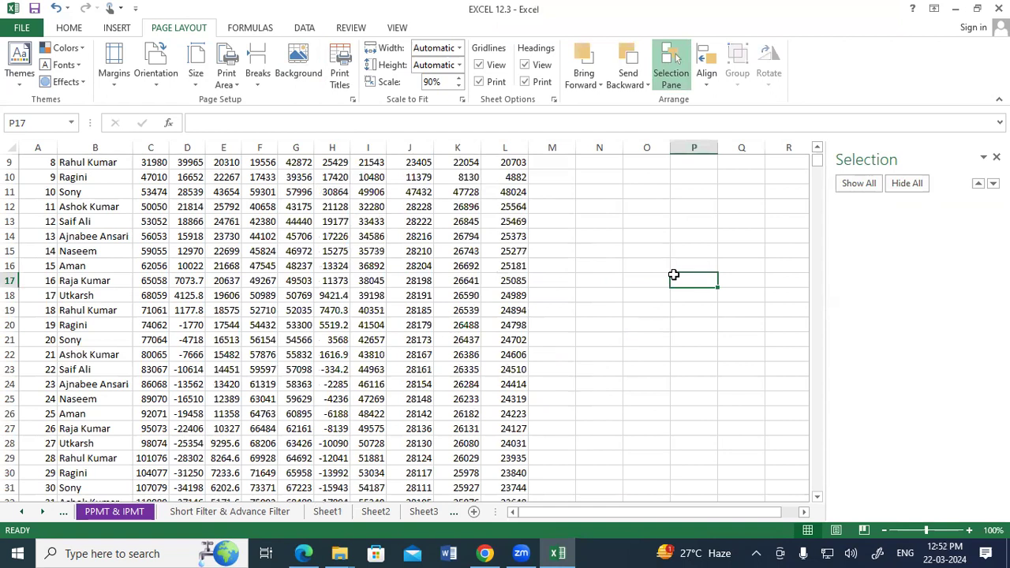
pyautogui.scroll(3, 674, 276)
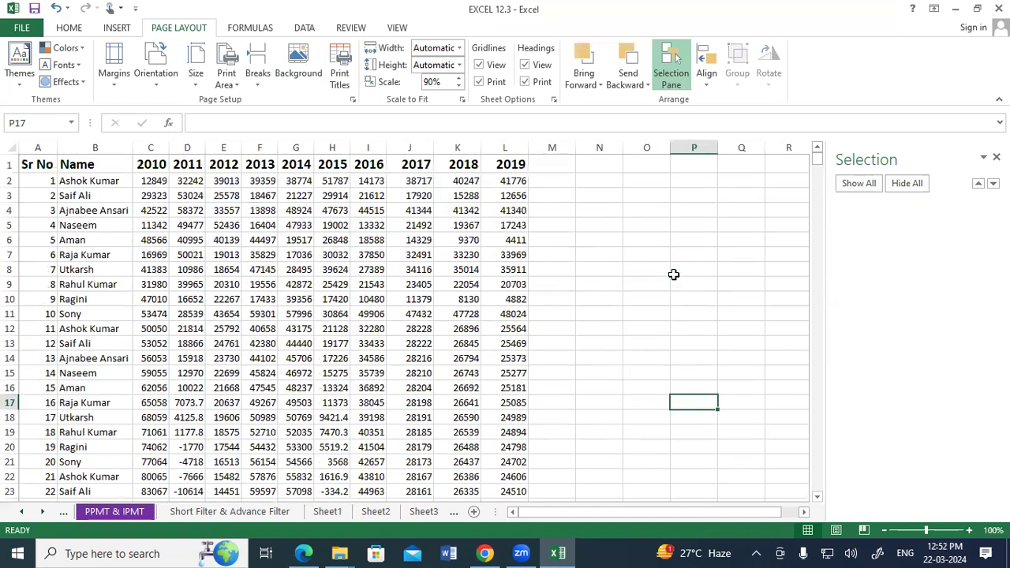
pyautogui.moveTo(43, 166); pyautogui.dragTo(503, 460)
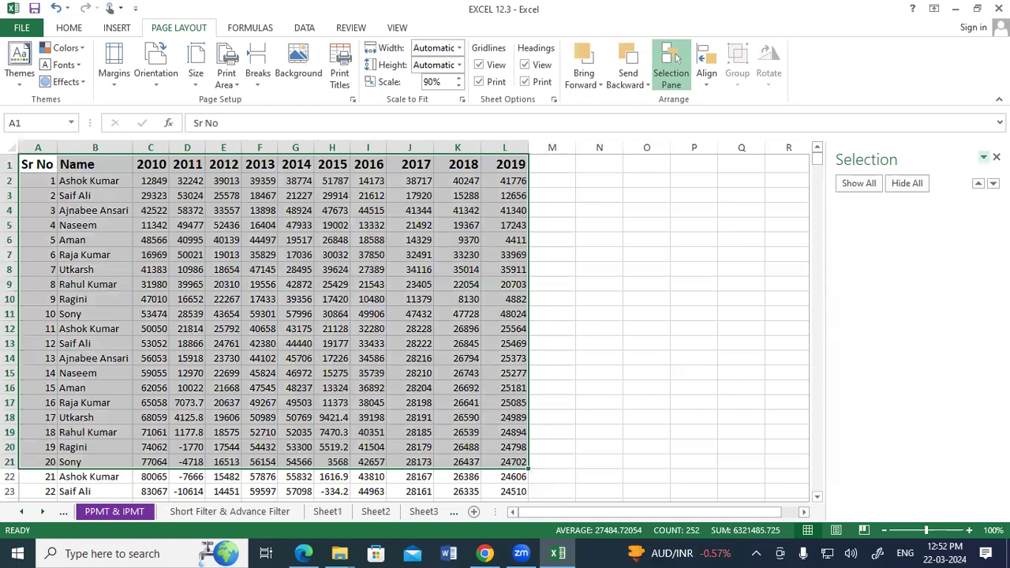
# - Close the Selection Pane and select cells J2, C2, then the range A1:B5
pyautogui.click(996, 157)
pyautogui.click(410, 181)
pyautogui.click(150, 180)
pyautogui.moveTo(38, 164)
pyautogui.mouseDown()
pyautogui.moveTo(182, 286)
pyautogui.moveTo(513, 354)
pyautogui.mouseUp()
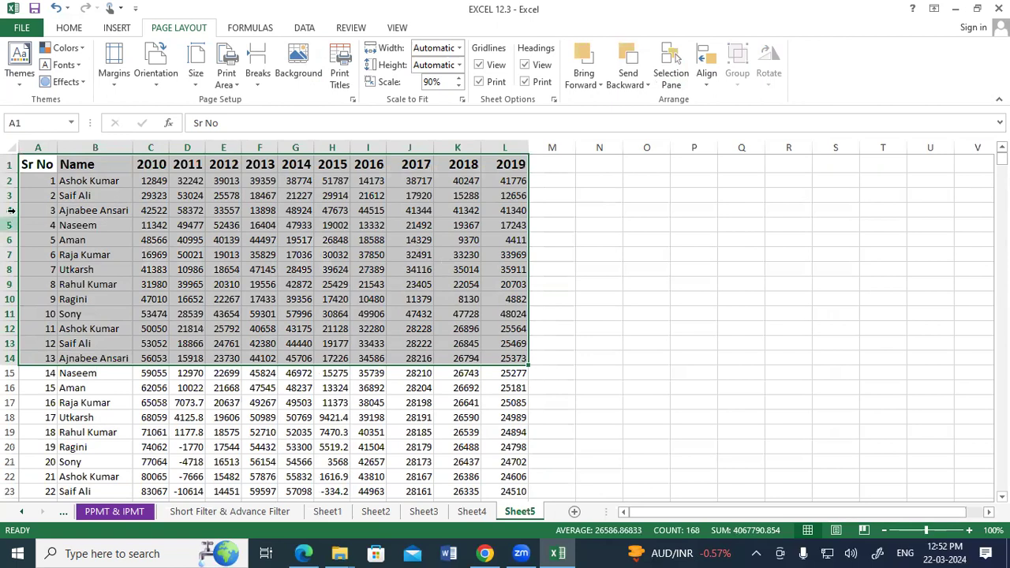
# - Select the table range A1:L14, then reselect it as A1:L17
pyautogui.click(40, 167)
pyautogui.moveTo(90, 245); pyautogui.dragTo(517, 337)
pyautogui.click(346, 270)
pyautogui.moveTo(30, 162)
pyautogui.mouseDown()
pyautogui.moveTo(155, 299)
pyautogui.moveTo(501, 400)
pyautogui.mouseUp()
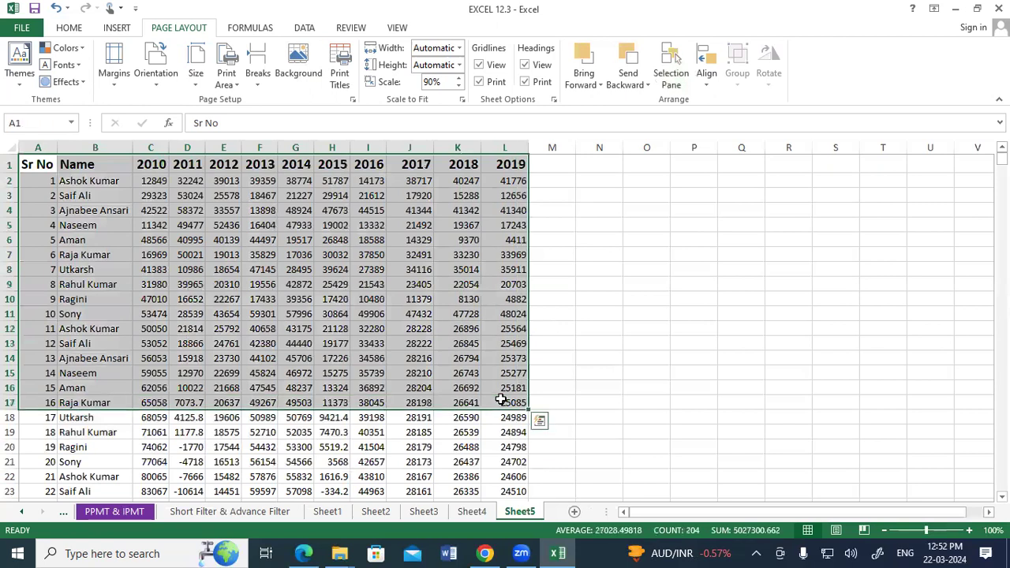